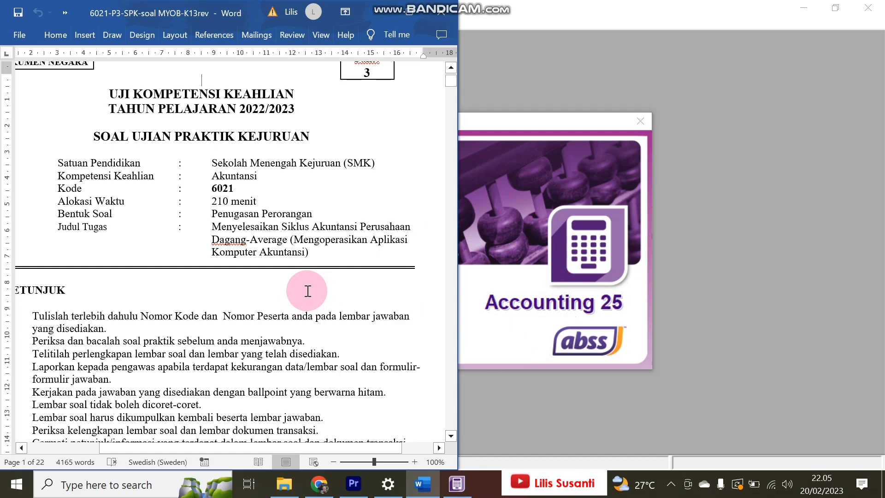
scroll(306, 289, down, 12)
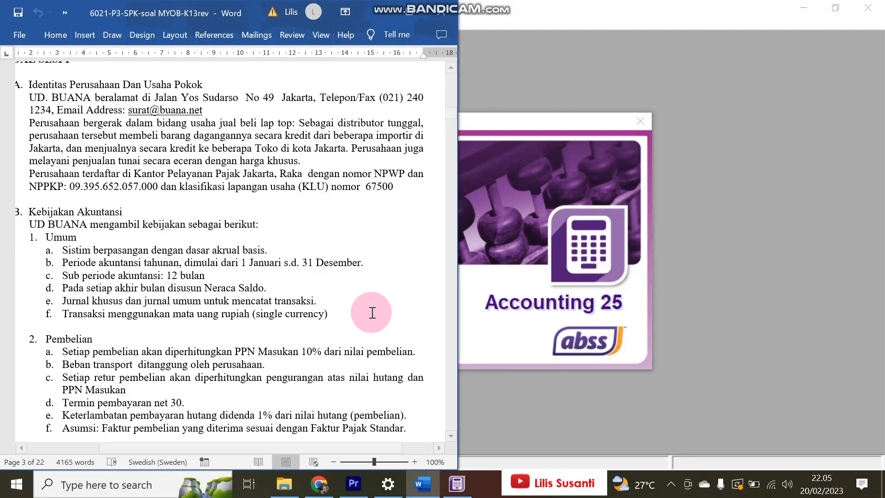
- Scroll the Word exam brief to section A, Identitas Perusahaan Dan Usaha Pokok, then switch to ABSS Accounting
click(752, 244)
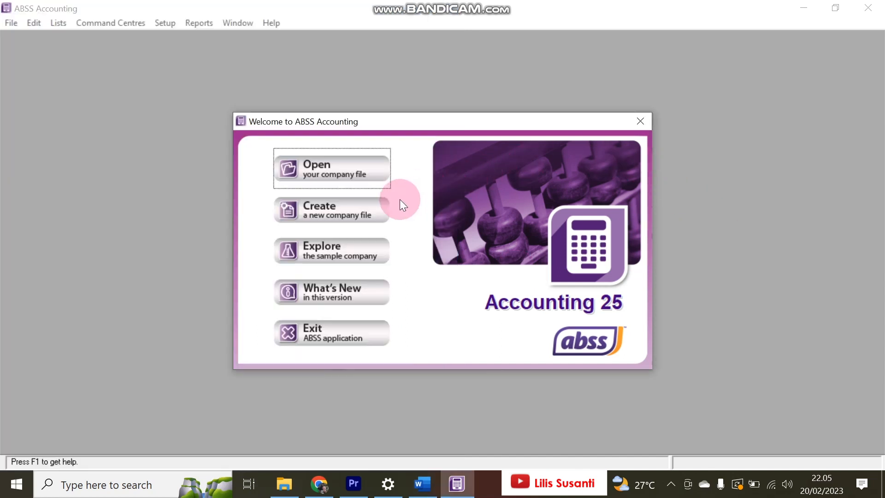
click(360, 215)
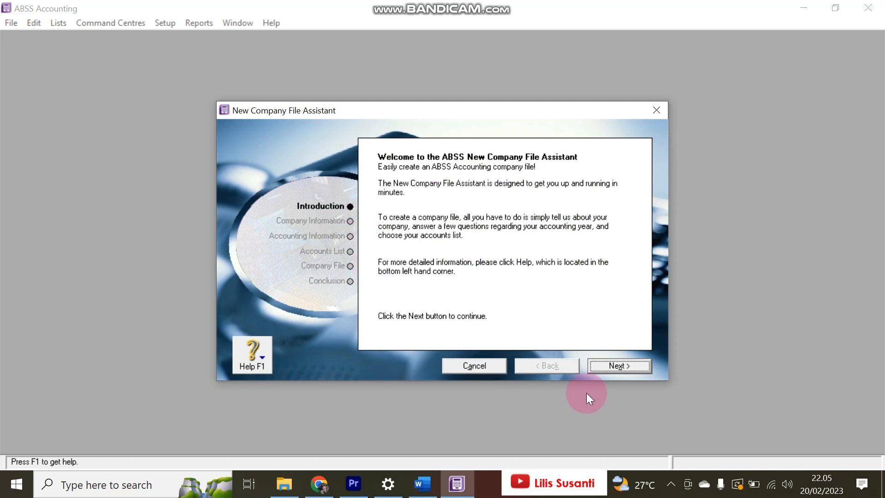
click(628, 370)
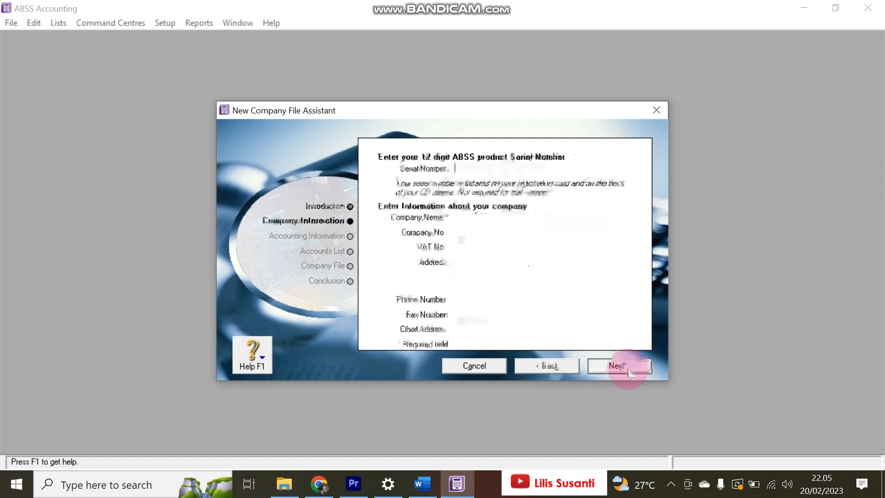
click(488, 217)
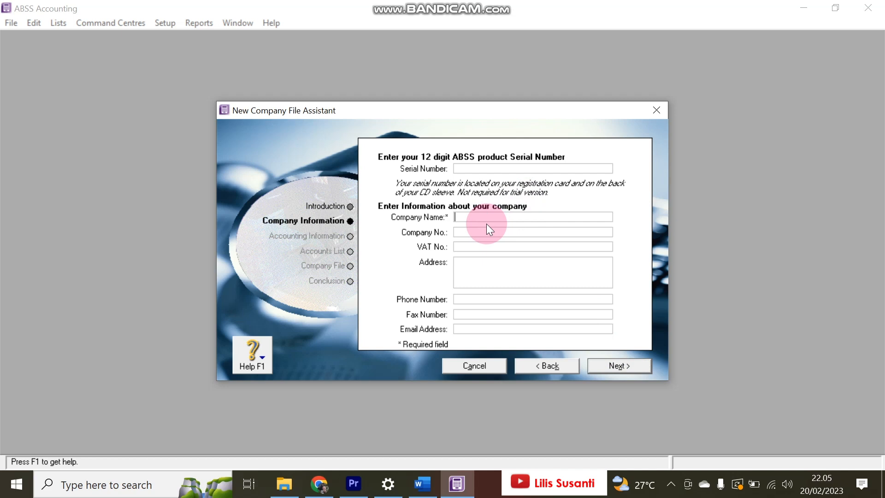
click(422, 482)
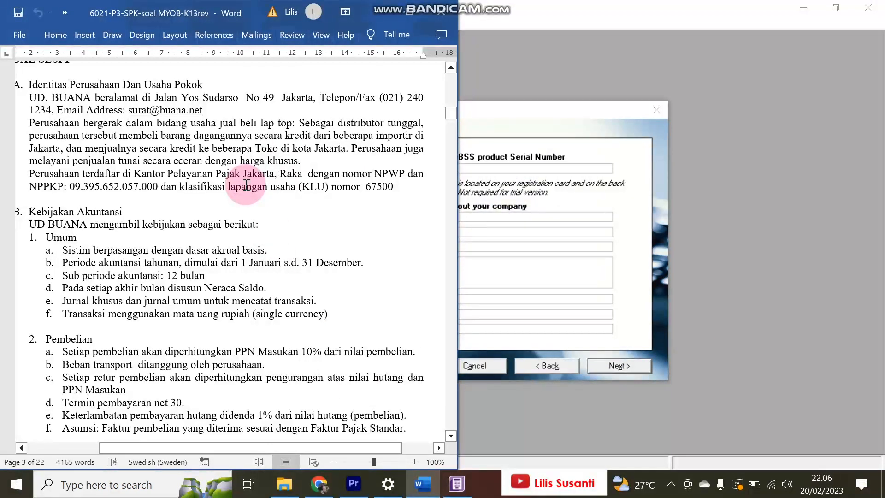
click(647, 201)
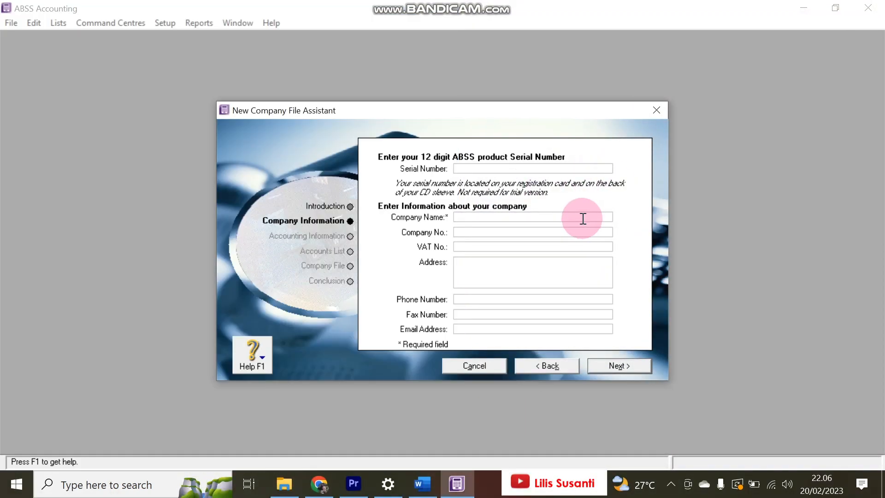
text(UD BUANA_LILIS)
key(Tab)
key(Tab)
key(Tab)
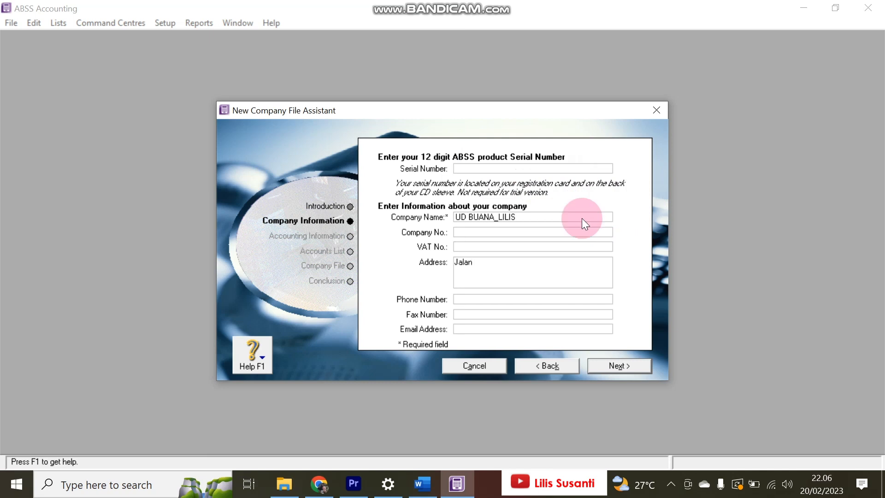
- Add 'Jakarta' as the second line of the company address
key(Tab)
click(548, 267)
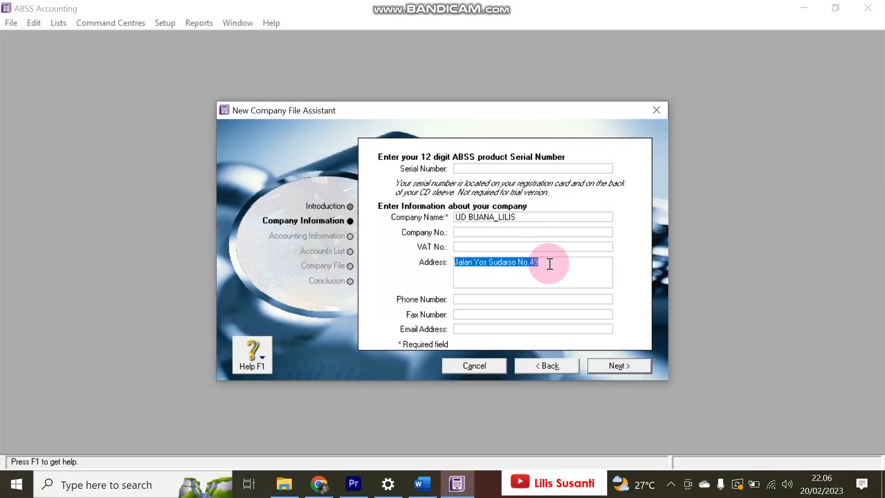
key(End)
key(Return)
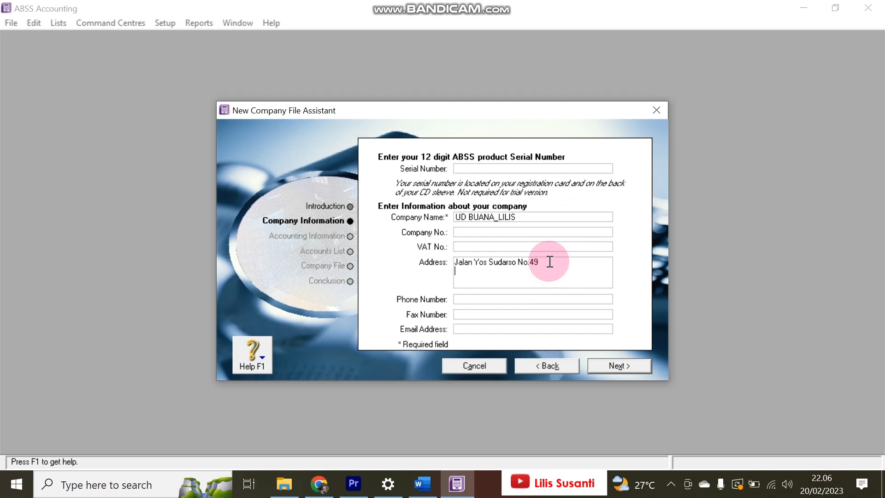
text(Jakarta)
click(422, 482)
click(477, 294)
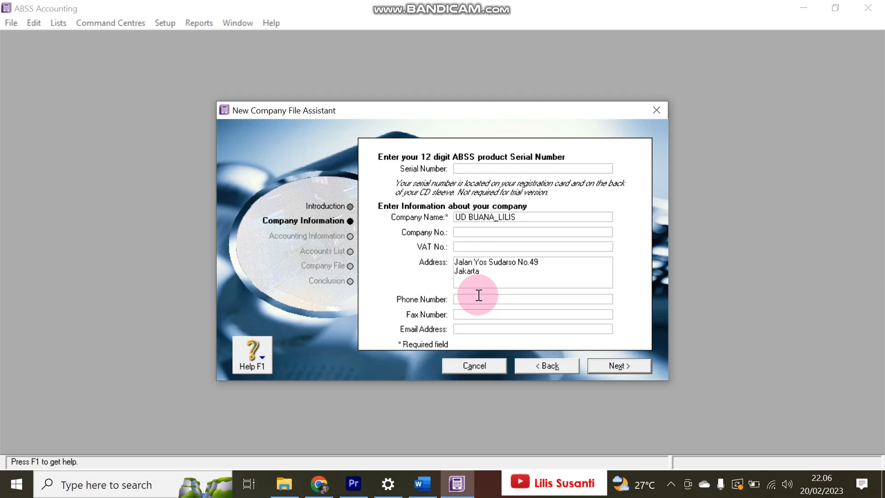
key(Tab)
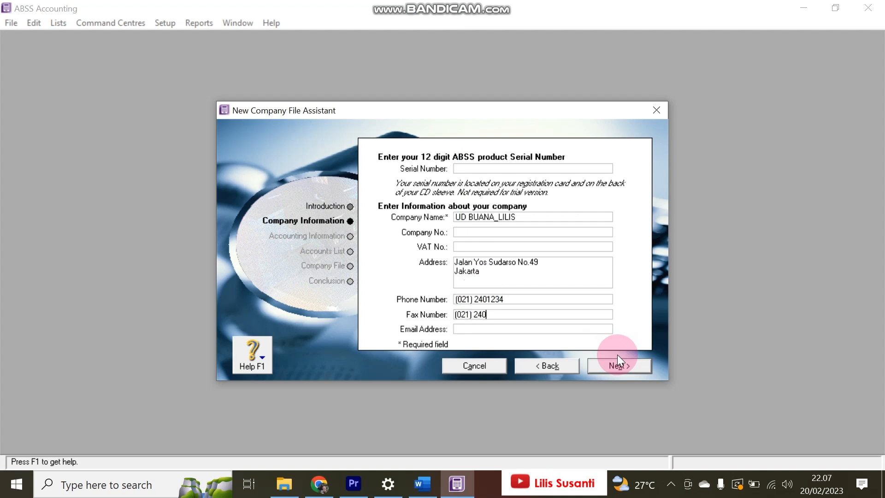
key(Tab)
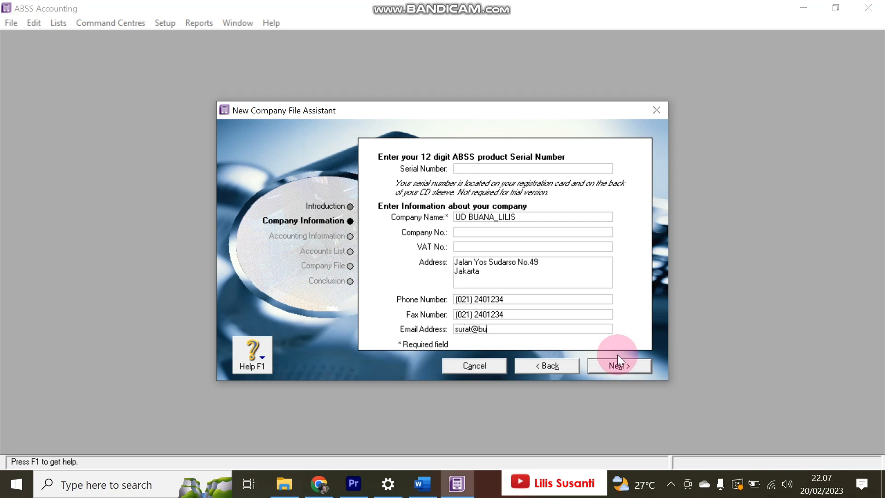
- Set the current financial year to 2018 after checking the period in the exam brief
click(623, 369)
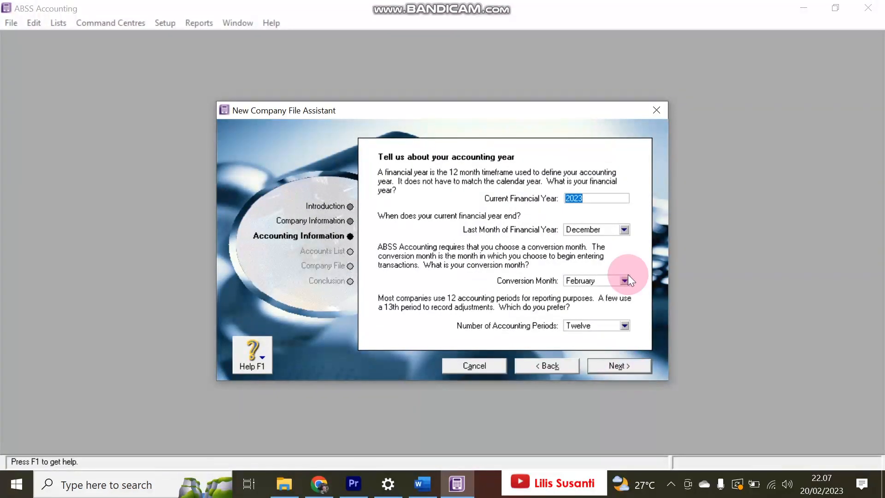
click(423, 483)
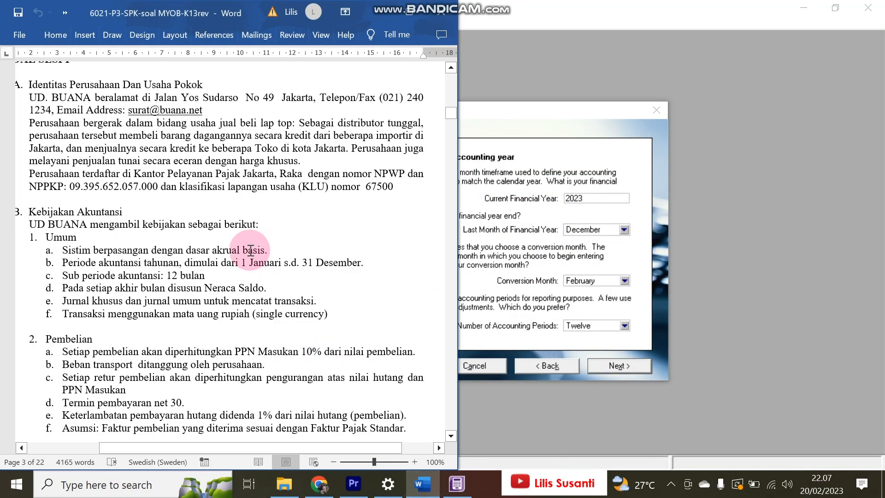
scroll(250, 250, down, 20)
scroll(250, 250, down, 20)
scroll(250, 250, down, 5)
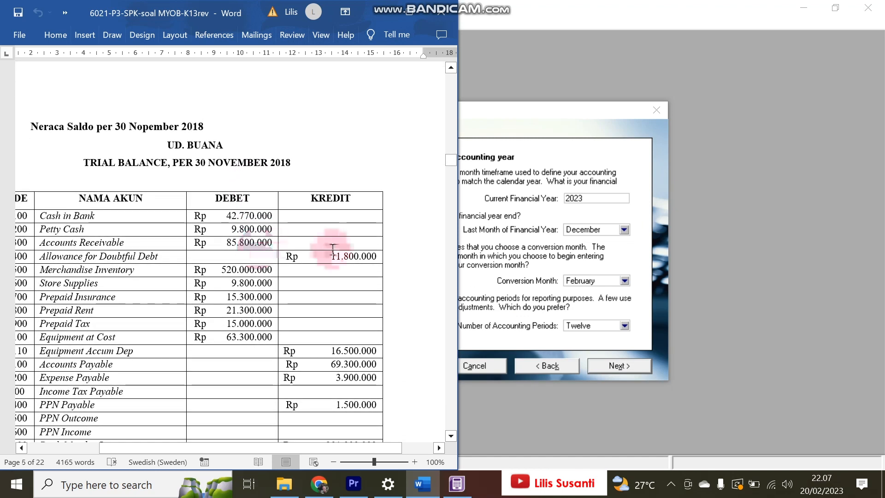
click(596, 197)
key(BackSpace)
key(BackSpace)
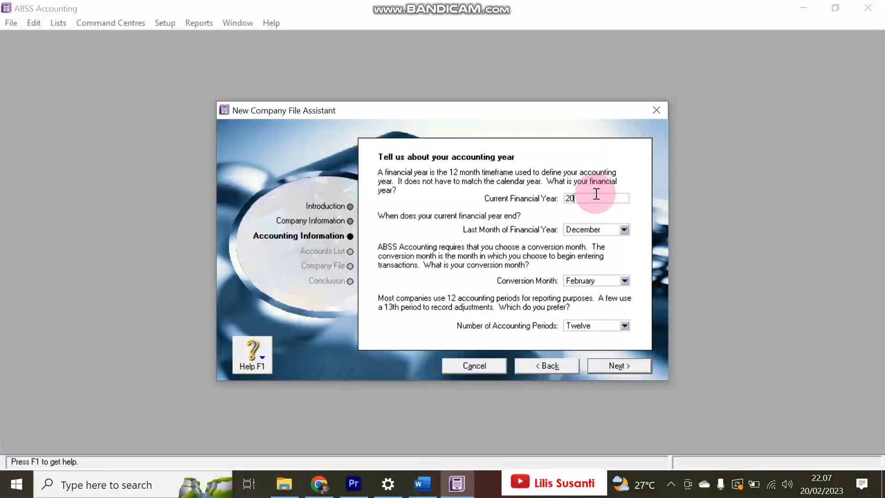
text(18)
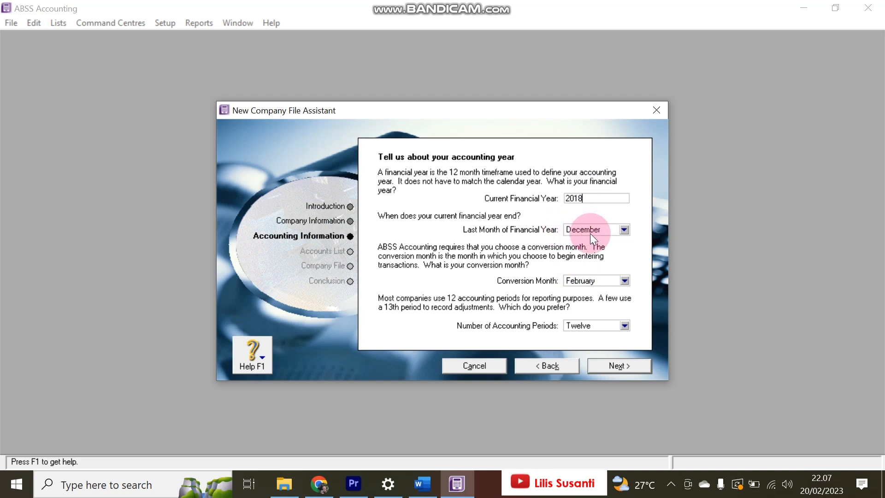
- Choose November as the conversion month and confirm the accounting year settings
click(594, 284)
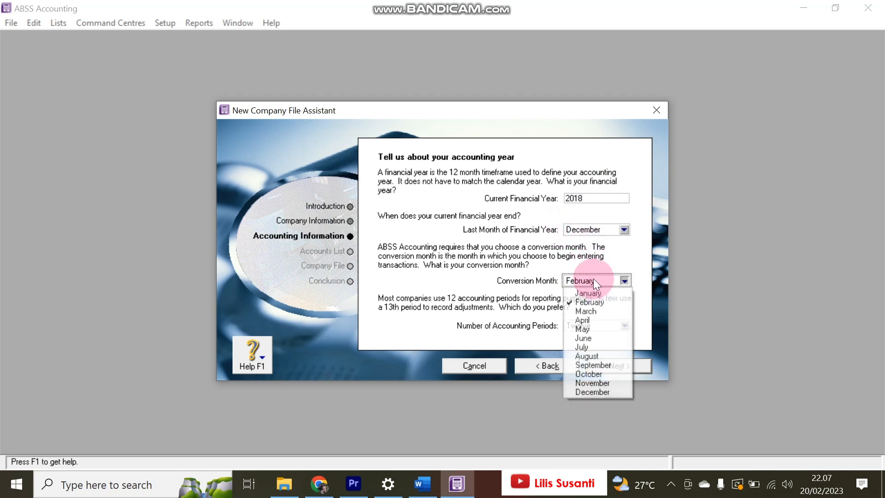
click(600, 383)
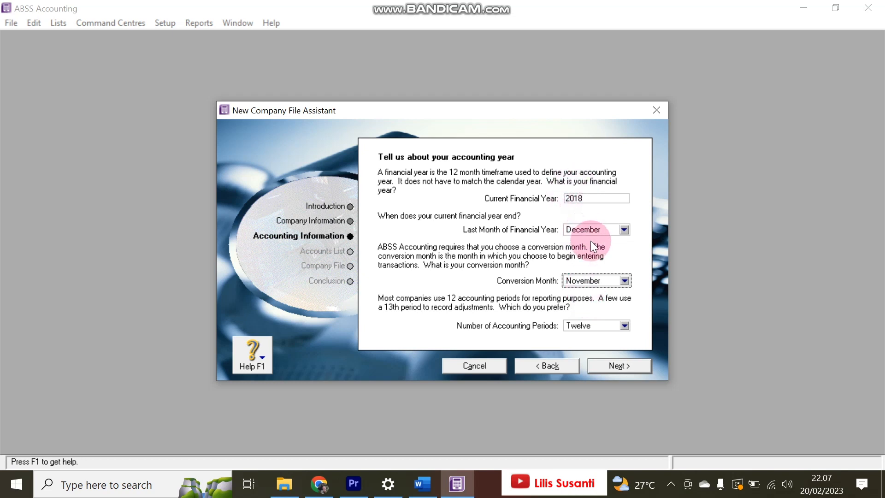
click(590, 282)
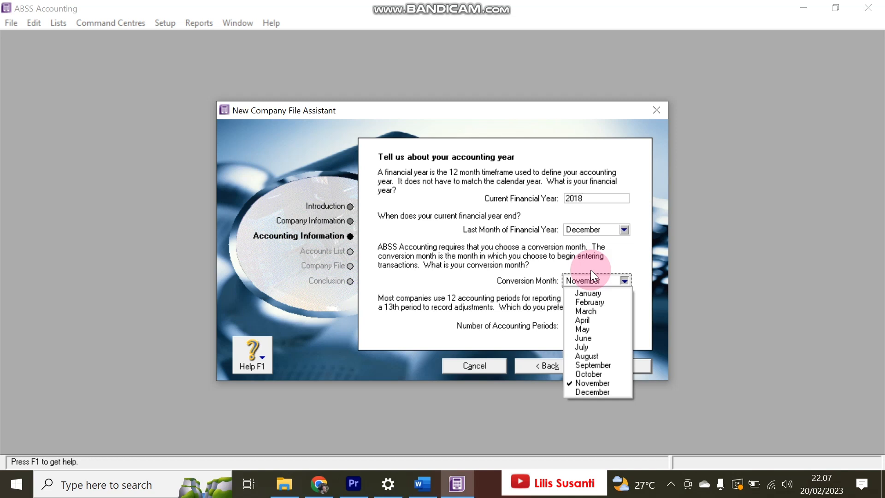
click(604, 384)
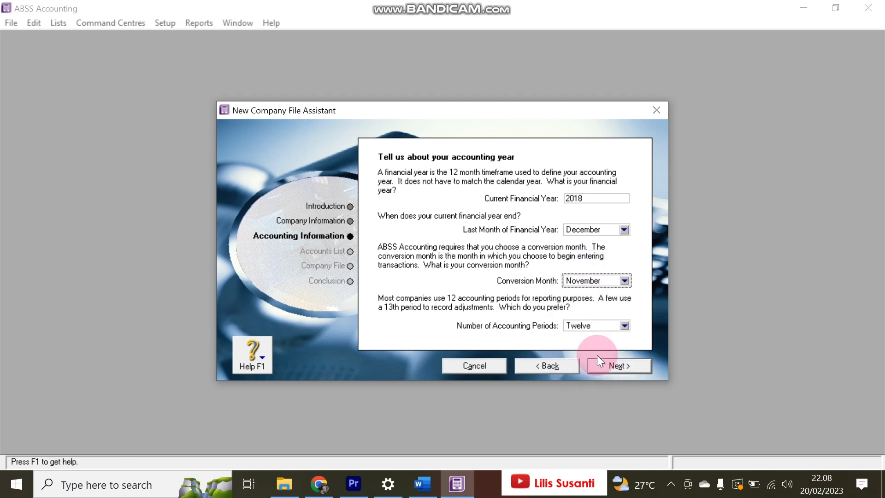
click(596, 363)
- Choose to import an accountant's list of accounts for the new company
click(609, 362)
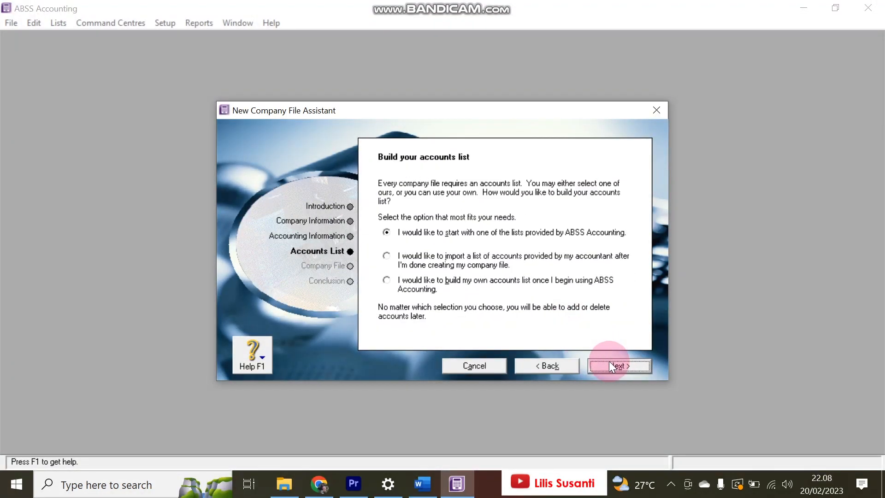
click(550, 261)
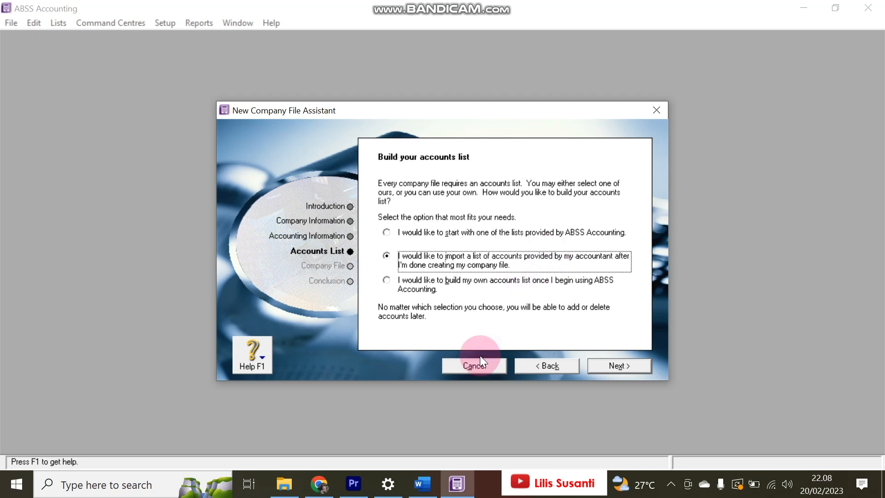
click(422, 483)
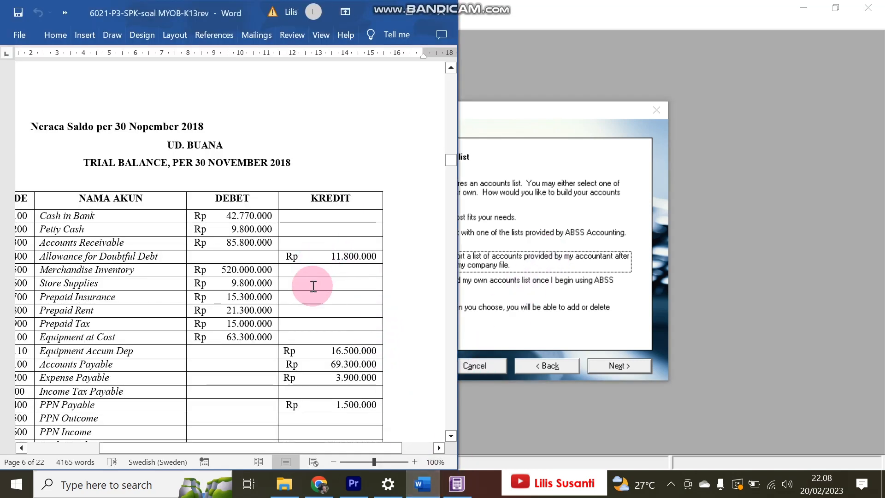
drag(302, 447, 289, 450)
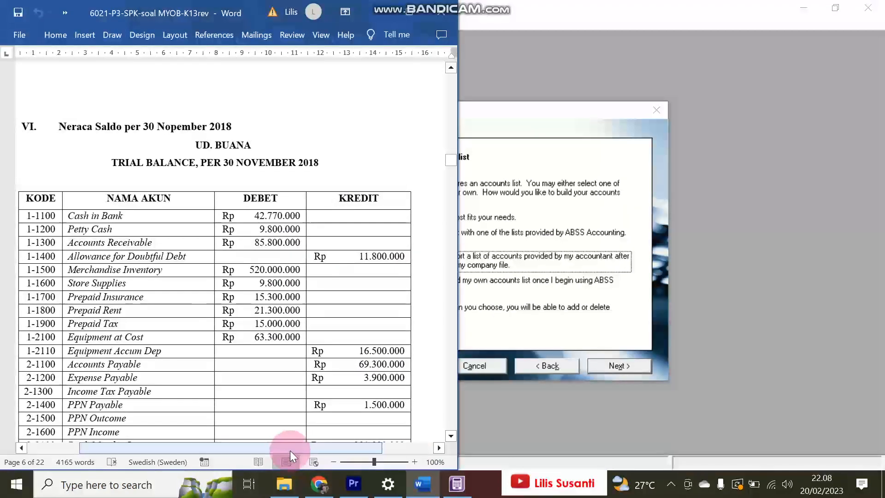
click(501, 293)
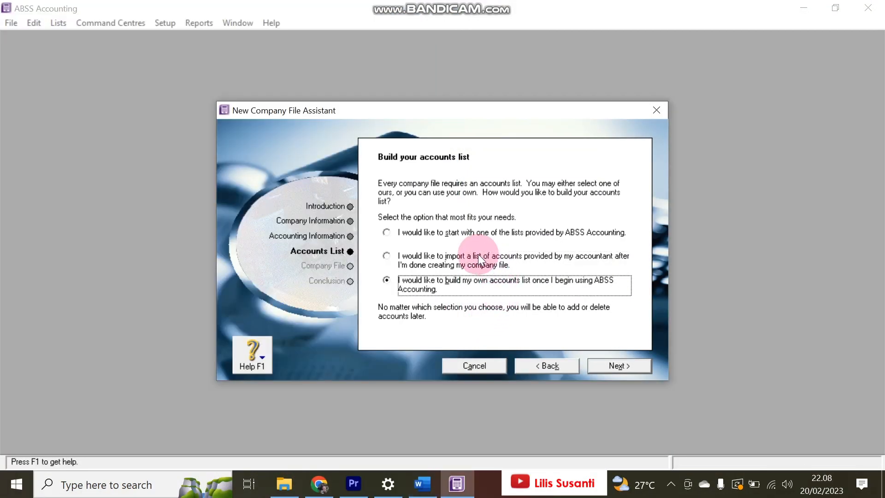
click(467, 259)
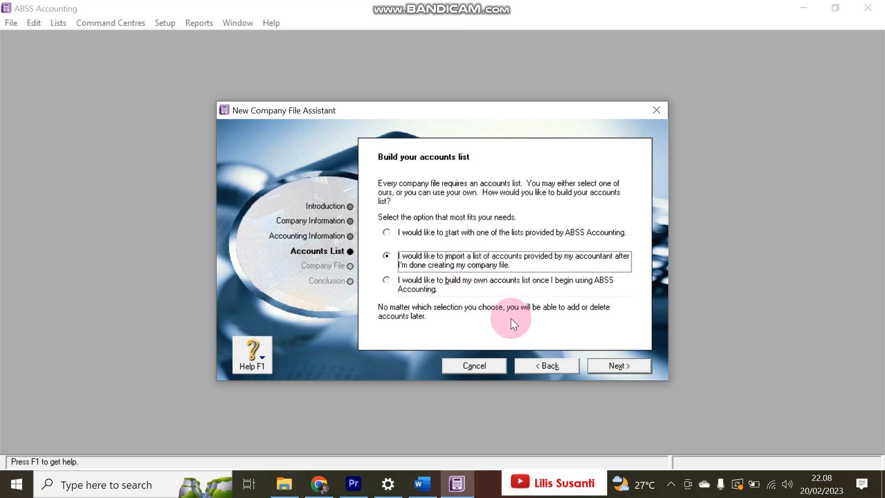
click(610, 364)
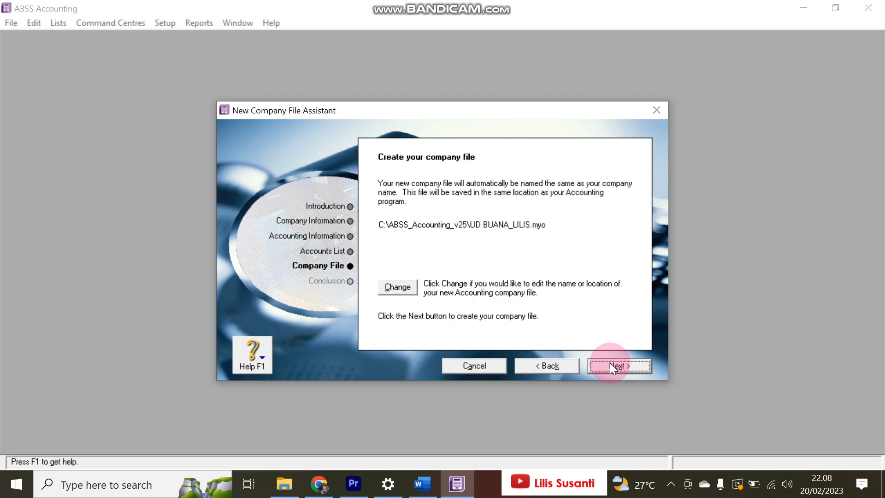
- Save the company file in Documents\UD buana and create it
click(398, 286)
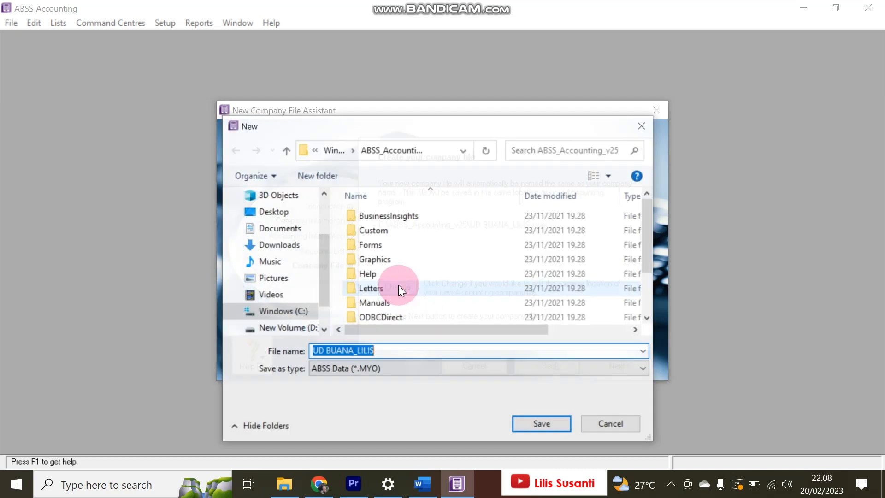
click(268, 228)
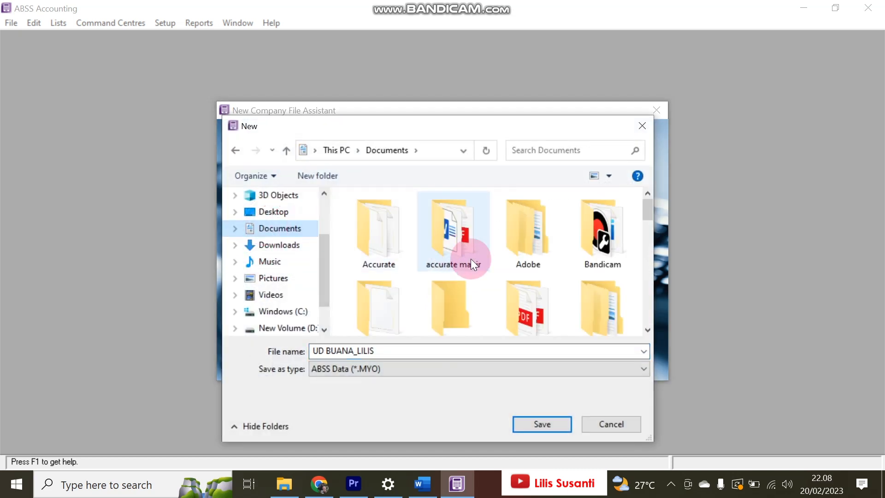
scroll(510, 264, down, 8)
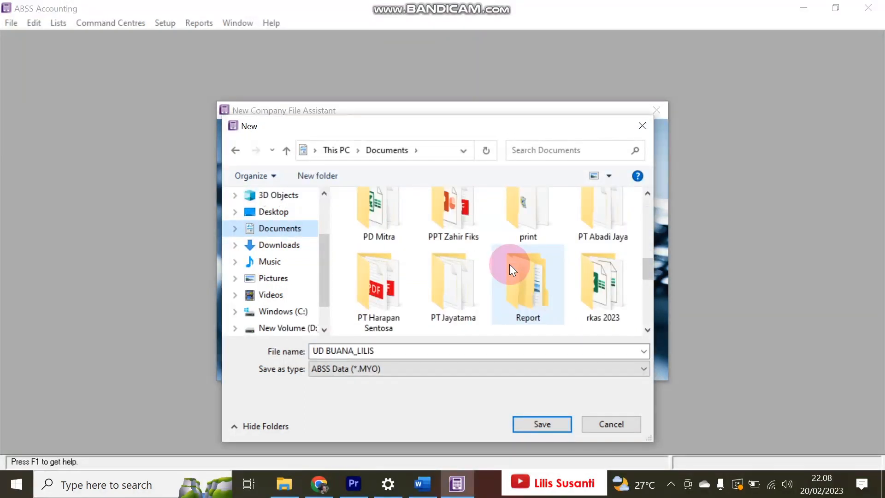
scroll(510, 264, down, 2)
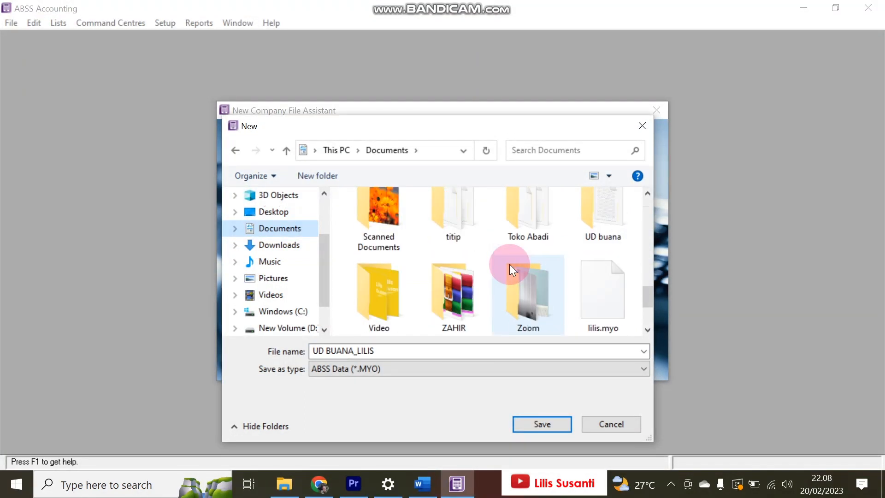
double_click(593, 213)
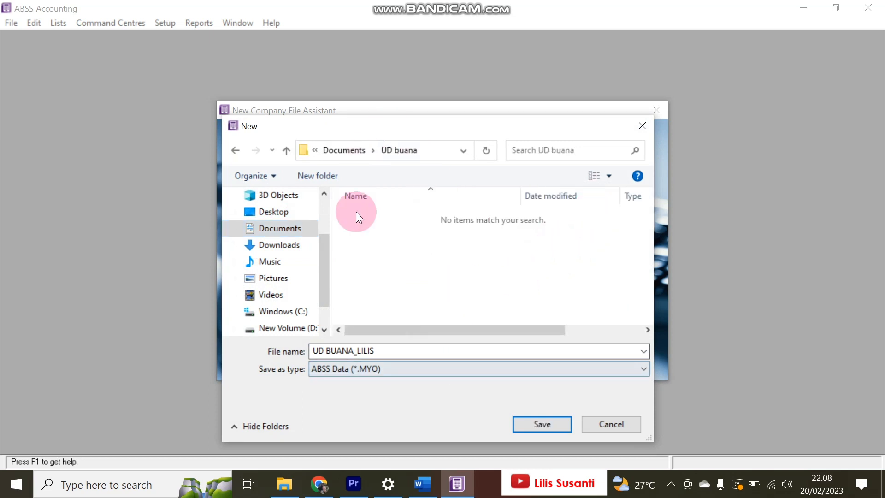
click(530, 424)
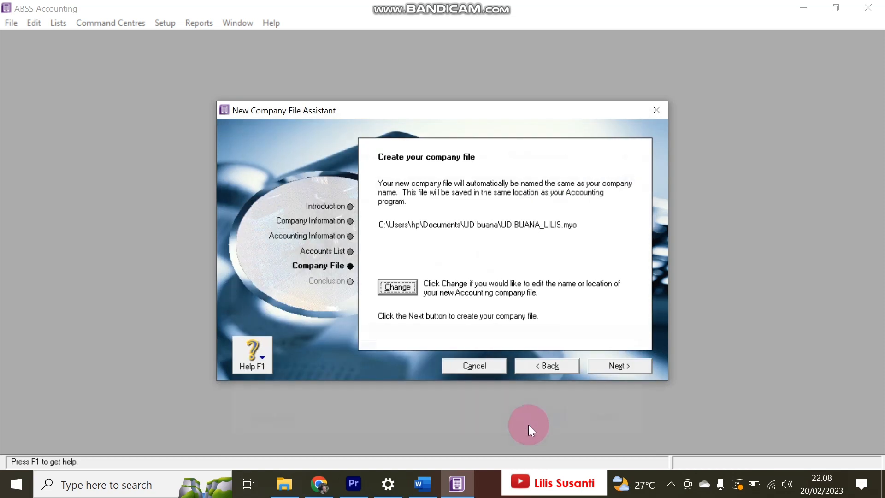
click(613, 366)
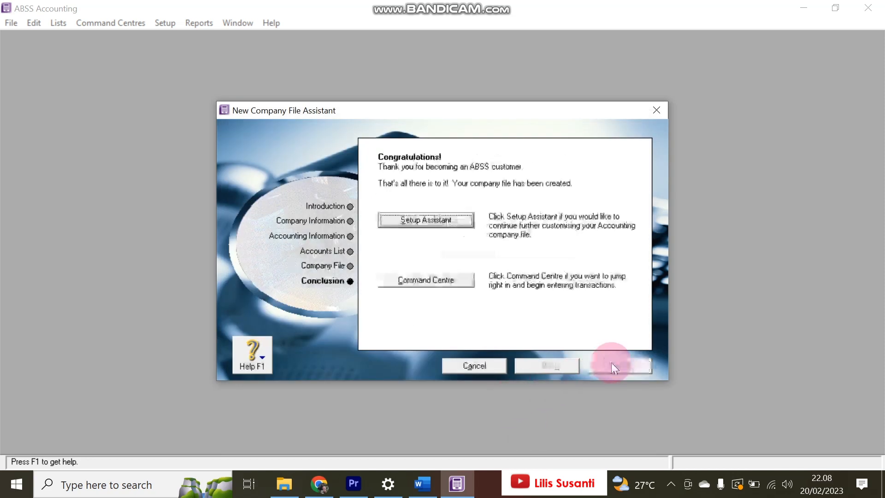
- Close the setup assistant, arrange the Command Centre beside Word, and show the Accounts List
click(447, 230)
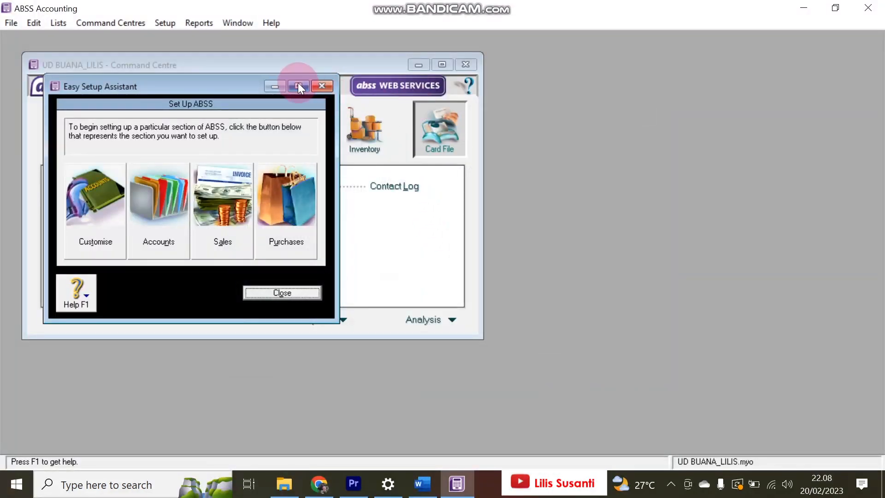
click(322, 86)
click(441, 64)
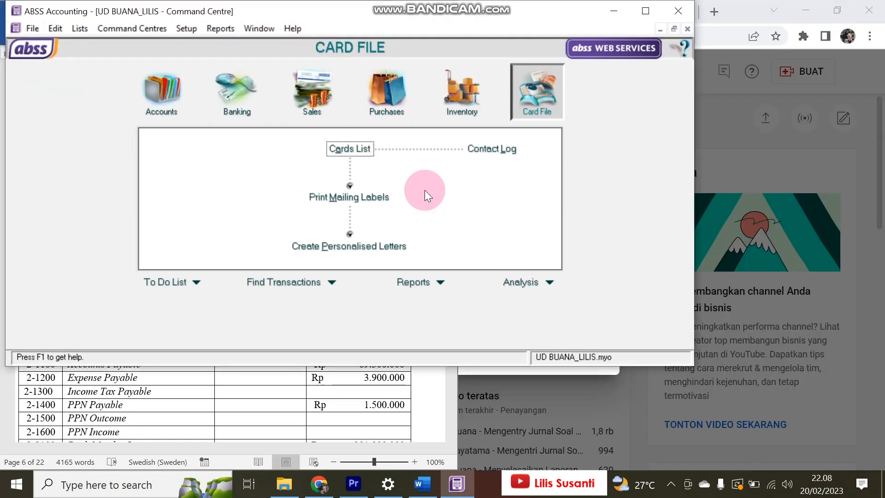
drag(419, 16, 611, 10)
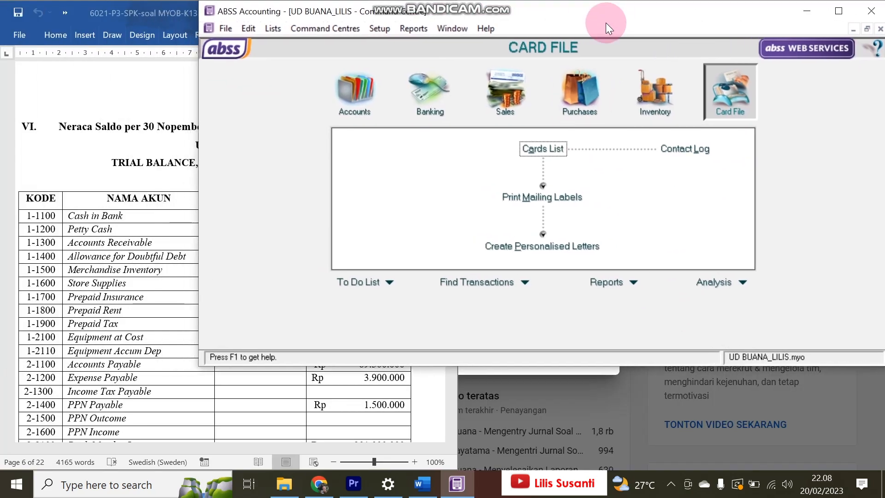
drag(199, 366, 343, 469)
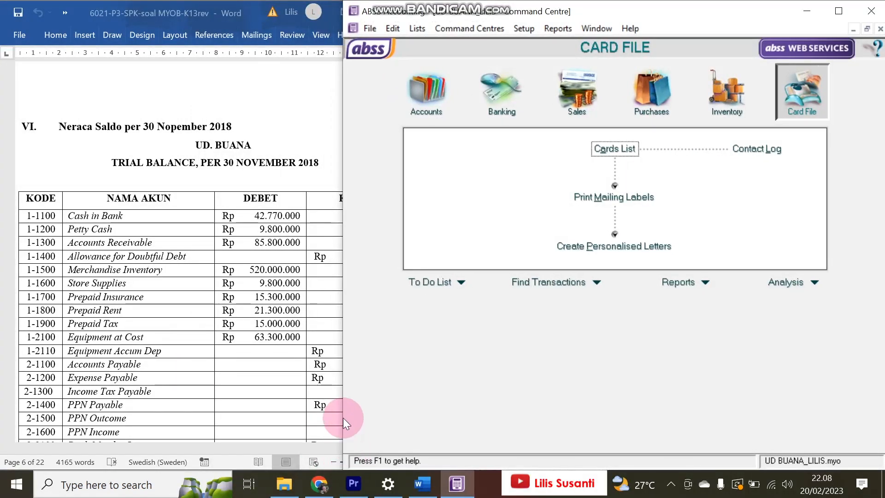
click(426, 91)
click(593, 156)
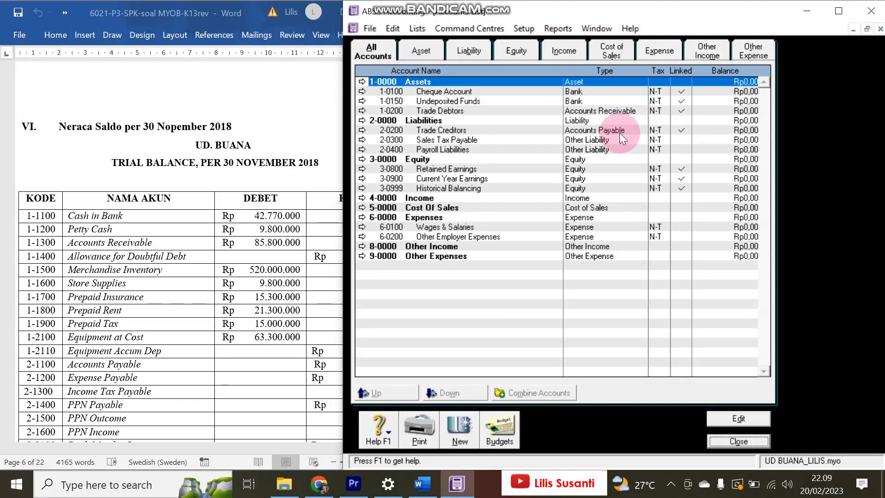
- Delete accounts 2-0400 Payroll Liabilities, 6-0100 Wages & Salaries and 6-0200 Other Employer Expenses, then launch Excel
click(503, 150)
double_click(502, 149)
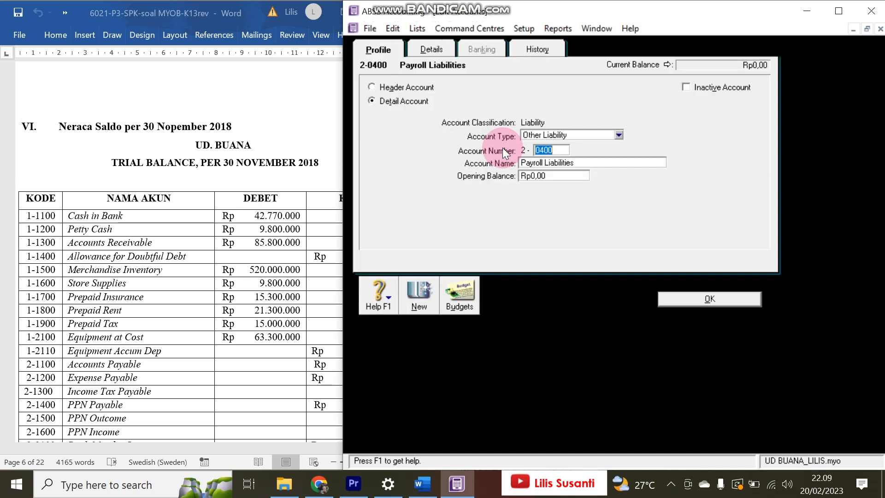
key(ctrl+d)
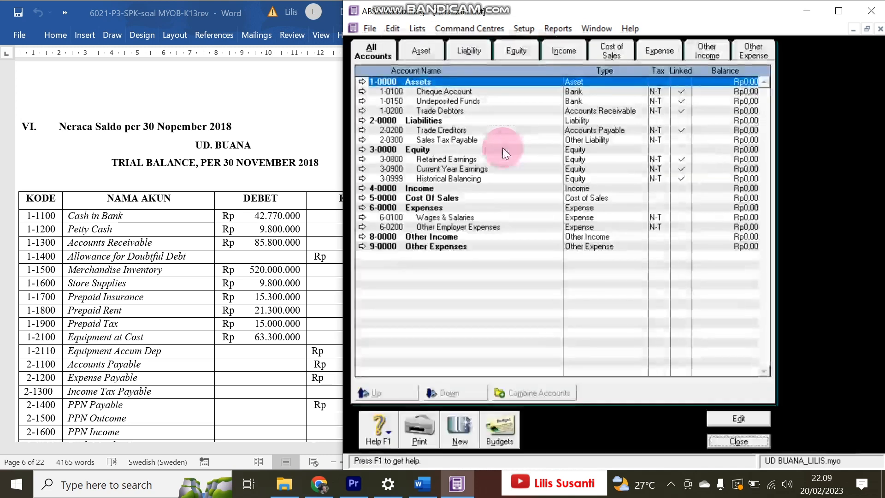
double_click(490, 220)
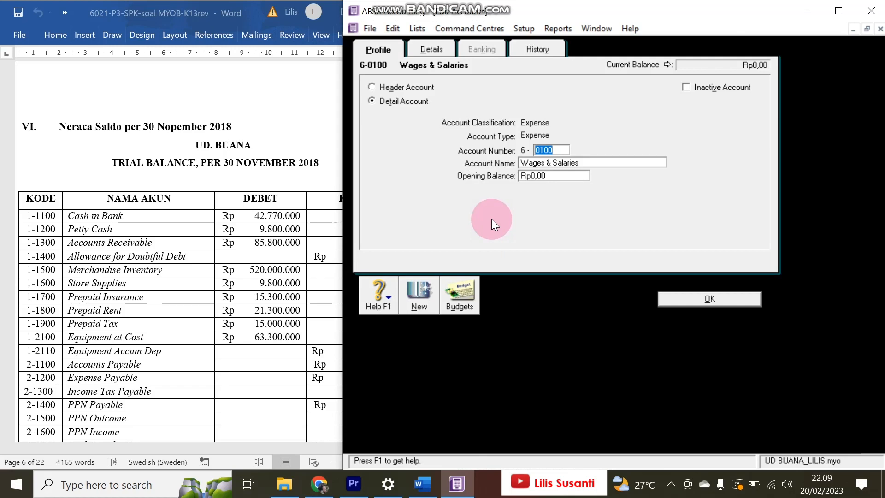
key(ctrl+d)
double_click(491, 219)
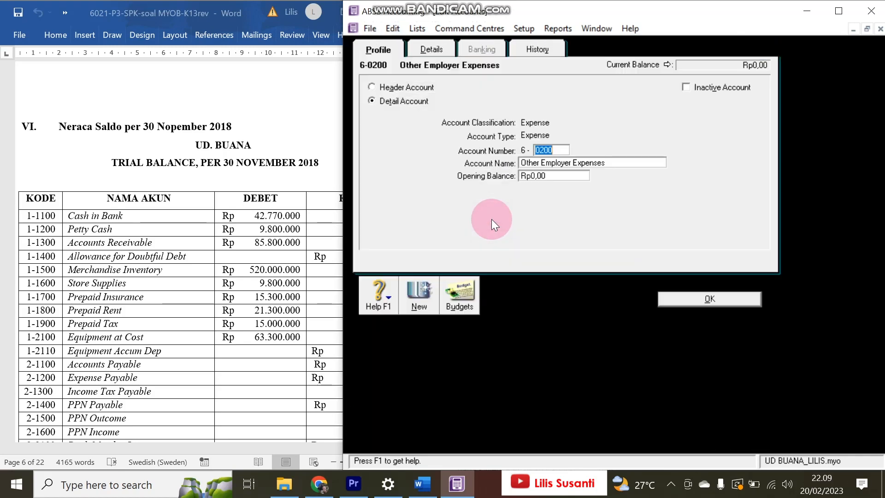
key(ctrl+d)
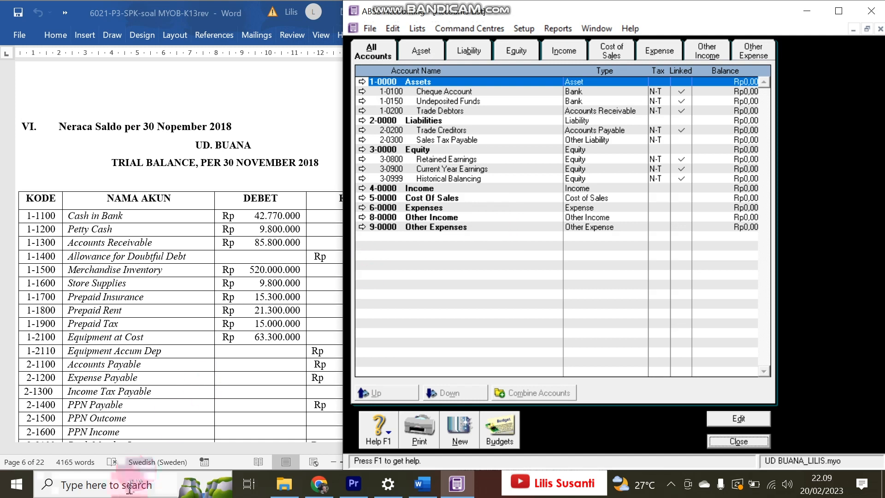
click(110, 484)
click(423, 123)
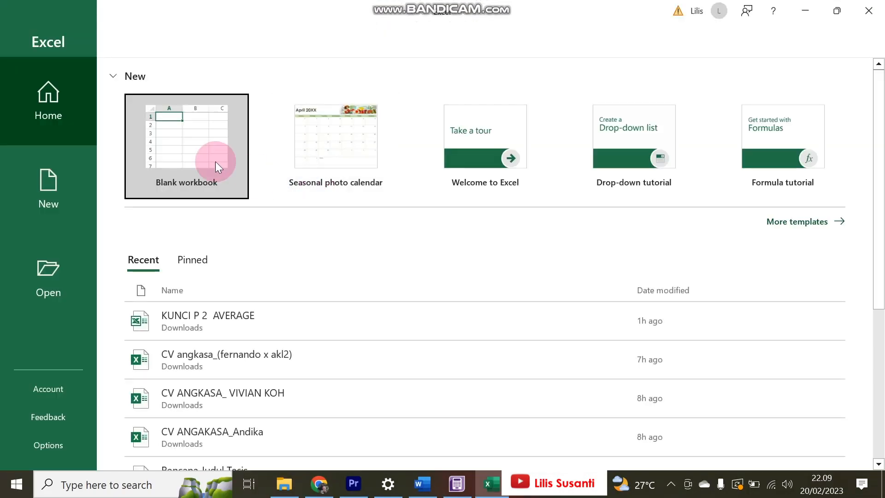
- Open the ACCOUNTS_UD Buana text file from the UD buana folder with default import settings
click(214, 161)
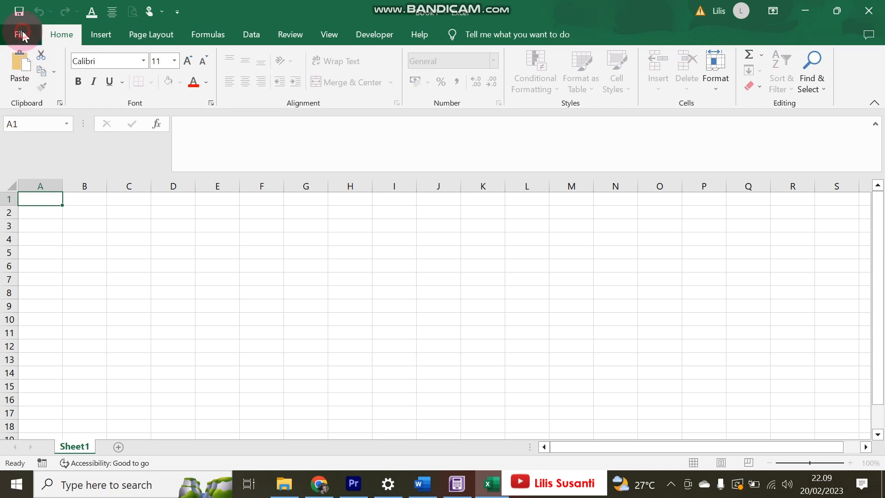
click(23, 35)
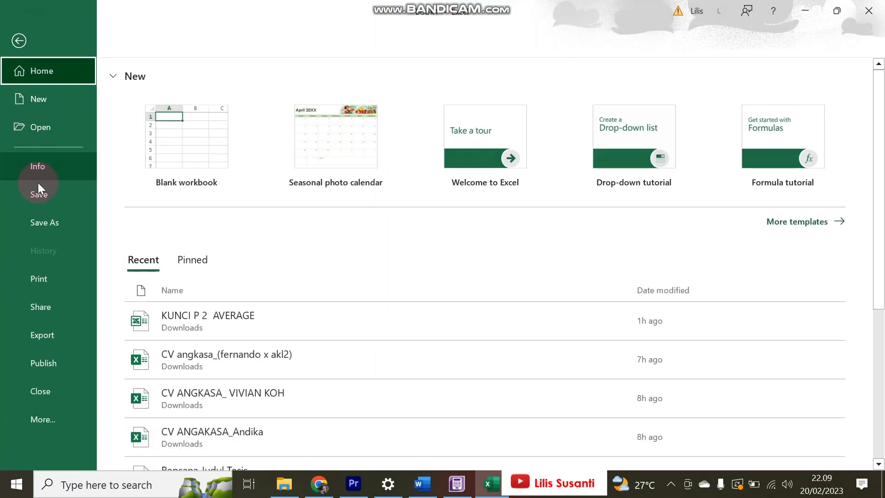
click(37, 127)
click(194, 250)
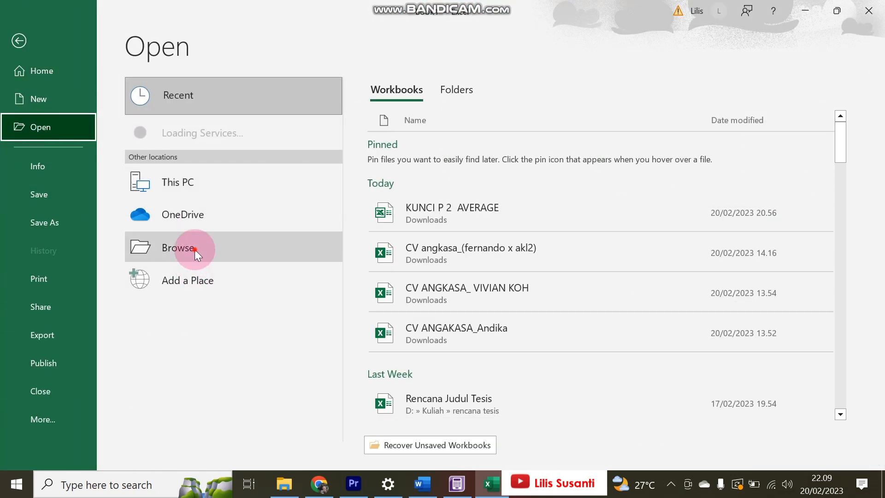
scroll(385, 170, down, 5)
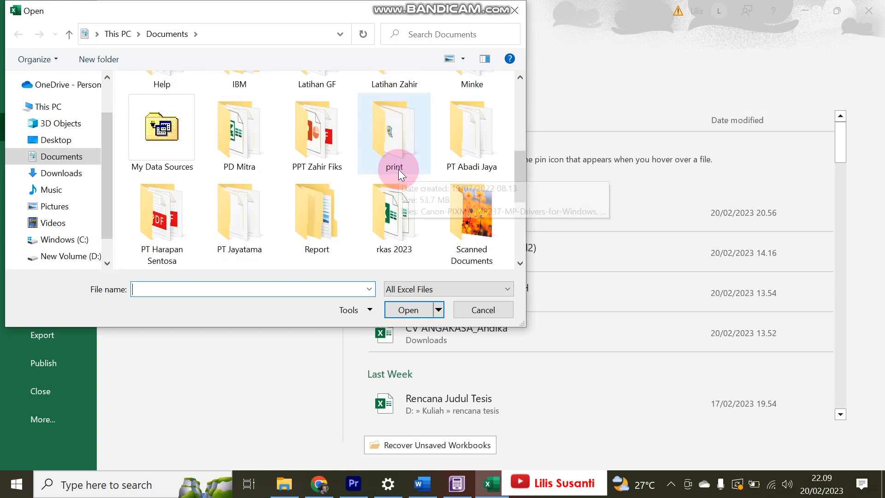
scroll(386, 184, down, 3)
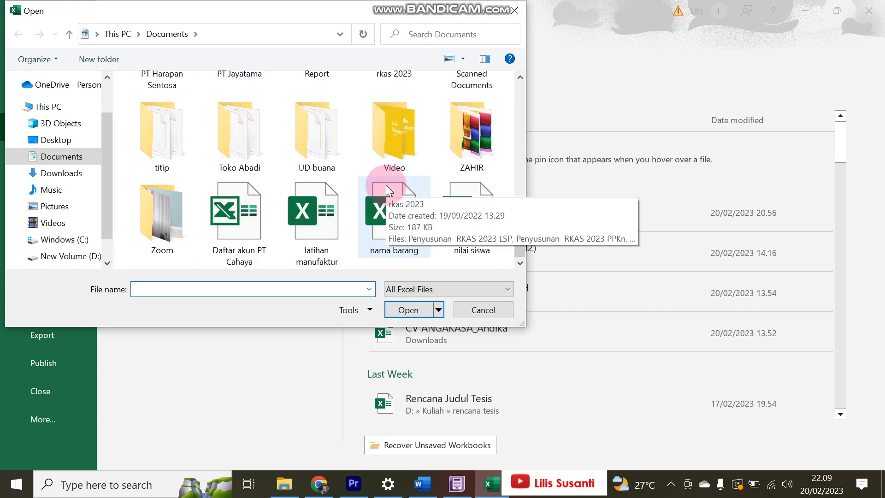
double_click(315, 111)
click(397, 288)
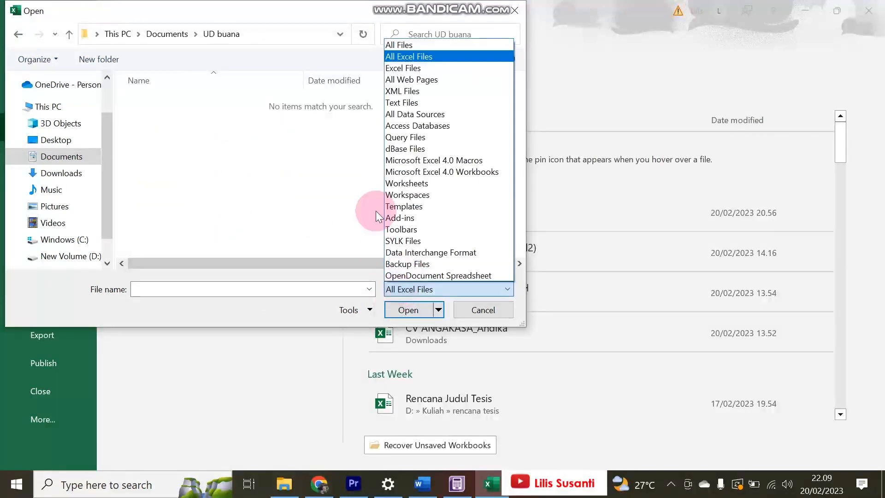
click(402, 44)
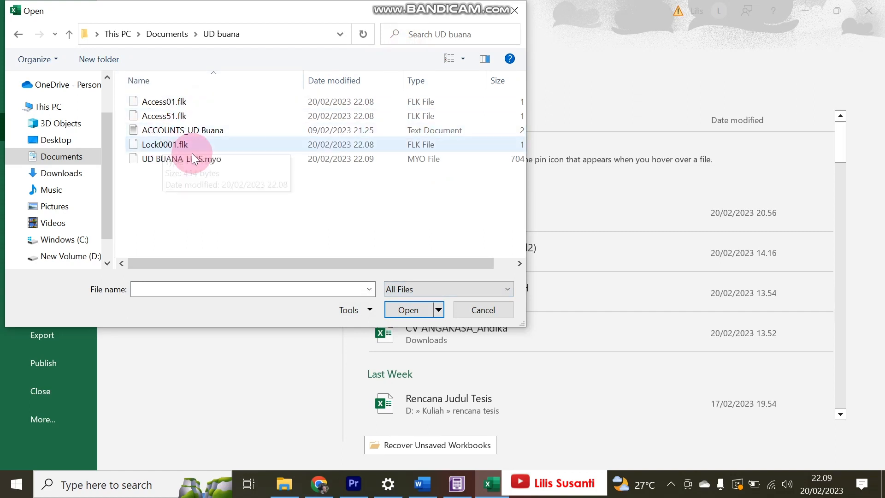
double_click(212, 131)
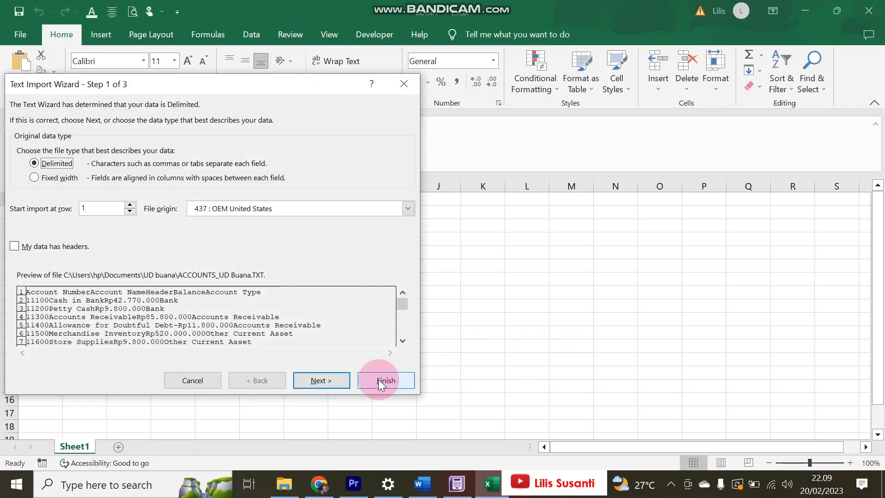
click(379, 379)
- Widen columns D and B to review the accounts, then close the file without saving
click(336, 314)
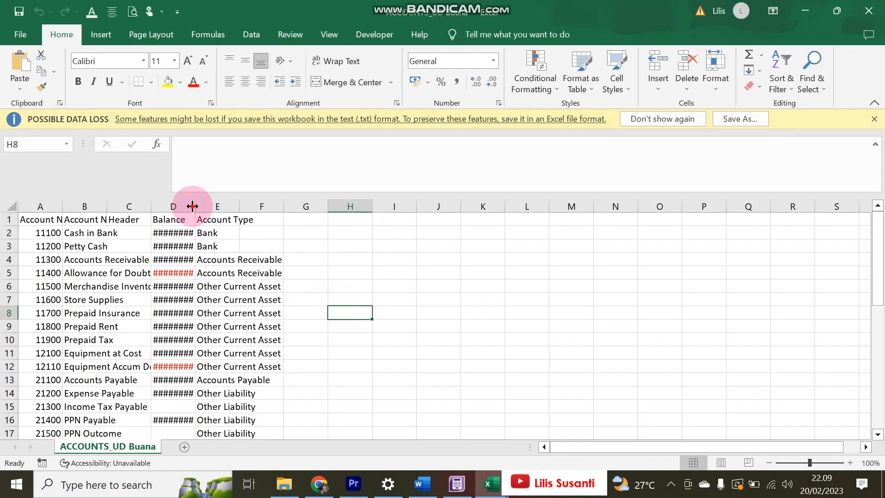
double_click(194, 203)
scroll(211, 333, down, 1)
scroll(211, 333, down, 12)
scroll(211, 333, up, 7)
scroll(211, 333, up, 5)
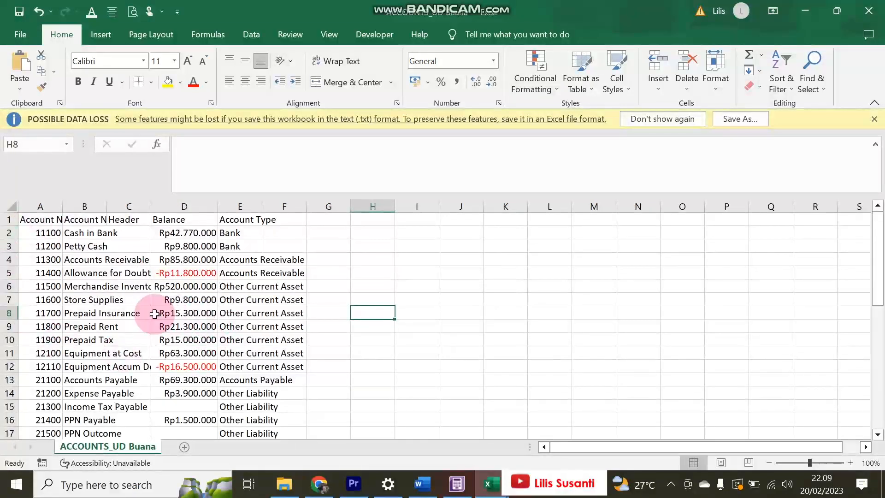
double_click(106, 205)
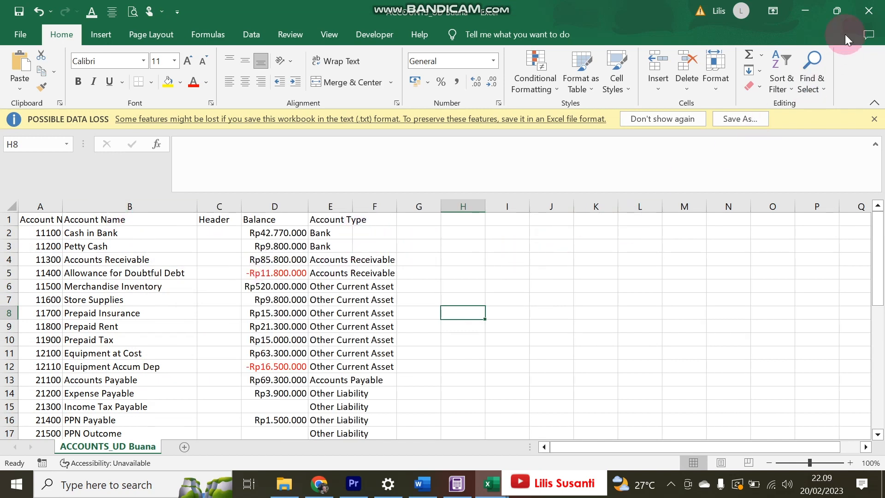
click(868, 10)
click(449, 263)
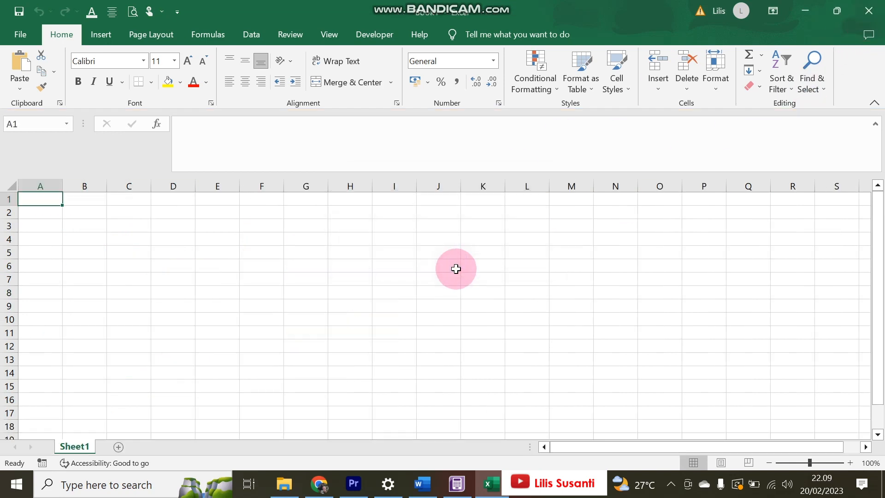
- Start an accounts import with duplicate records set to Update Existing Record
click(456, 483)
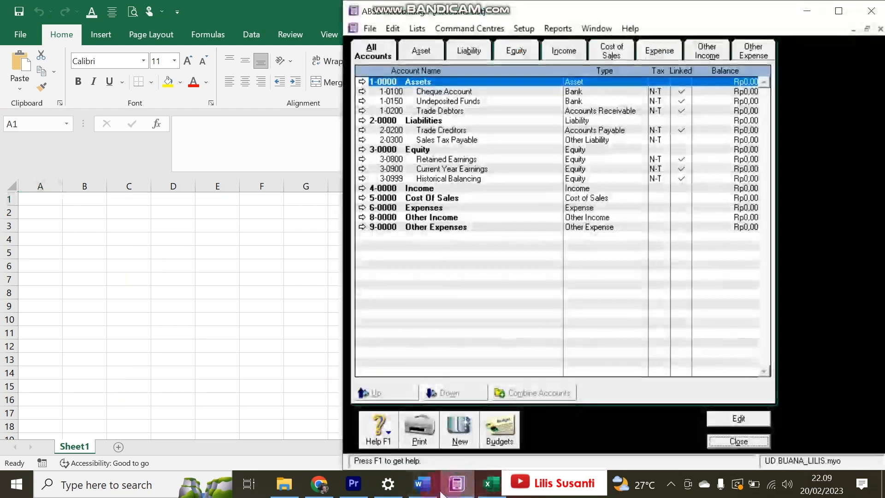
click(422, 483)
click(555, 310)
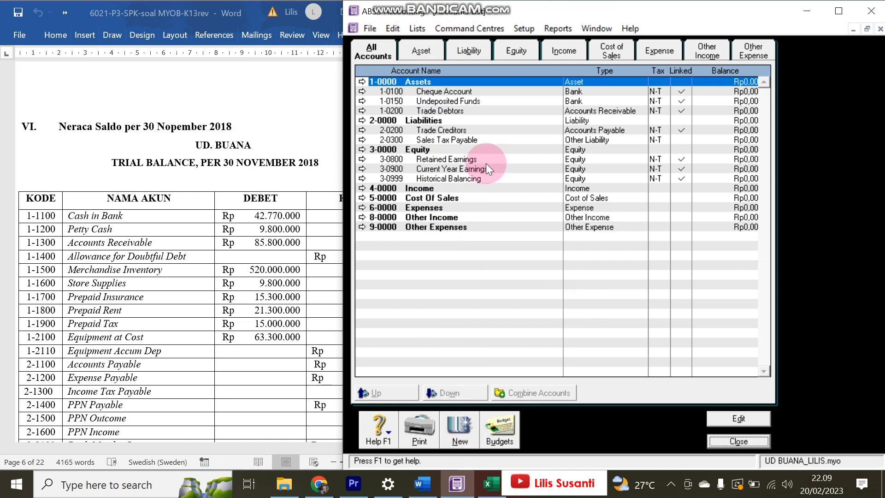
click(369, 29)
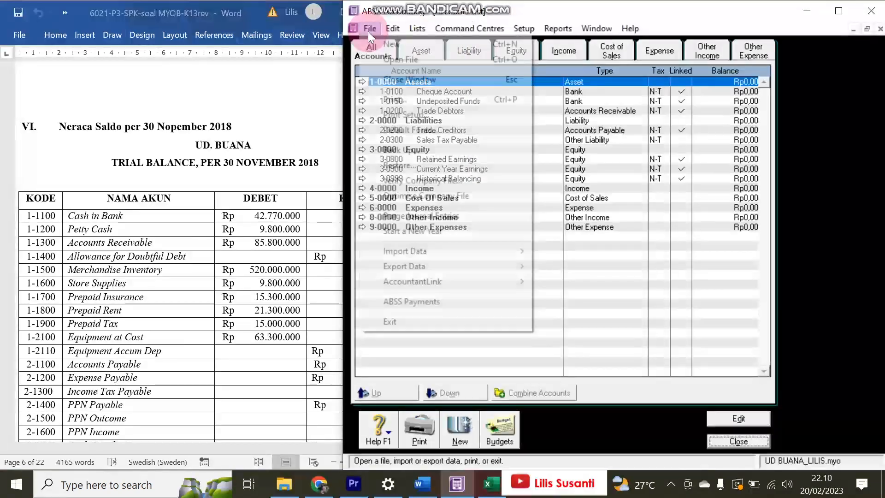
mouse_move(477, 251)
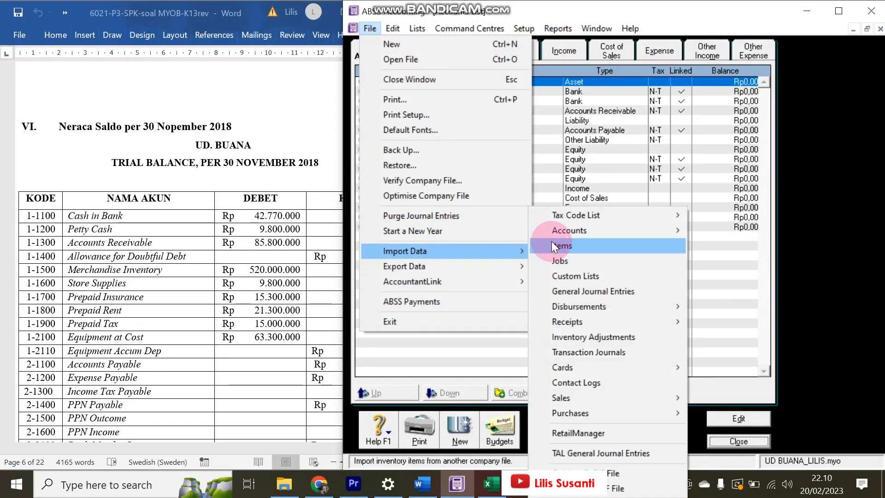
mouse_move(559, 230)
click(698, 231)
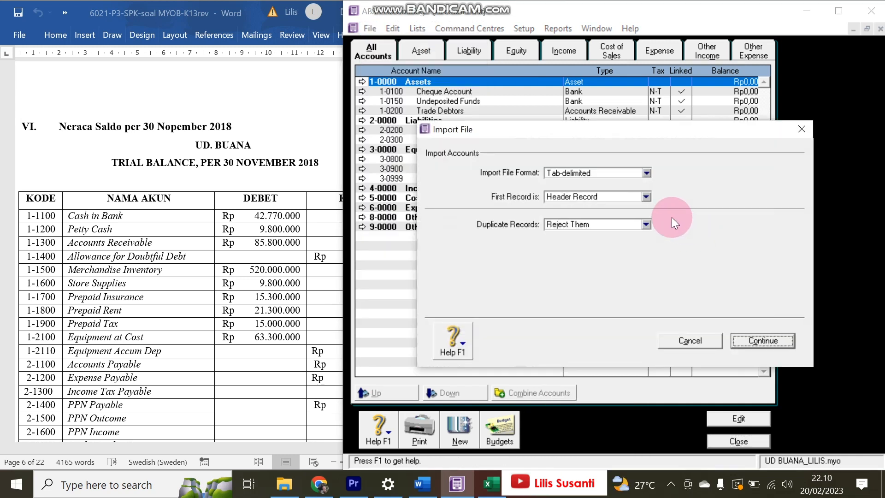
click(630, 225)
click(574, 247)
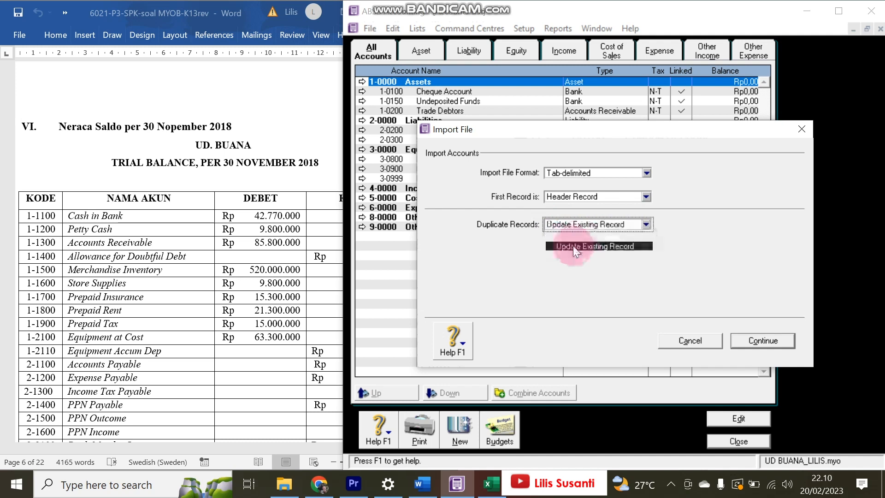
- Select ACCOUNTS_UD Buana as the file to import
click(753, 345)
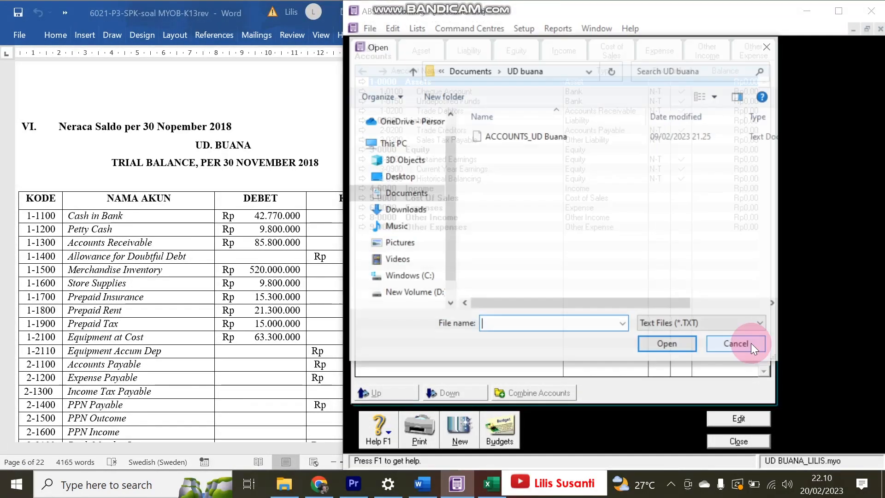
click(530, 136)
double_click(529, 136)
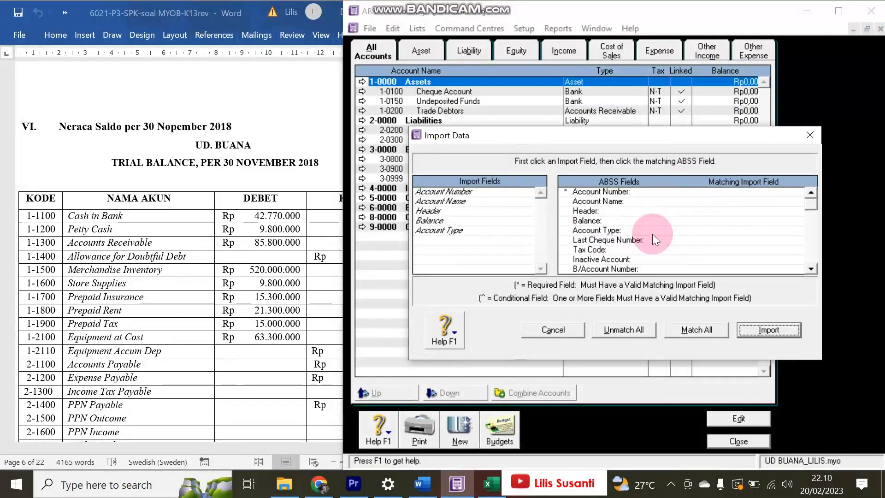
- Match all fields, import the 38 account records, and review the updated Accounts List
click(698, 330)
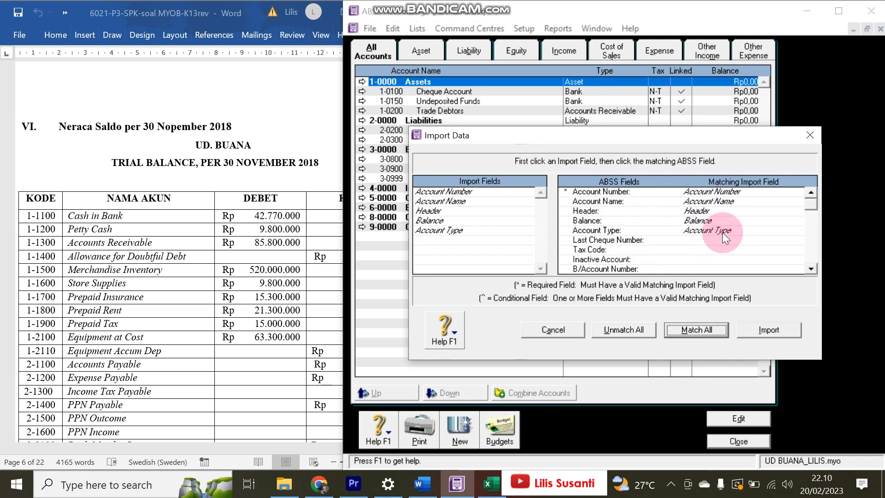
click(743, 334)
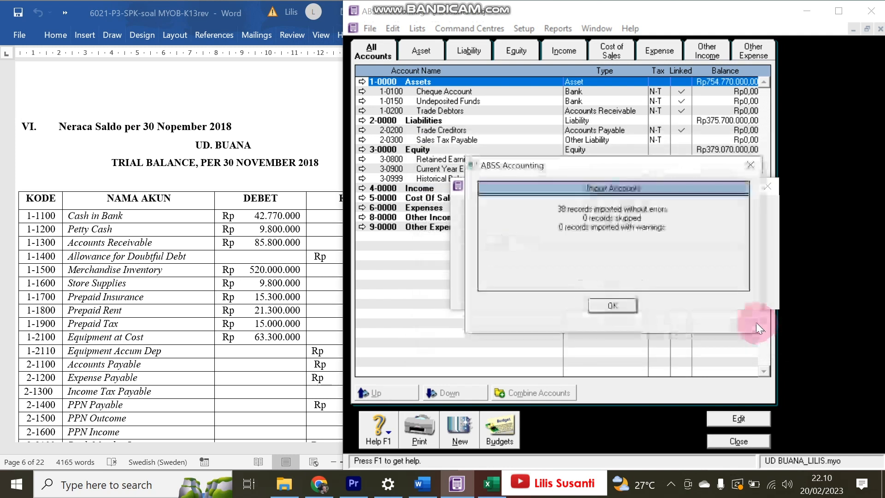
click(624, 306)
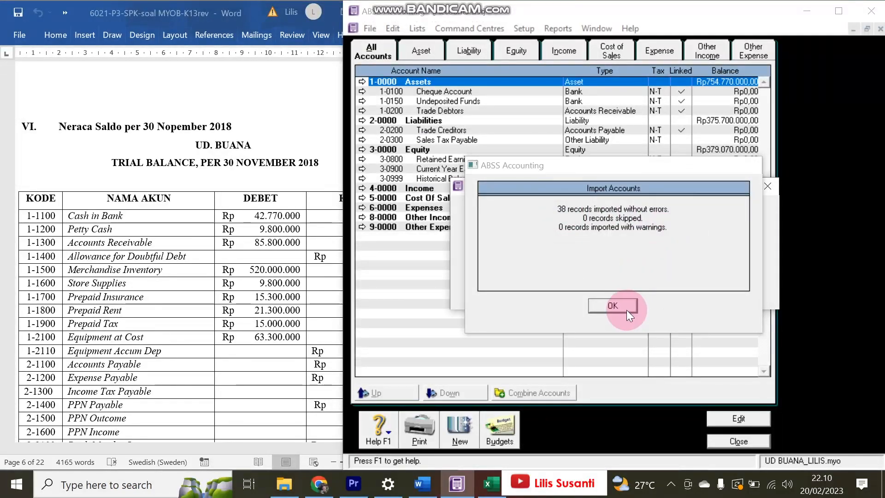
scroll(703, 198, down, 7)
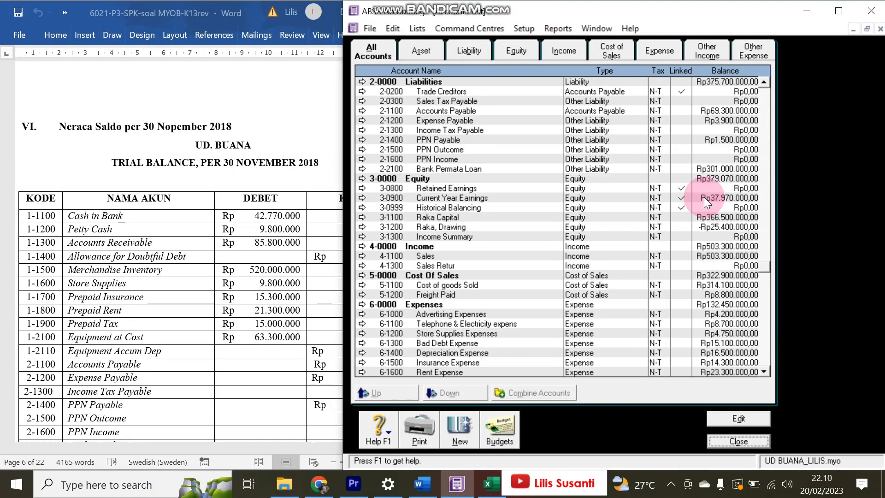
click(526, 31)
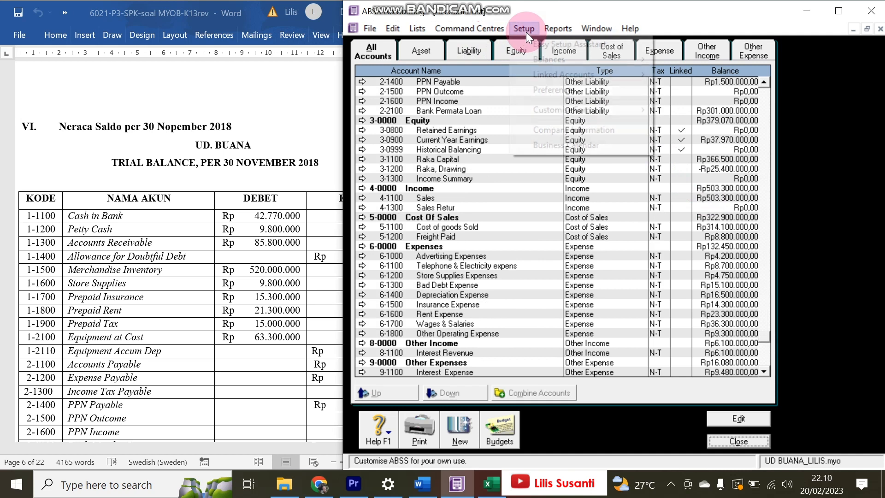
mouse_move(535, 63)
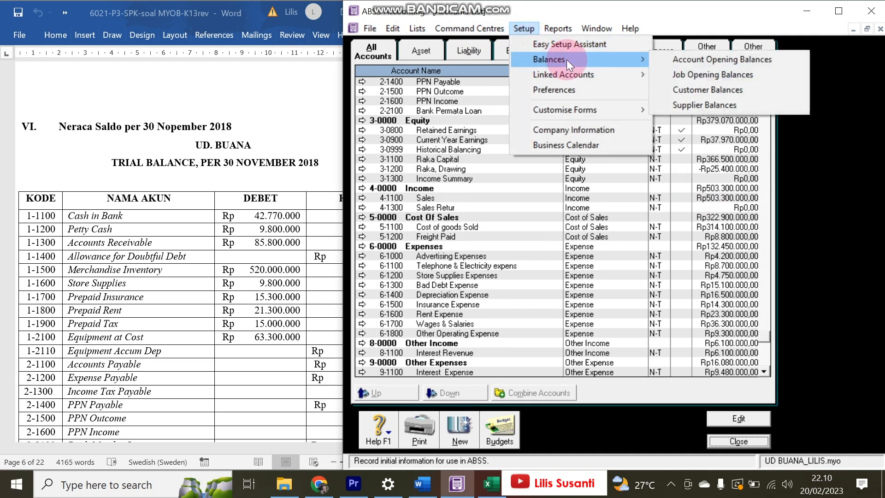
click(673, 59)
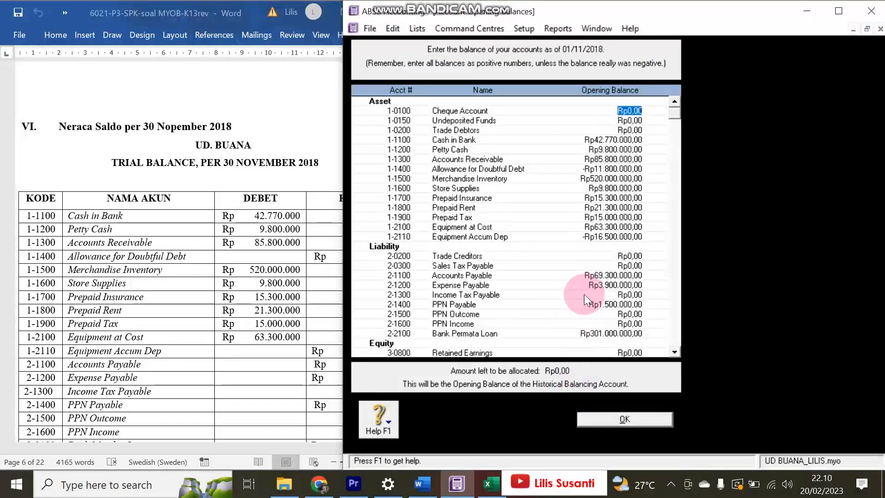
scroll(584, 294, down, 3)
scroll(584, 294, up, 3)
scroll(576, 286, down, 2)
scroll(571, 280, up, 2)
scroll(409, 247, down, 6)
scroll(409, 246, down, 5)
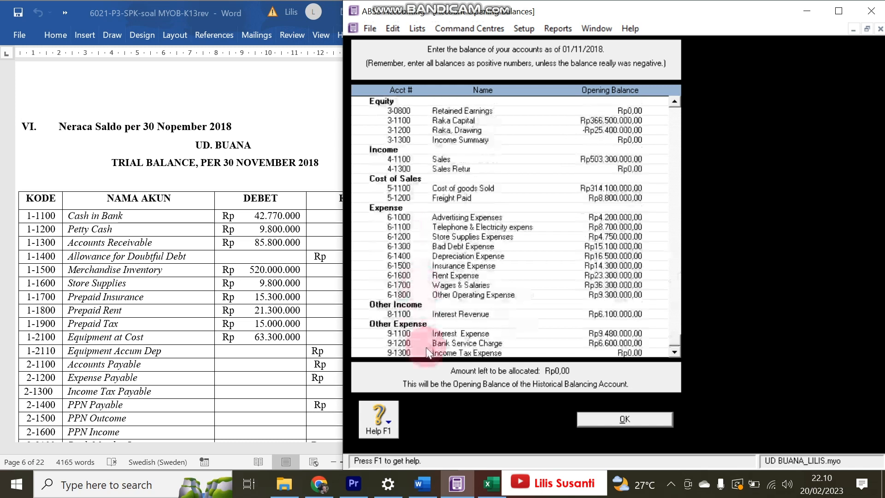
scroll(425, 347, up, 10)
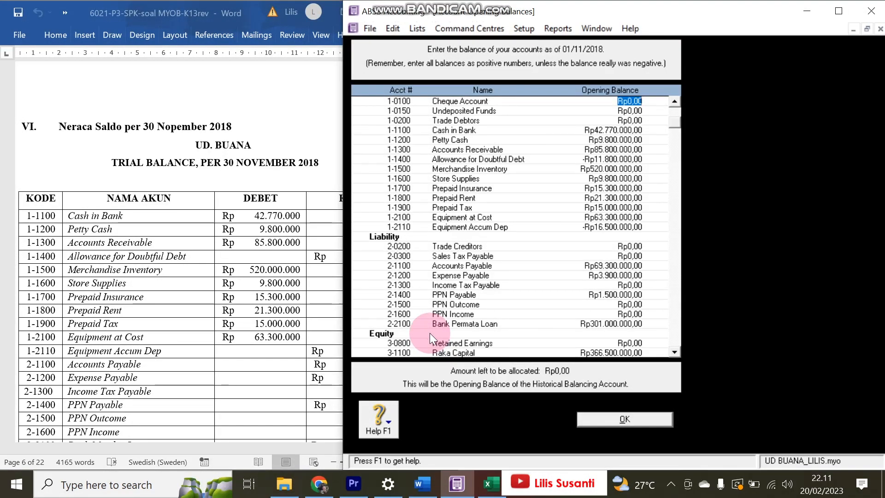
scroll(436, 338, up, 1)
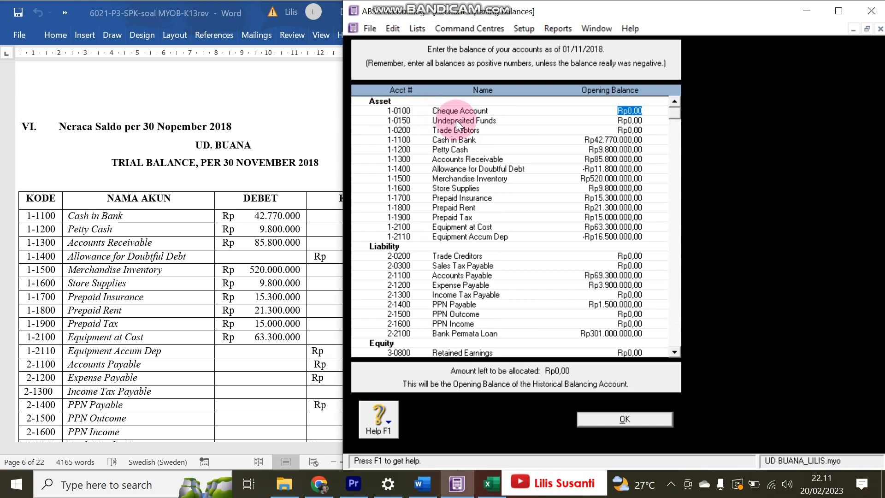
scroll(461, 203, down, 3)
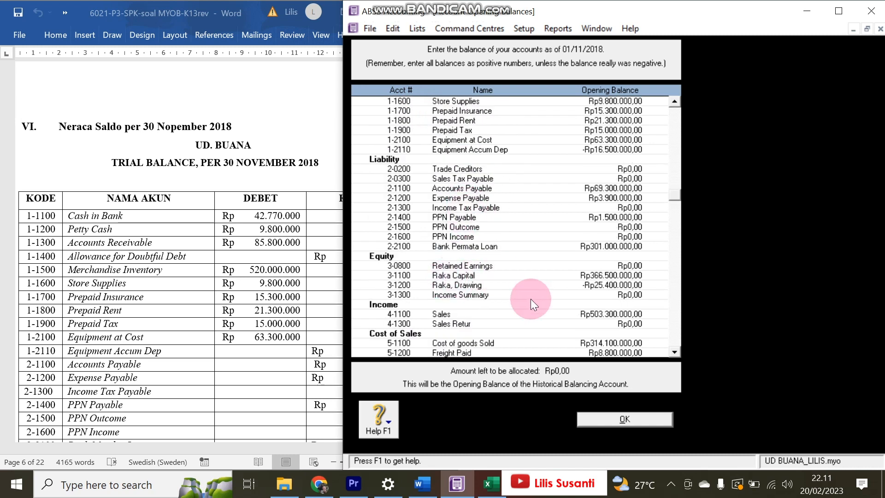
click(607, 419)
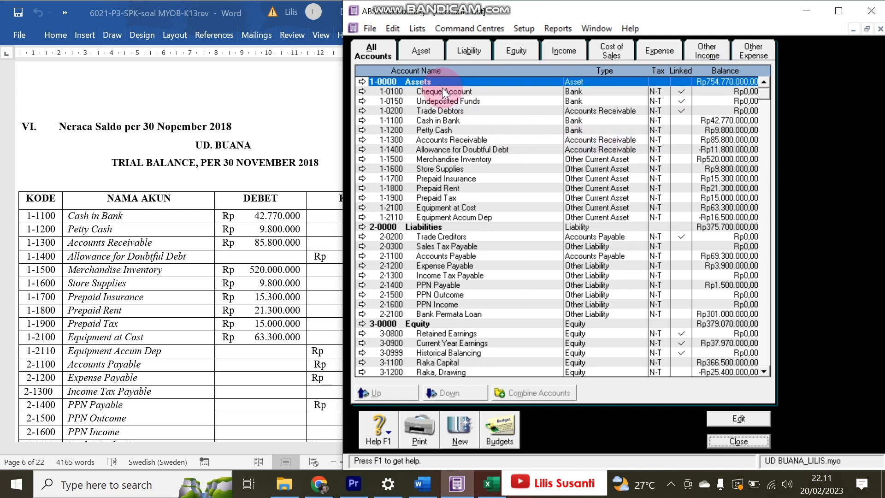
- Change the undeposited funds link from 1-0150 Undeposited Funds to 1-1100 Cash in Bank
click(523, 29)
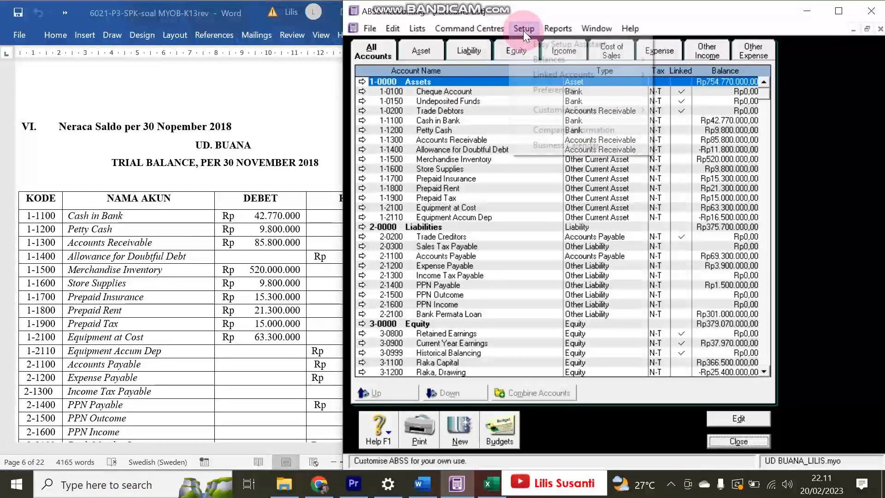
mouse_move(587, 73)
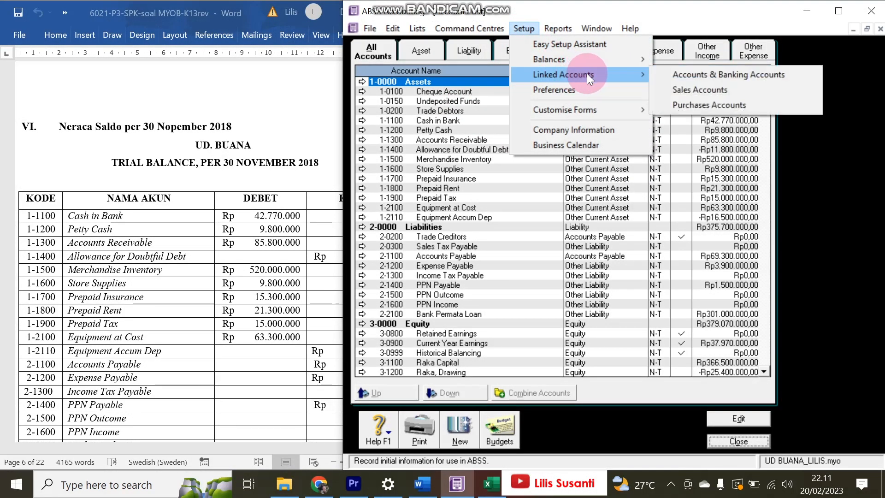
click(671, 77)
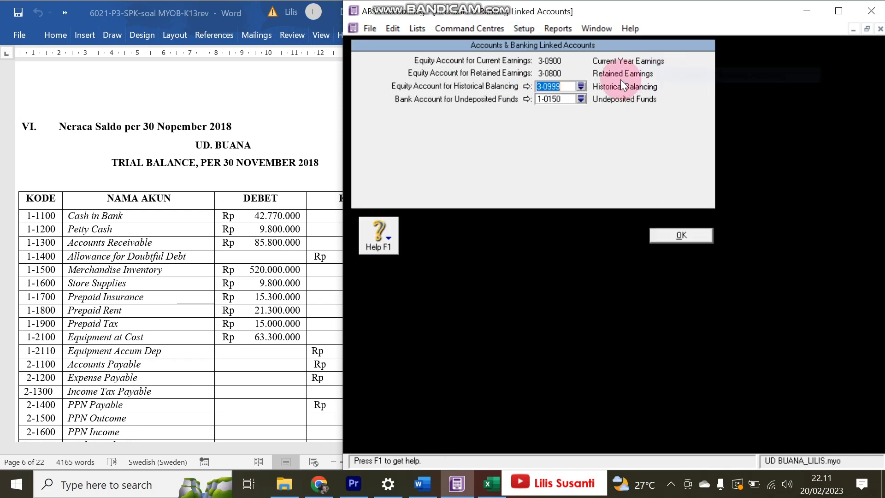
click(580, 99)
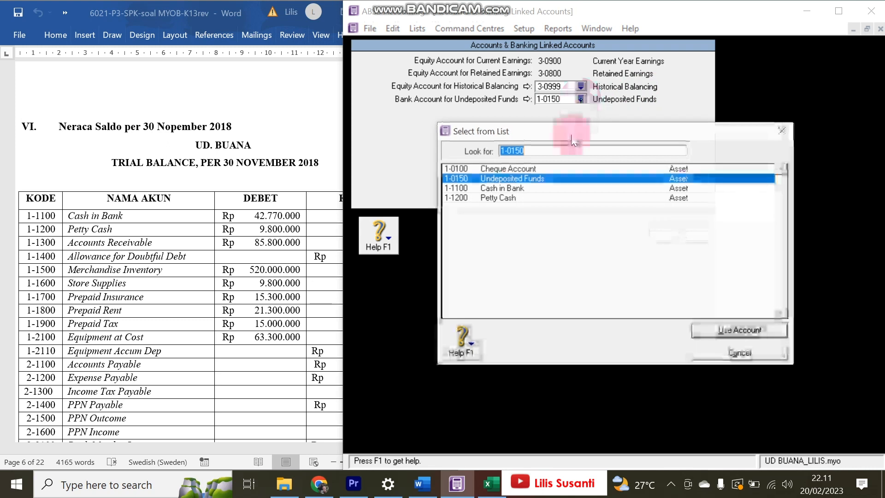
click(501, 189)
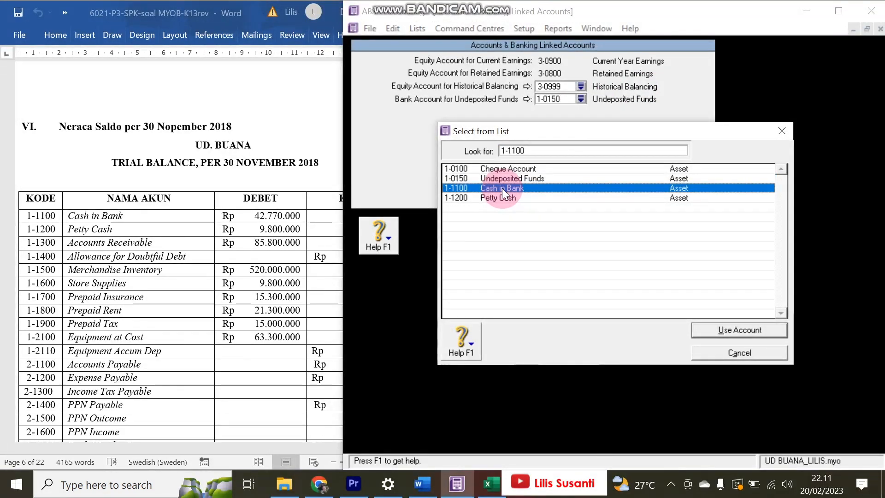
double_click(502, 188)
click(647, 307)
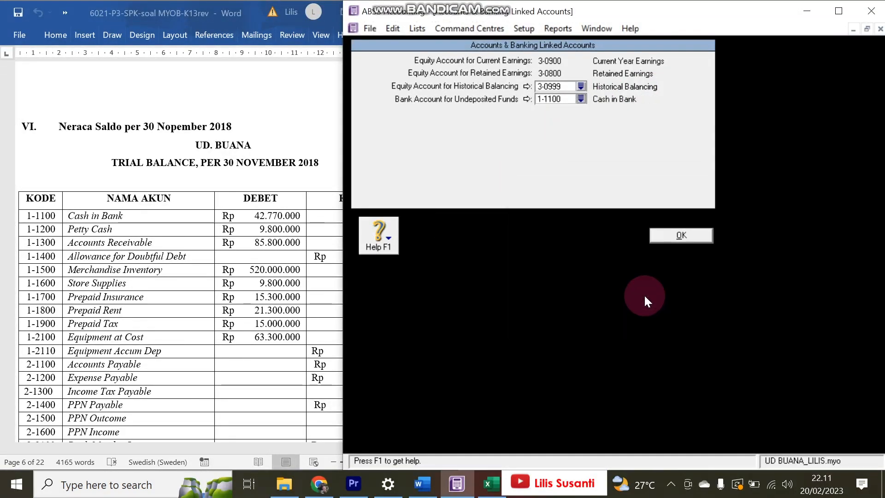
click(655, 238)
- Link sales receivables to 1-1300 Accounts Receivable and customer receipts to 1-1100 Cash in Bank
click(530, 32)
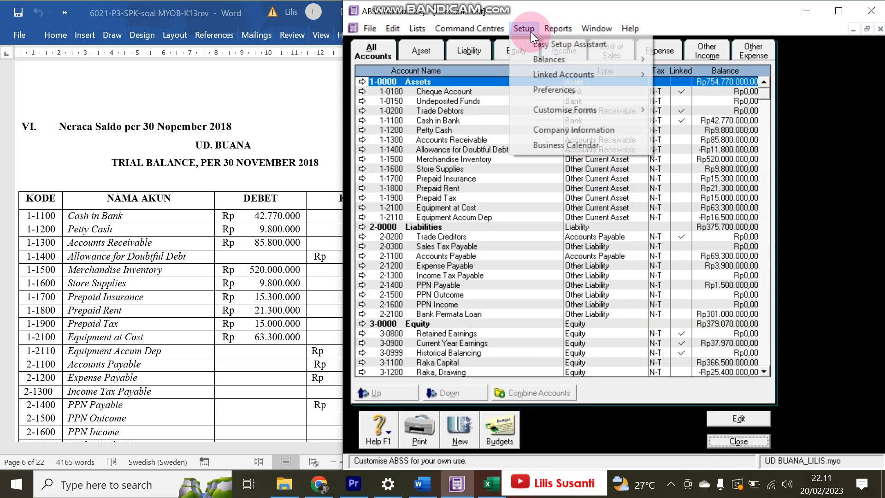
mouse_move(642, 75)
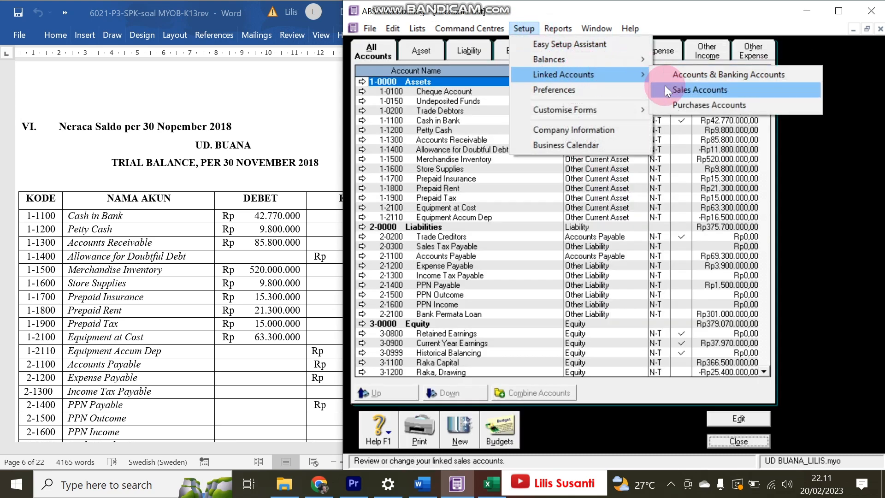
click(664, 89)
click(580, 61)
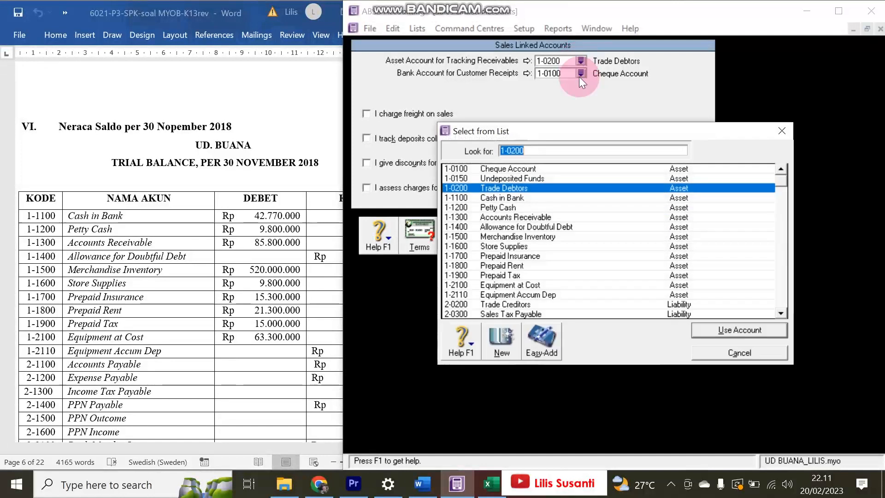
double_click(524, 217)
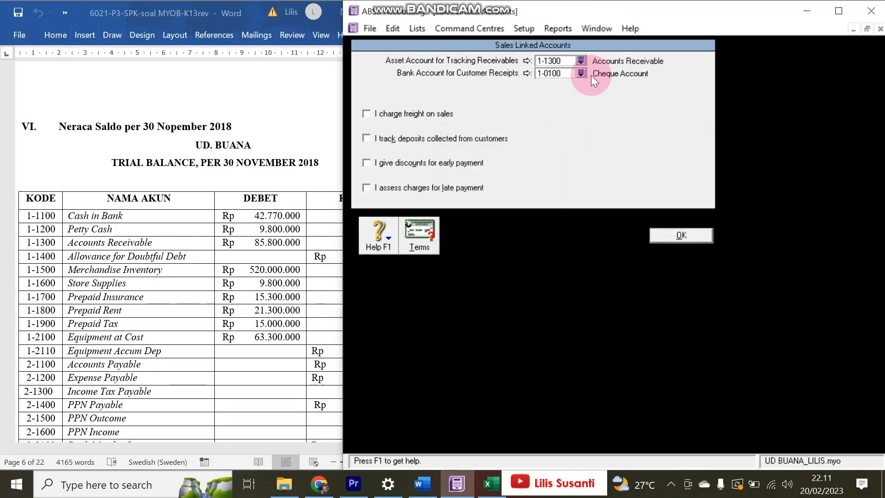
click(580, 73)
double_click(511, 187)
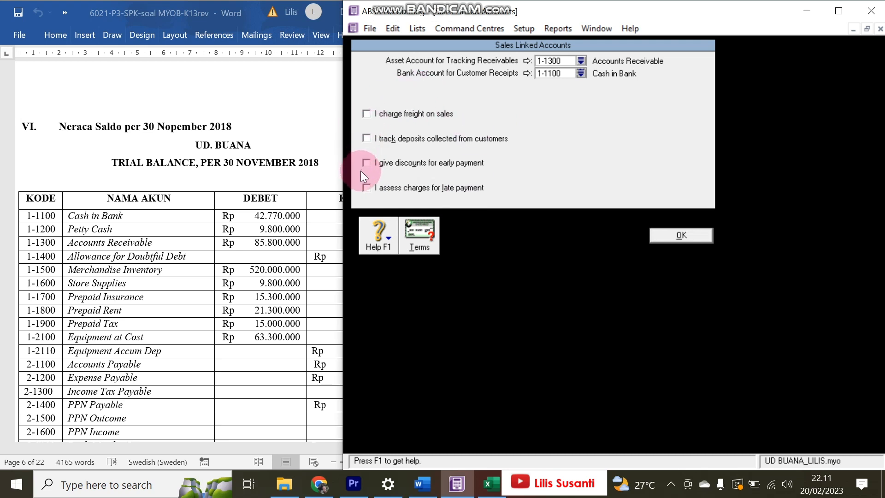
click(663, 235)
- Link purchase payables to 2-1100 Accounts Payable and bill payments to 1-1100 Cash in Bank
click(523, 30)
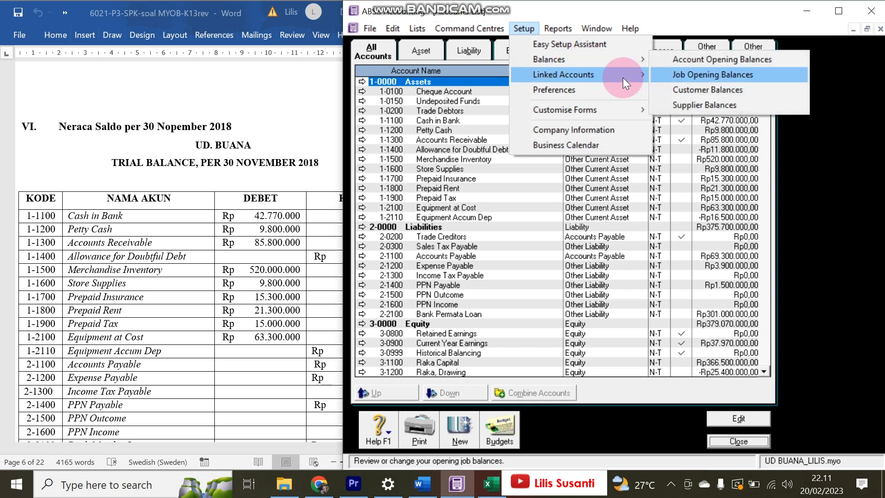
mouse_move(626, 76)
click(664, 104)
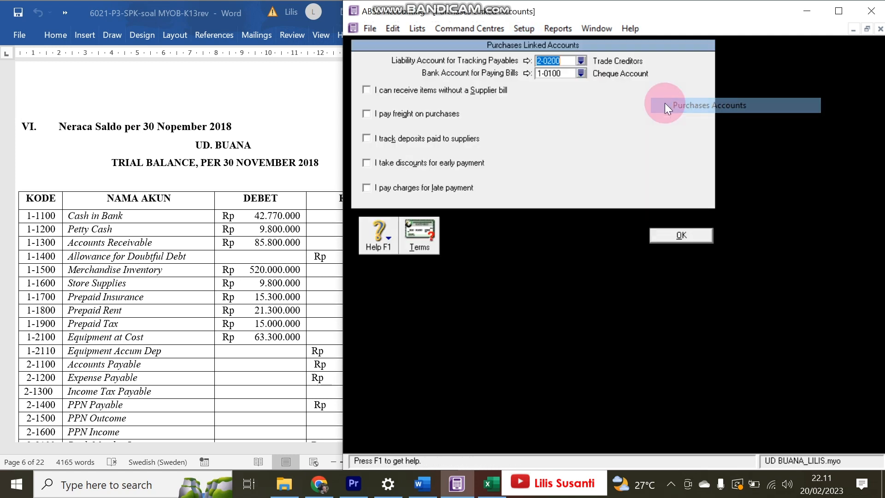
click(581, 61)
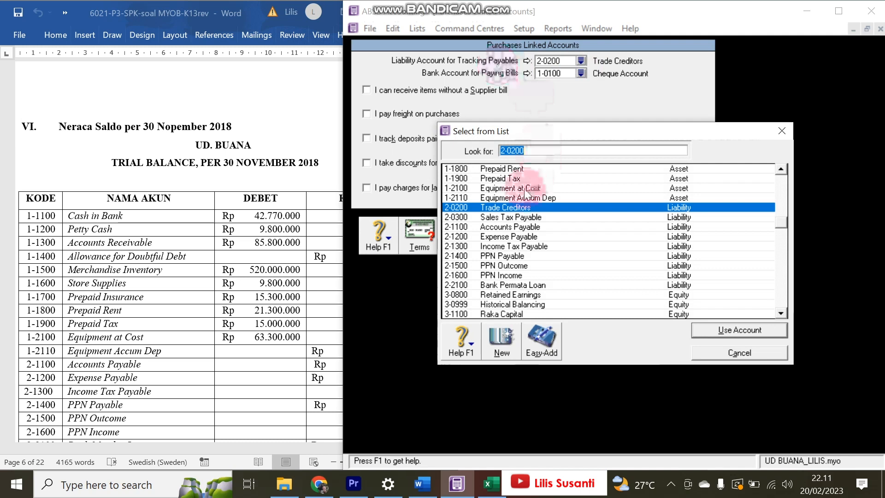
double_click(529, 230)
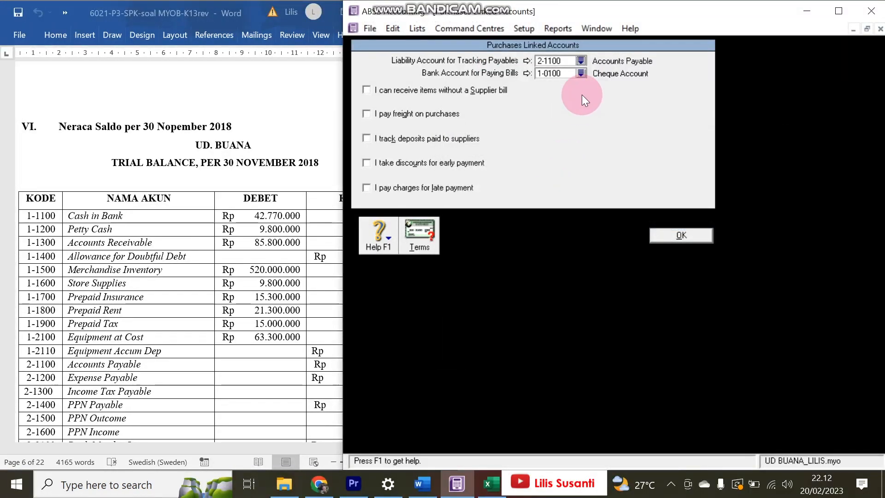
click(580, 74)
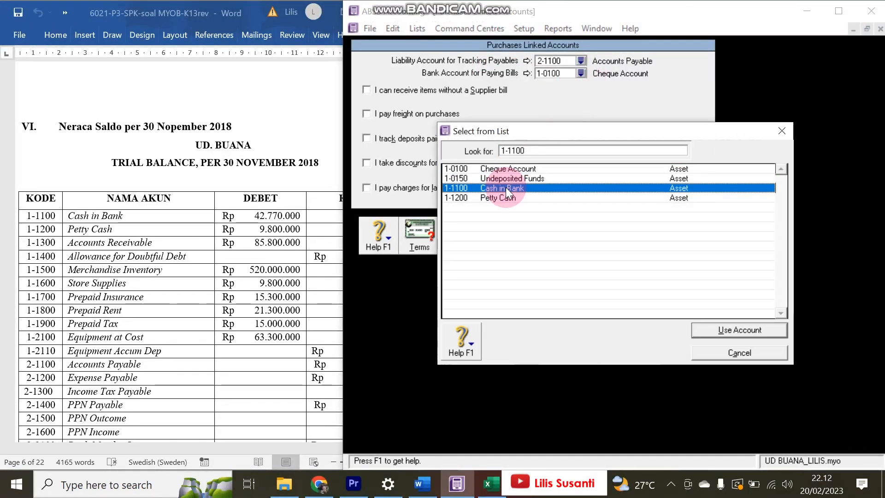
double_click(505, 187)
click(675, 236)
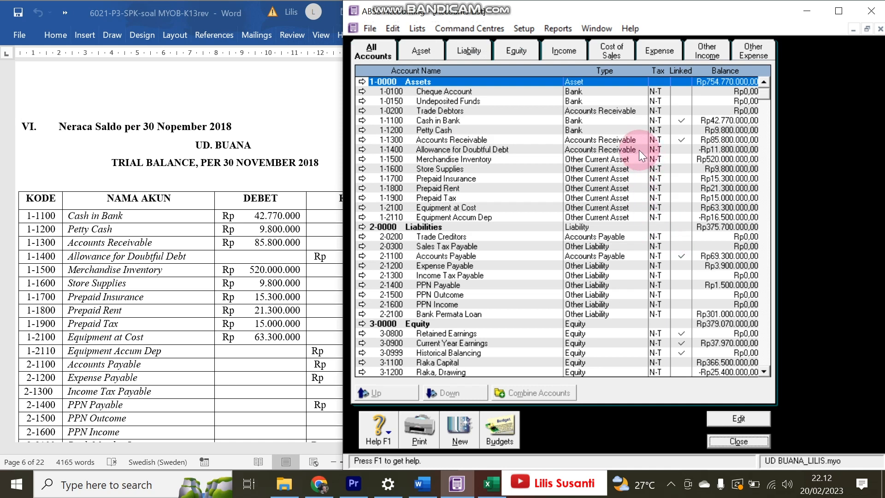
- Delete accounts 1-0100 Cheque Account, 1-0150 Undeposited Funds, 1-0200 Trade Debtors and 2-0200 Trade Creditors
double_click(482, 91)
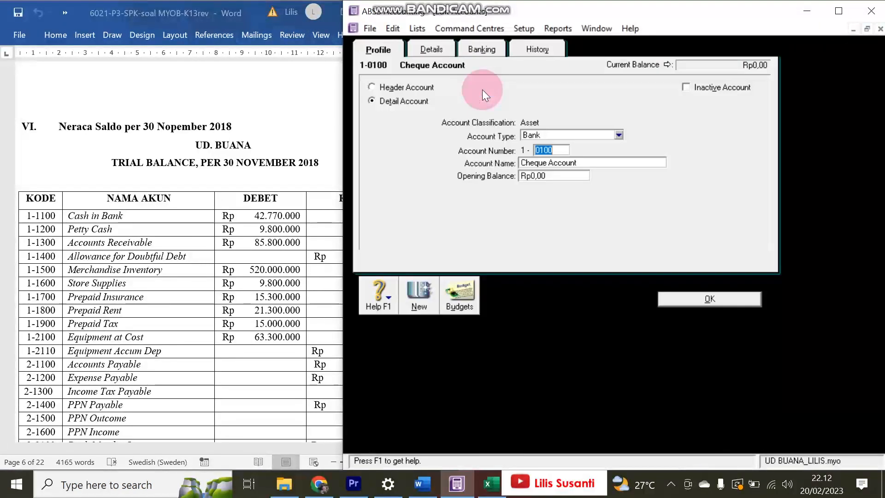
key(ctrl+d)
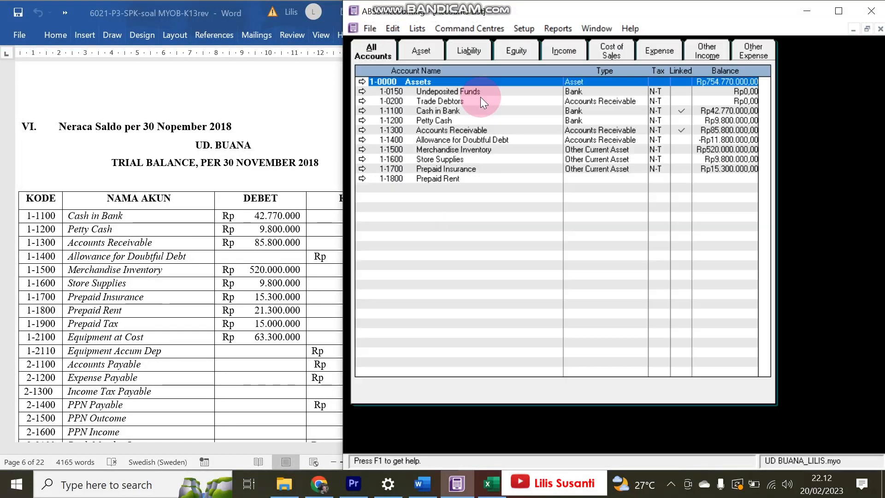
double_click(471, 91)
key(alt+e)
key(ctrl+d)
double_click(476, 90)
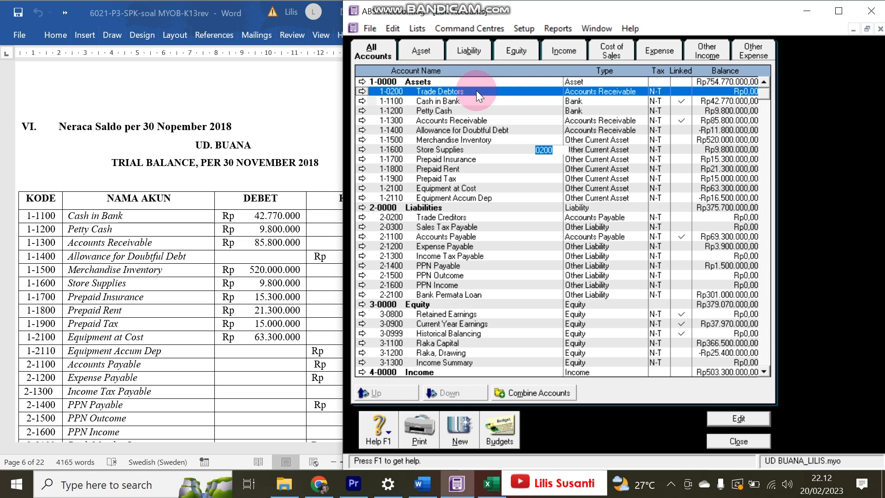
key(ctrl+d)
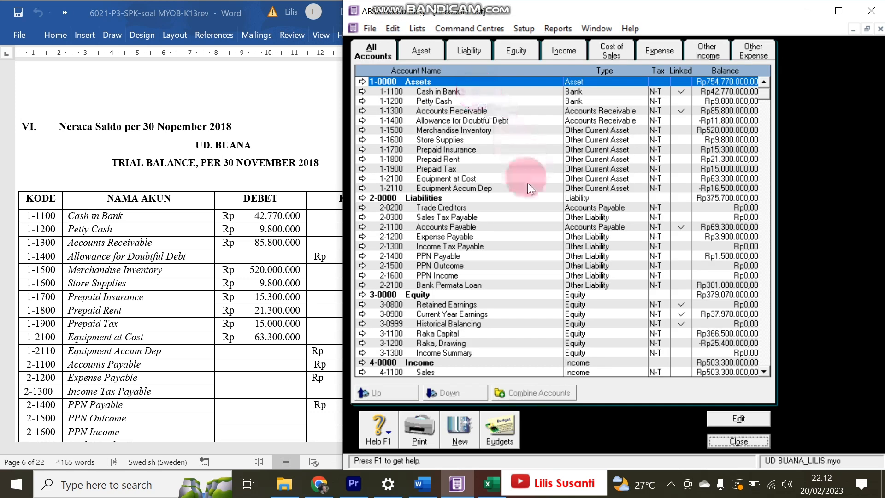
double_click(458, 208)
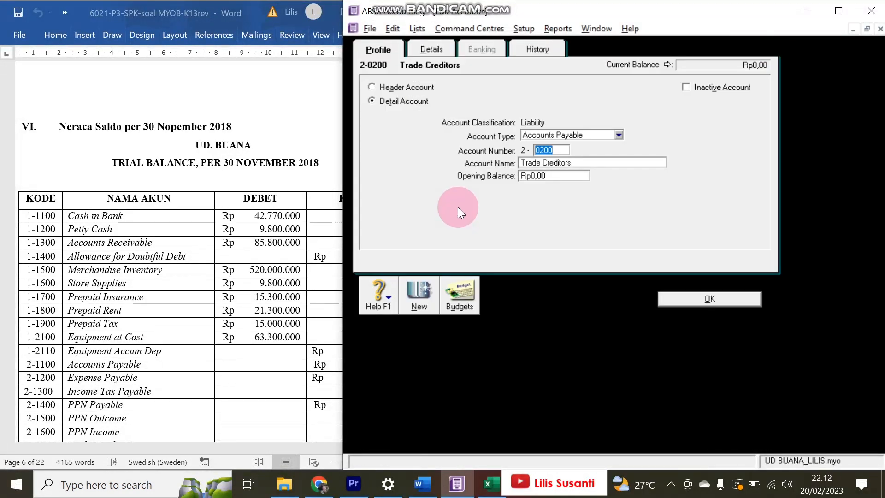
key(ctrl+d)
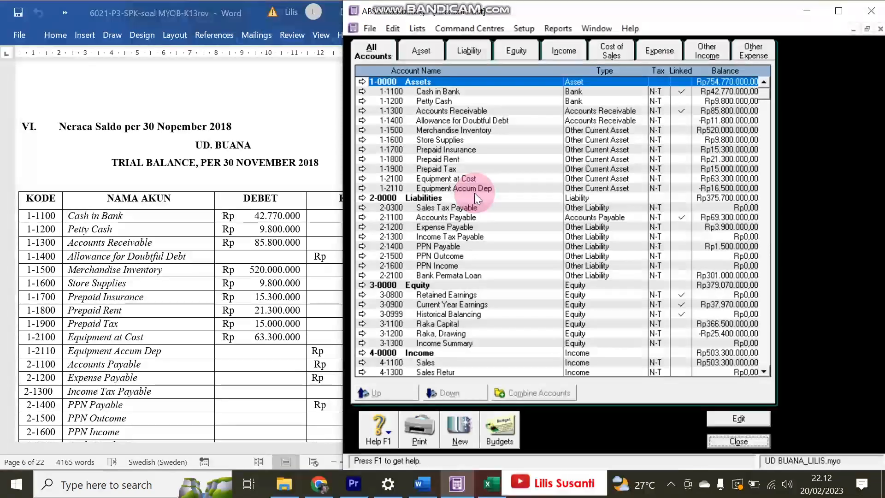
click(292, 268)
scroll(197, 289, down, 6)
scroll(197, 288, down, 5)
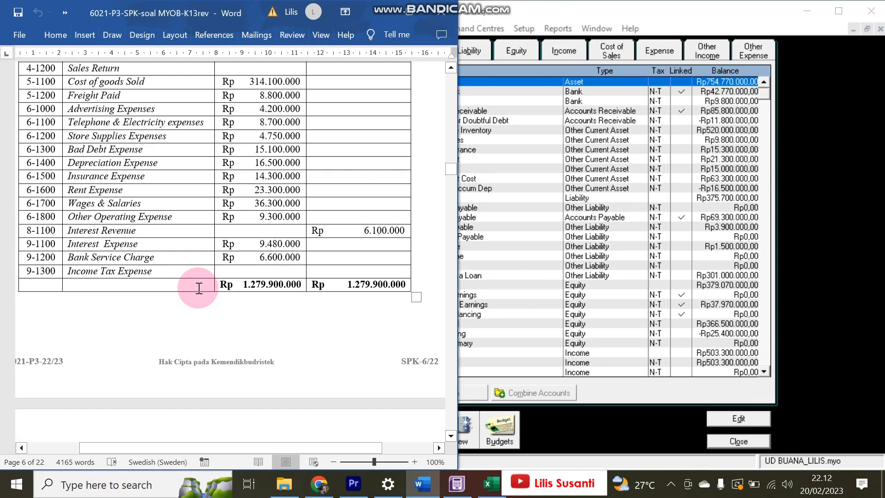
scroll(197, 288, up, 9)
scroll(197, 288, up, 3)
scroll(198, 288, down, 2)
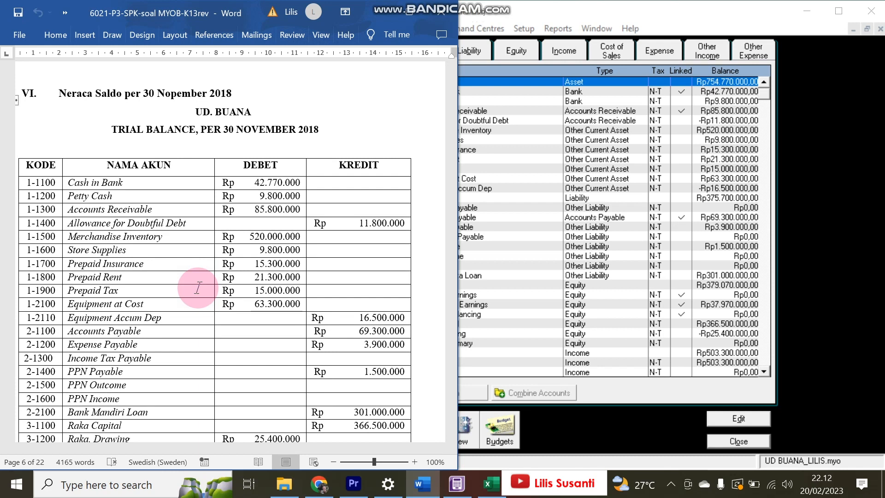
click(550, 114)
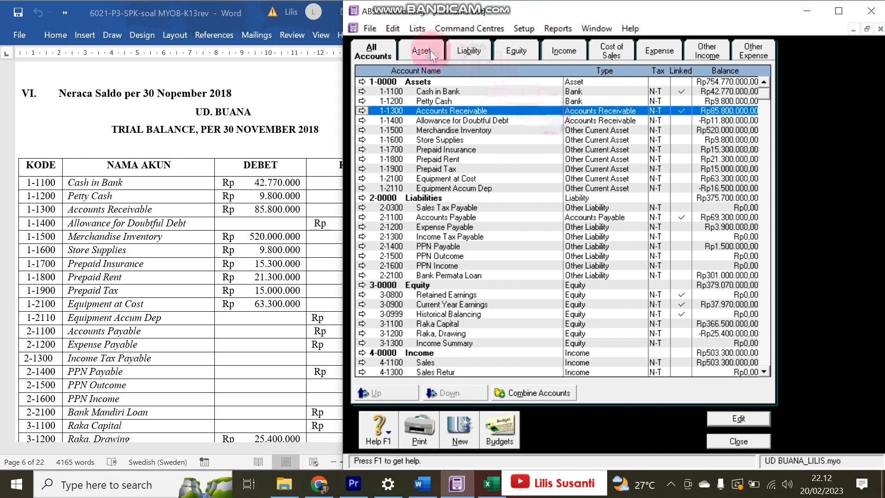
- Delete the IMP Import Duty tax code from the Tax Codes list
click(417, 29)
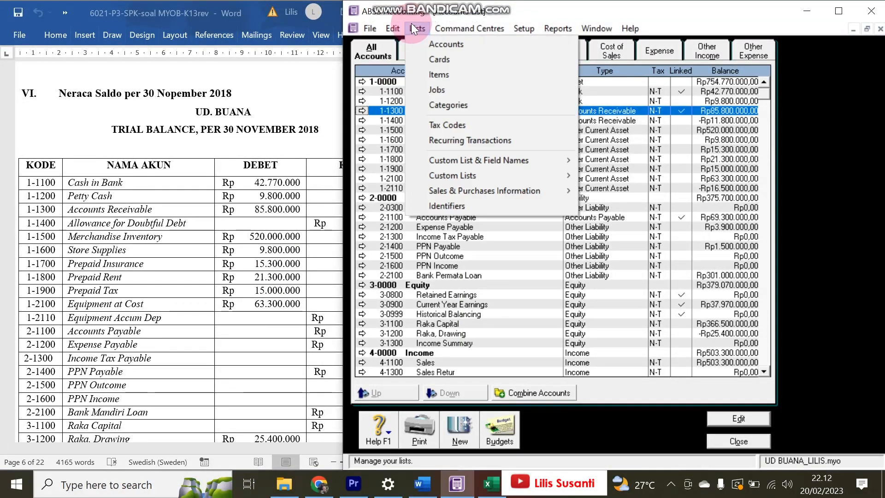
click(430, 124)
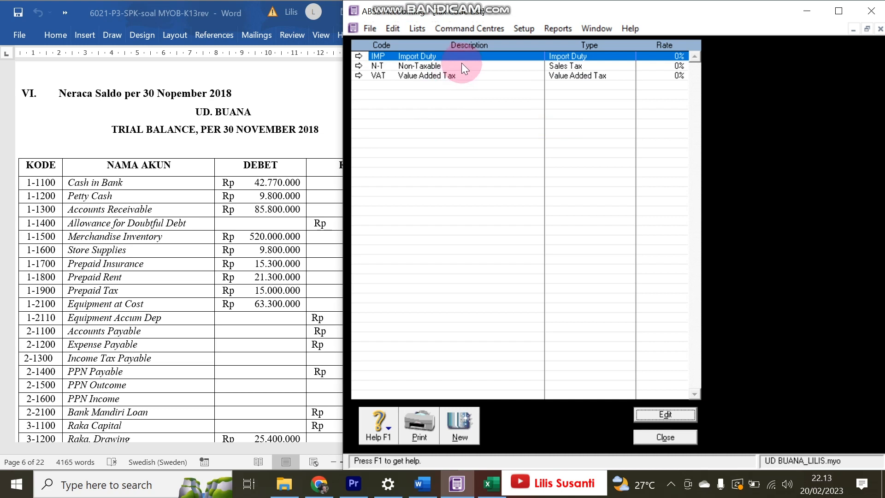
double_click(509, 56)
key(alt+e)
key(d)
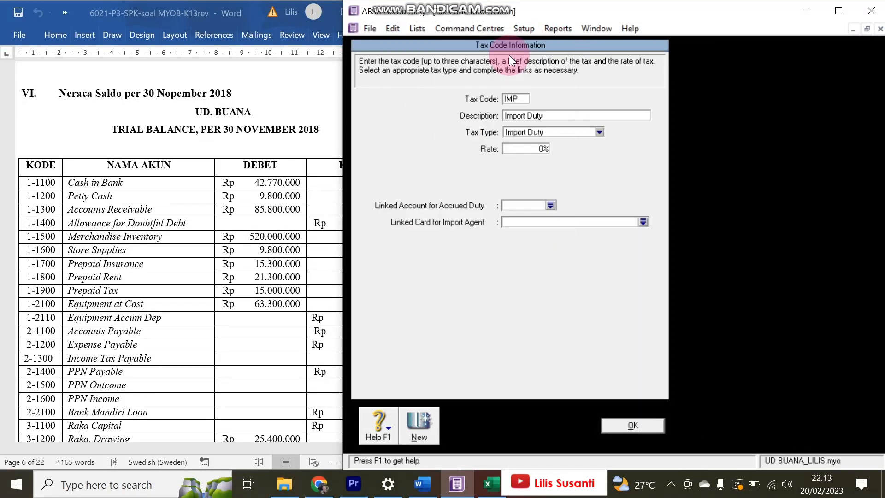
click(652, 410)
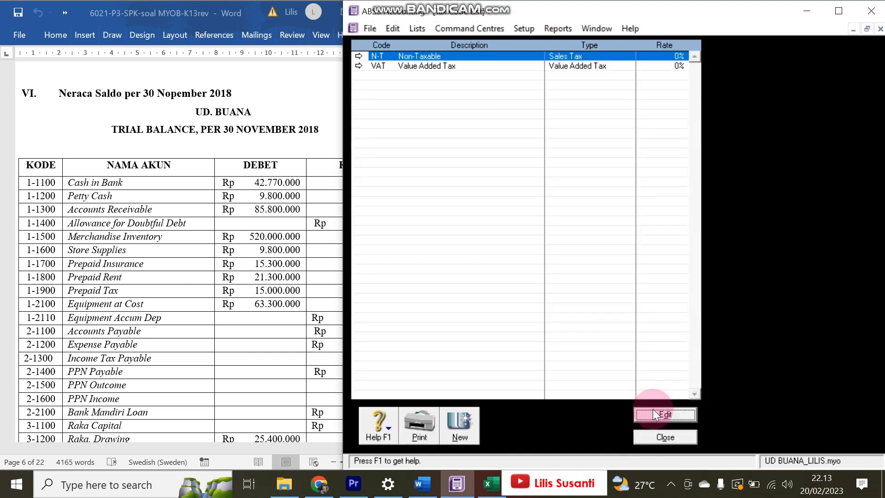
- Set VAT at 10% with tax collected to 2-1500 PPN Outcome and tax paid to 2-1600 PPN Income
double_click(440, 67)
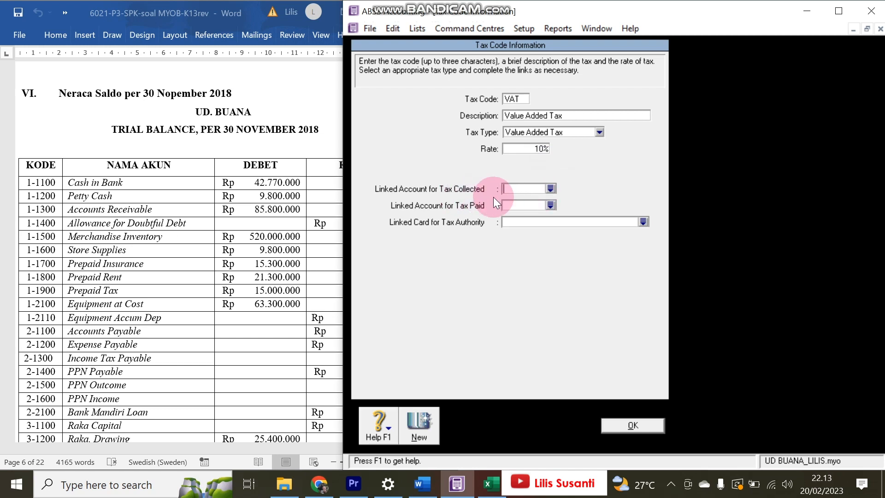
click(549, 190)
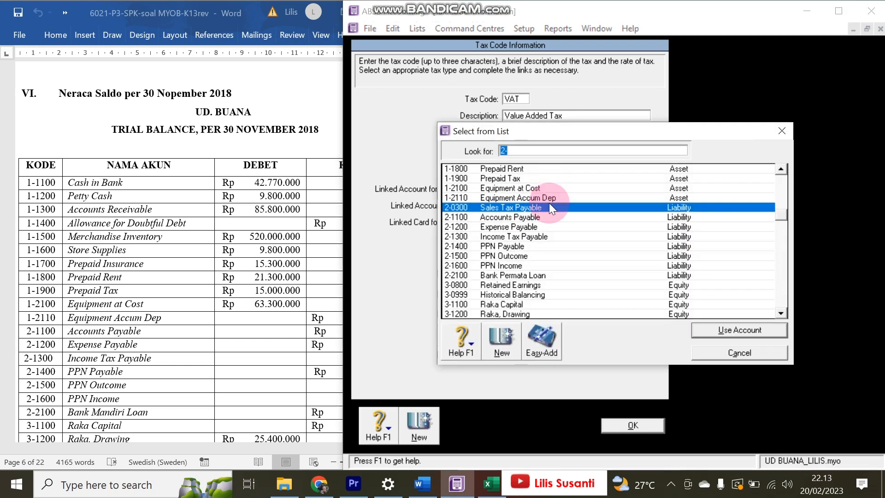
double_click(516, 258)
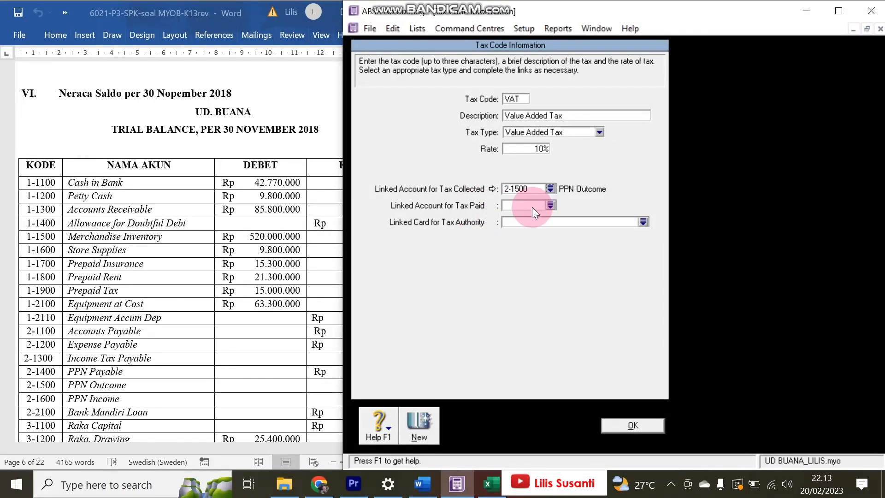
click(550, 205)
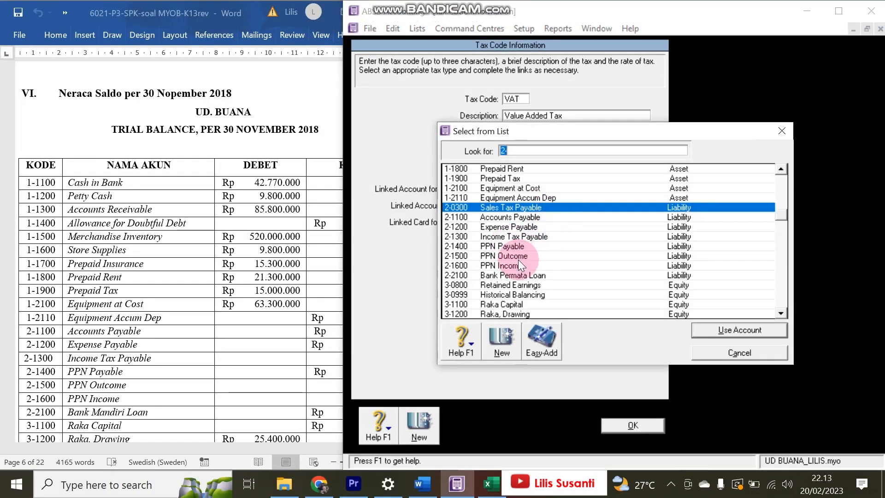
double_click(518, 265)
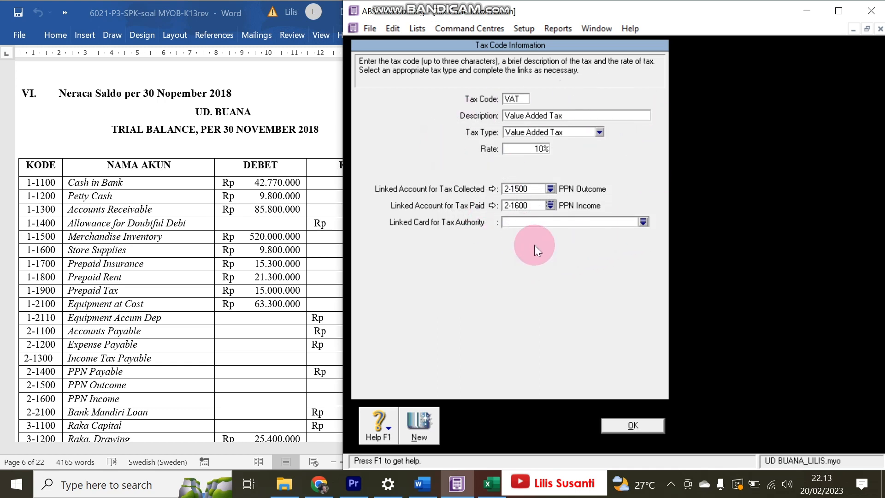
click(632, 426)
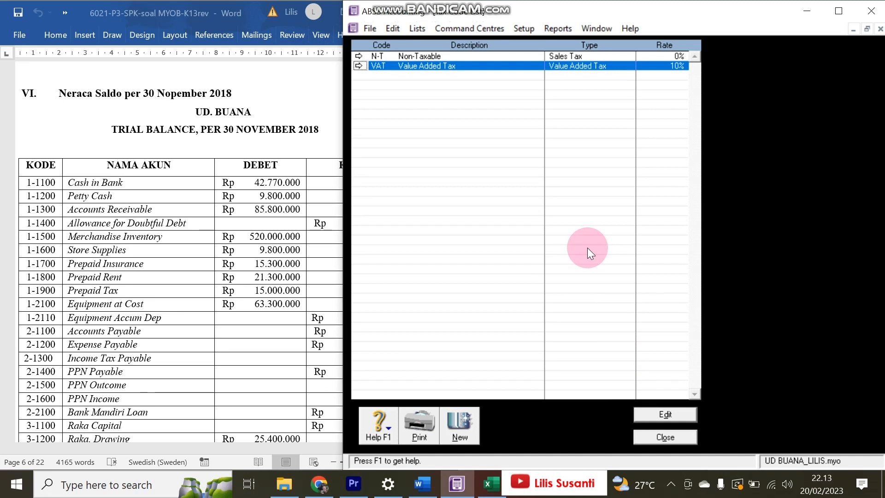
- Close the Tax Code List and scroll the Word brief to section VII's customer and supplier tables
click(664, 438)
click(231, 268)
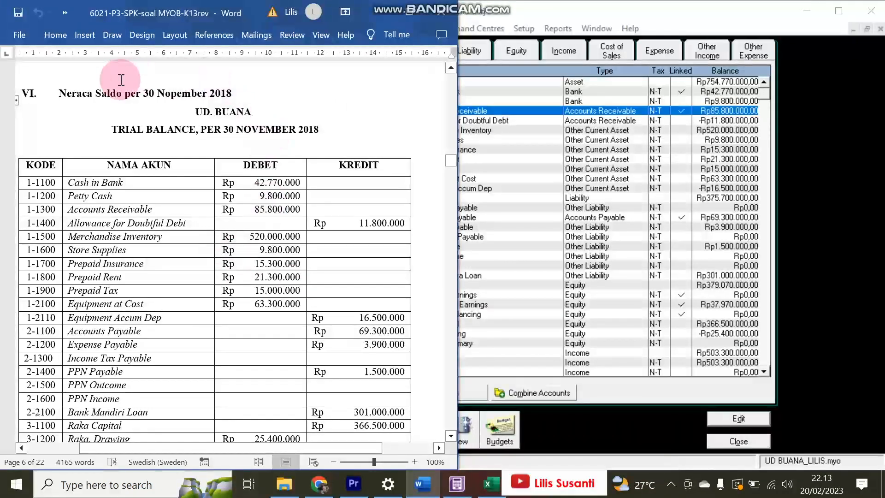
scroll(172, 231, down, 10)
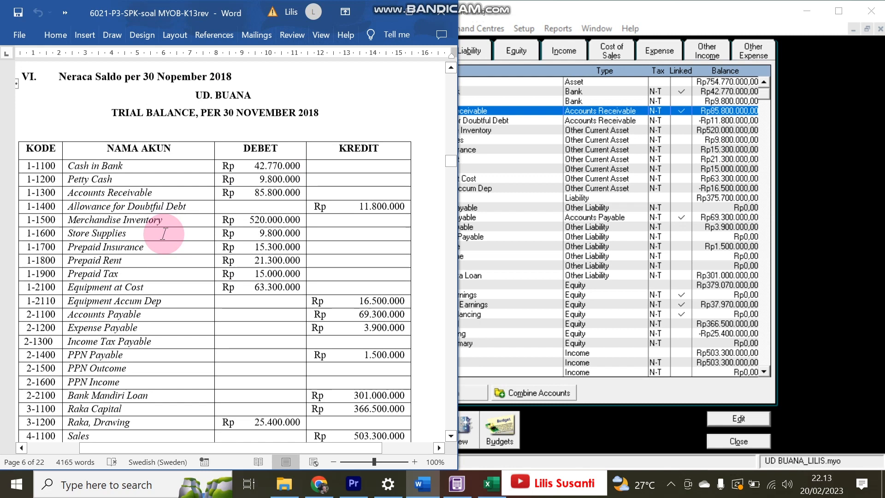
scroll(164, 234, down, 10)
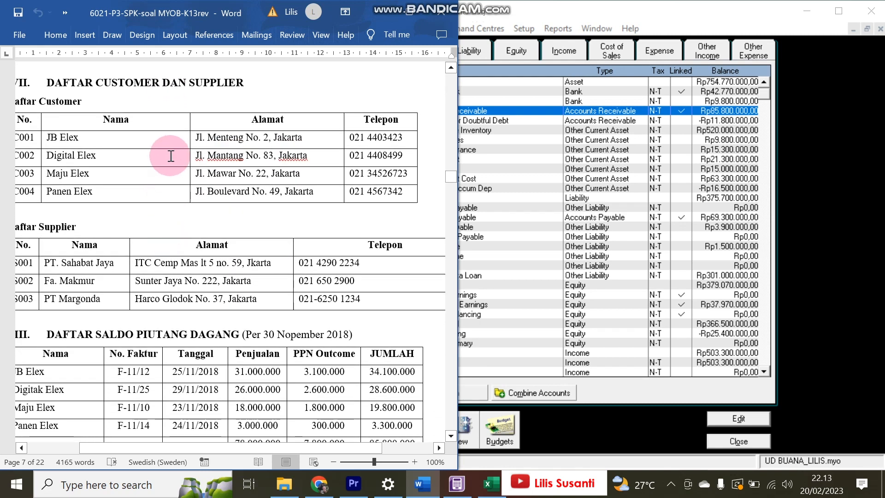
drag(115, 449, 102, 450)
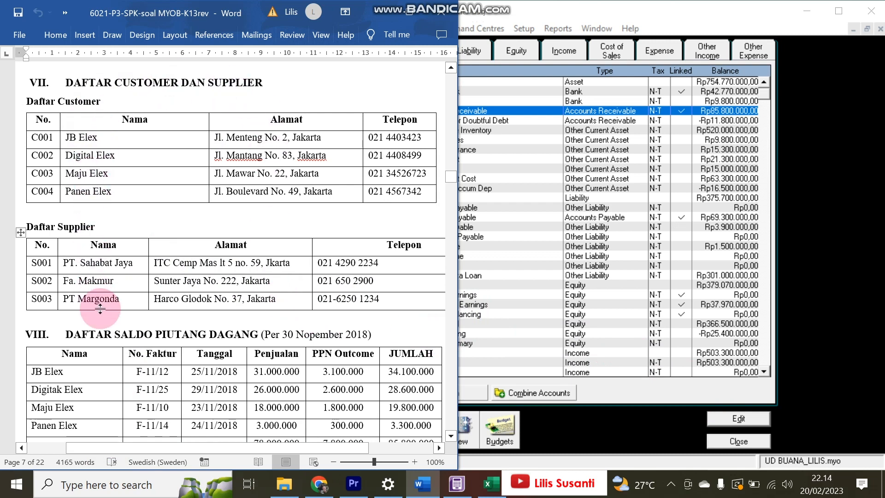
- Close the accounts list and start a new card in the Cards List
click(722, 441)
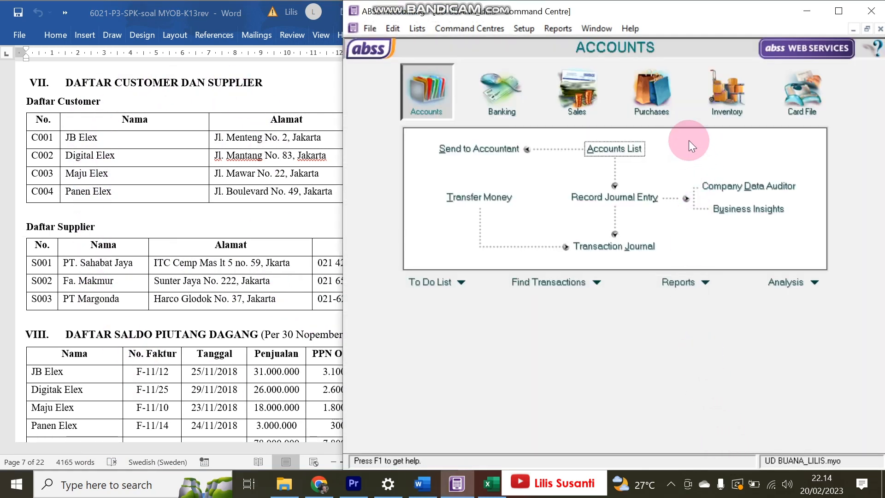
click(800, 92)
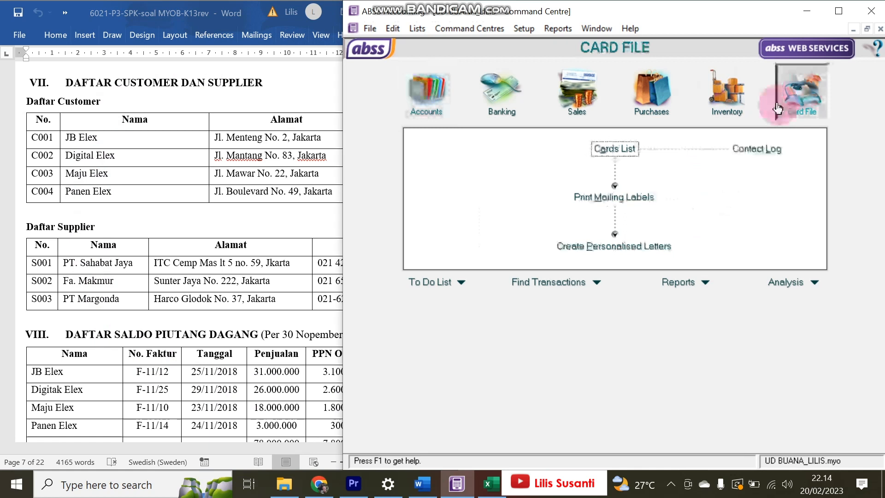
click(615, 148)
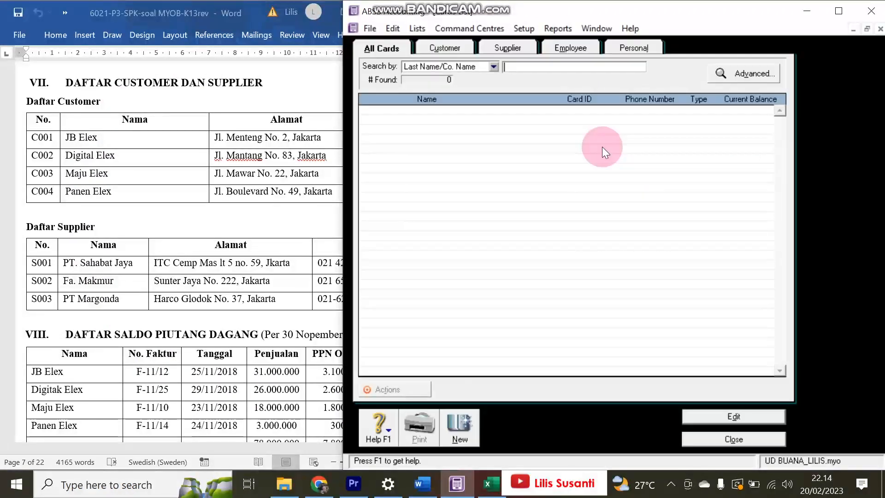
click(465, 427)
- Enter JB Elex as the card name with card ID C001
click(65, 103)
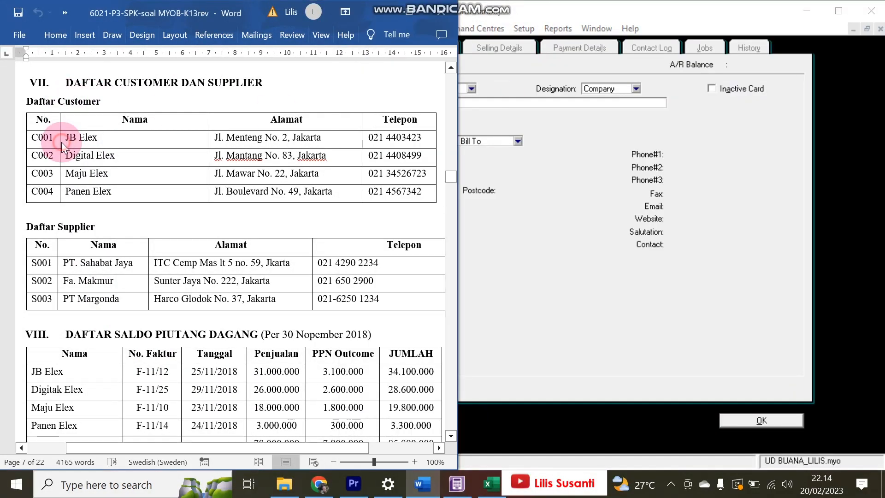
drag(65, 138, 97, 140)
key(ctrl+c)
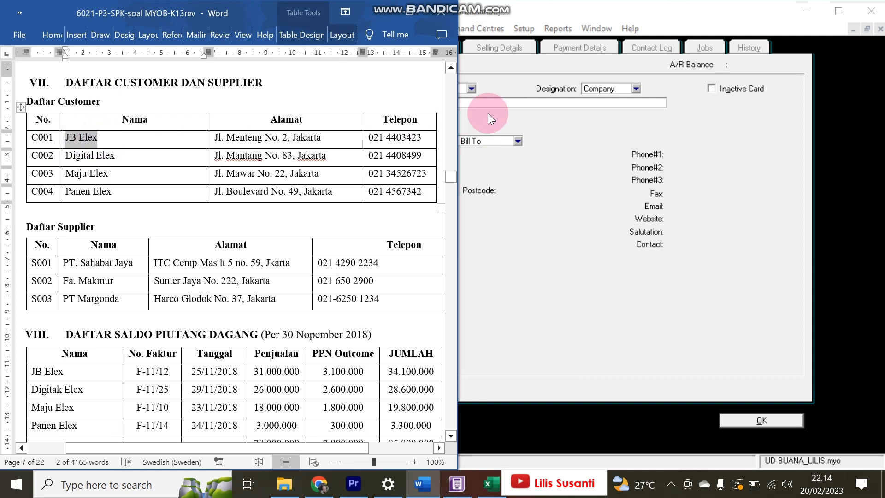
click(540, 107)
key(ctrl+v)
key(Tab)
text(C001)
key(Tab)
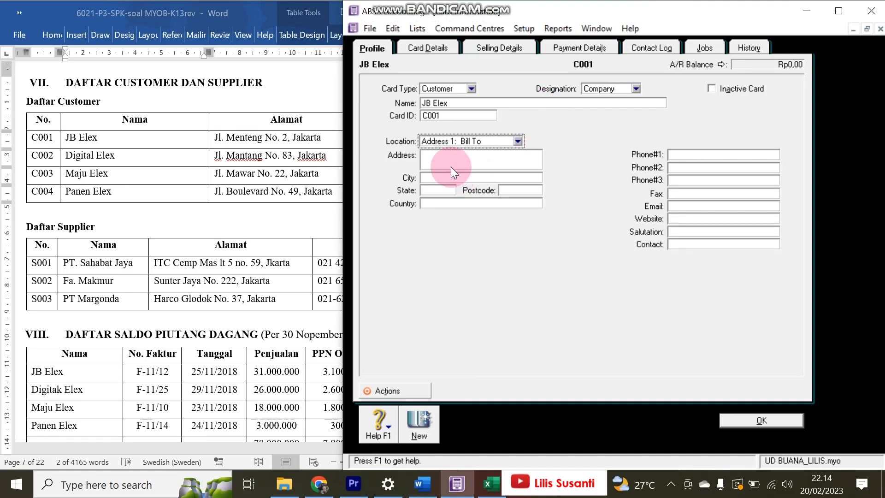
click(217, 129)
drag(214, 137, 321, 137)
key(ctrl+c)
click(460, 176)
click(518, 158)
key(ctrl+v)
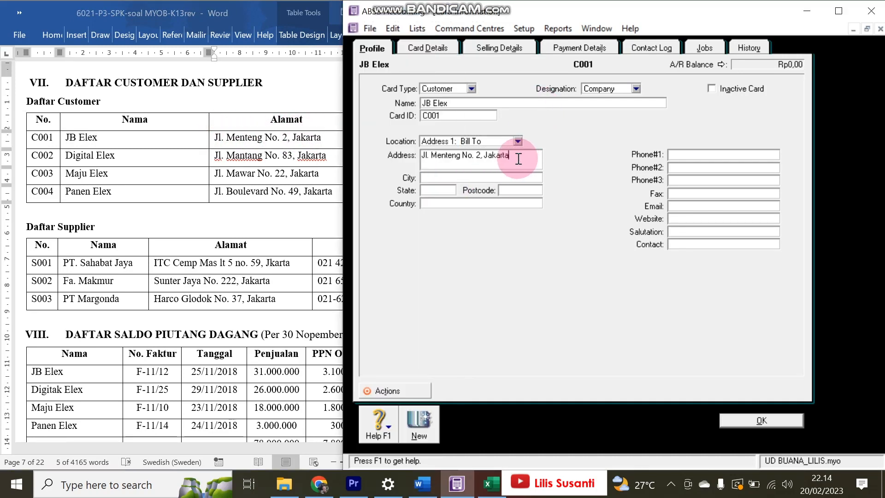
click(300, 136)
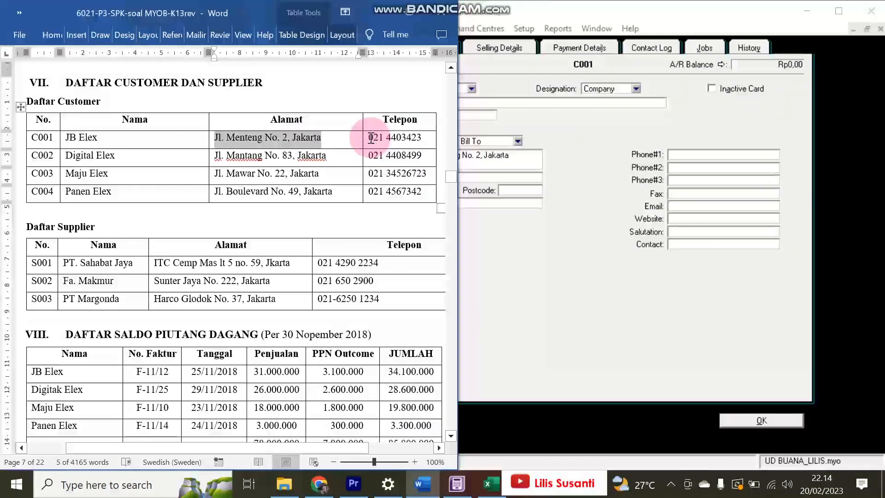
drag(371, 138, 421, 138)
key(ctrl+c)
click(546, 206)
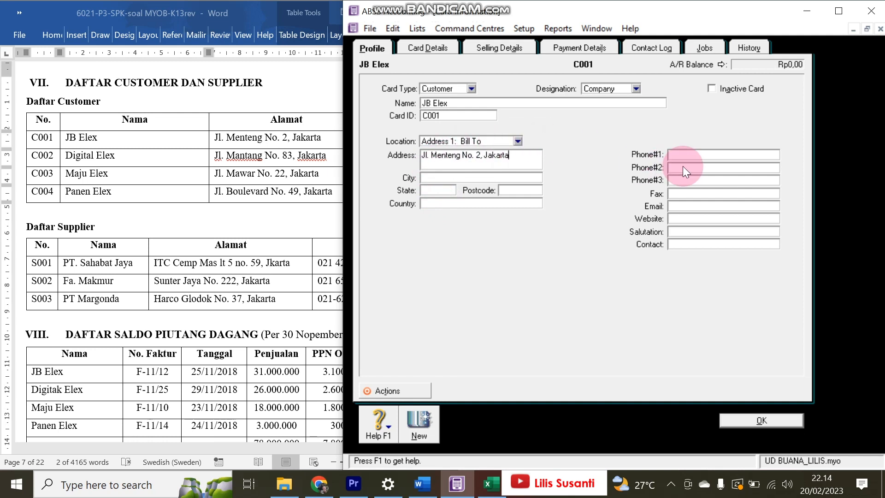
click(700, 156)
key(ctrl+v)
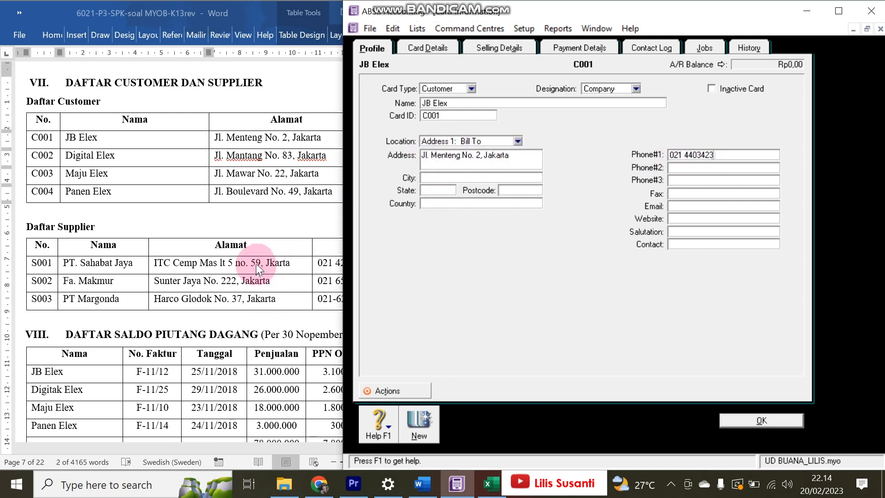
- Highlight 'net 30.' in yellow in the Penjualan (sales) terms item
key(alt+Tab)
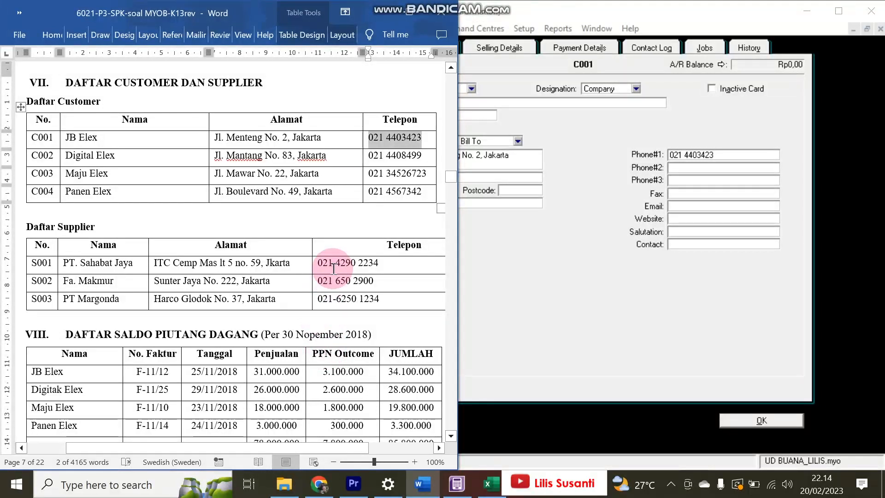
scroll(333, 268, down, 2)
scroll(333, 269, up, 1)
scroll(334, 269, up, 1)
scroll(333, 269, down, 1)
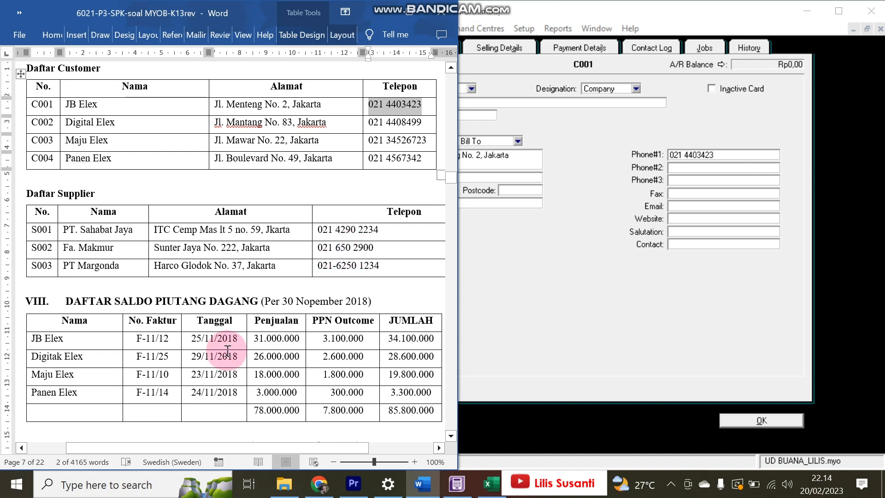
drag(450, 174, 450, 115)
scroll(350, 244, down, 8)
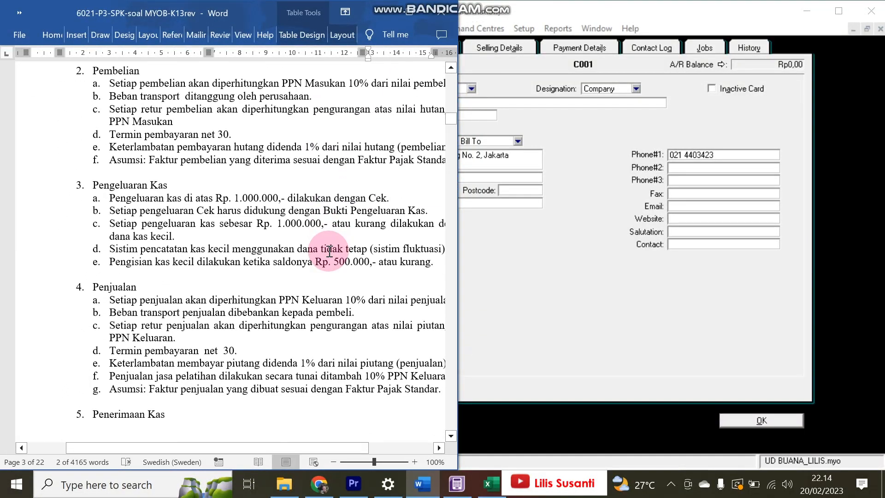
scroll(329, 251, up, 1)
drag(202, 390, 240, 379)
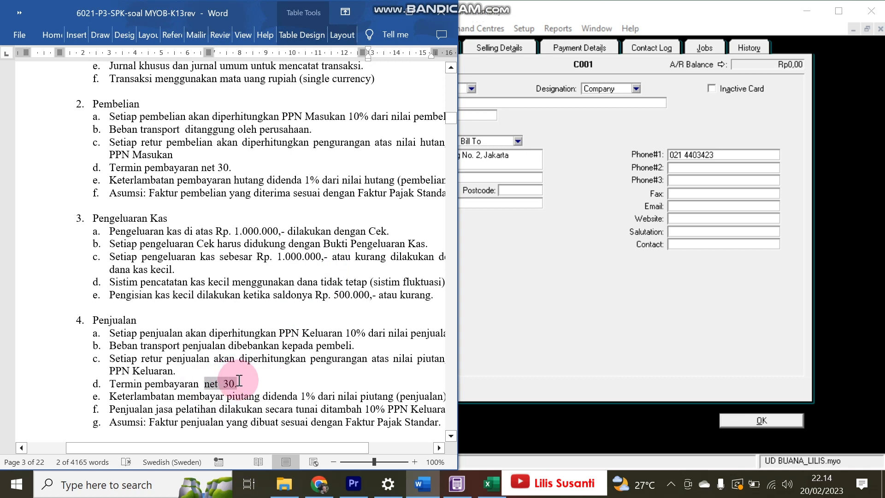
click(52, 34)
click(91, 87)
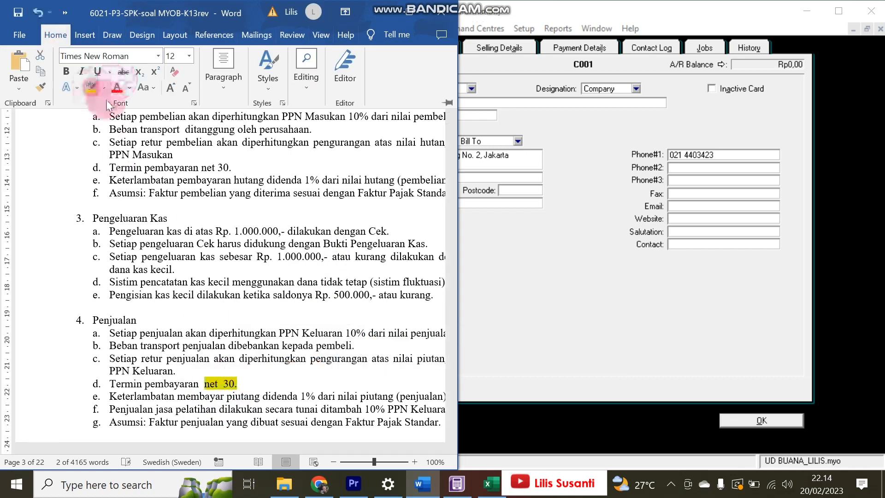
- Highlight 'net 30.' in yellow in the Pembelian (purchase) terms item
scroll(230, 292, down, 12)
scroll(224, 293, up, 15)
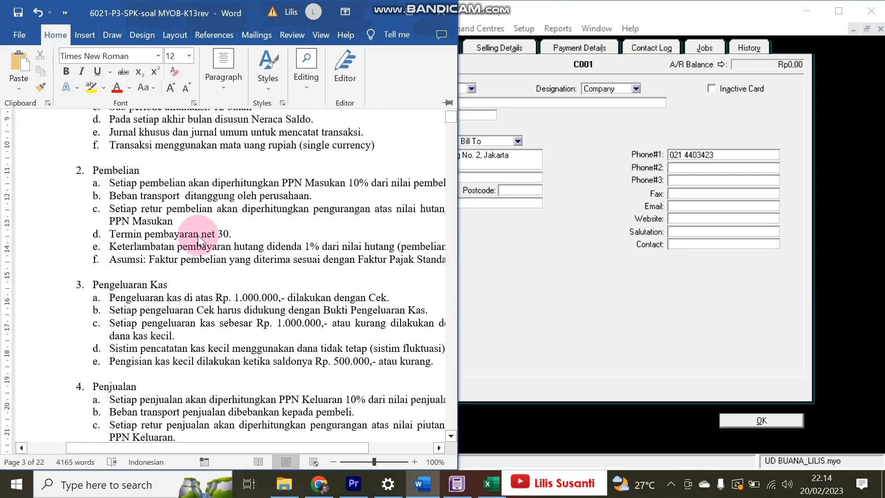
click(199, 236)
drag(202, 234, 231, 234)
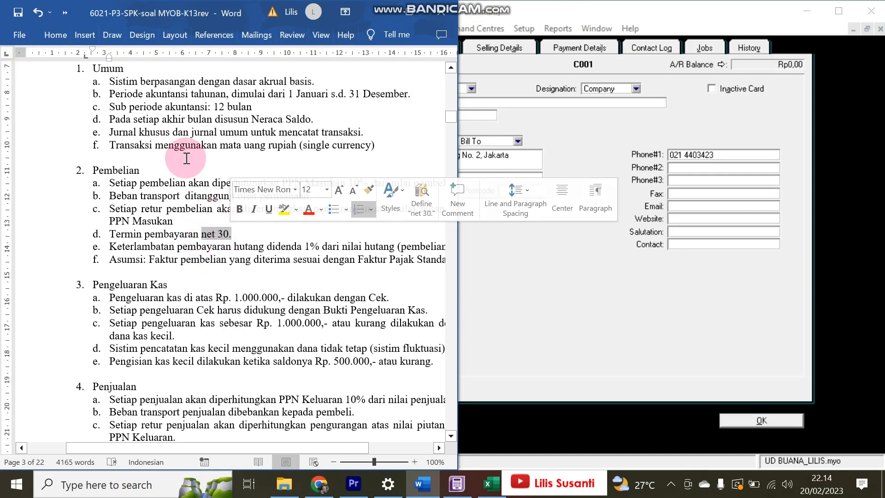
click(55, 35)
click(91, 87)
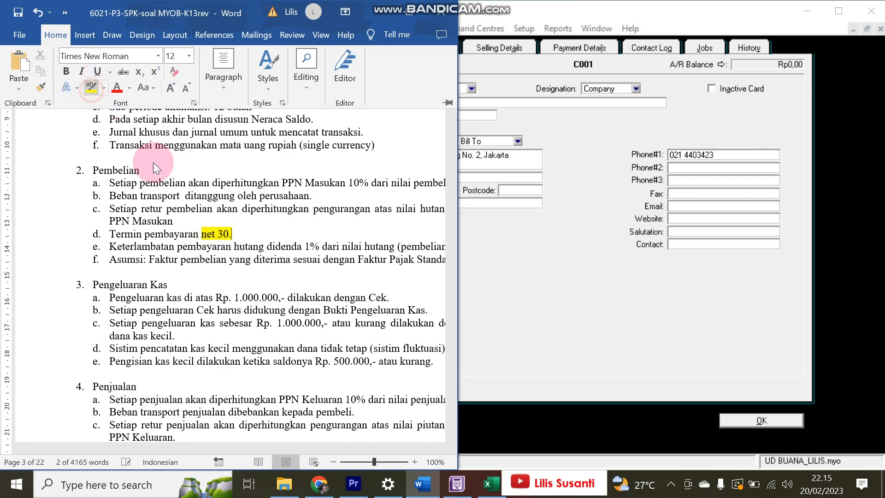
click(157, 168)
scroll(450, 409, down, 15)
scroll(451, 411, down, 20)
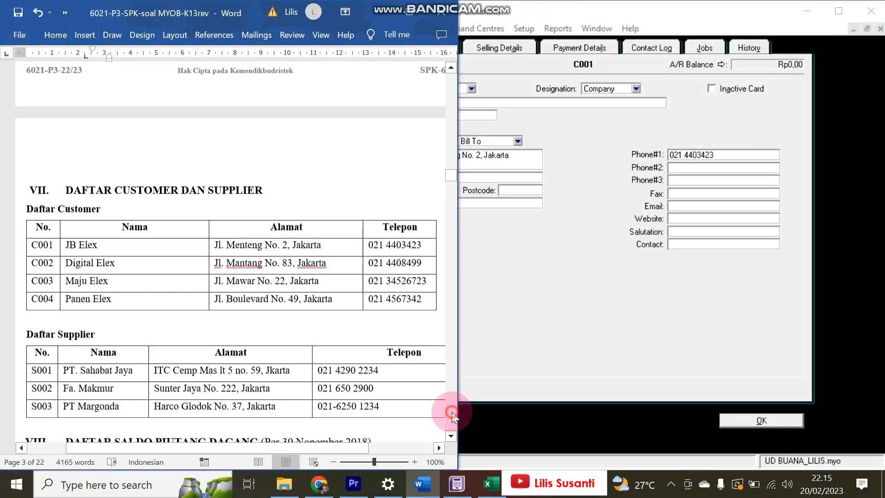
scroll(451, 411, down, 4)
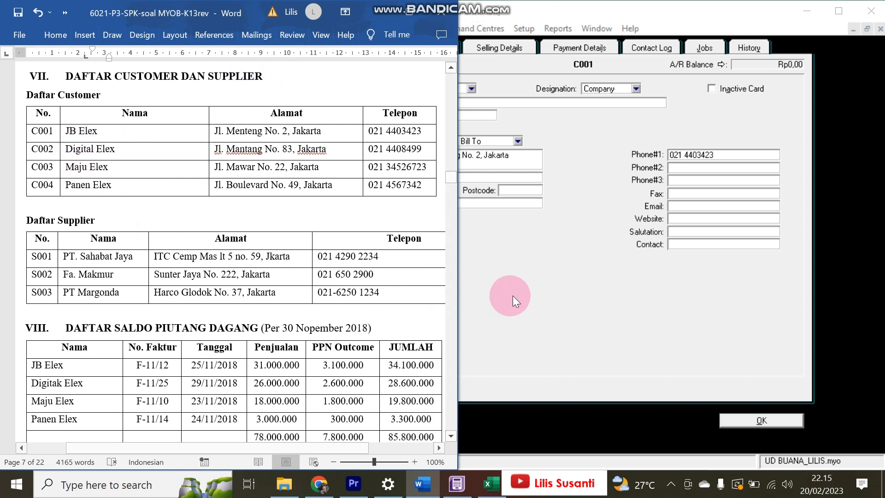
click(512, 295)
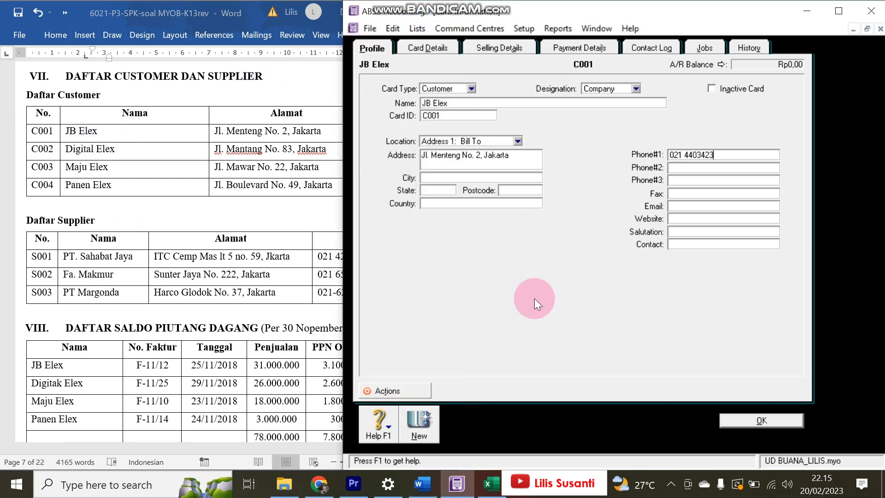
- Make JB Elex's payment due in a given number of days, 30, and save the card
click(478, 48)
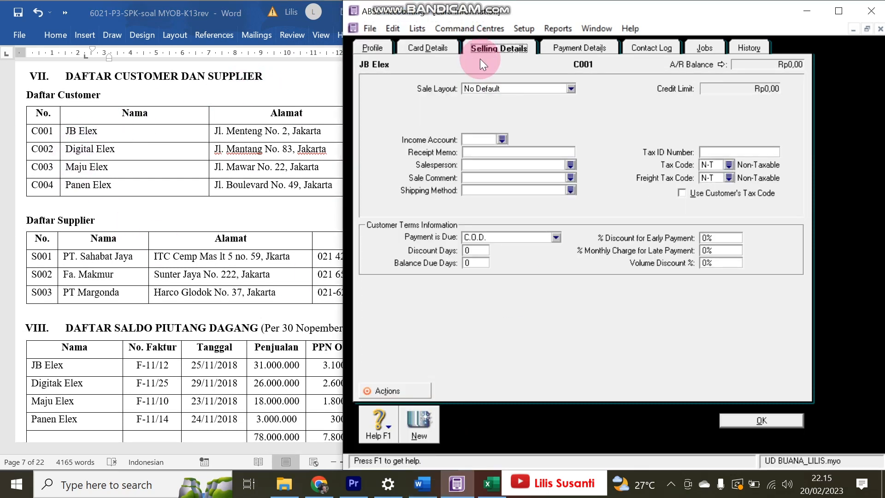
click(486, 237)
click(495, 267)
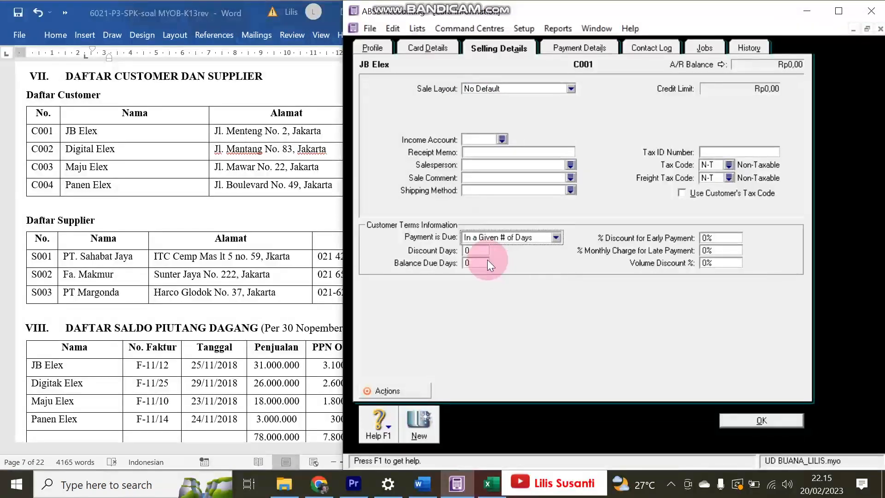
click(482, 262)
text(3)
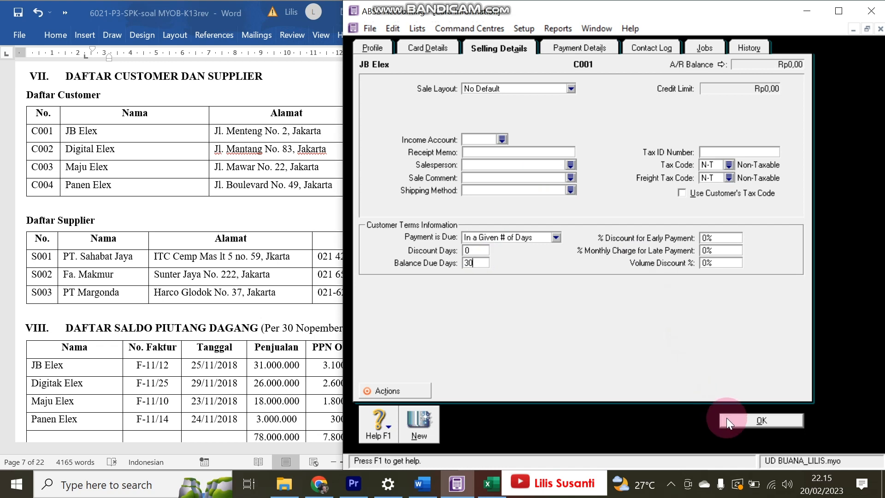
click(372, 47)
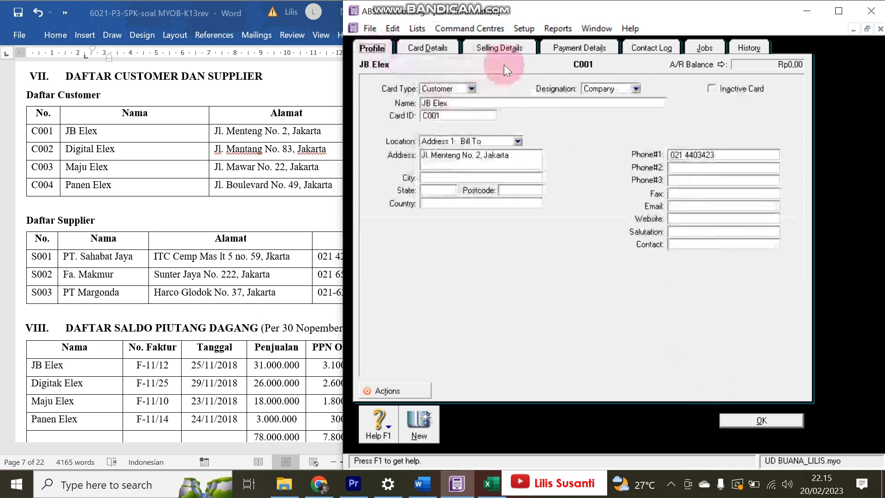
click(501, 49)
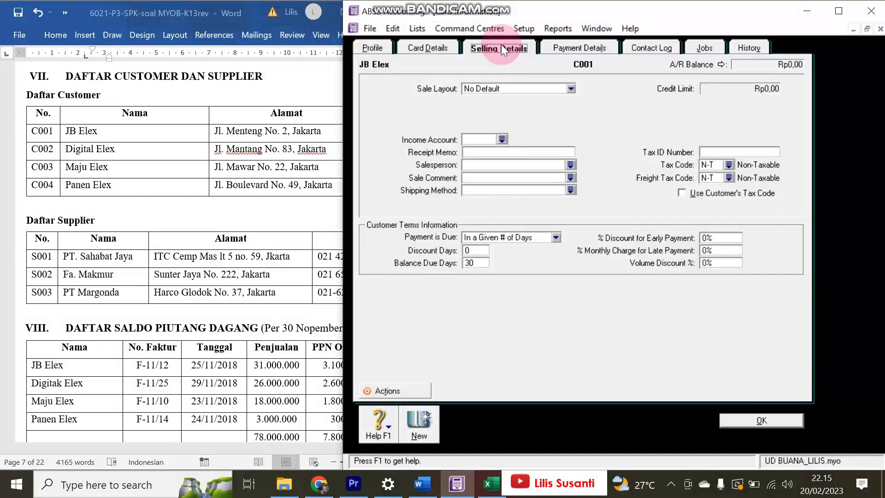
click(758, 421)
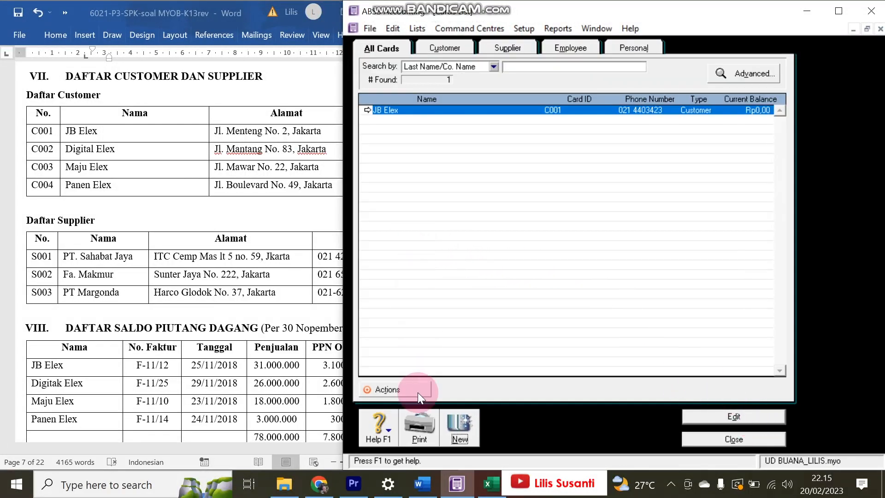
- Start a new card named Digital Elex with card ID C002
double_click(419, 110)
click(425, 425)
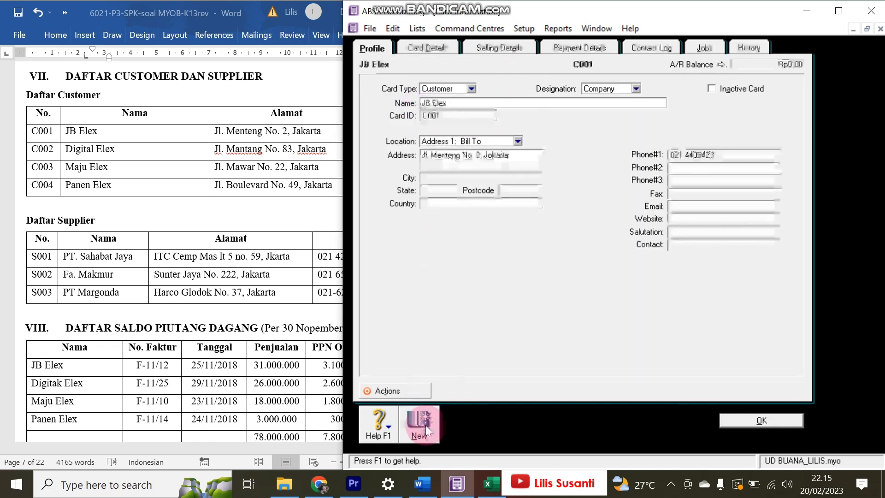
click(61, 149)
drag(60, 148, 142, 143)
key(ctrl+c)
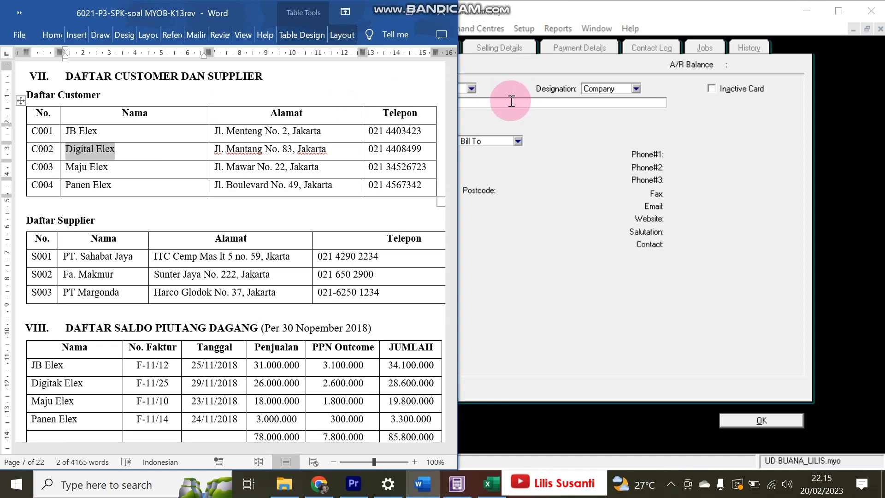
click(510, 103)
key(ctrl+v)
click(482, 112)
text(C002)
key(Tab)
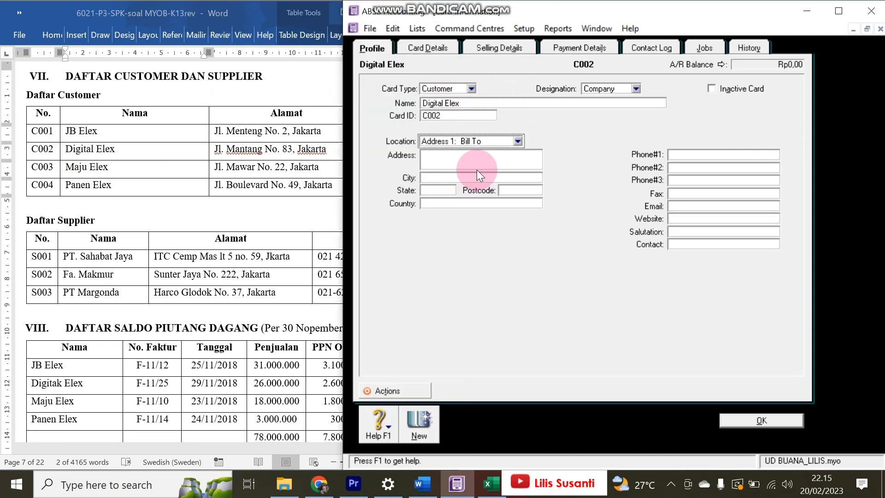
click(216, 147)
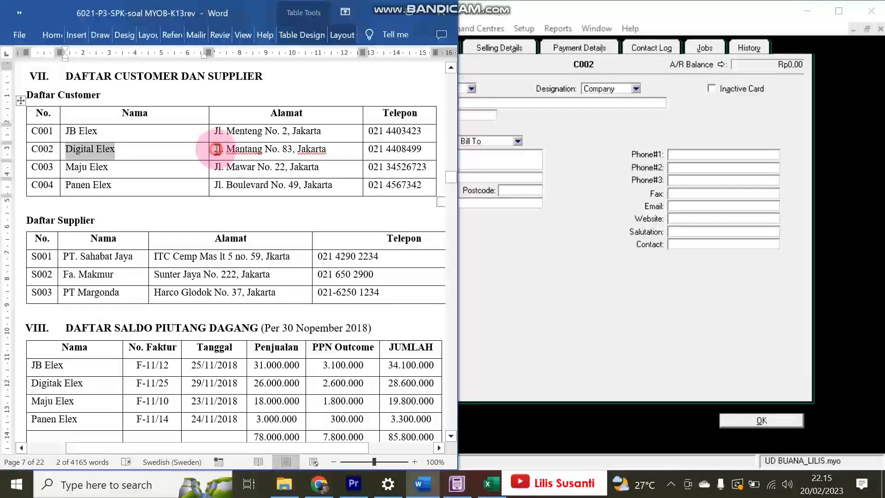
drag(215, 148, 317, 151)
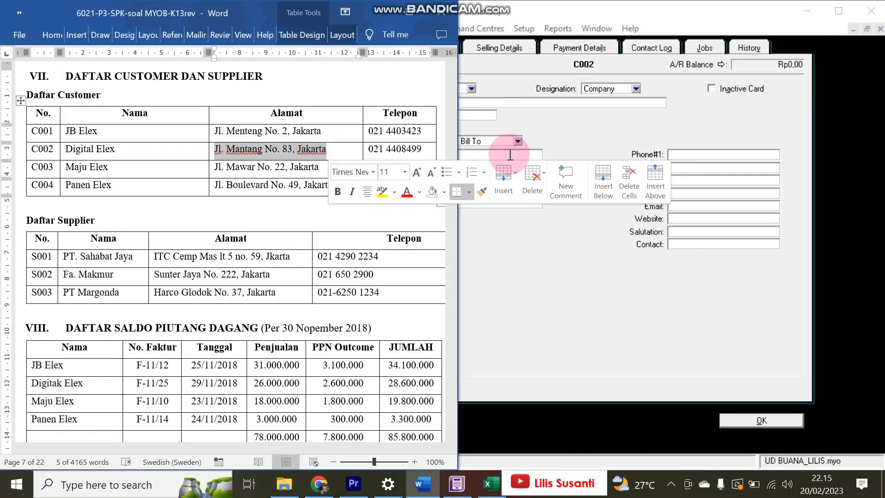
click(510, 154)
key(ctrl+v)
click(271, 151)
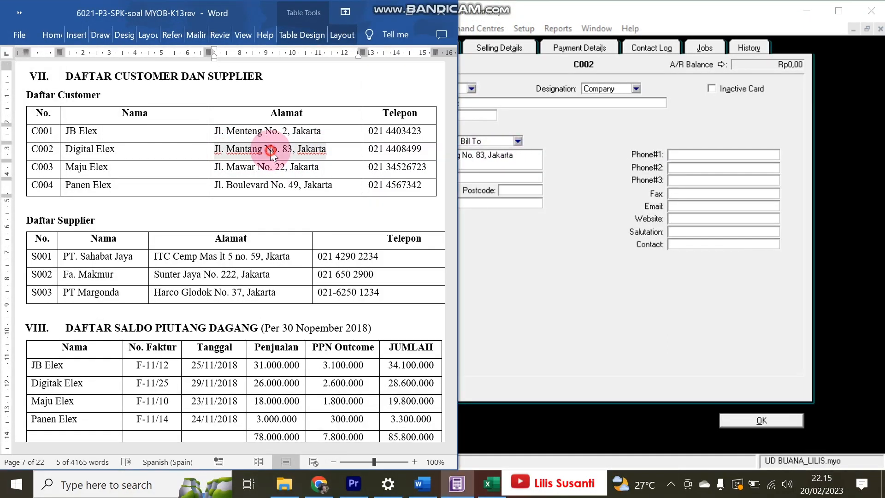
click(368, 149)
click(370, 151)
drag(367, 149, 423, 148)
click(688, 153)
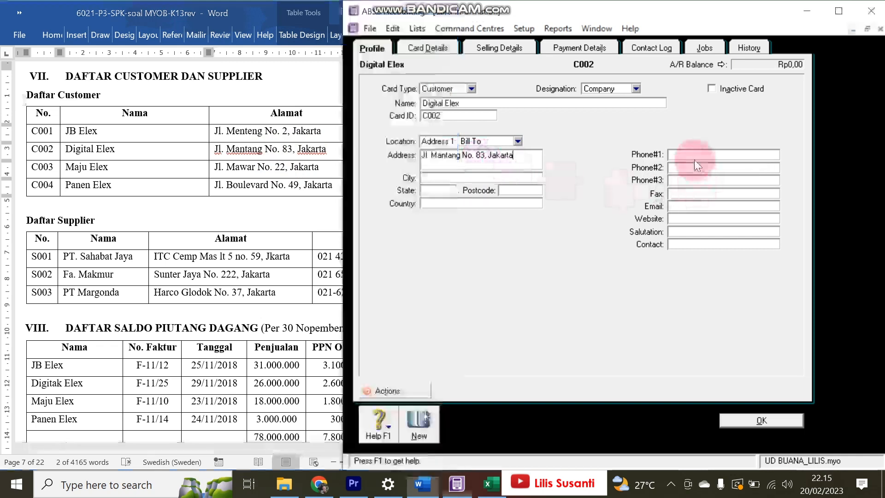
key(ctrl+v)
- Make Digital Elex's payment due in a given number of days and save the card
click(492, 48)
click(483, 237)
click(485, 265)
click(483, 250)
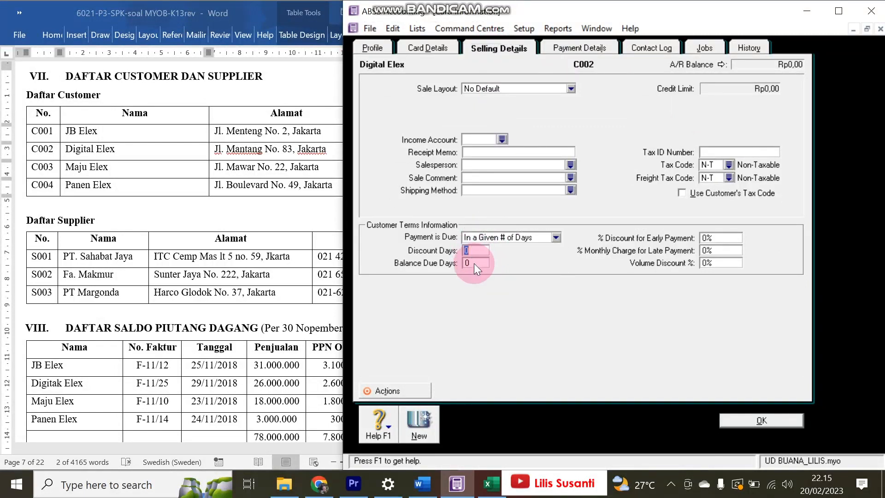
click(732, 421)
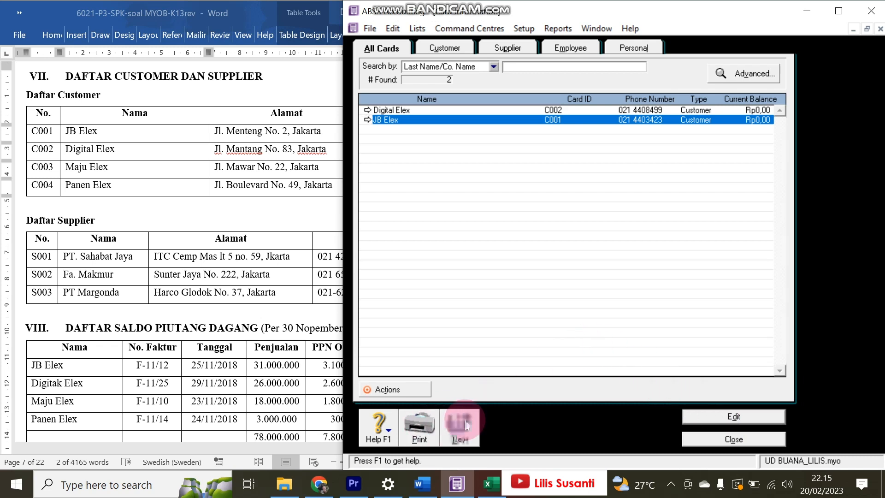
- Start a new customer card named Maju Elex and enter its card ID
click(466, 424)
click(93, 156)
drag(67, 166, 113, 167)
click(495, 100)
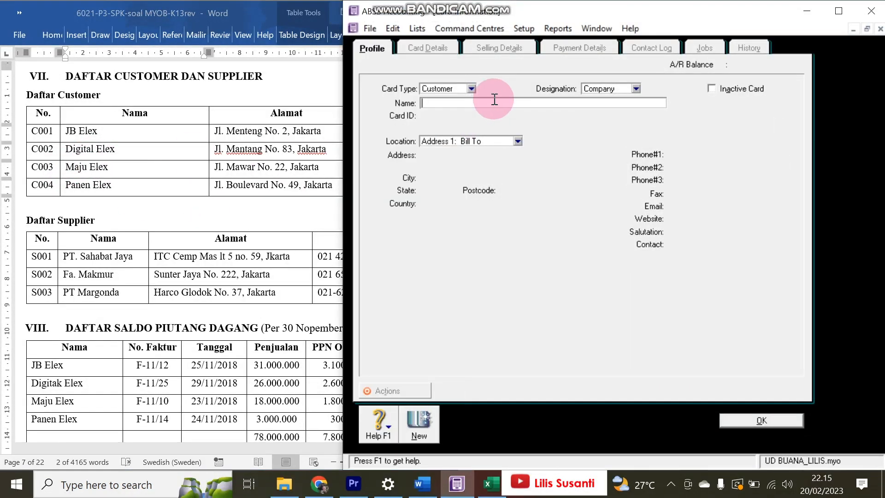
key(ctrl+v)
click(431, 119)
text(C00)
- Set Maju Elex's selling terms so payment is due in 30 days
click(419, 48)
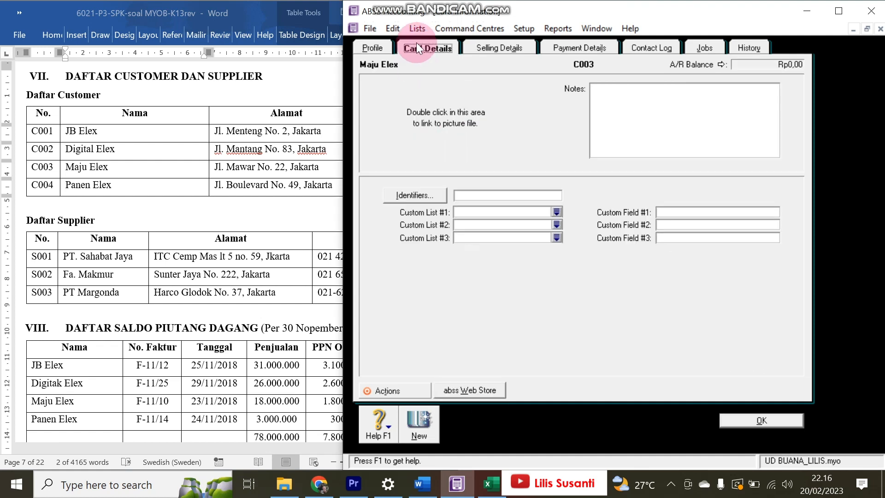
click(488, 54)
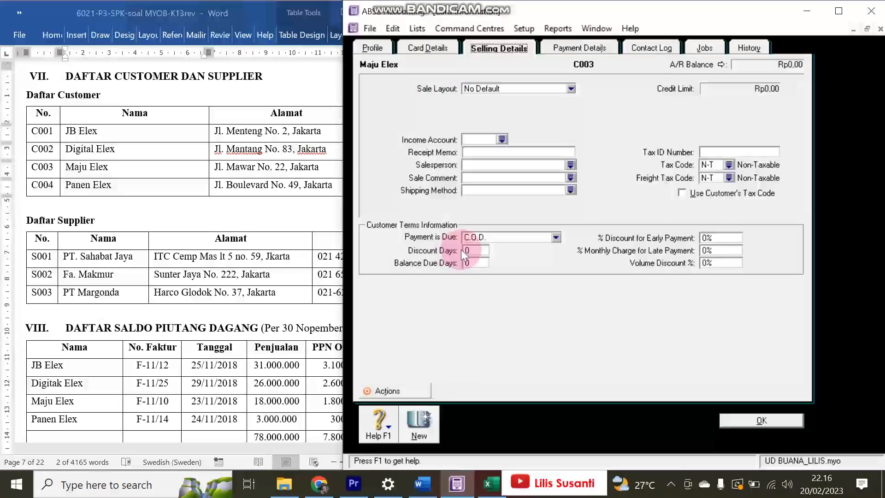
click(484, 237)
click(486, 268)
click(474, 250)
text(3)
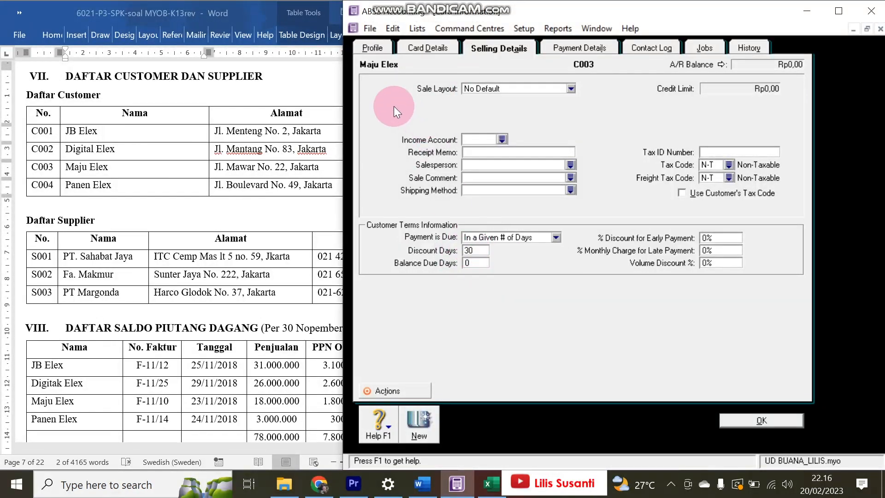
click(368, 50)
- Copy Maju Elex's address and phone number from the Word list into the card, then save it
click(242, 184)
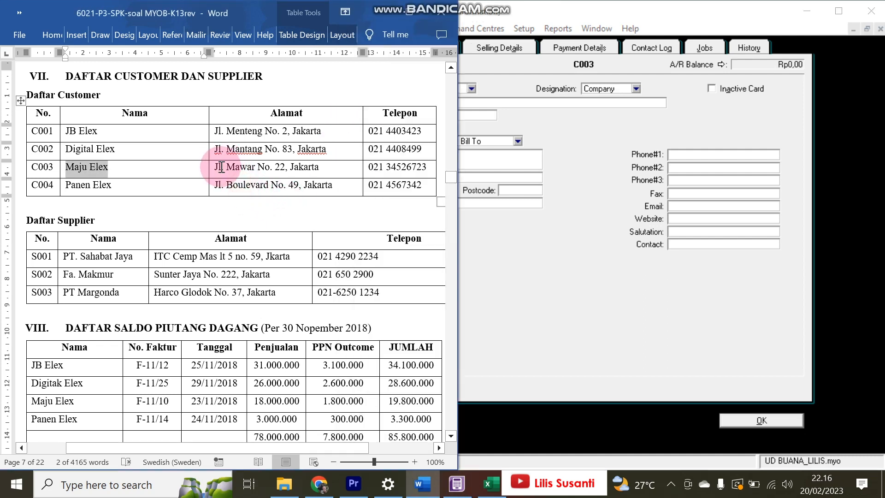
drag(211, 169, 318, 167)
click(466, 159)
key(ctrl+v)
key(alt+Tab)
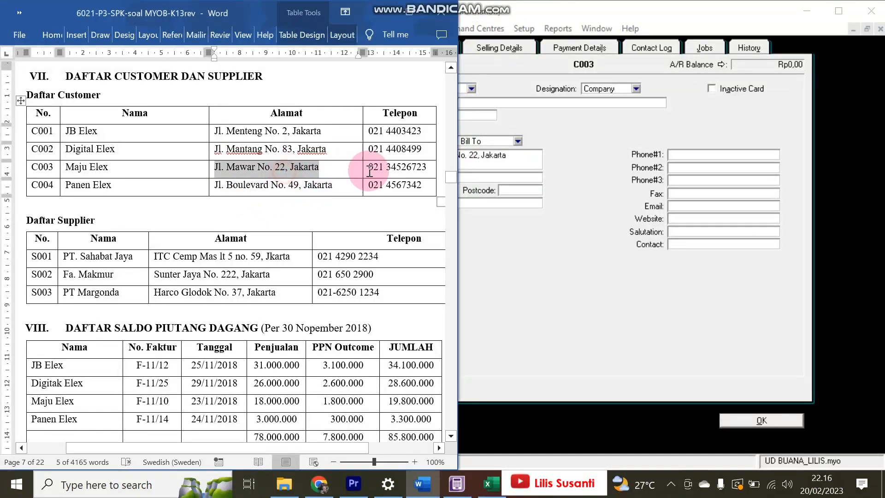
drag(369, 167, 338, 168)
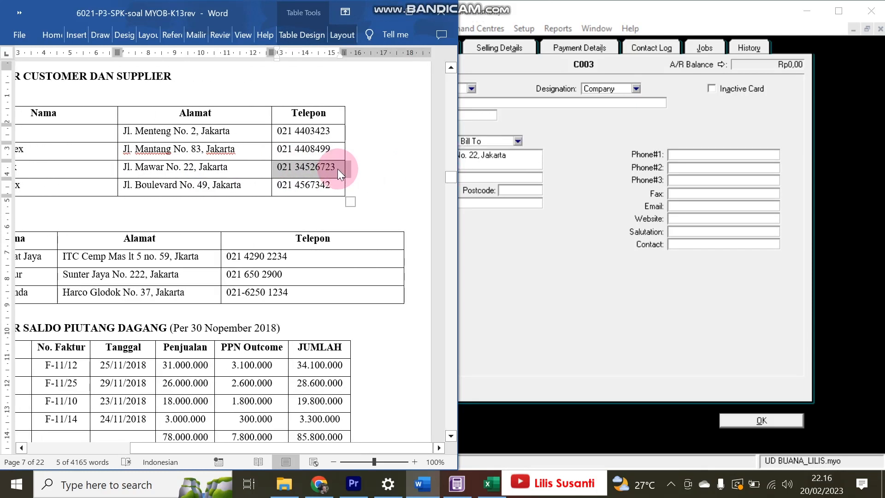
click(684, 151)
key(ctrl+v)
click(436, 426)
key(alt+Tab)
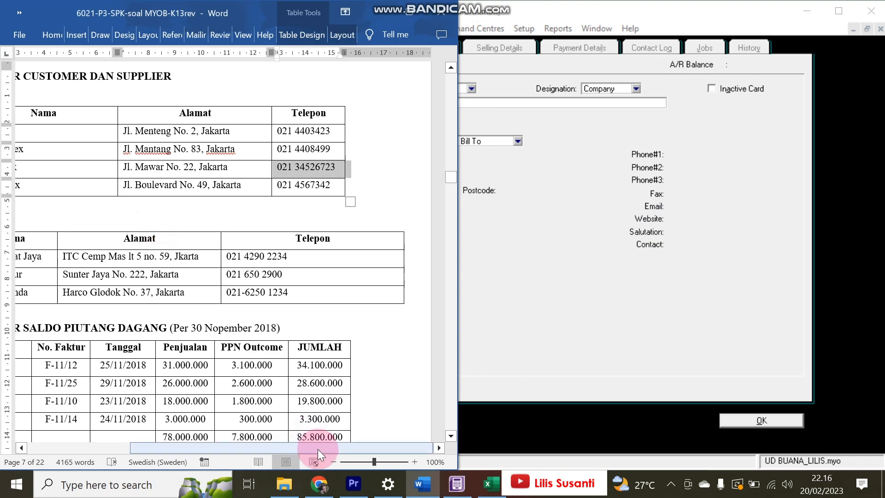
- Name the blank customer card Panen Elex and enter its card ID
drag(309, 450, 255, 449)
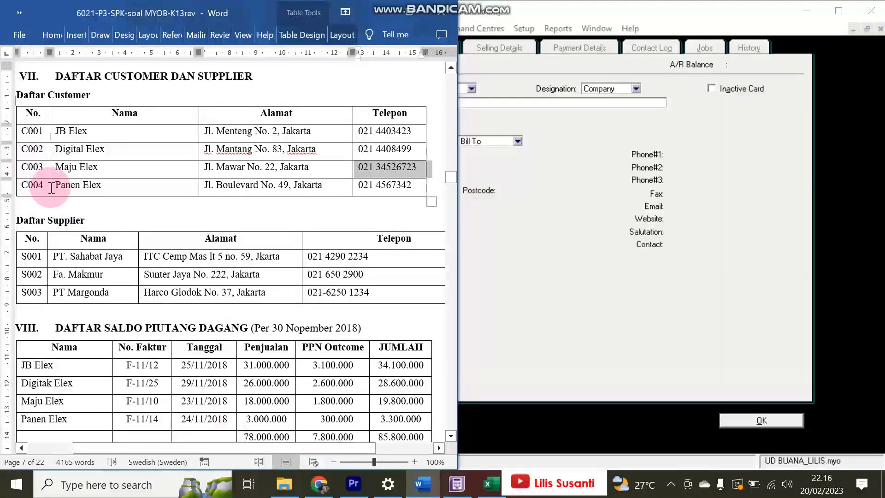
drag(57, 185, 103, 185)
key(ctrl+c)
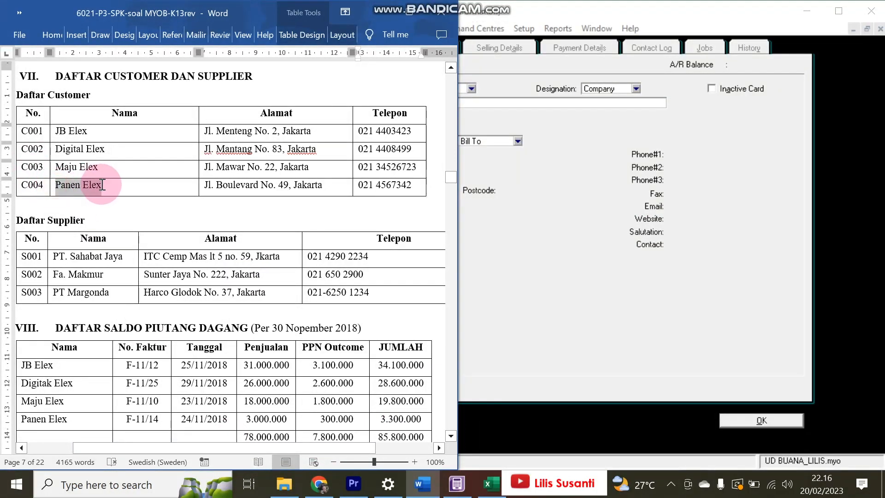
click(473, 103)
key(ctrl+v)
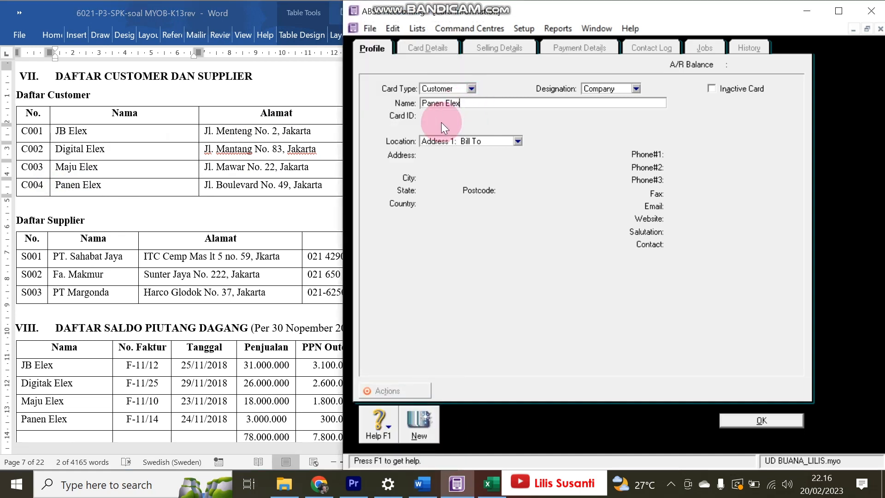
click(441, 119)
text(C004)
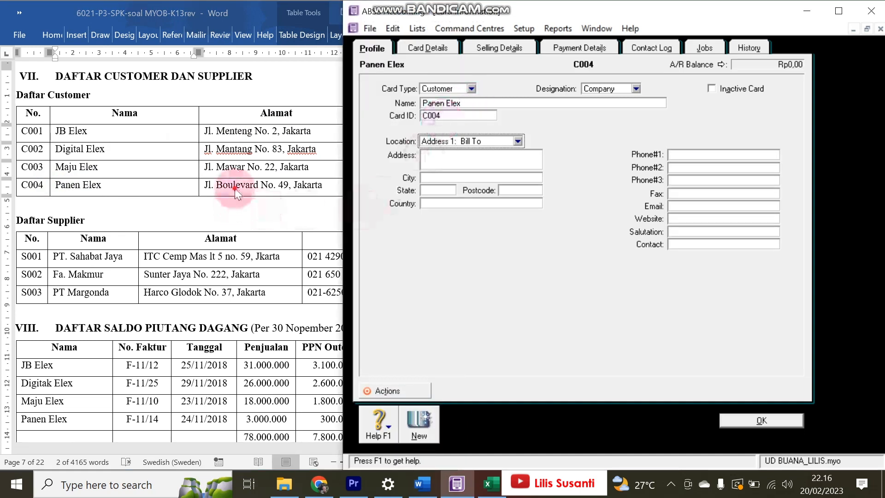
click(207, 184)
drag(207, 185, 321, 184)
key(ctrl+c)
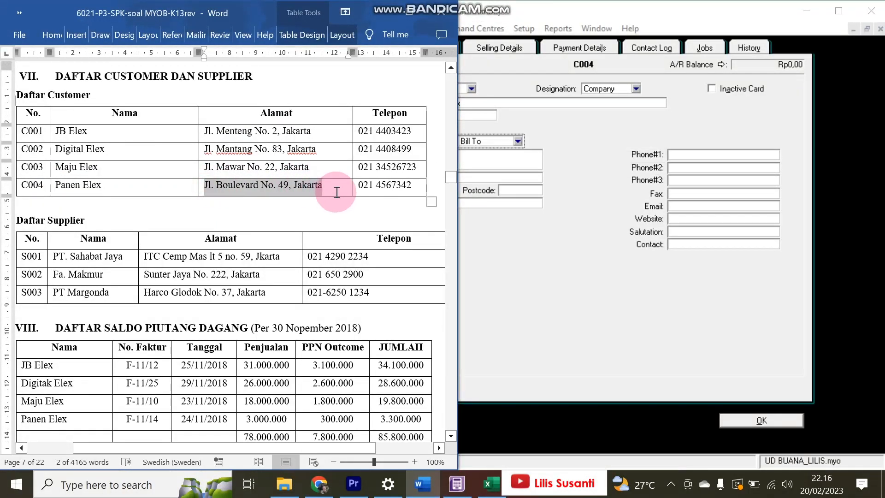
click(497, 172)
key(ctrl+v)
click(335, 184)
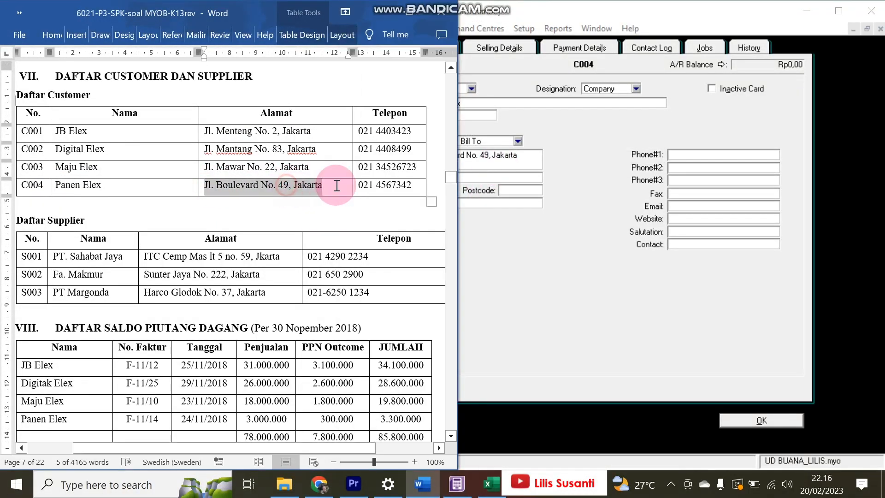
drag(359, 186, 414, 186)
key(ctrl+c)
click(660, 120)
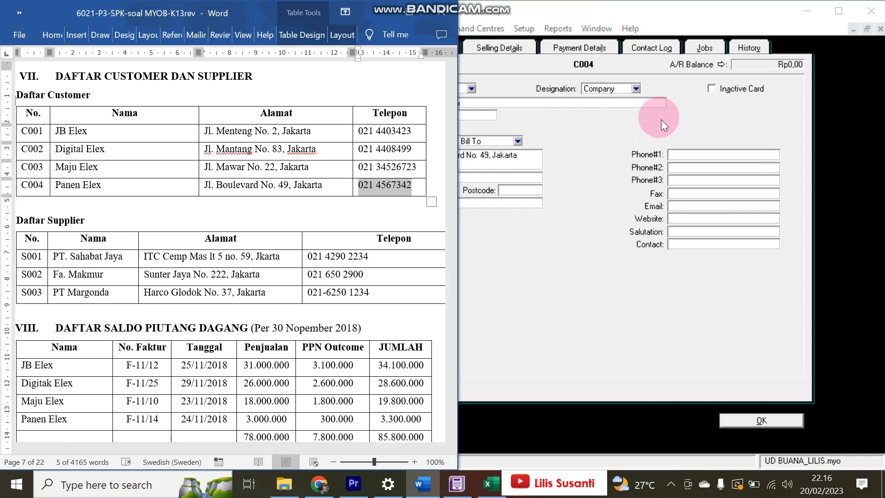
click(681, 154)
key(ctrl+v)
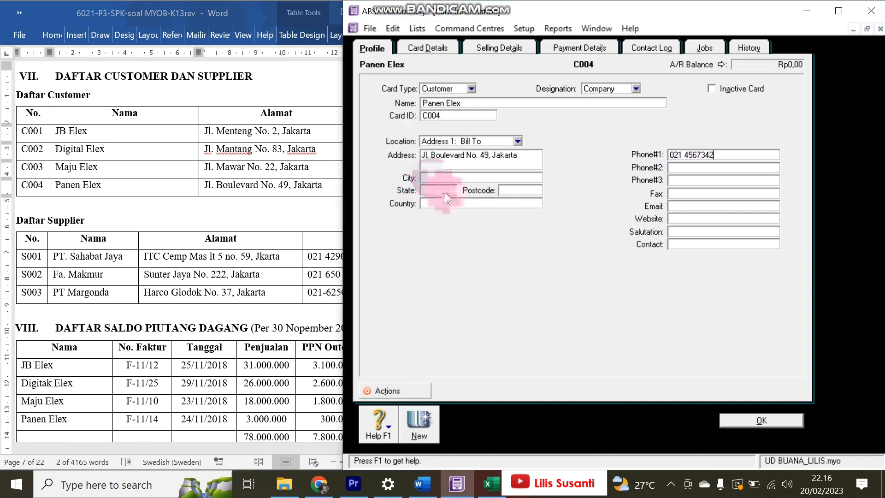
- Make Panen Elex's payment due in a given number of days and save the card
click(493, 48)
click(470, 236)
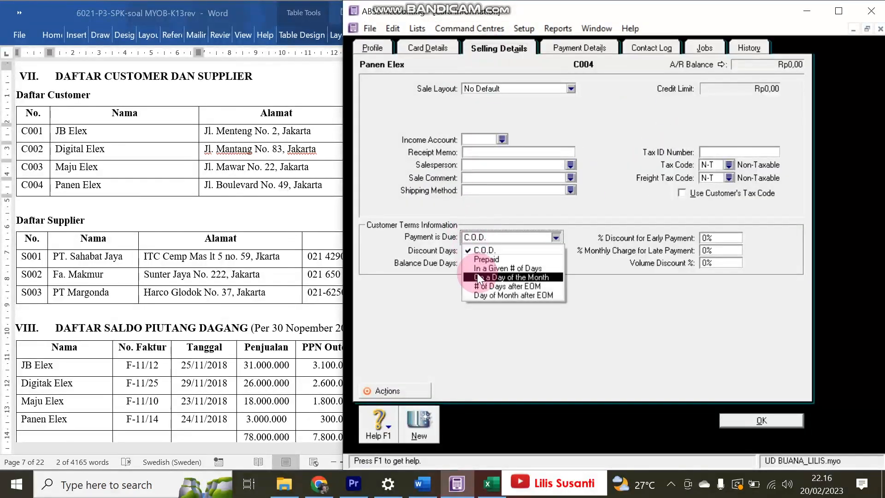
click(477, 266)
click(475, 263)
text(30)
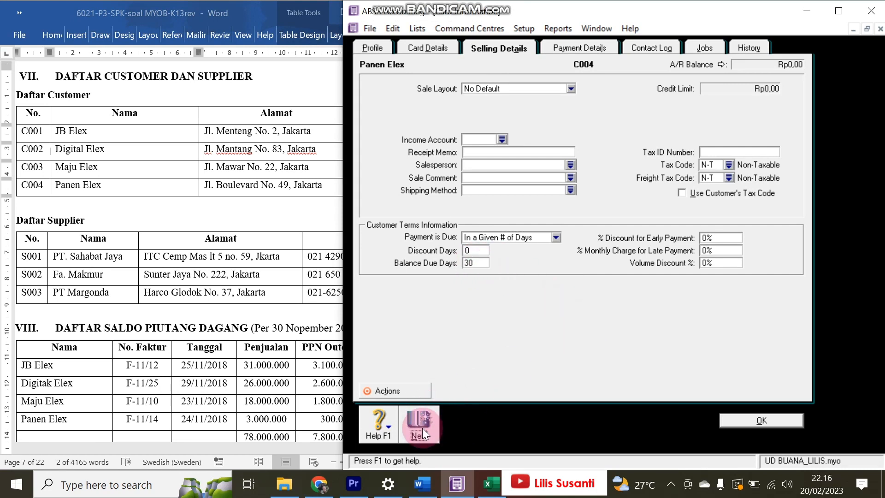
click(420, 430)
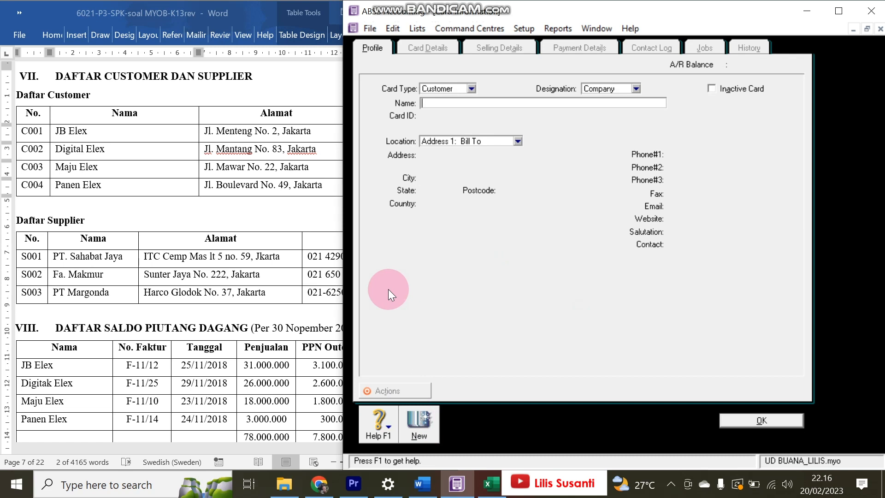
click(452, 88)
- Make the new card a supplier named PT. Sahabat Jaya and enter its card ID
click(451, 111)
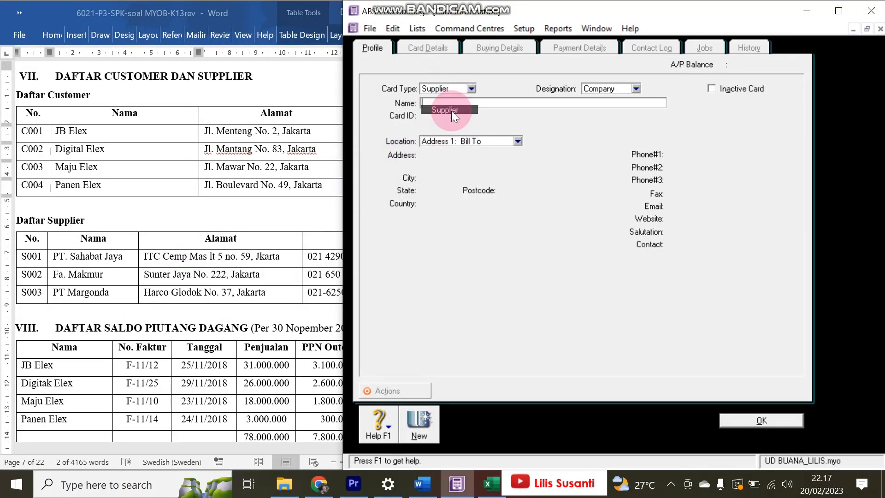
click(101, 275)
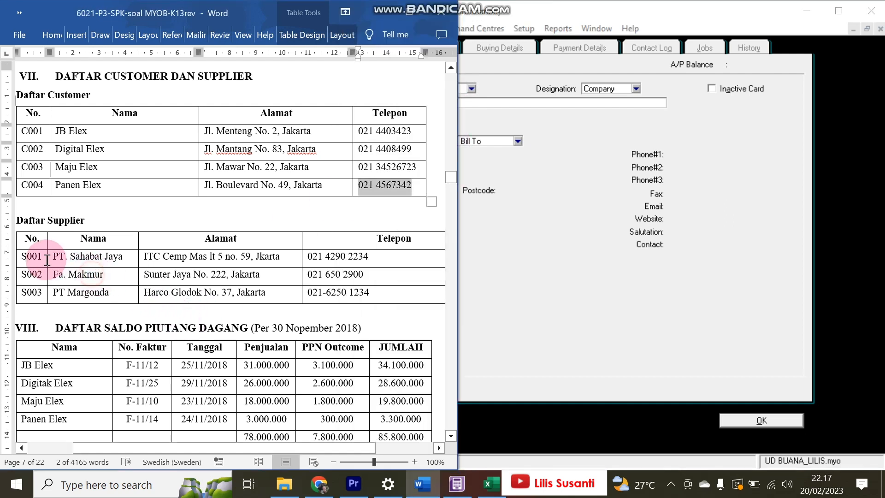
drag(54, 256, 122, 259)
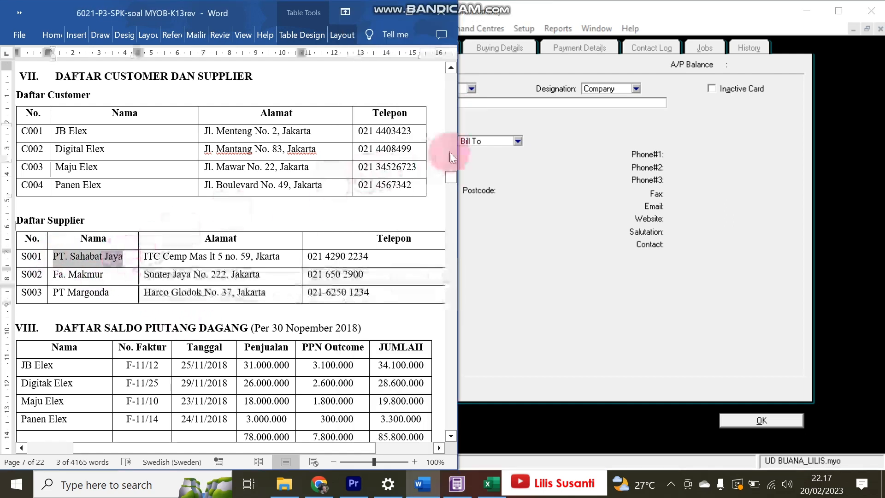
click(502, 102)
key(Tab)
text(S001)
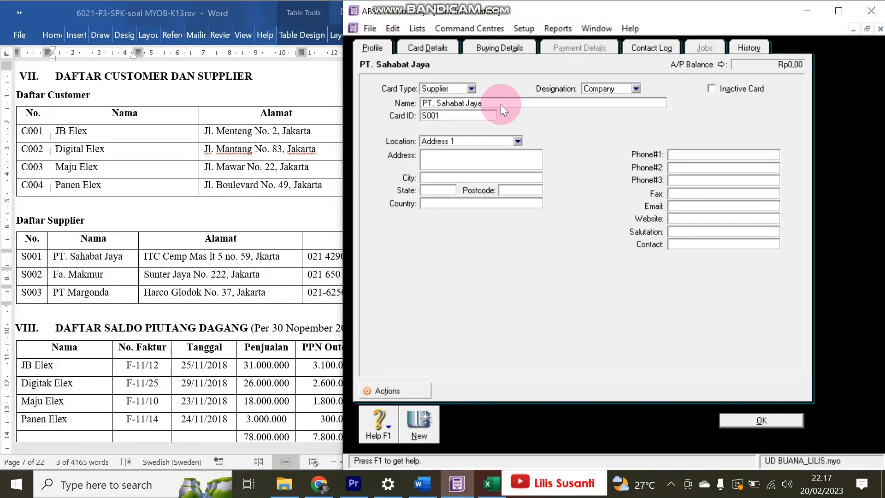
- Paste the supplier's address and correct 'Jkarta' to 'Jakarta'
click(469, 155)
click(141, 262)
drag(145, 258, 282, 257)
key(ctrl+c)
click(509, 157)
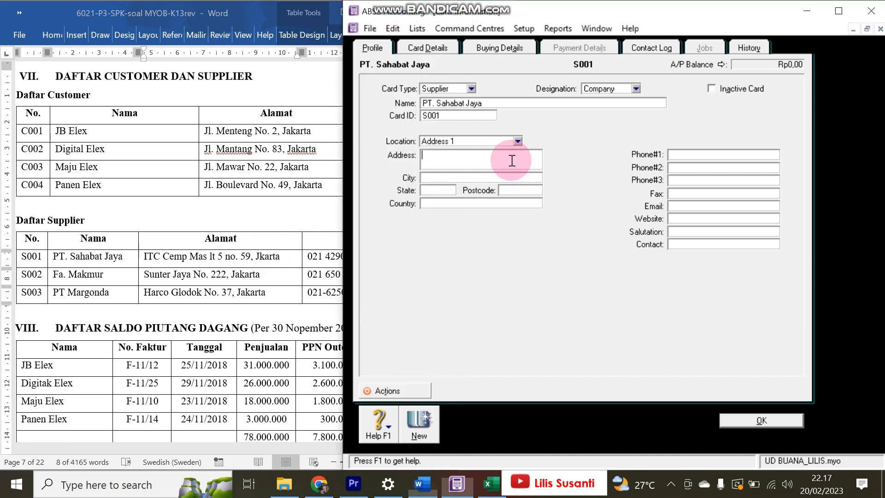
key(ctrl+v)
click(511, 156)
text(a)
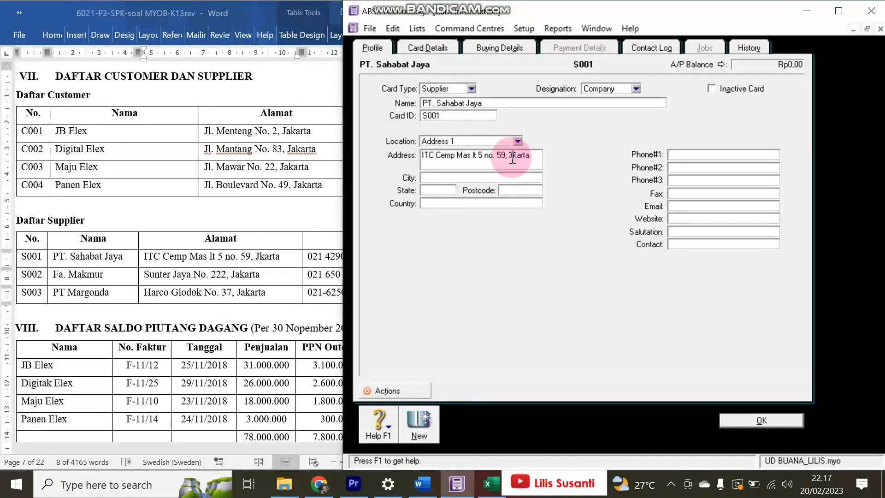
text(ka)
click(231, 254)
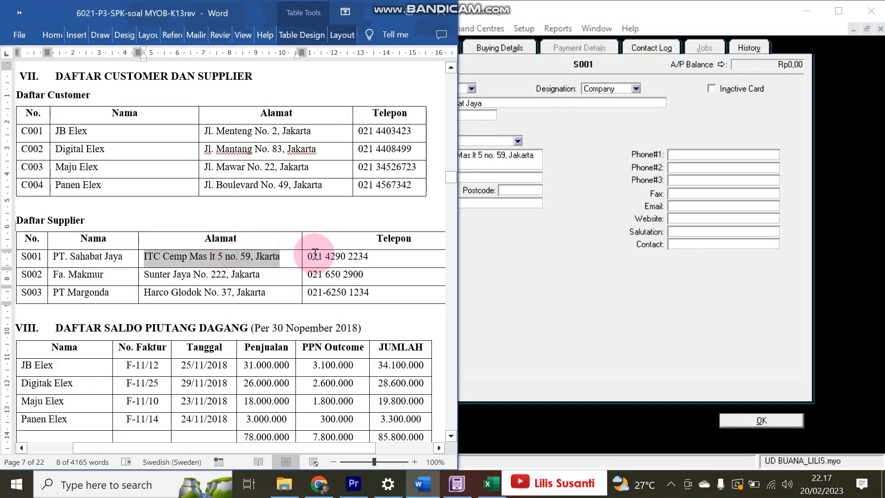
drag(310, 258, 369, 258)
key(ctrl+c)
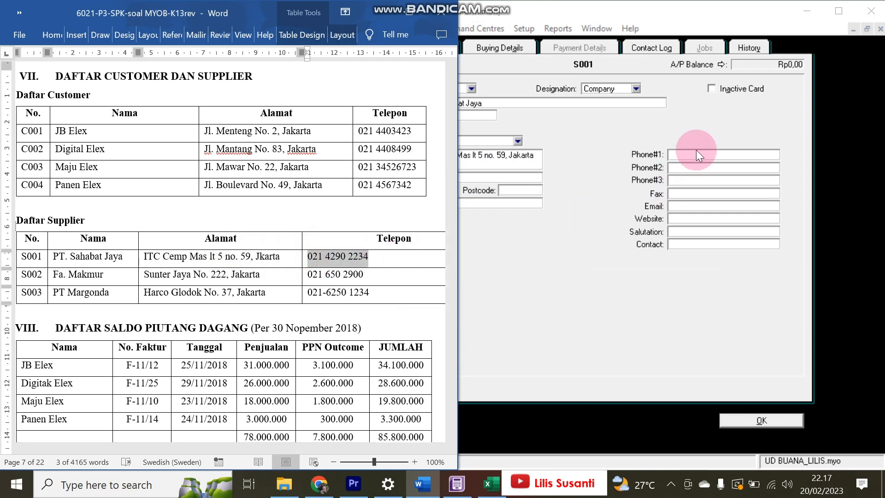
click(687, 156)
key(ctrl+v)
- Set buying terms to payment due in 30 days and save the supplier card
click(475, 49)
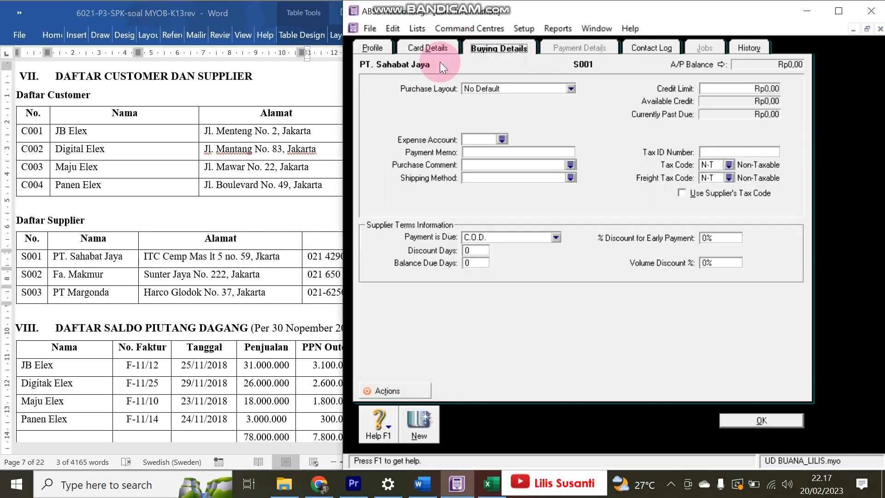
click(470, 238)
click(481, 263)
click(479, 262)
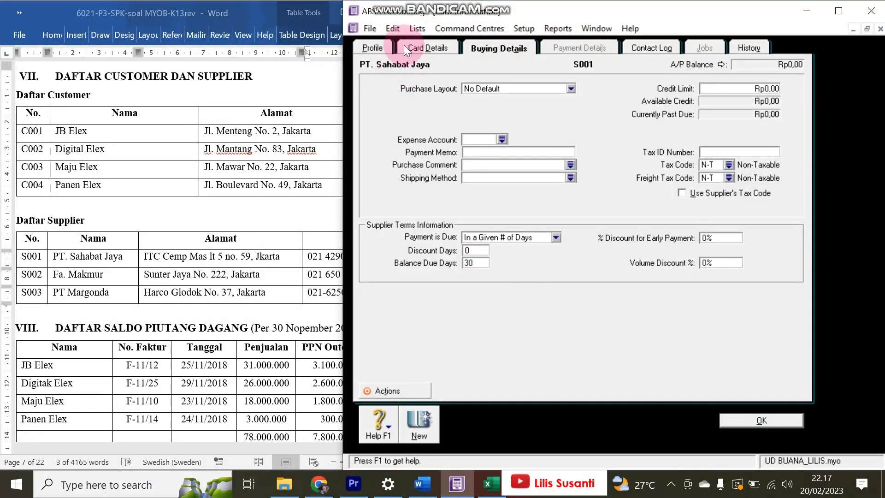
click(418, 422)
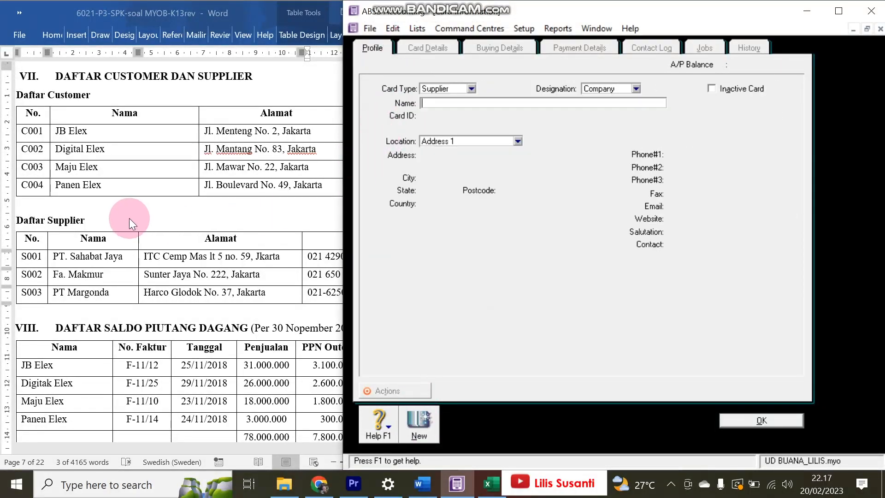
- Name the supplier card Fa. Makmur and enter its card ID
click(153, 221)
drag(53, 274, 114, 274)
key(ctrl+c)
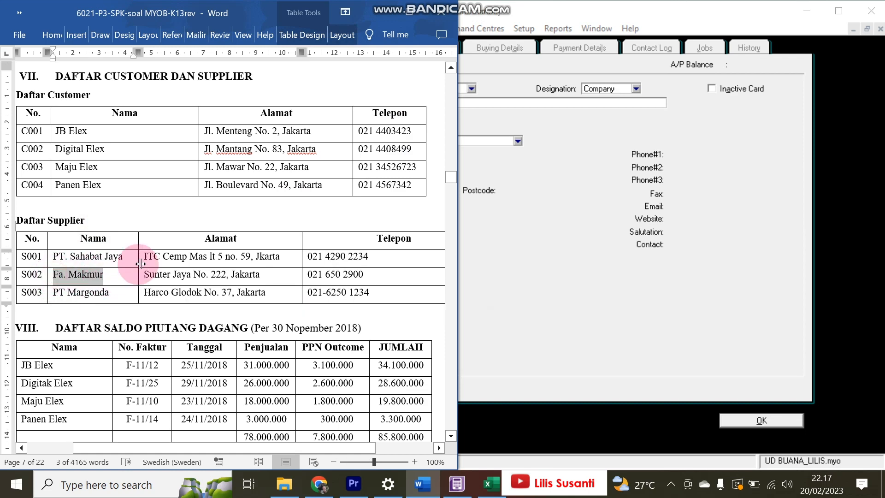
click(516, 104)
key(ctrl+v)
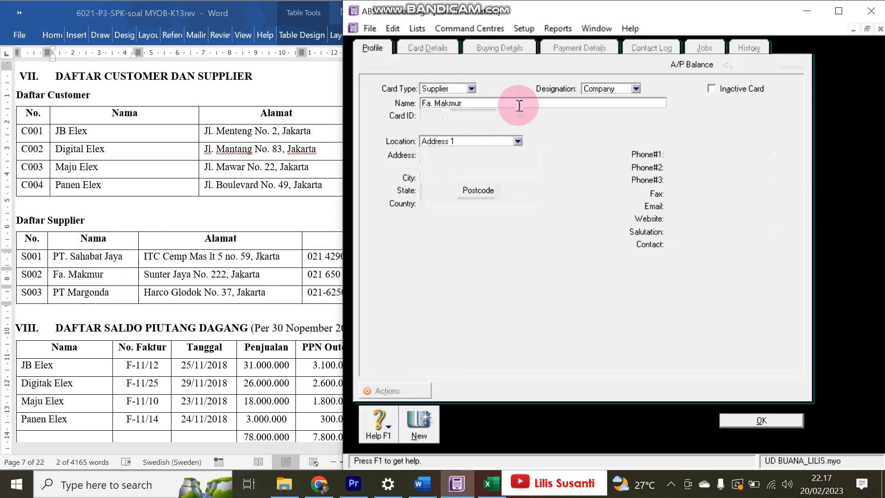
key(Tab)
text(S002)
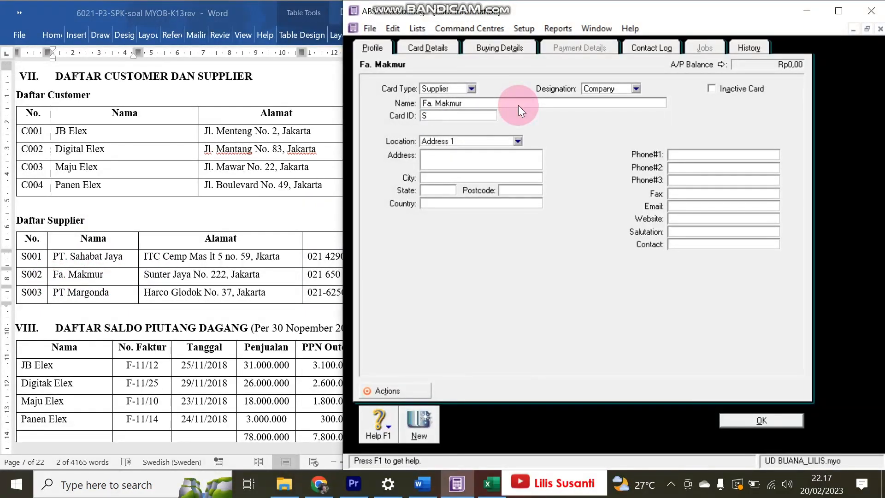
- Copy Fa. Makmur's address from the Word list into the card
click(144, 275)
drag(146, 275, 247, 279)
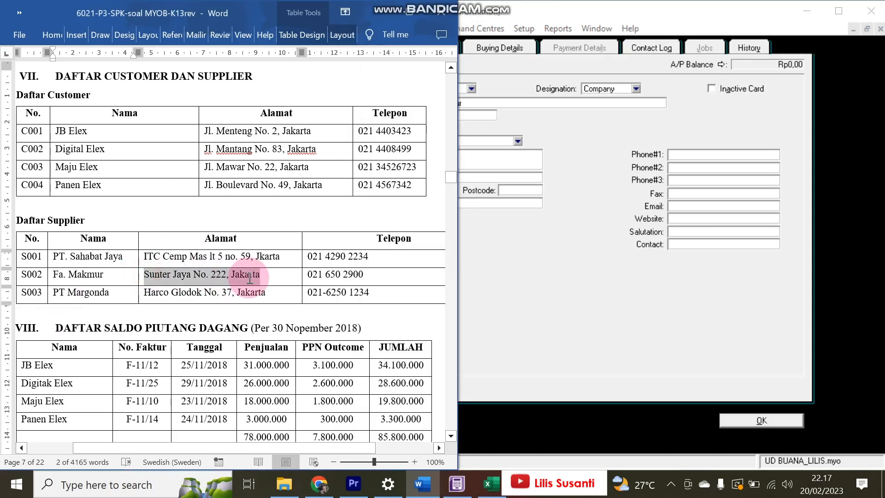
key(ctrl+c)
click(487, 164)
key(ctrl+v)
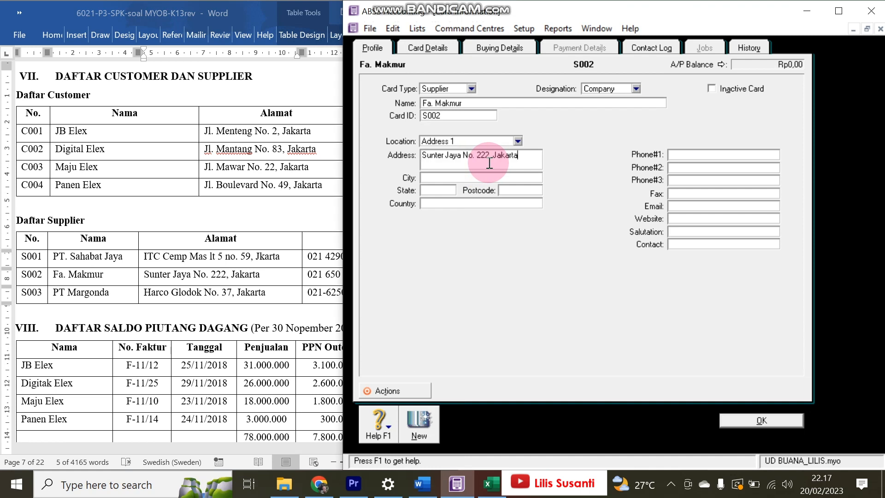
- Add the phone number, set buying terms to payment due in 30 days, and save
click(219, 294)
drag(306, 275, 376, 275)
key(ctrl+c)
click(678, 156)
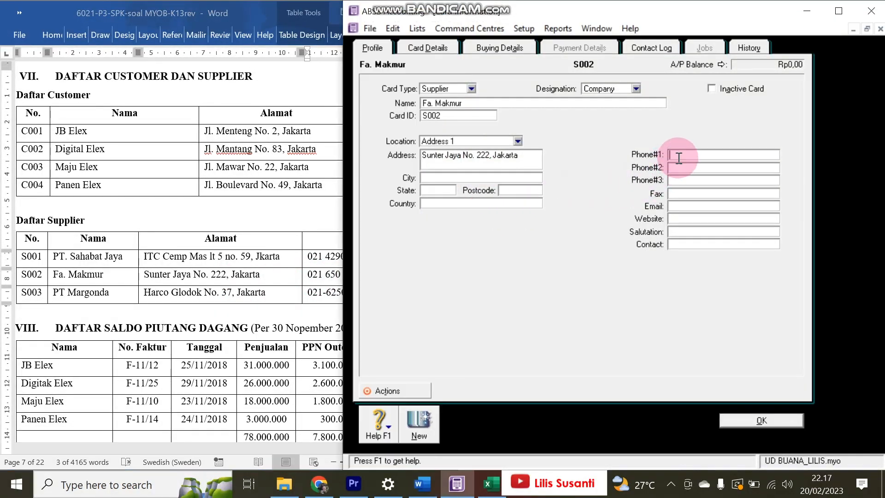
click(515, 48)
click(491, 235)
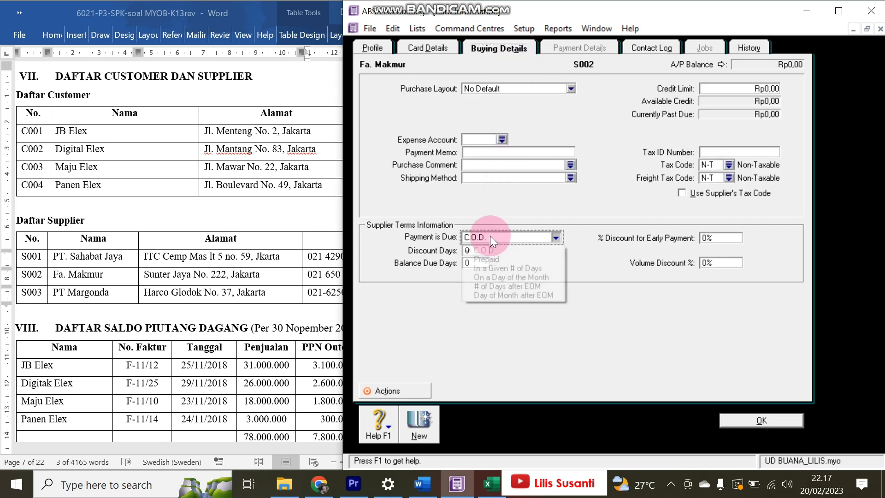
click(494, 267)
click(481, 262)
text(30)
click(410, 426)
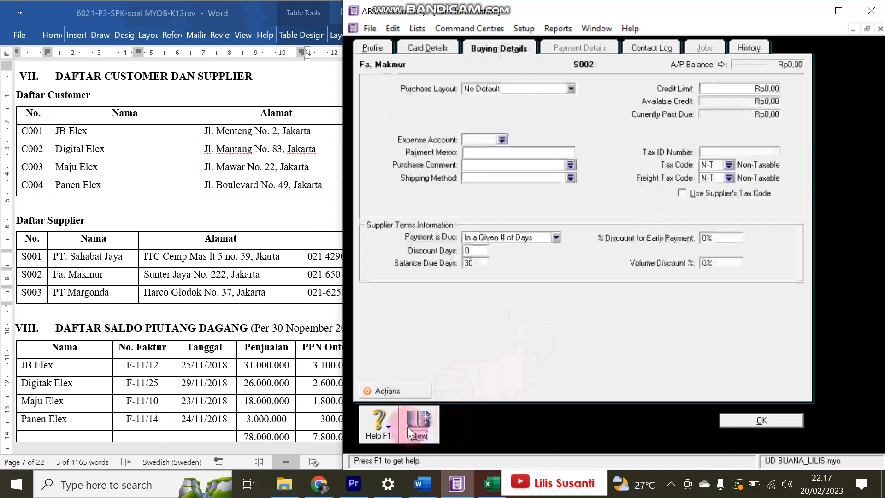
- Copy the next supplier's name, PT Margonda, from the Word list
click(63, 336)
drag(52, 292, 109, 292)
key(ctrl+c)
click(502, 101)
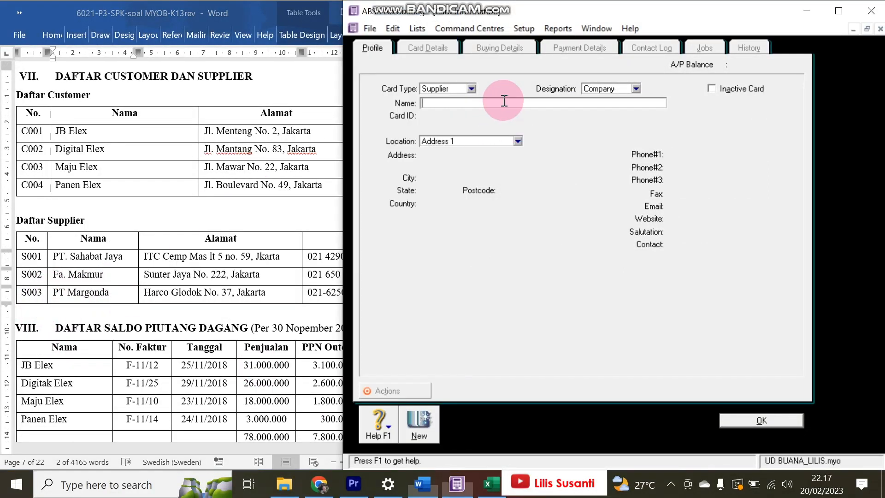
- Fill in PT Margonda as the name, paste its address, and enter its card ID
key(ctrl+v)
key(Tab)
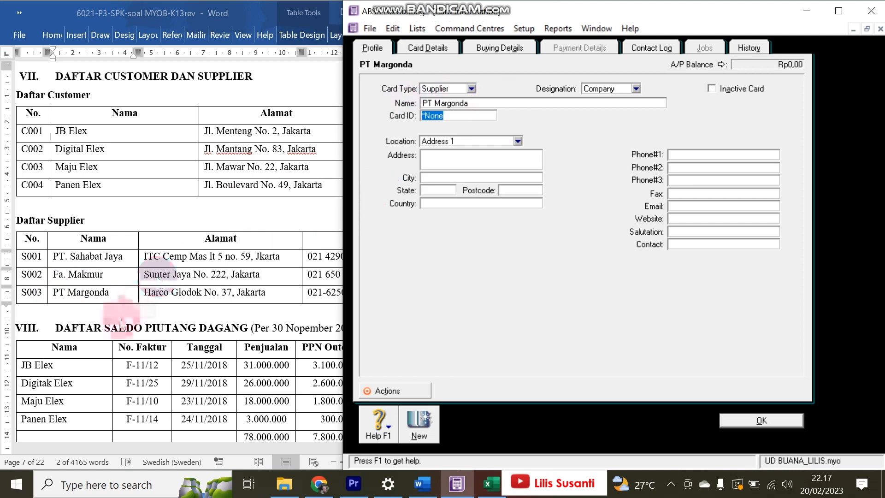
click(146, 293)
drag(146, 293, 284, 293)
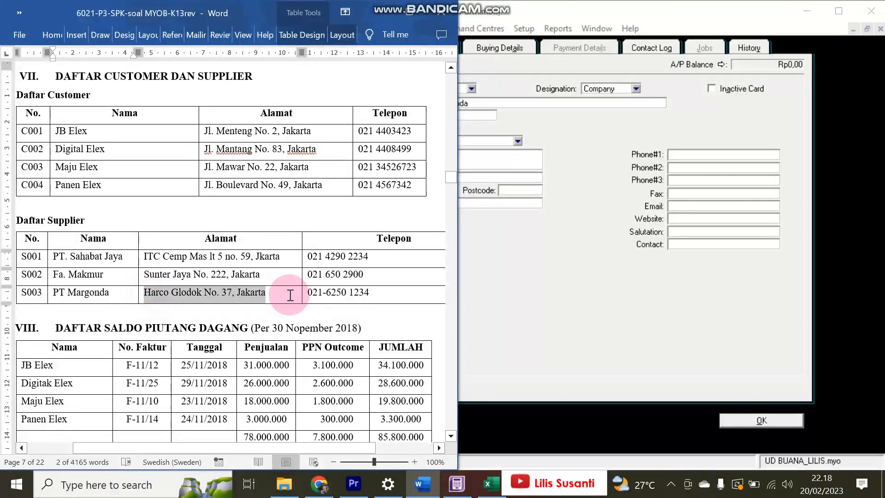
click(510, 161)
key(ctrl+v)
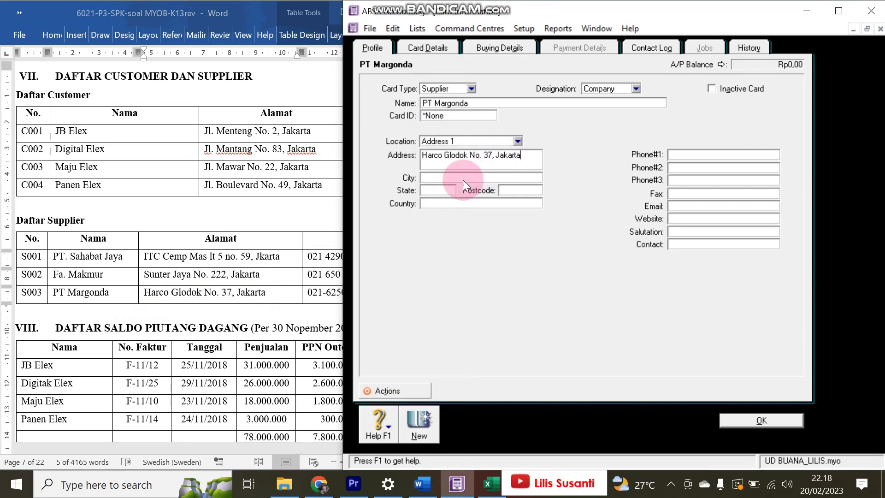
click(443, 118)
text(S003)
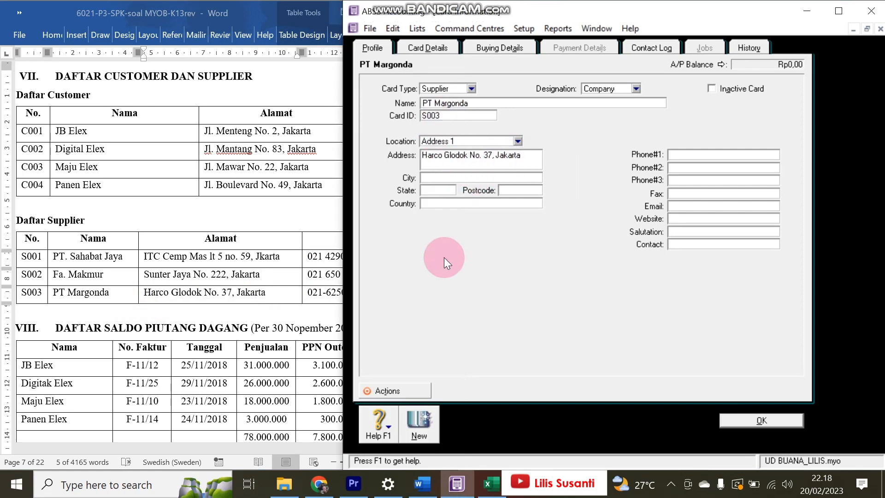
click(269, 282)
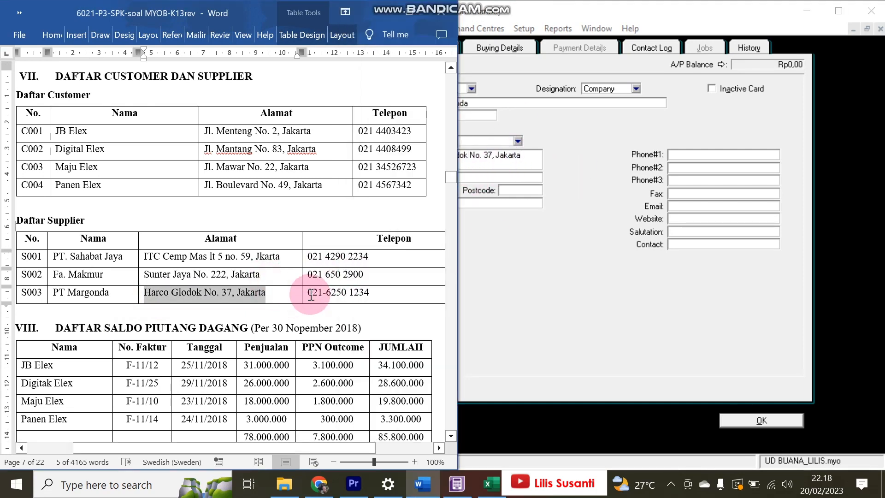
drag(306, 292, 368, 299)
key(ctrl+c)
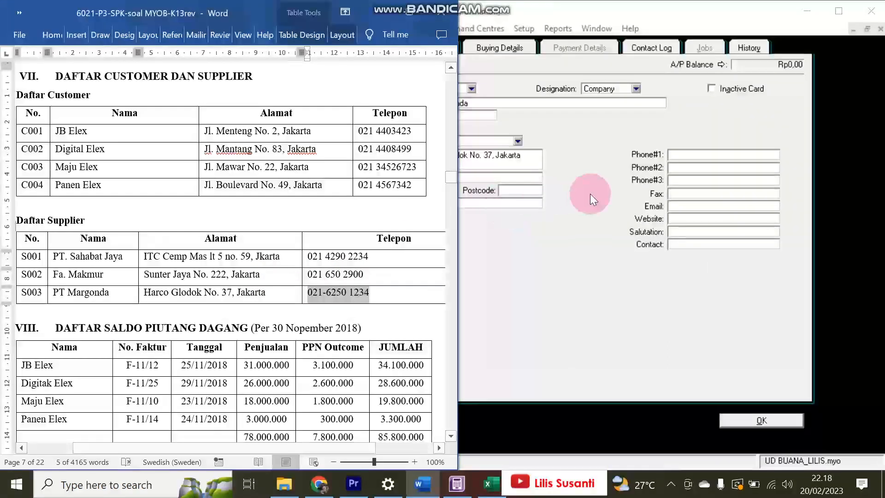
click(693, 155)
key(ctrl+v)
click(744, 420)
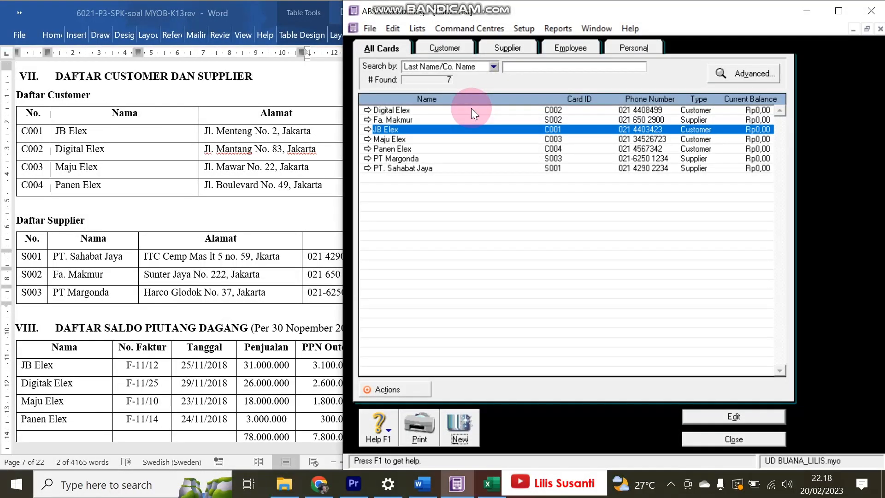
click(367, 131)
click(761, 421)
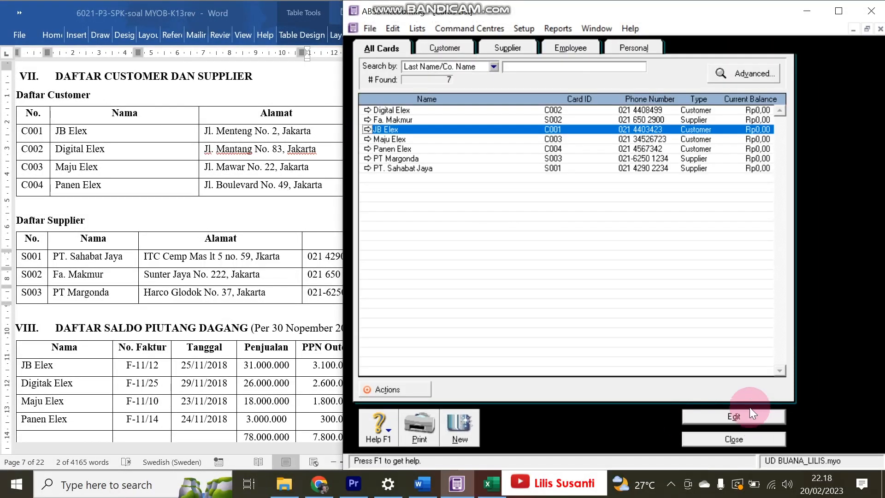
click(304, 252)
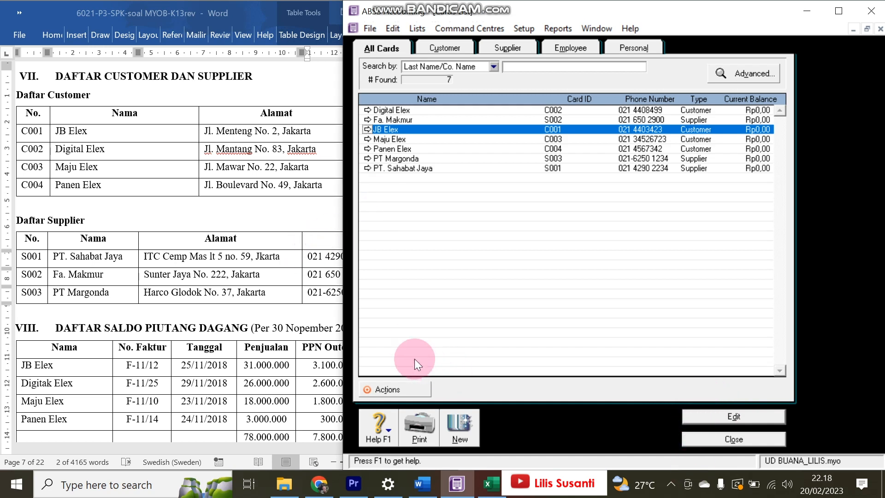
click(260, 325)
scroll(129, 328, down, 2)
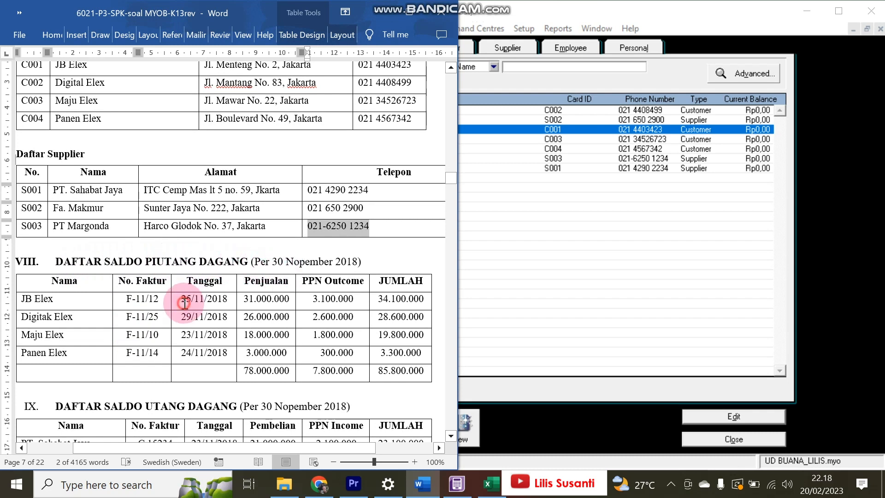
drag(183, 302, 228, 303)
click(645, 274)
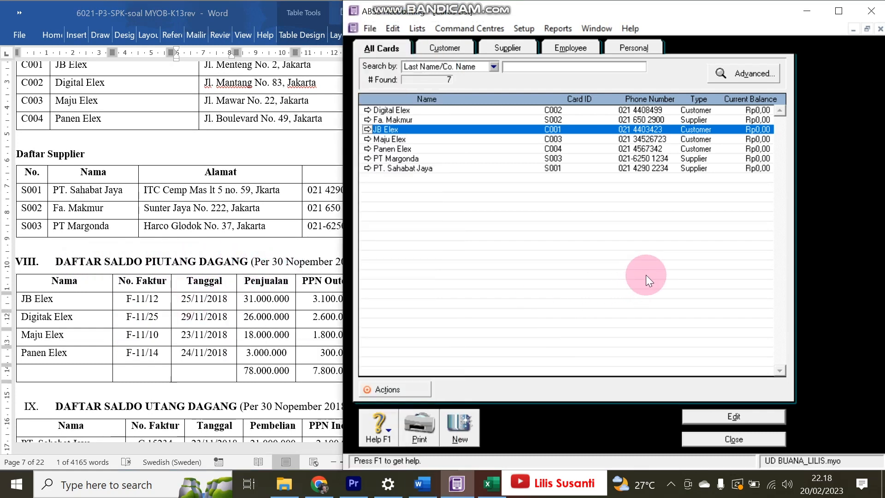
drag(347, 217, 392, 193)
scroll(169, 150, up, 3)
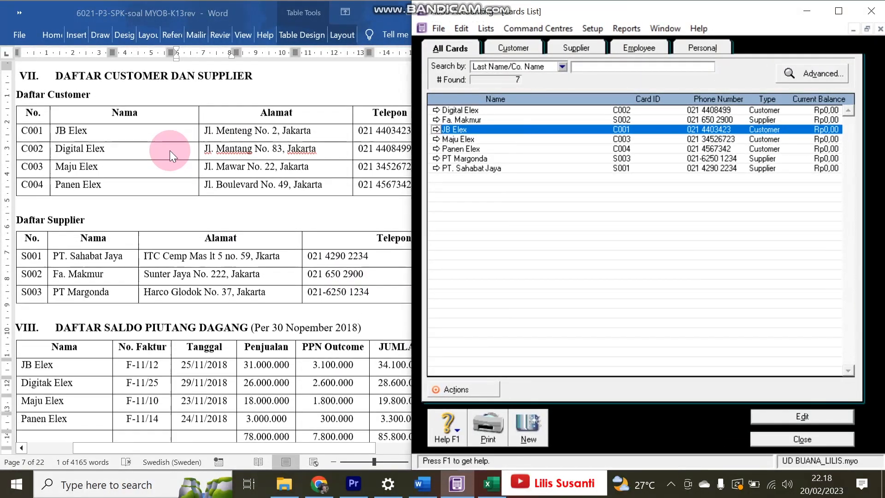
scroll(165, 280, down, 3)
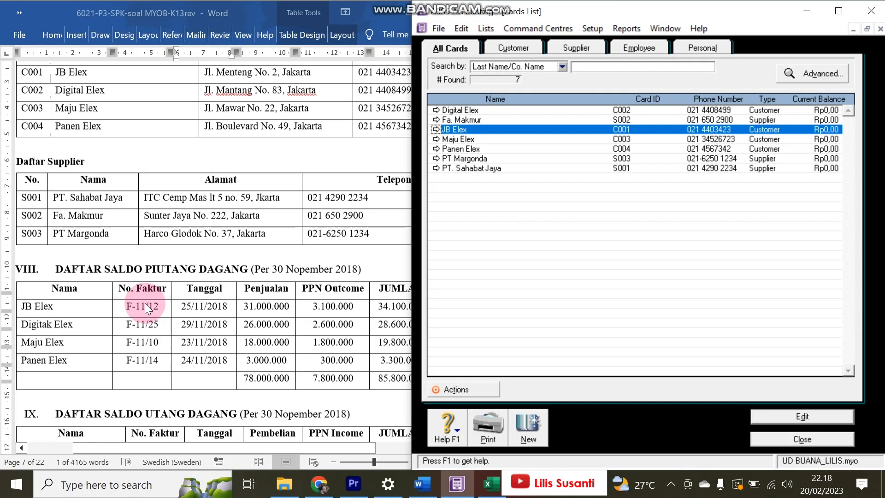
scroll(139, 196, up, 5)
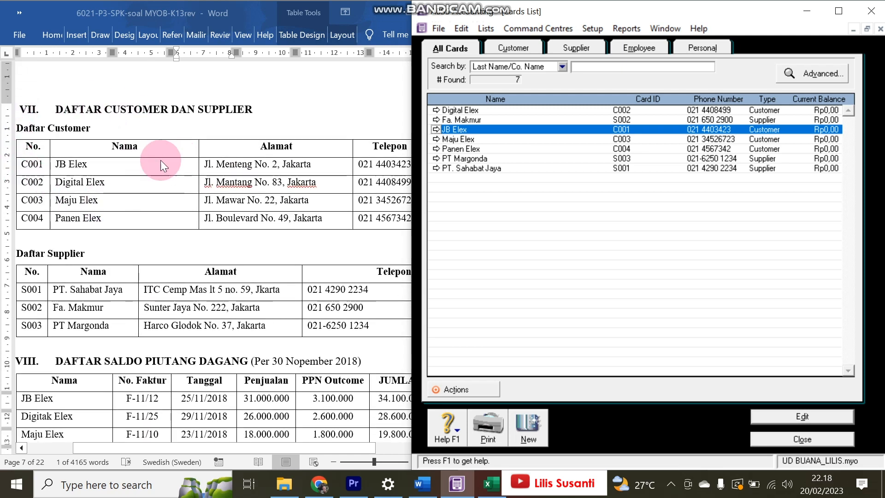
scroll(77, 231, down, 4)
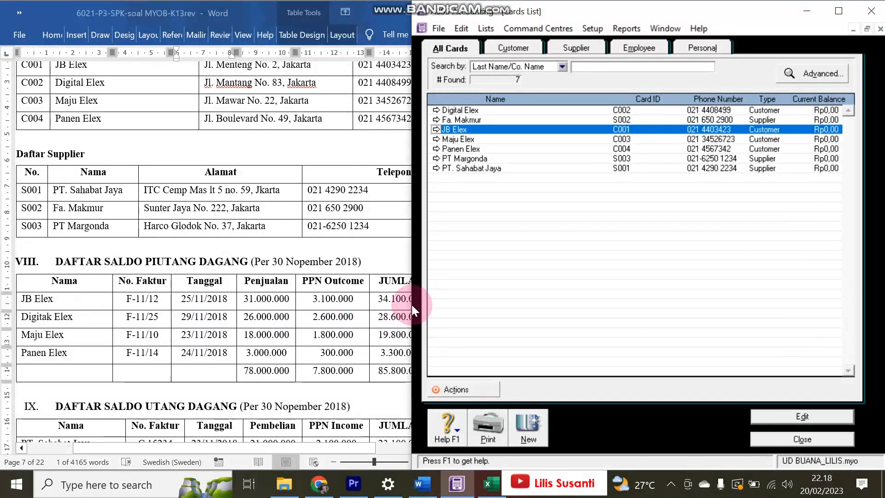
click(590, 30)
- Open Setup > Balances > Customer Balances to show the four customers at Rp0,00
mouse_move(602, 58)
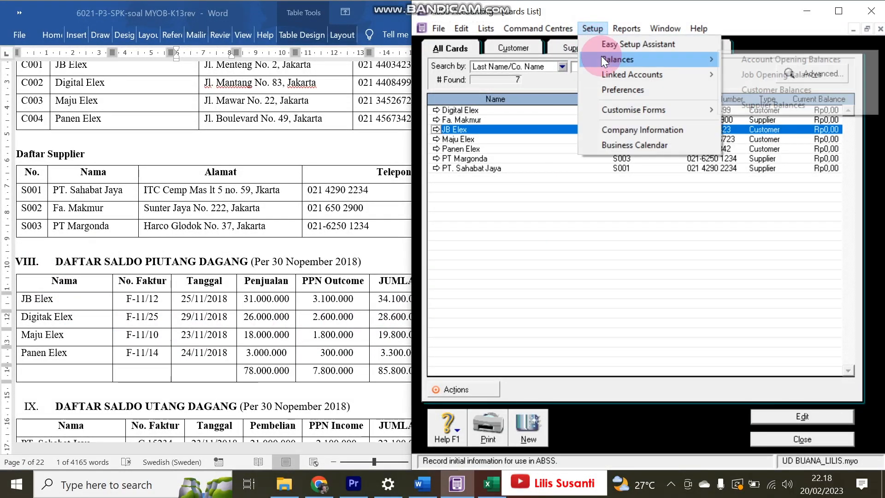
click(748, 91)
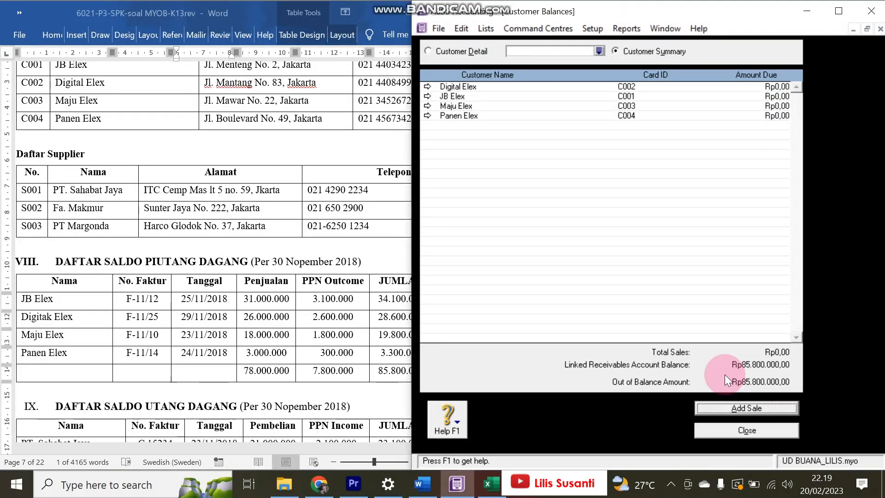
click(354, 370)
click(754, 368)
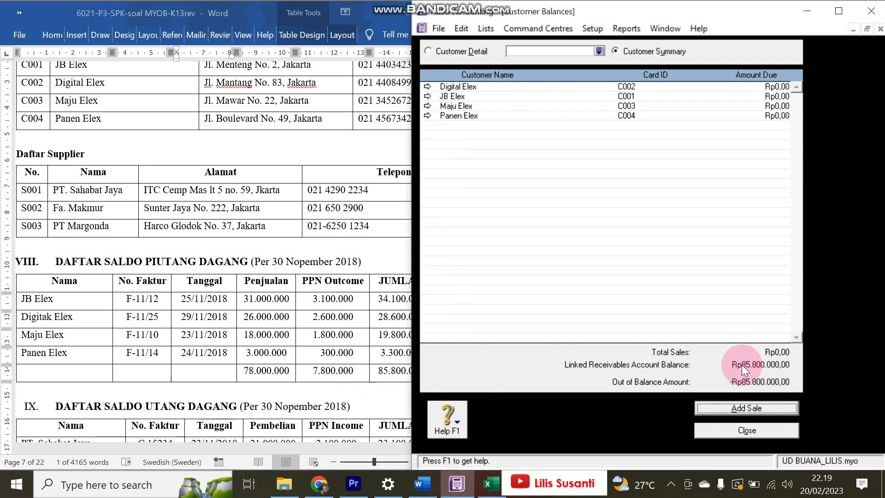
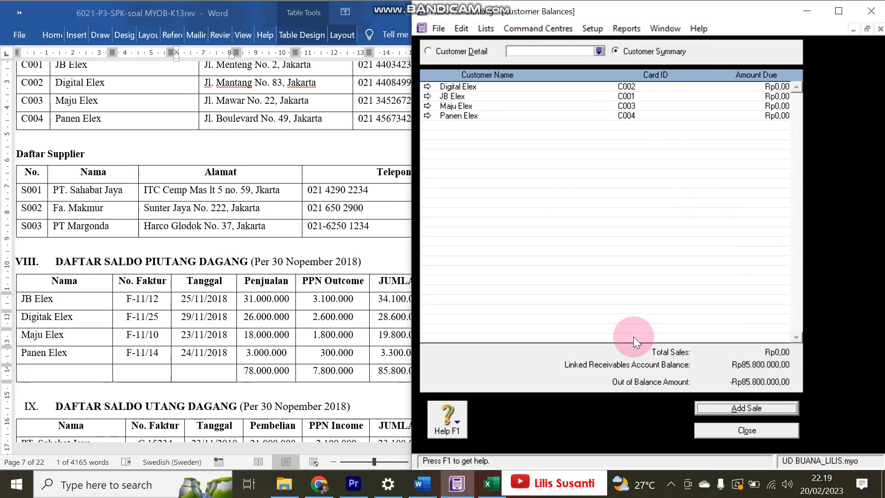
- Check the Accounts Receivable balance in the Accounts List, then return to Customer Balances
click(528, 28)
mouse_move(527, 44)
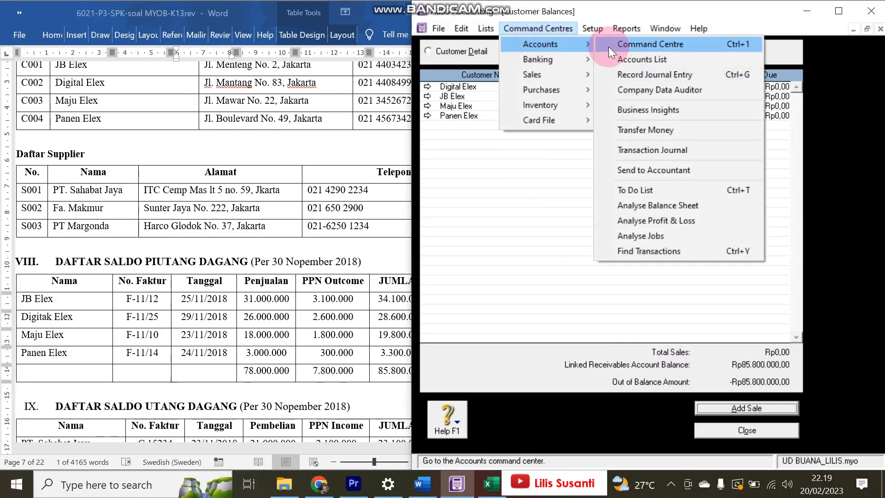
click(634, 65)
click(548, 111)
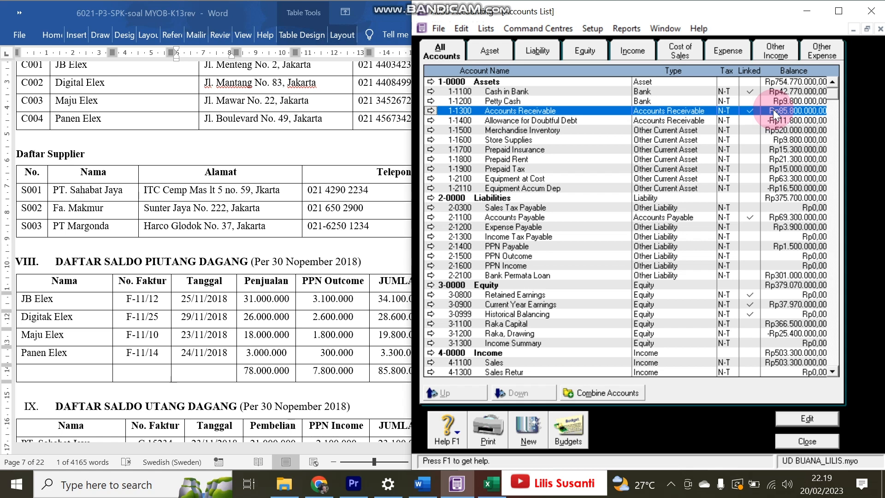
key(Escape)
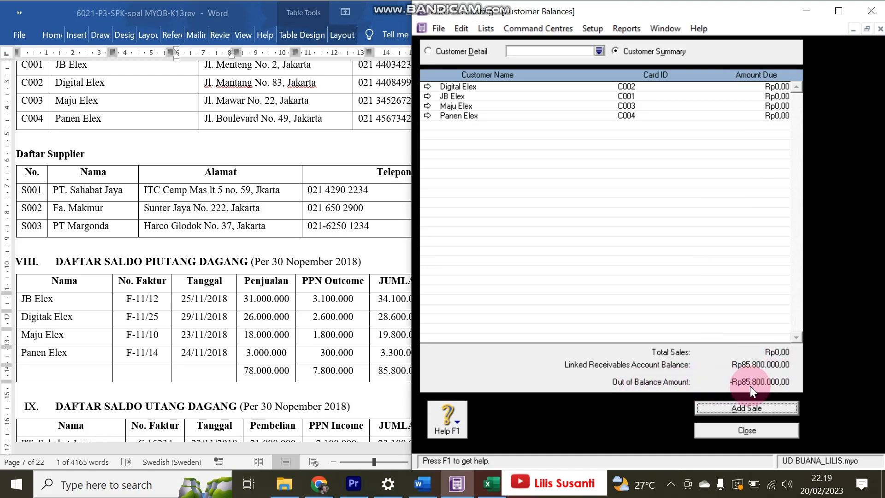
- Start a historical sale for JB Elex with invoice number F-11/12 copied from Word
click(759, 407)
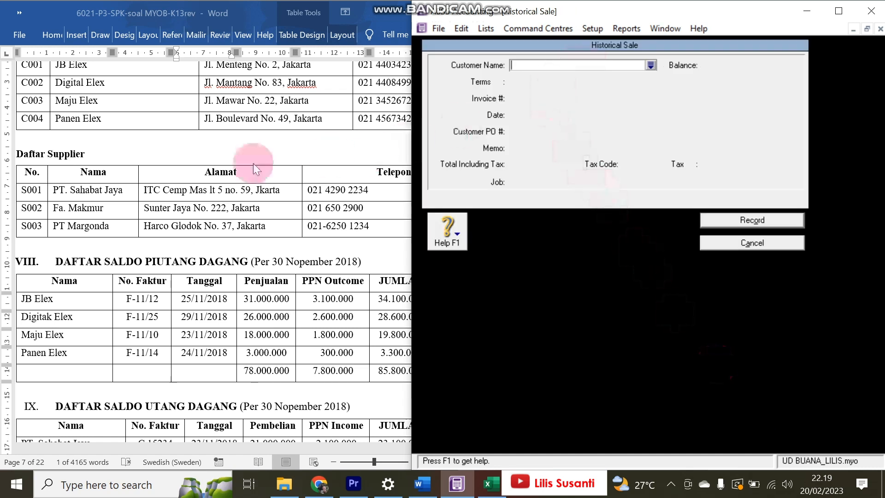
text(JB Elex)
key(Tab)
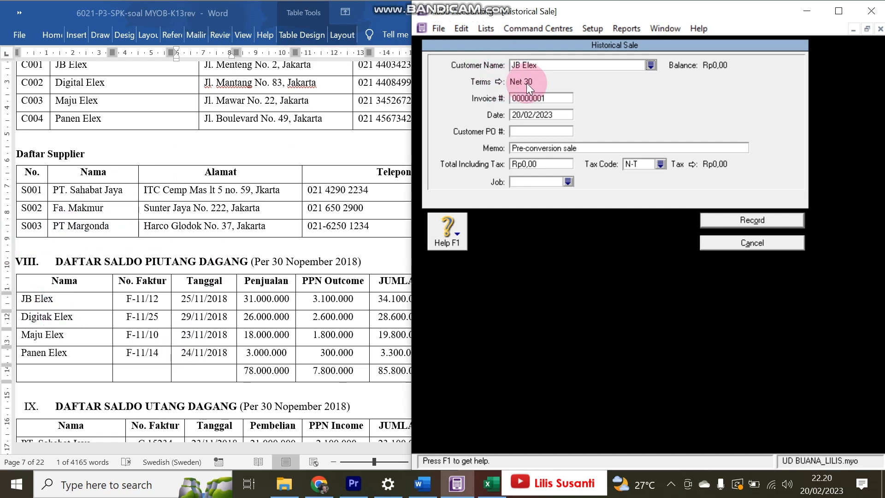
double_click(204, 298)
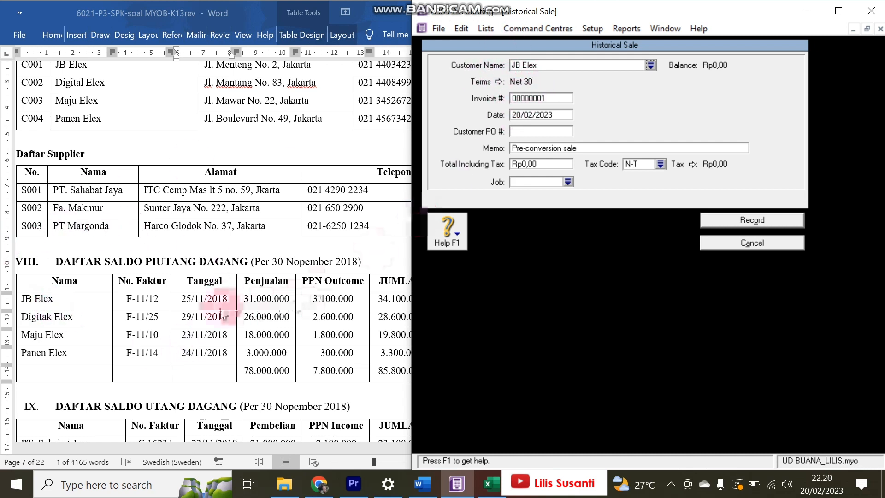
drag(127, 305, 159, 301)
key(ctrl+c)
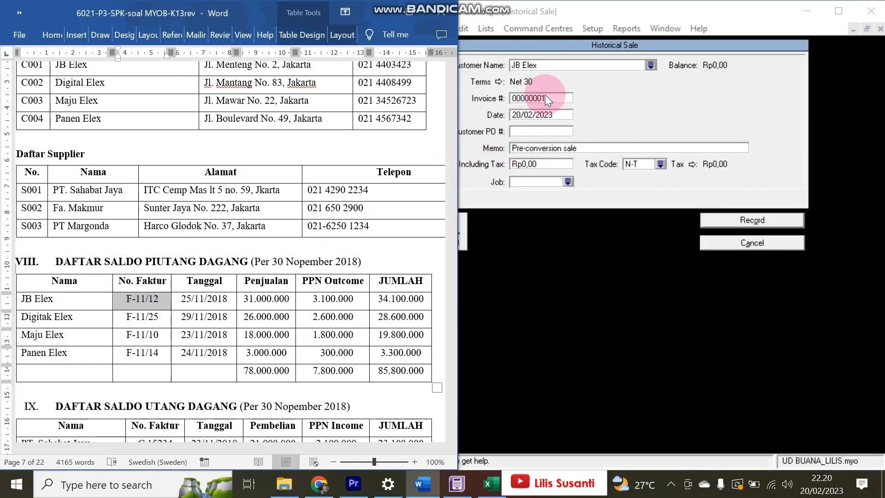
double_click(546, 96)
key(ctrl+v)
key(Tab)
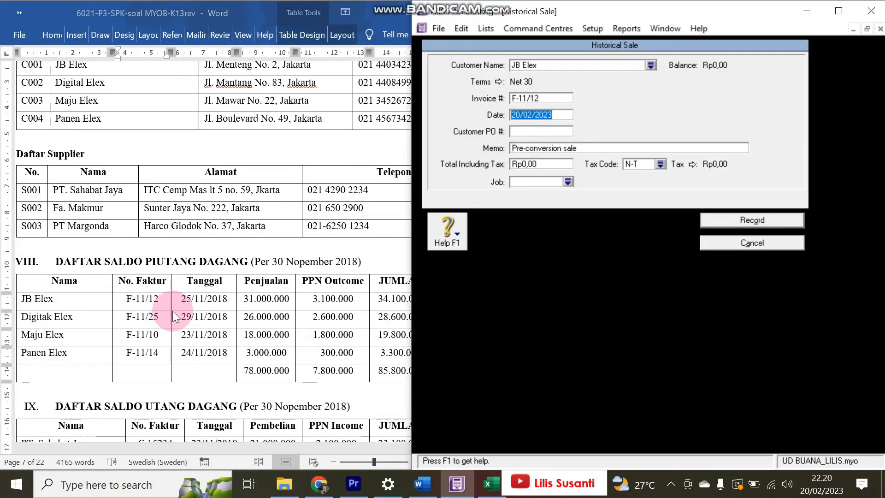
- Date the sale 25/11/2018, enter the Rp34.100.000 total, and record it
text(25)
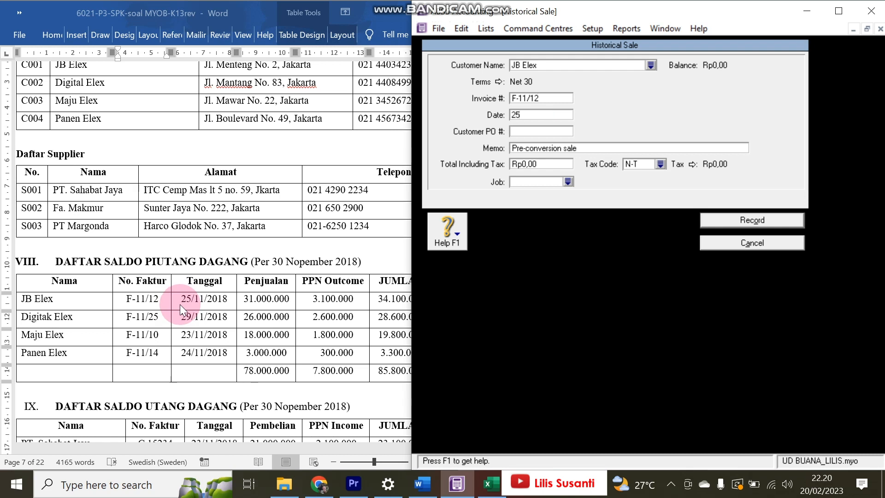
text(/11/2)
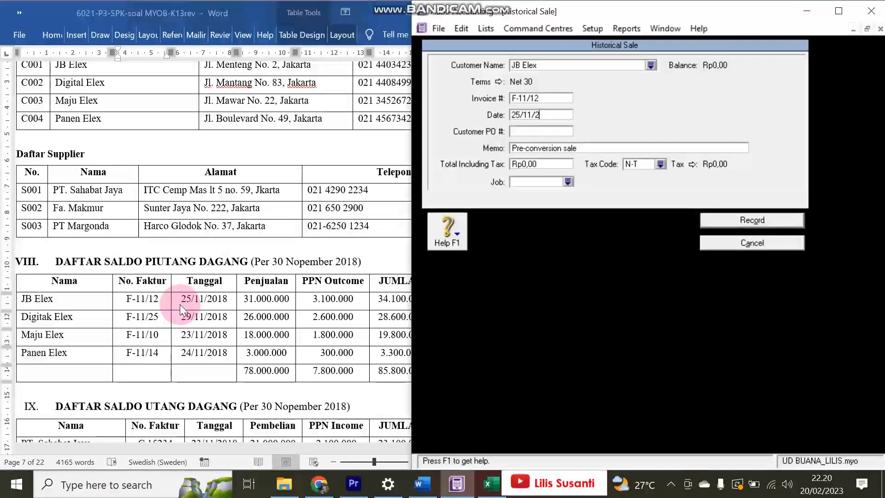
text(018)
key(Tab)
key(Tab)
key(Tab)
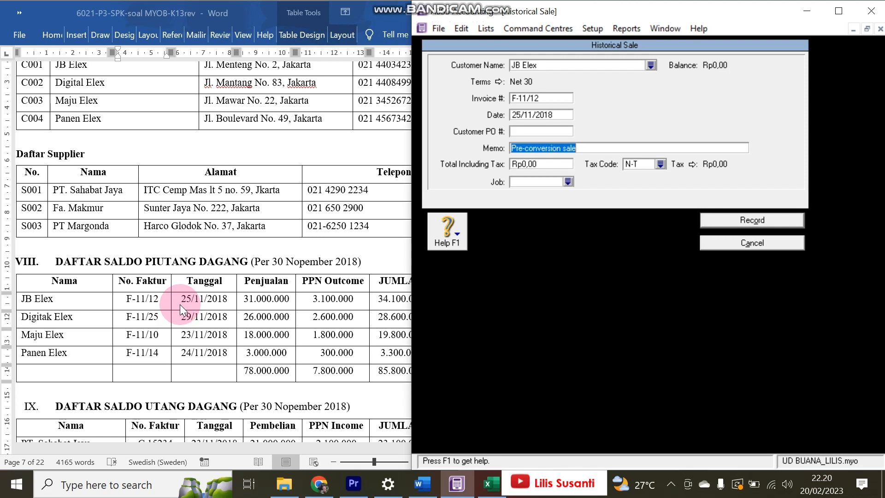
click(364, 304)
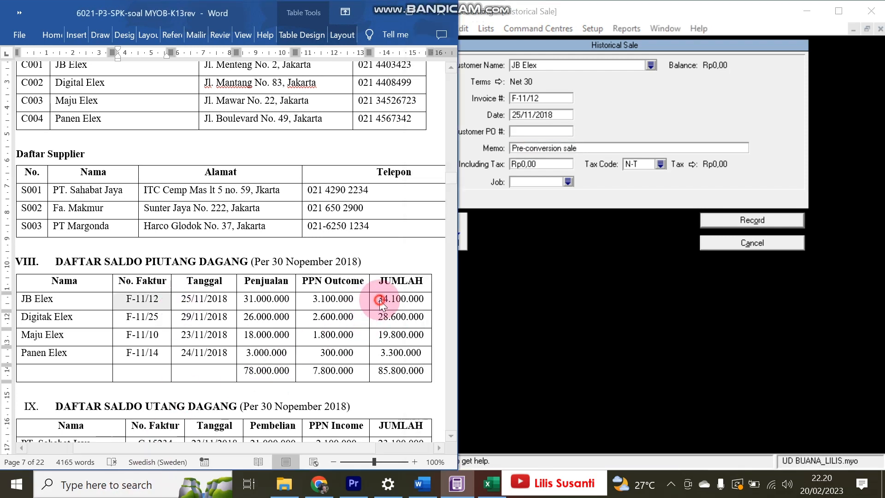
click(536, 165)
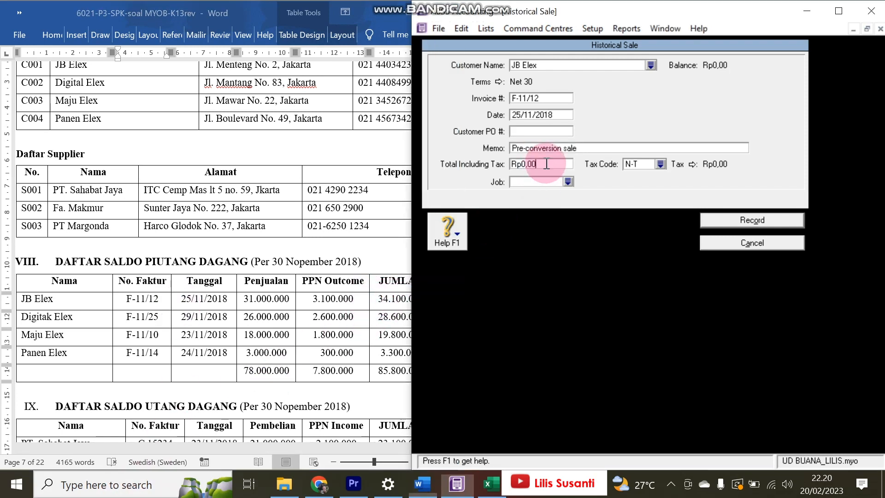
text(34100000)
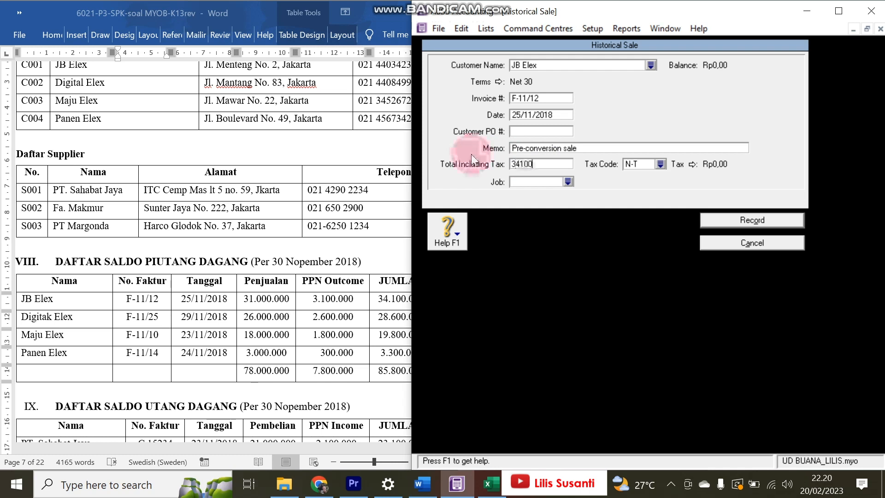
key(Tab)
click(716, 222)
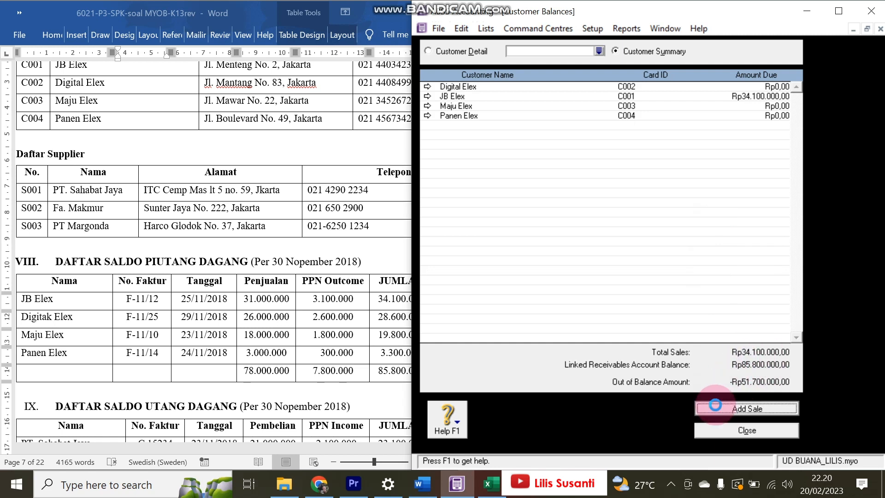
- Start a historical sale for Digital Elex with invoice number F-11/25 copied from Word
click(715, 405)
text(Digital Elex)
key(Tab)
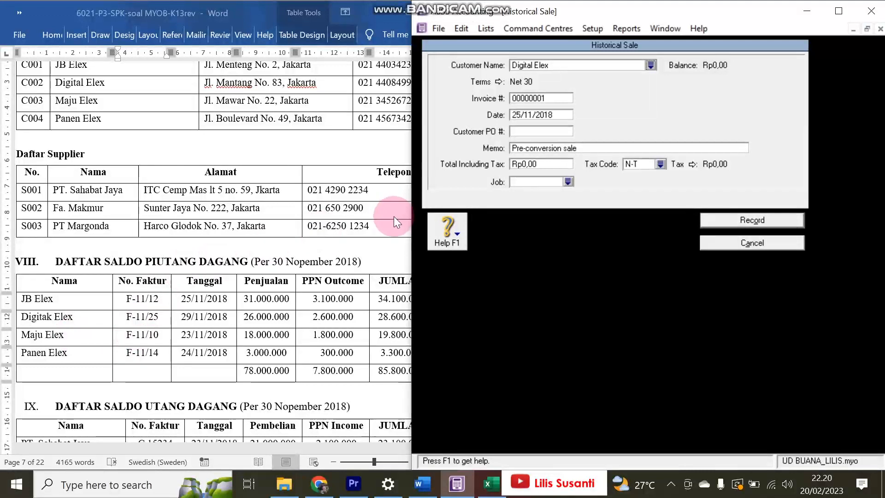
click(124, 328)
drag(149, 319, 159, 318)
key(ctrl+c)
click(547, 96)
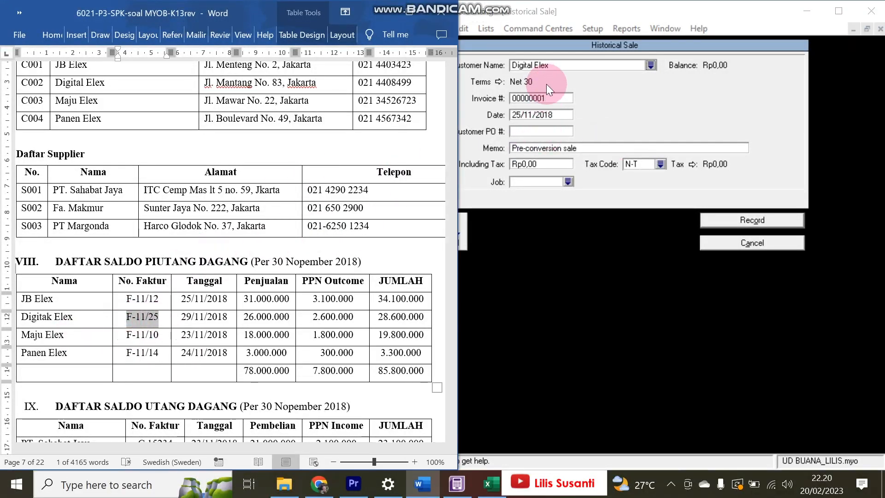
key(ctrl+v)
key(Tab)
- Change the date to 29/11/2018, enter the Rp28.600.000 total, and record the sale
click(524, 116)
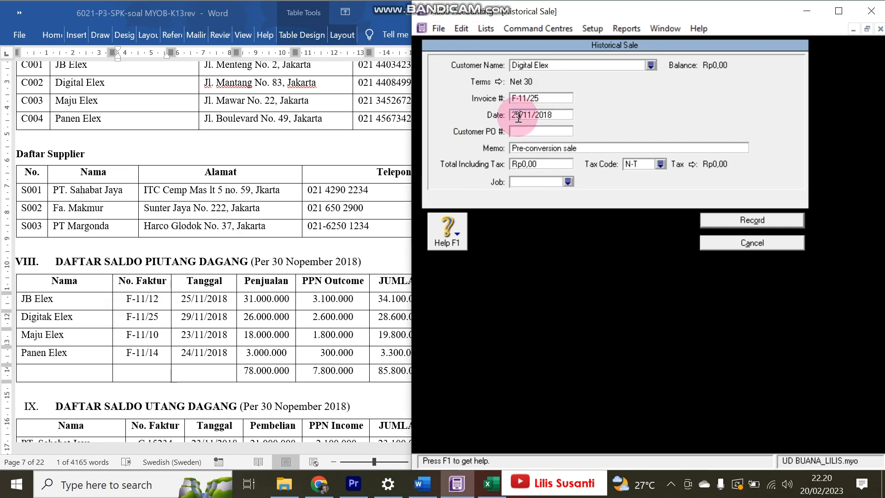
key(BackSpace)
text(9)
key(Tab)
key(Tab)
key(Tab)
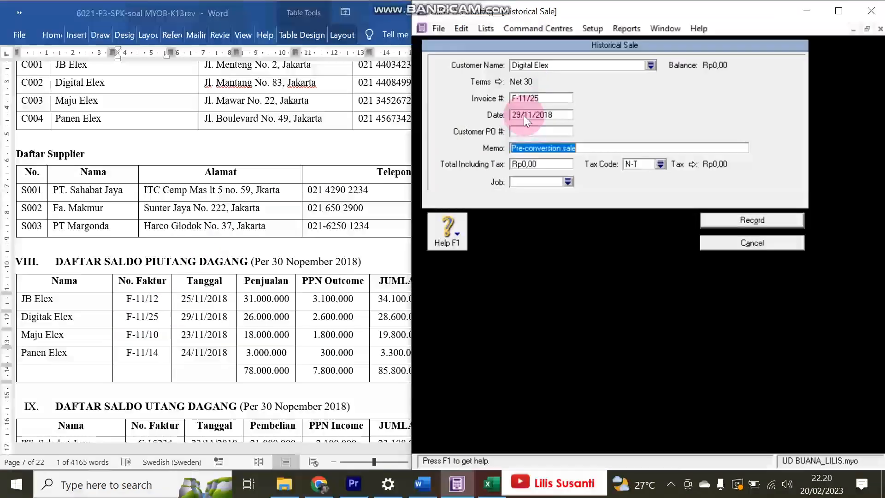
text(2)
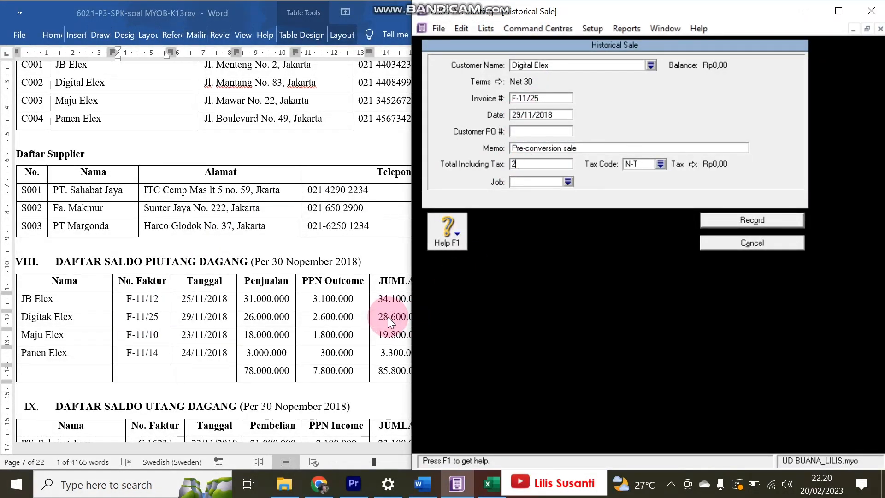
text(8.600.000)
key(Tab)
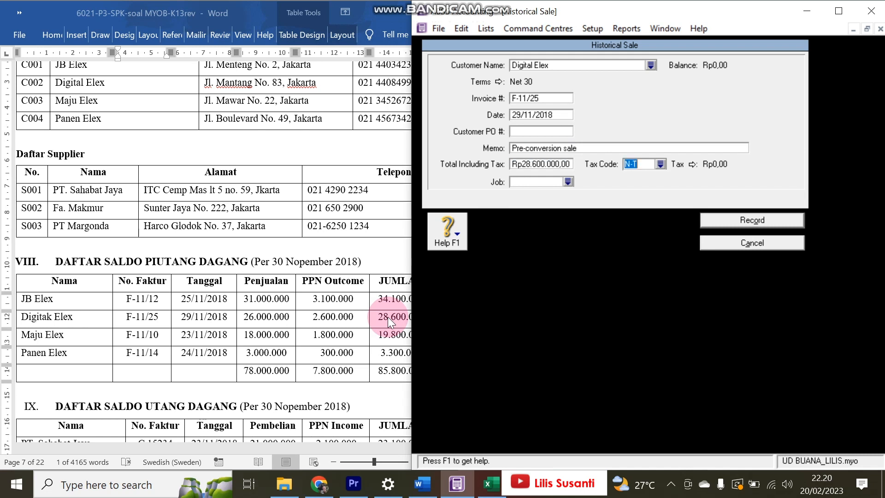
click(729, 220)
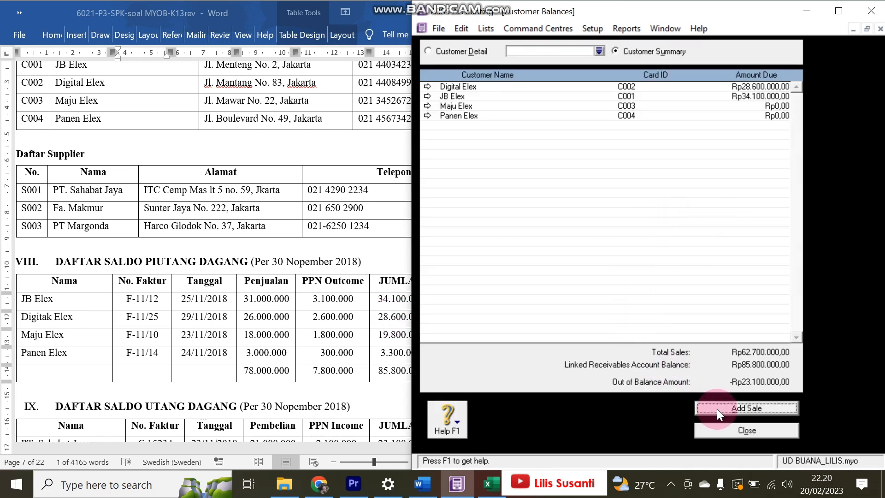
- Start a Maju Elex historical sale with terms of 0 discount days and 30 balance due days
click(717, 408)
text(M)
key(Tab)
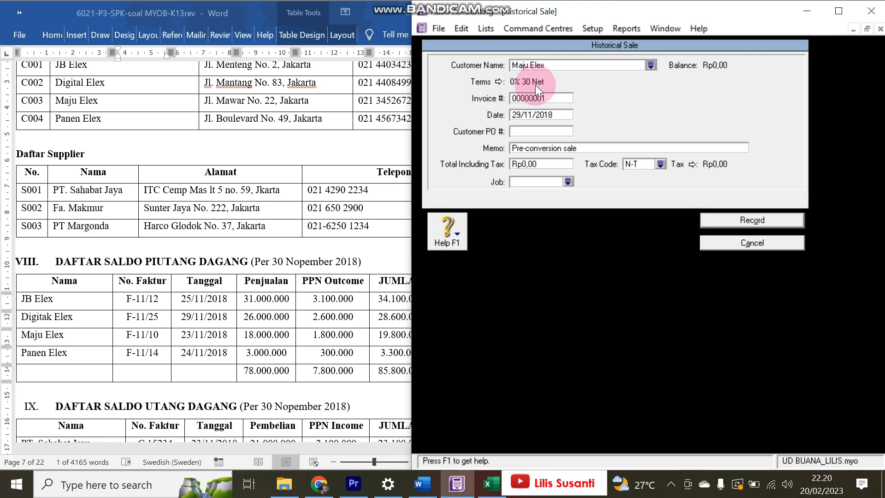
click(497, 82)
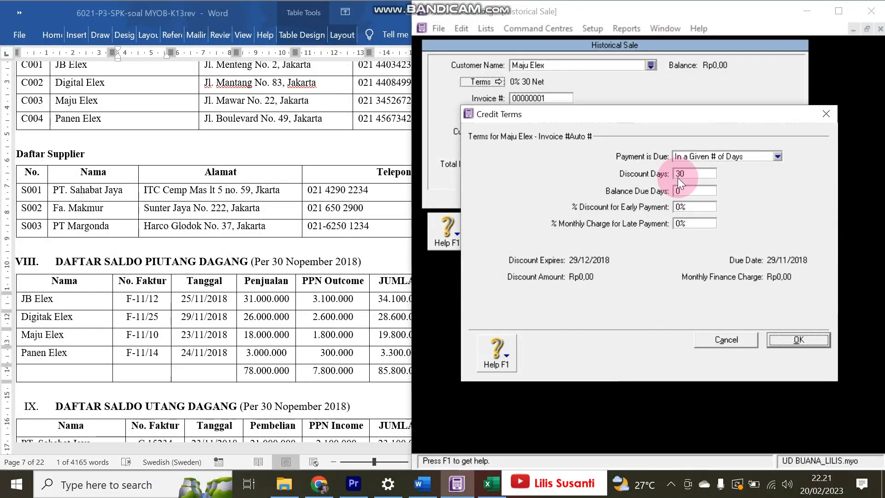
double_click(678, 175)
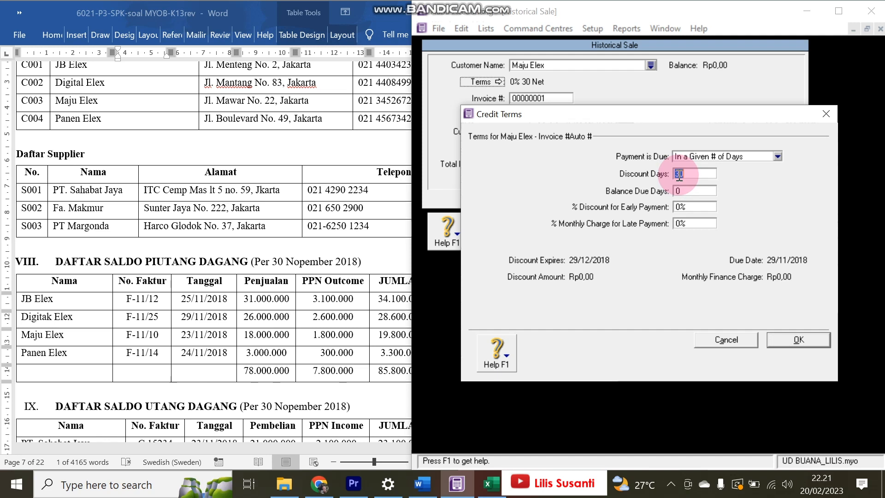
text(0)
double_click(678, 191)
text(30)
click(795, 339)
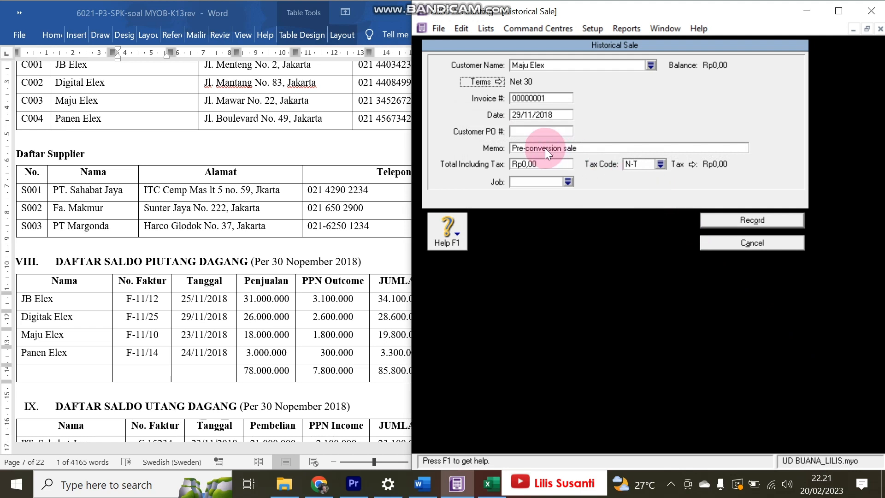
click(484, 30)
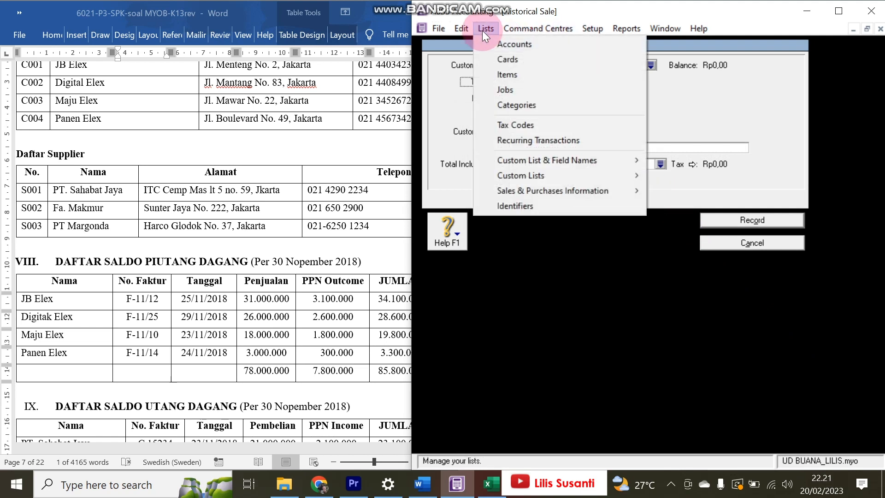
- Set Maju Elex's card selling terms to 0 discount days and 30 balance due days
click(499, 60)
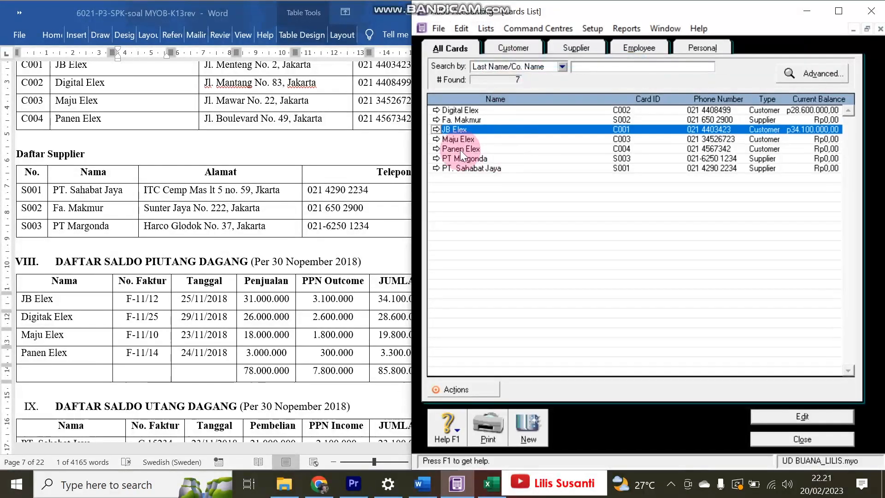
click(438, 139)
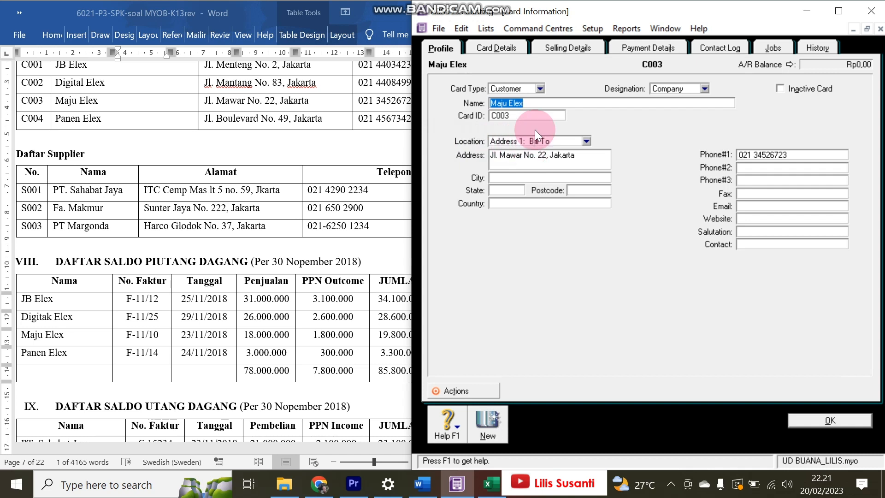
click(565, 48)
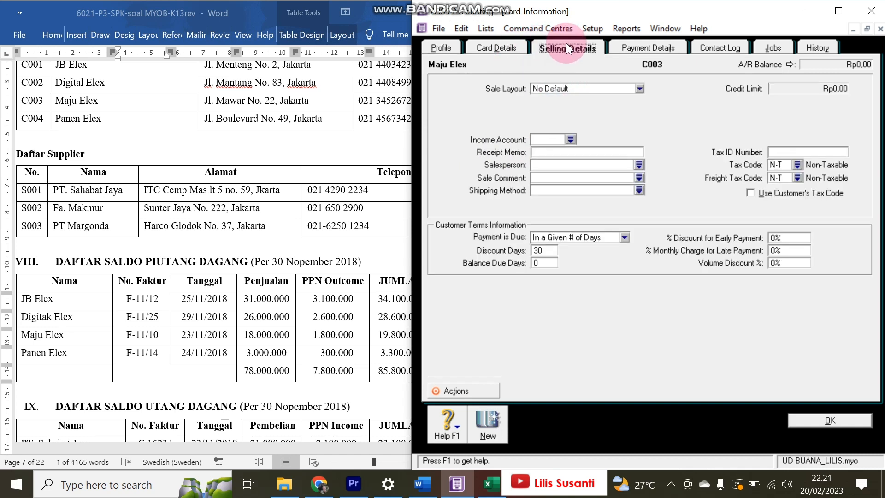
click(547, 252)
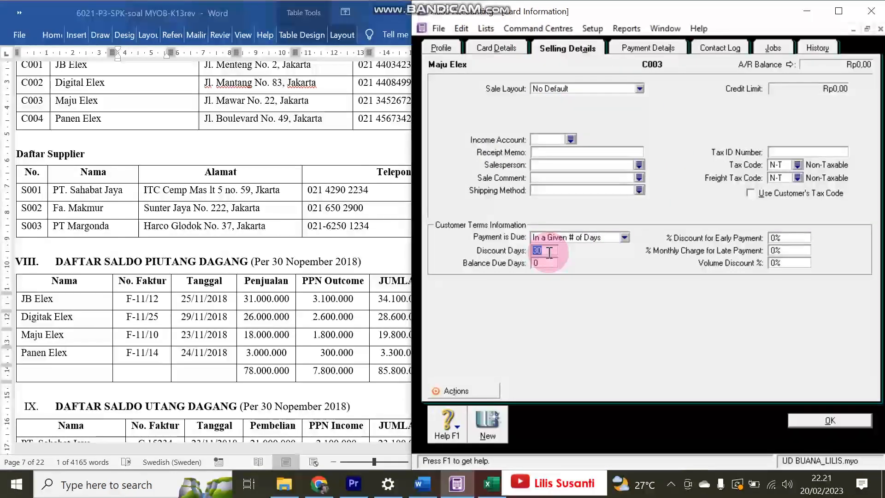
text(0)
click(540, 264)
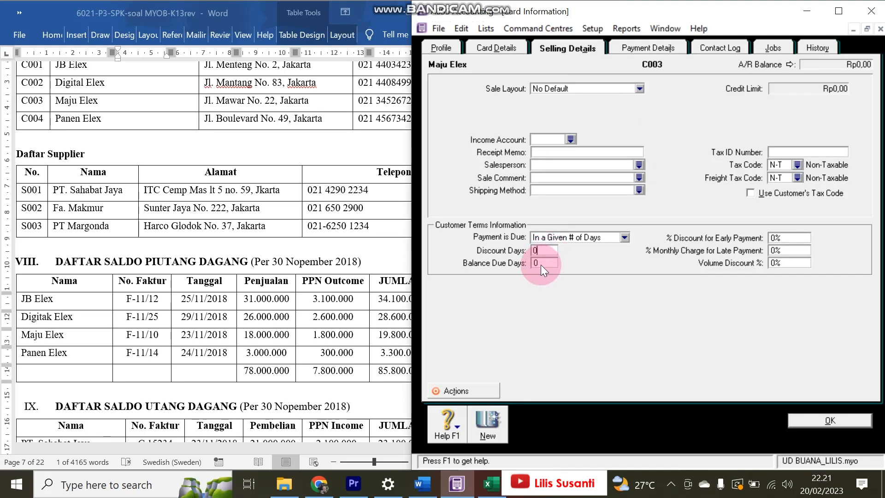
text(30)
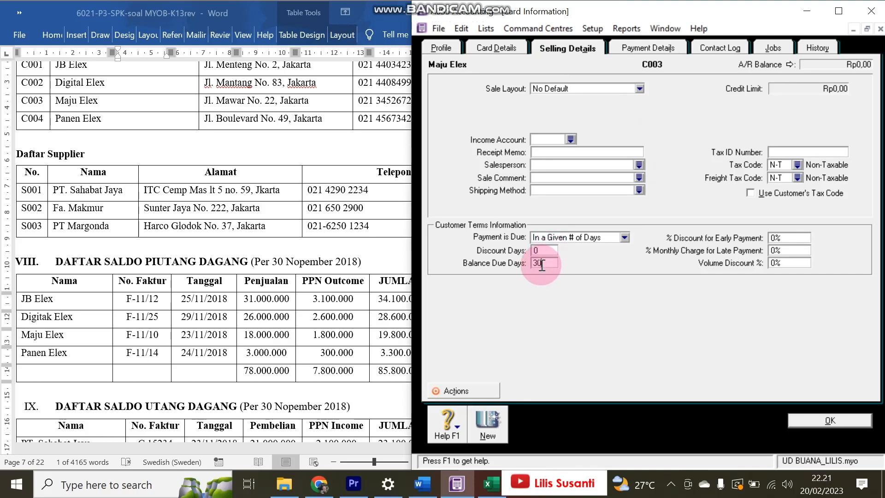
click(817, 420)
click(788, 442)
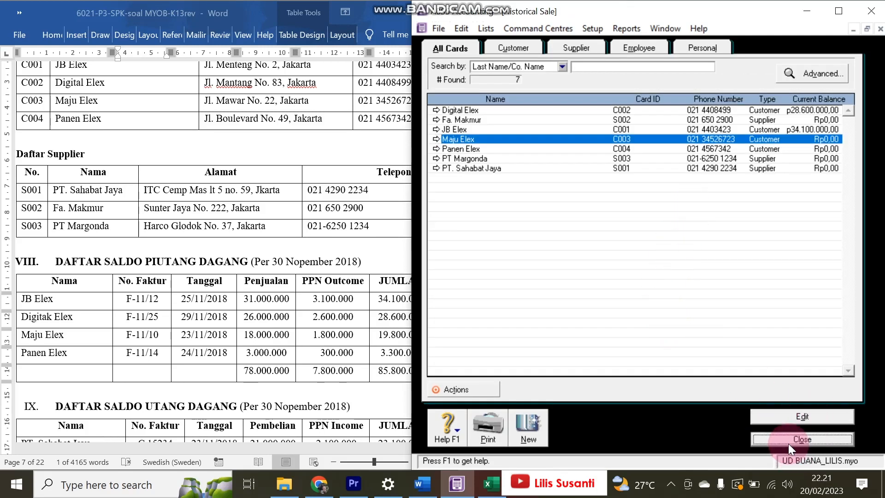
click(198, 310)
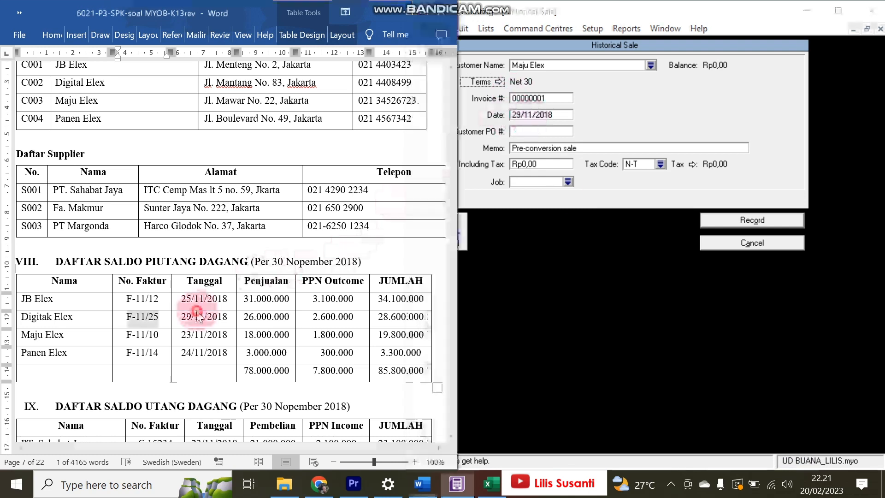
- Paste F-11/10 as Maju Elex's invoice number and change the date to 23/11/2018
drag(125, 339, 159, 338)
key(ctrl+c)
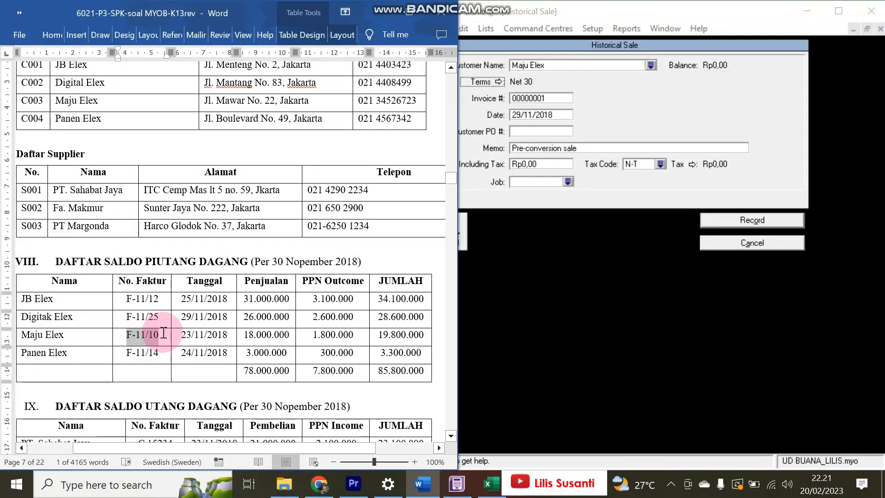
click(566, 97)
key(ctrl+v)
click(519, 123)
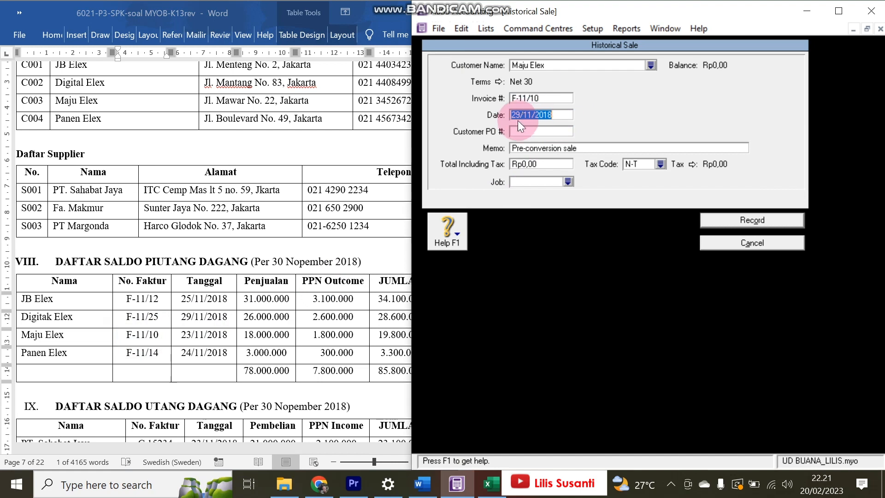
click(517, 117)
key(Delete)
text(3)
- Enter the Rp19.800.000 total including tax and record the sale
click(336, 335)
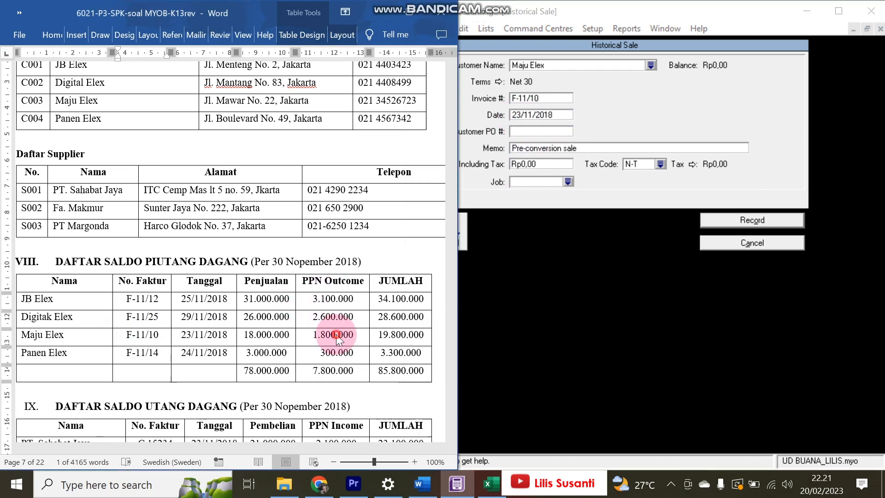
click(498, 212)
key(Tab)
key(Tab)
key(Tab)
text(19.800.000)
key(Tab)
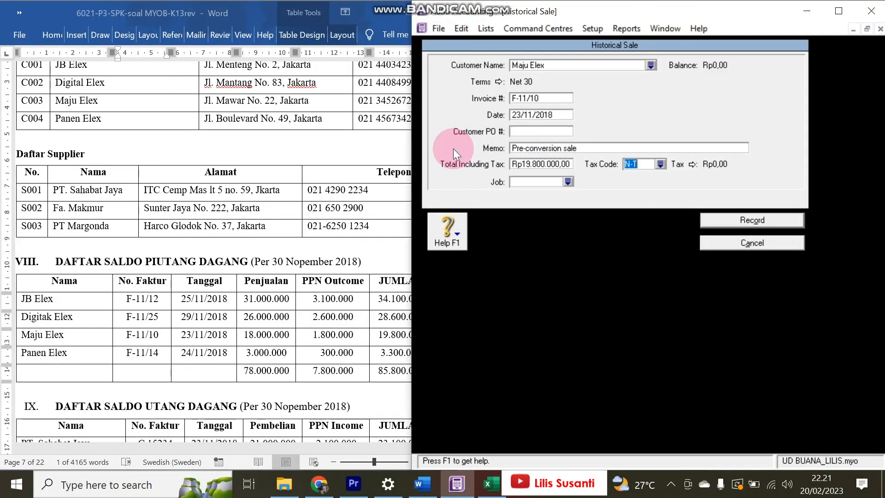
click(730, 221)
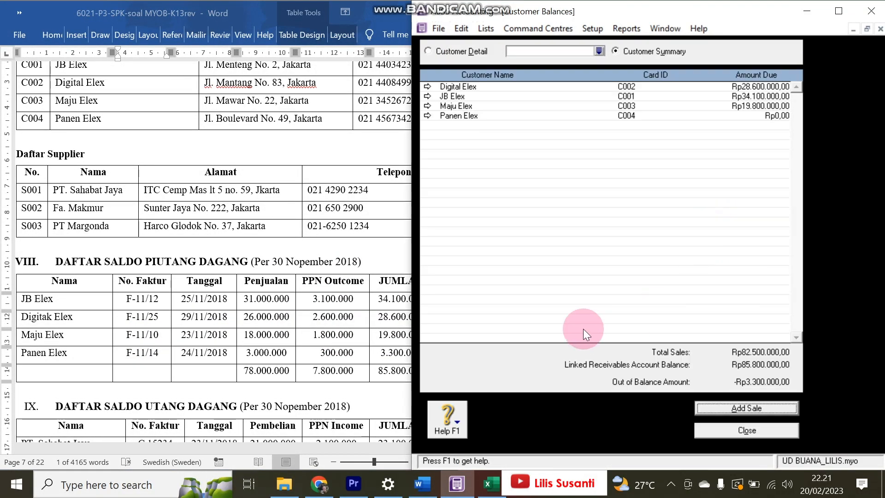
- Start a historical sale for Panen Elex with invoice number F-11/14 copied from Word
click(729, 408)
text(Panen Elex)
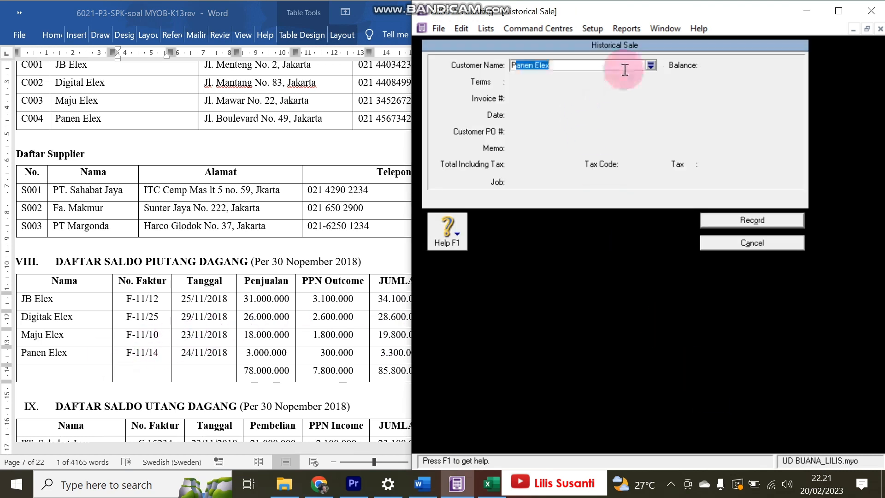
key(Tab)
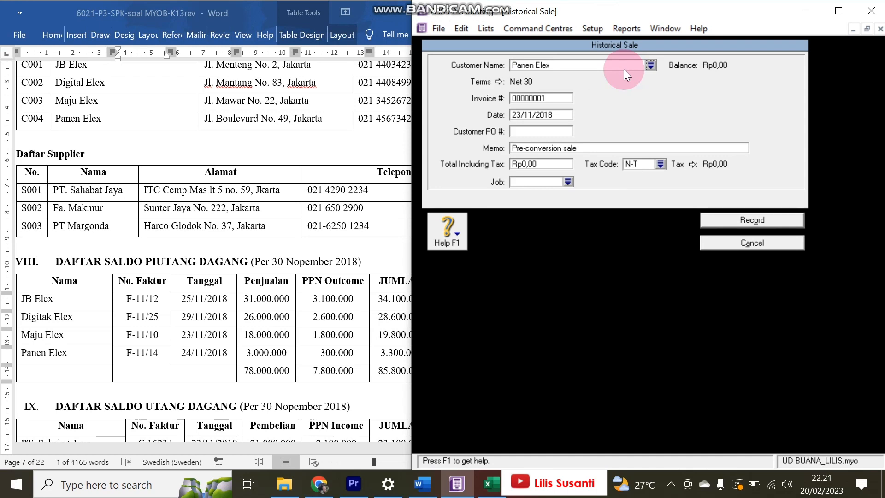
click(141, 350)
drag(126, 352, 159, 352)
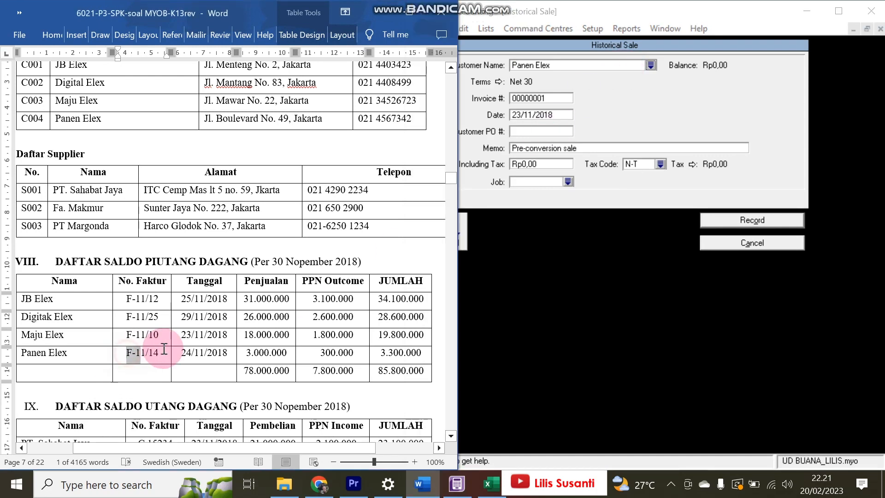
key(ctrl+c)
click(555, 98)
key(ctrl+v)
click(653, 66)
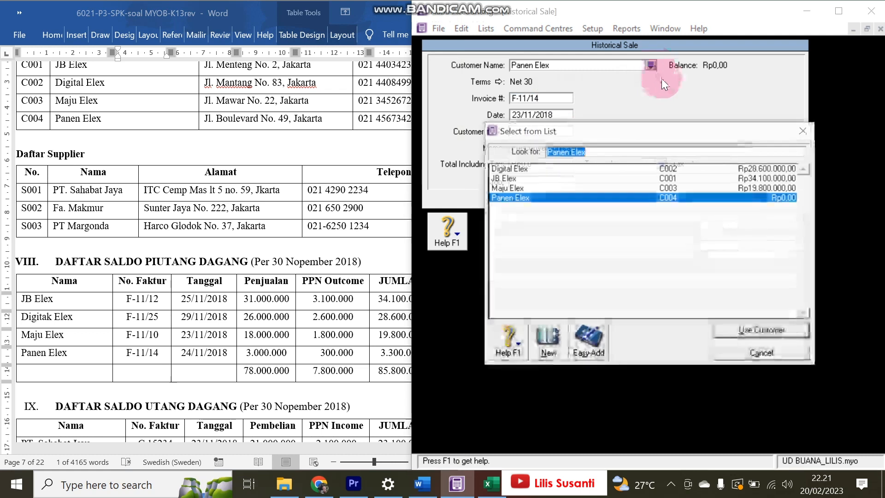
click(800, 134)
- Set the date to 24/11/2018 and total to Rp3.300.000, record it, and acknowledge the balanced message
click(551, 117)
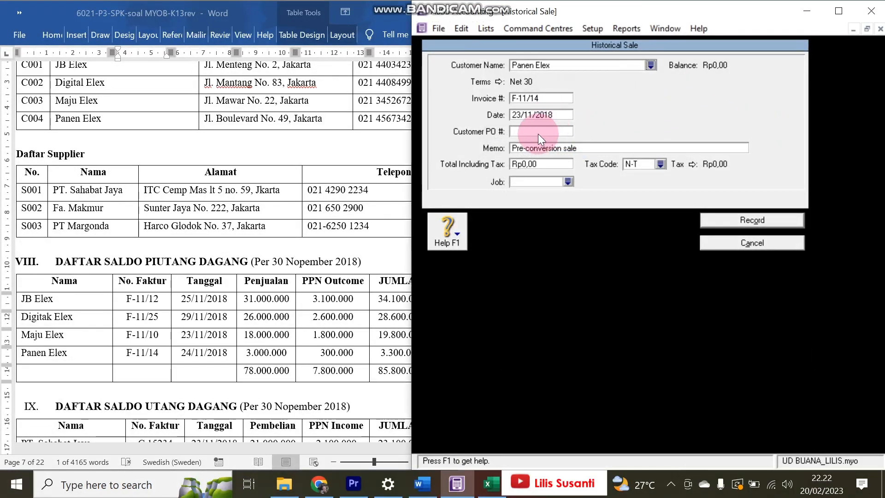
click(516, 115)
click(520, 115)
key(BackSpace)
text(4)
key(Tab)
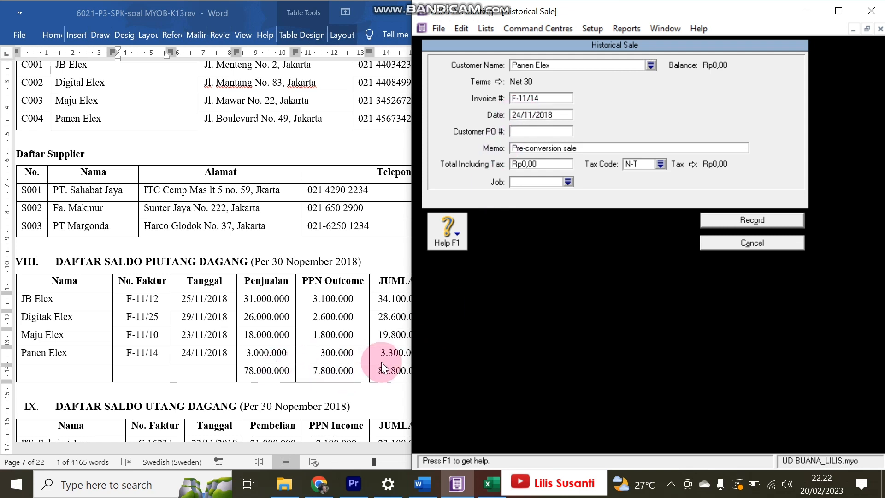
click(546, 164)
text(3.300.000)
key(Tab)
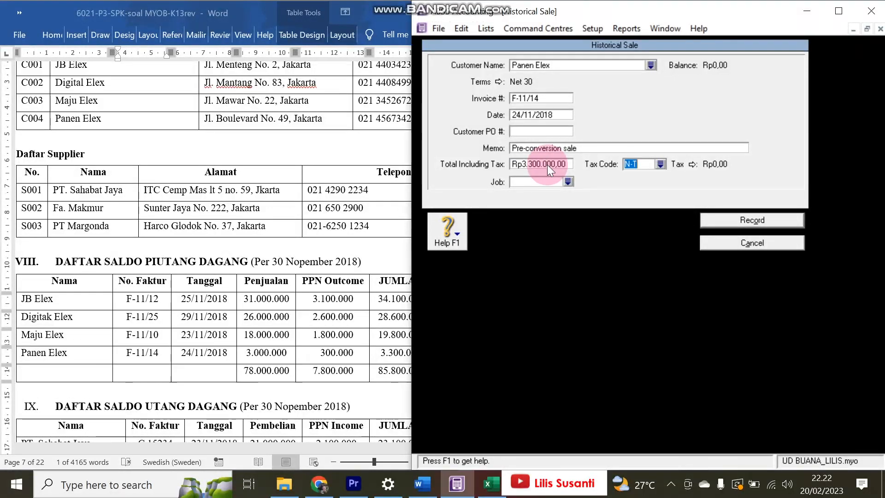
click(771, 218)
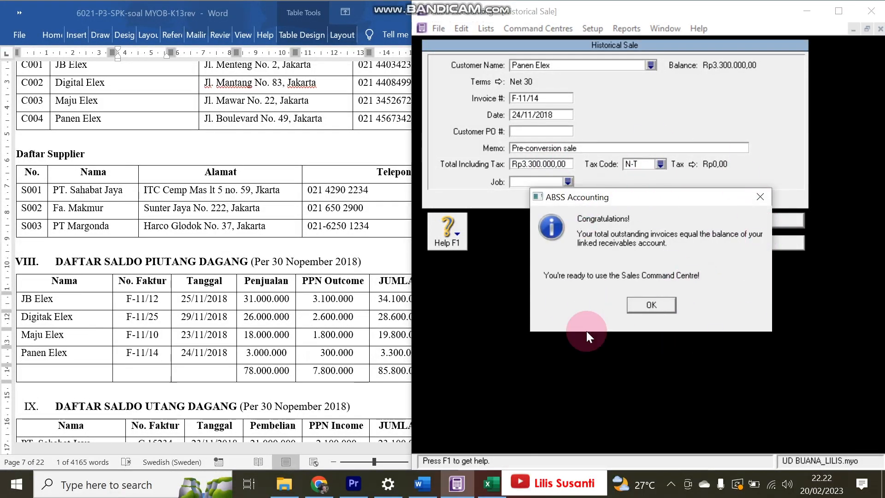
click(648, 305)
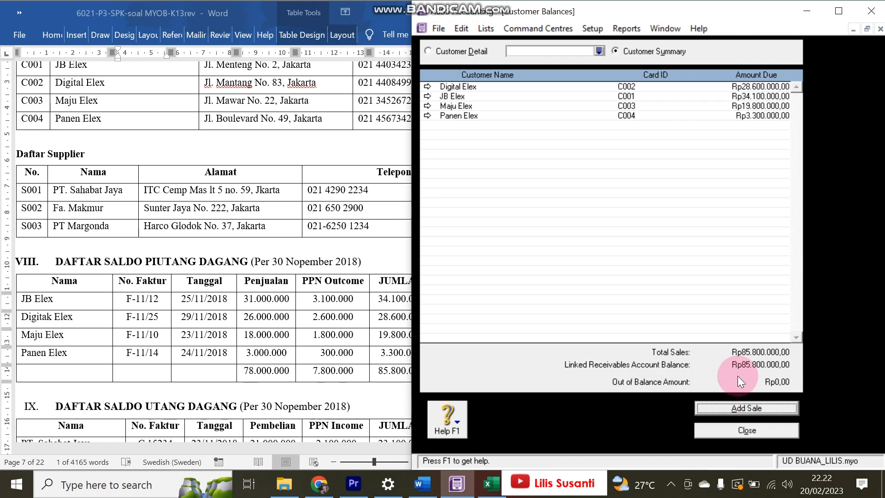
- Close the Customer Balances list and review the payables table in the Word document
click(588, 28)
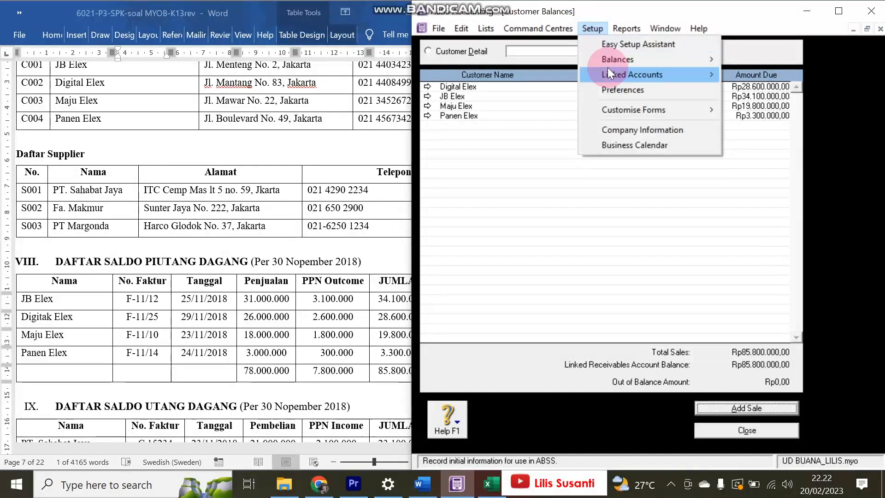
mouse_move(612, 74)
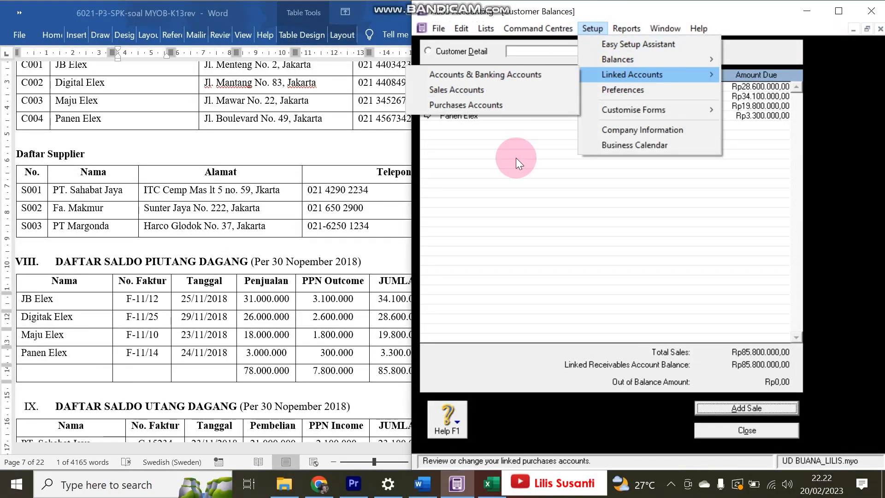
click(520, 211)
click(743, 431)
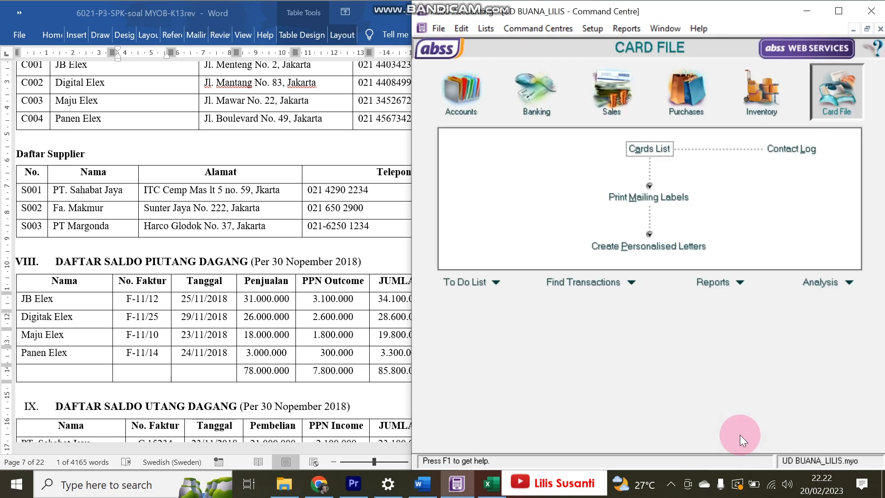
click(219, 305)
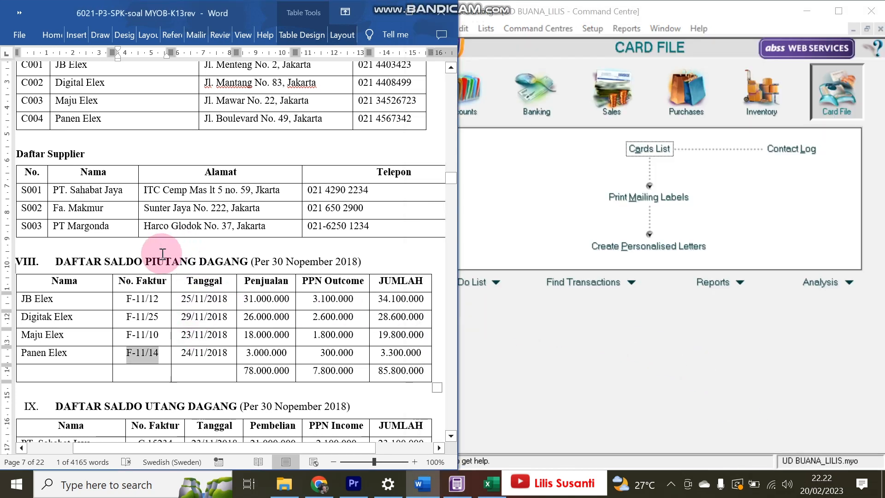
scroll(238, 310, down, 3)
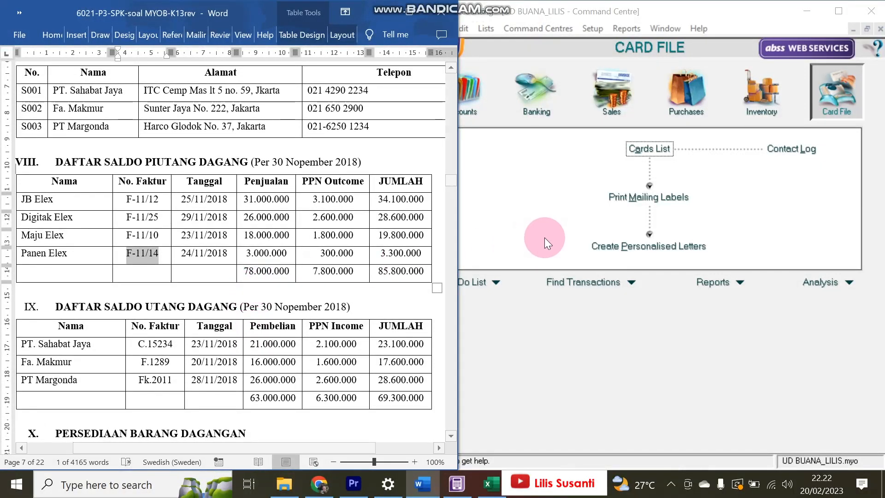
click(547, 208)
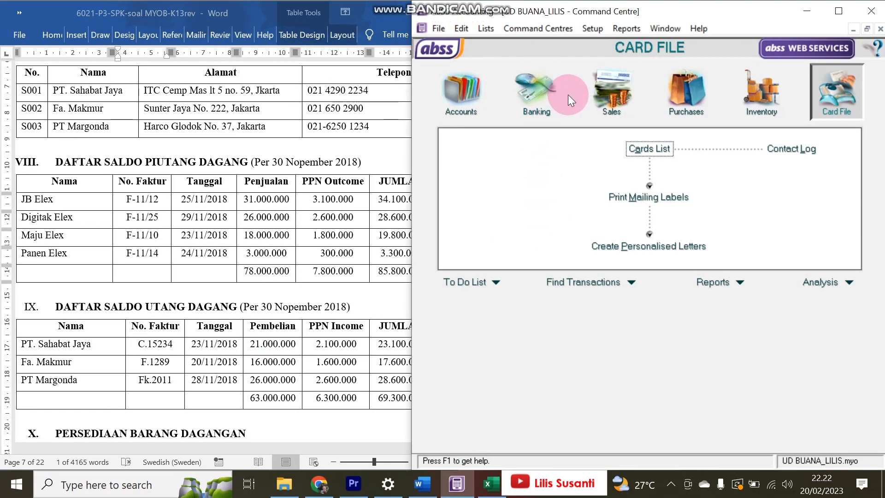
- Open Setup > Balances > Supplier Balances to view the three suppliers at Rp0,00
click(596, 33)
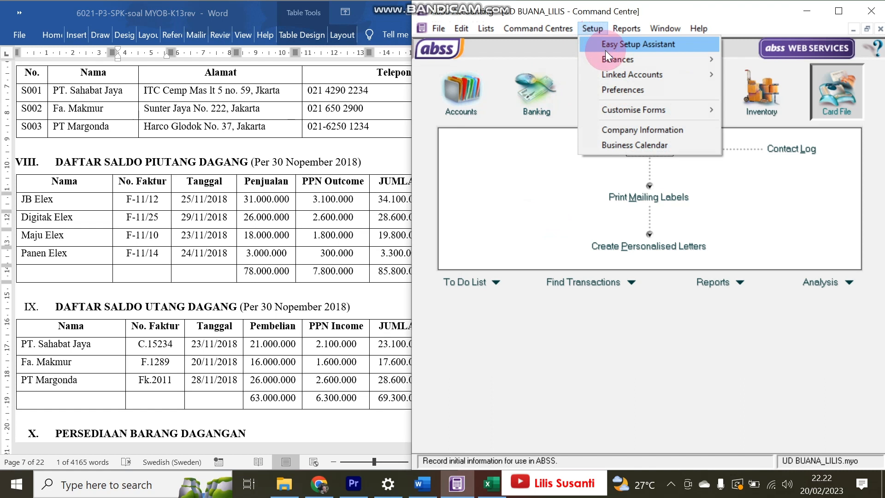
mouse_move(613, 59)
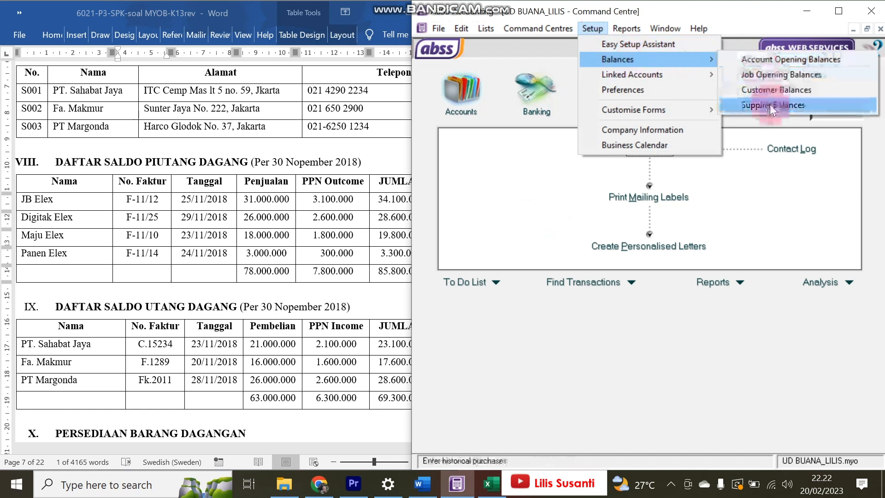
click(769, 104)
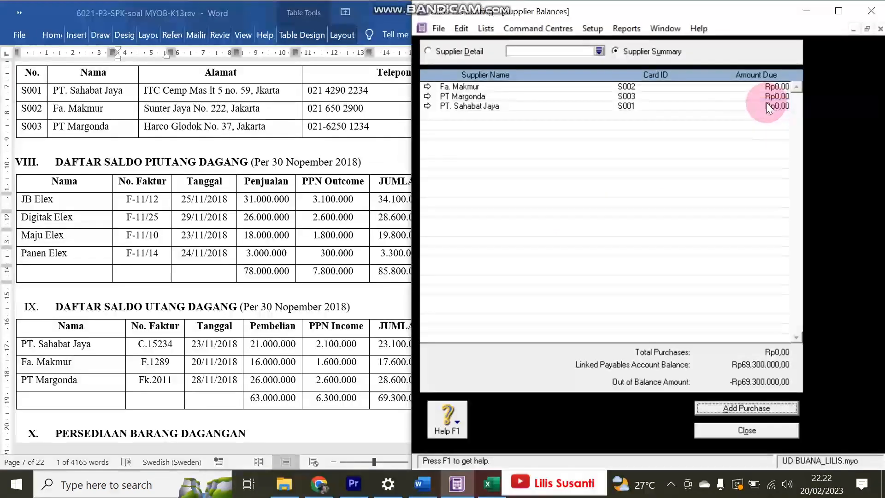
- Start a historical purchase and choose PT. Sahabat Jaya as the supplier
click(737, 409)
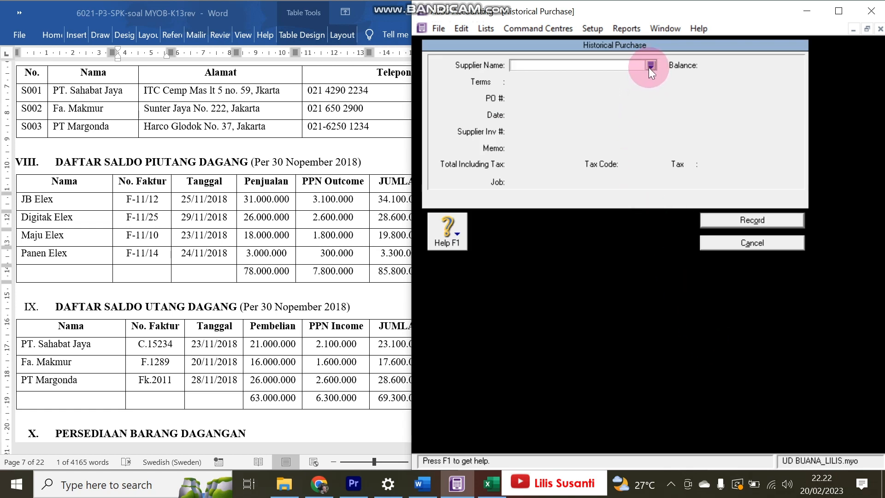
click(598, 27)
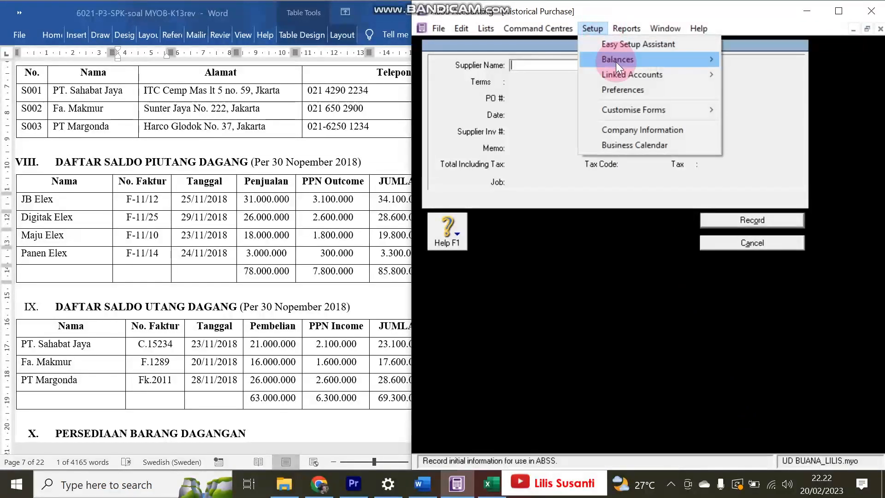
mouse_move(617, 65)
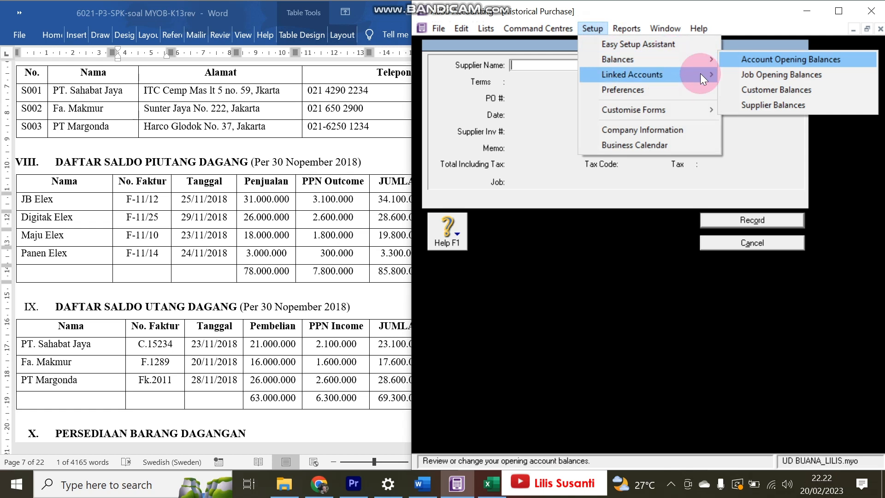
click(756, 153)
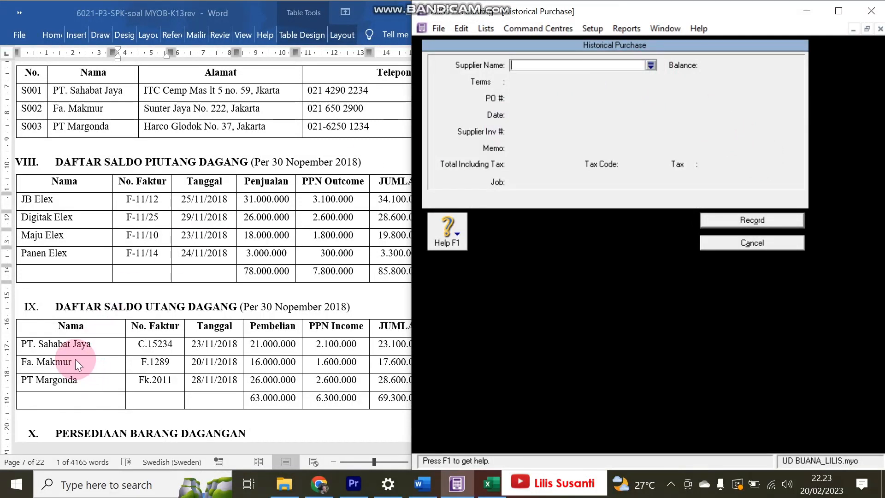
text(PT Margonda)
key(Tab)
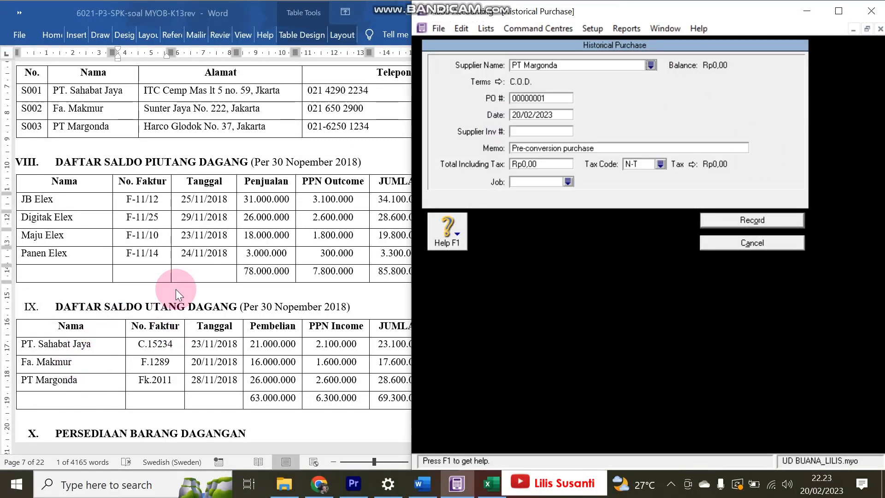
click(650, 65)
double_click(523, 191)
click(540, 103)
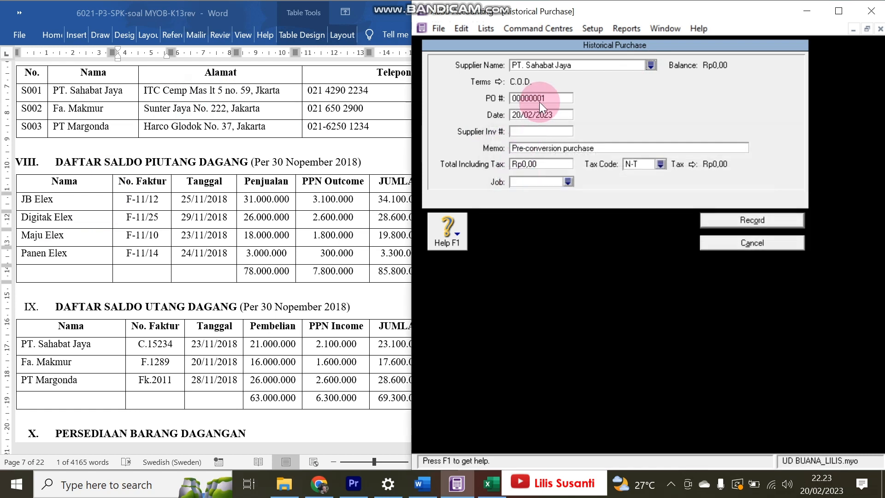
- Review the purchase's credit terms and set the early payment discount to 0%
click(499, 82)
click(688, 159)
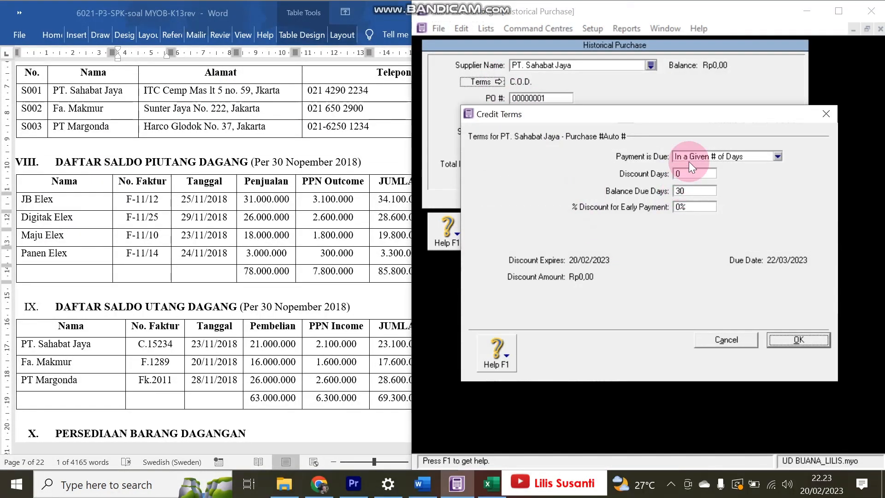
click(632, 197)
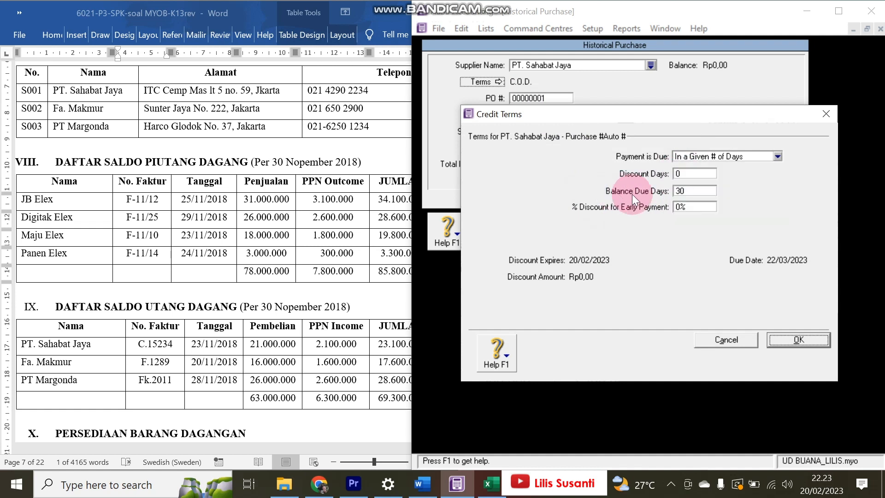
click(687, 190)
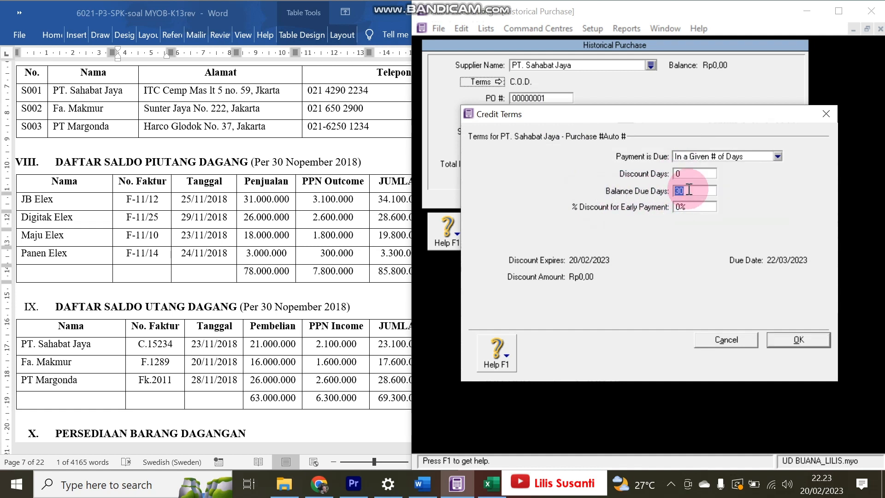
click(788, 351)
click(496, 81)
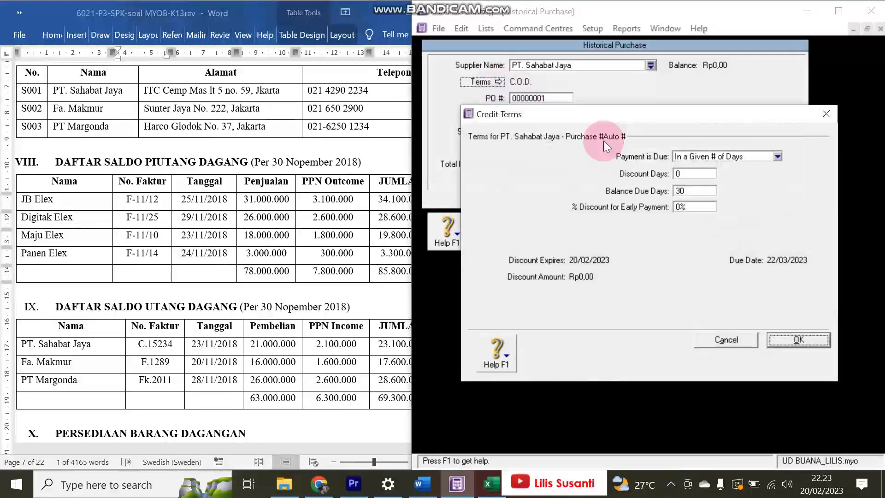
click(684, 173)
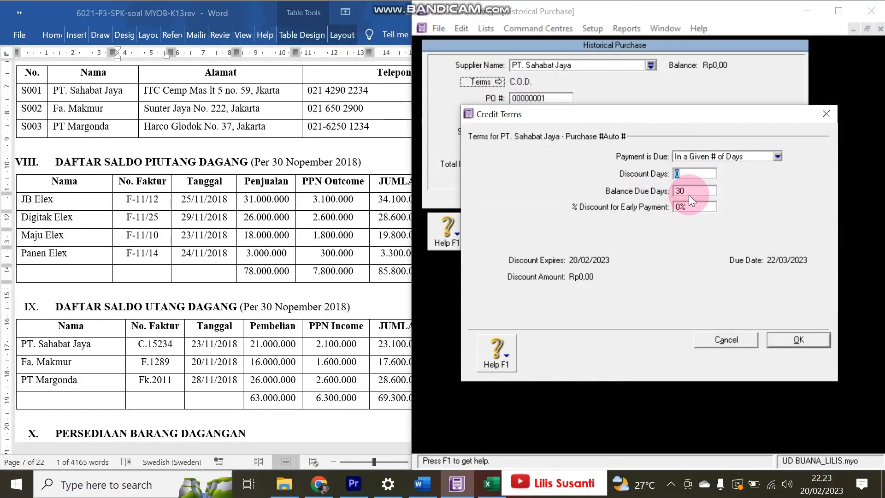
click(693, 206)
key(BackSpace)
key(Tab)
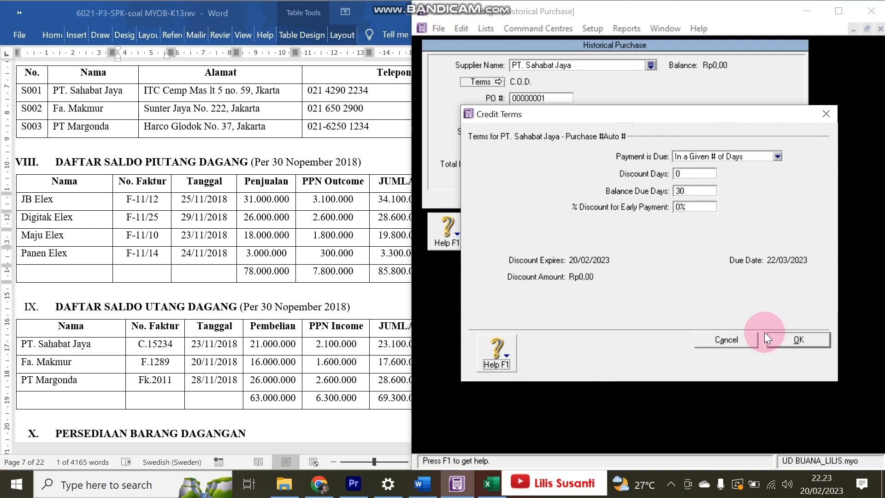
click(787, 337)
- Enter date 23/11/2018, PO number C.15234 and total Rp23.100.000, then record the purchase
click(542, 118)
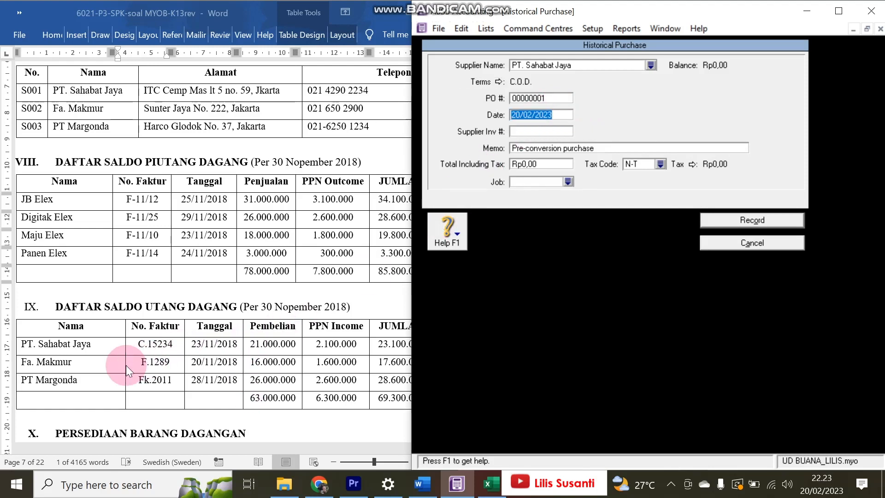
text(2)
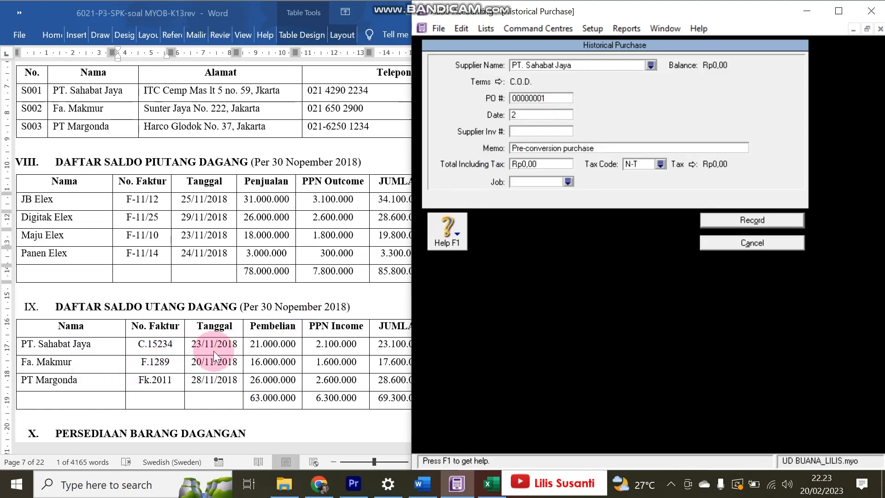
text(3/11/2018)
key(Tab)
drag(132, 348, 177, 347)
key(ctrl+c)
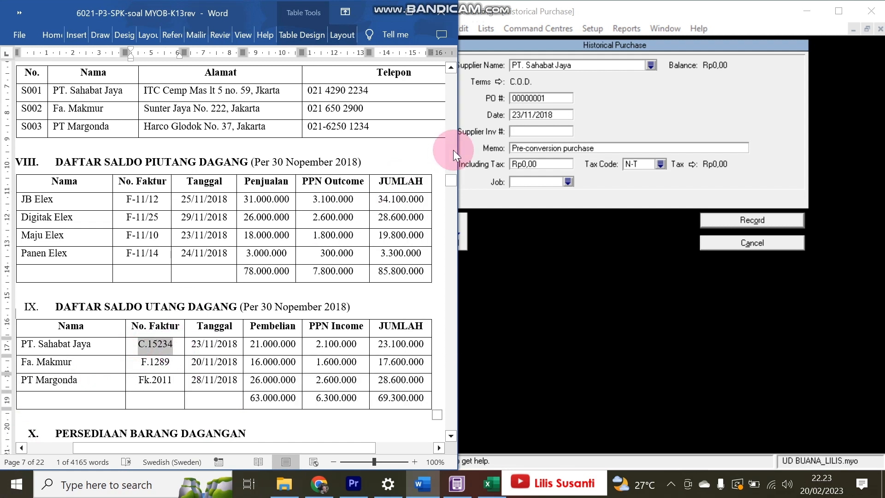
click(552, 97)
key(ctrl+v)
key(Tab)
key(Tab)
key(Tab)
key(Tab)
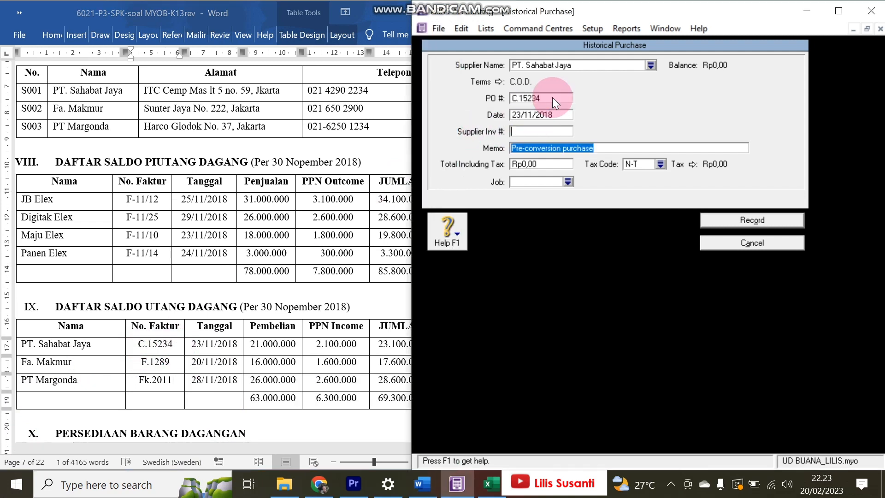
text(23.100.000)
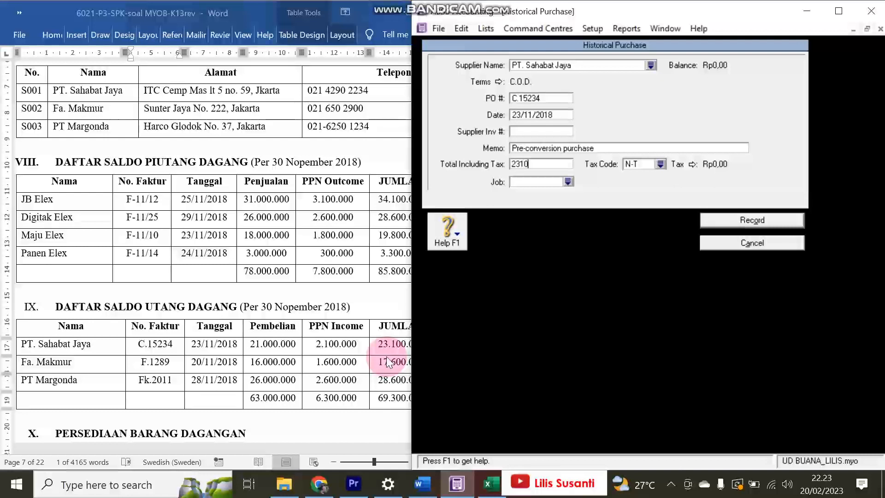
key(Tab)
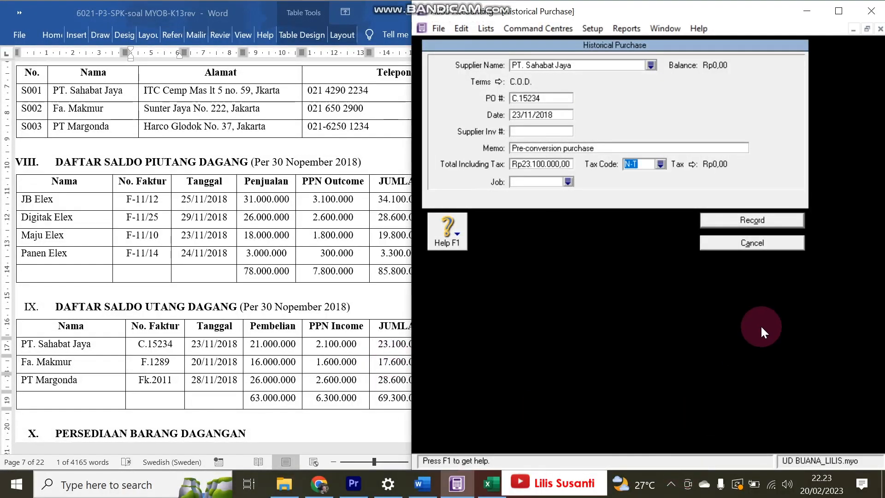
click(750, 220)
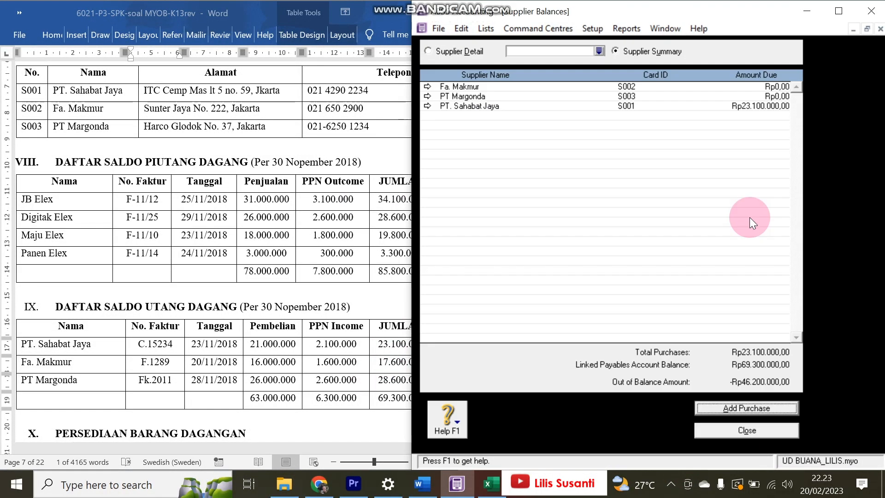
- Start a historical purchase for Fa. Makmur with PO number F.1289
click(742, 413)
click(650, 65)
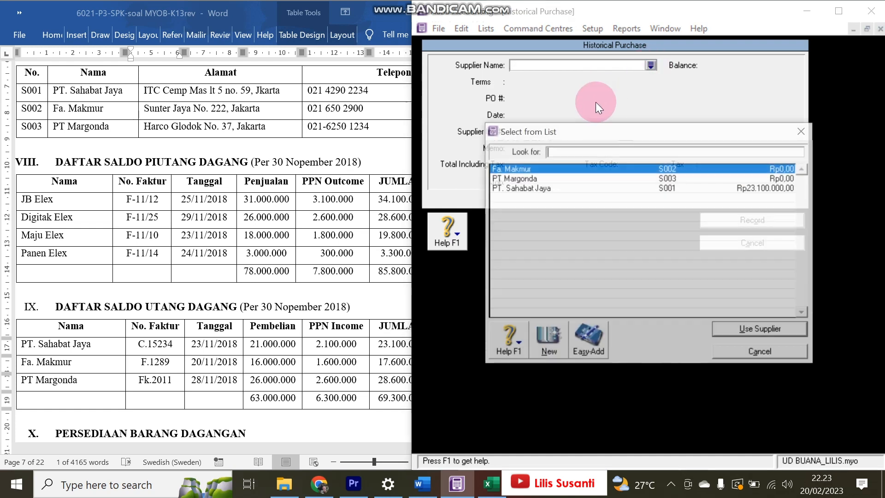
double_click(543, 170)
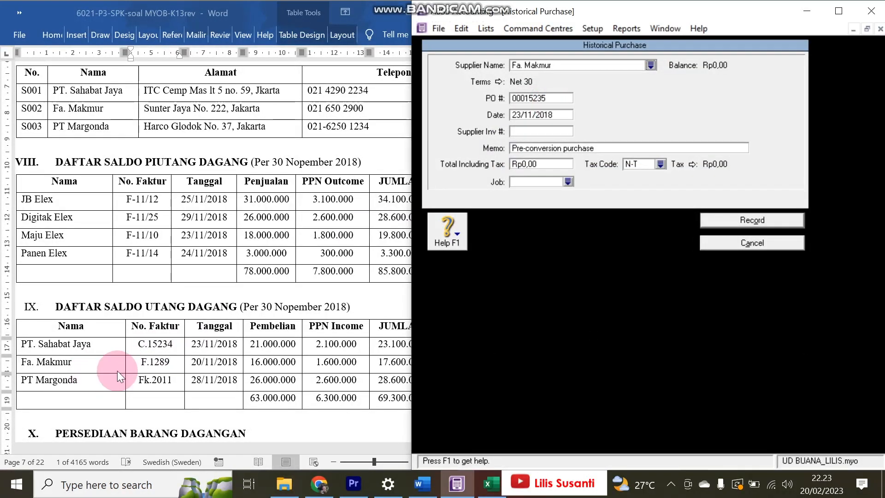
click(154, 364)
drag(154, 365, 172, 367)
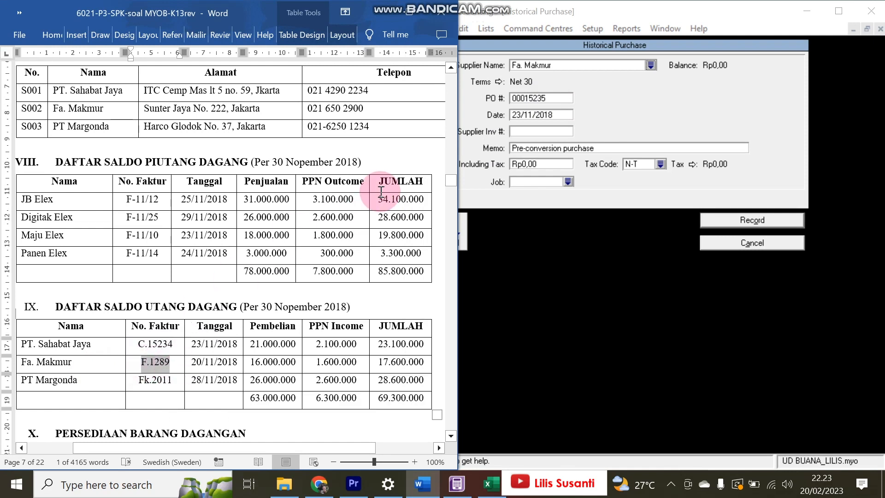
click(553, 99)
key(ctrl+v)
- Date it 20/11/2018, enter the Rp17.600.000 total, record it, and begin another purchase
key(Tab)
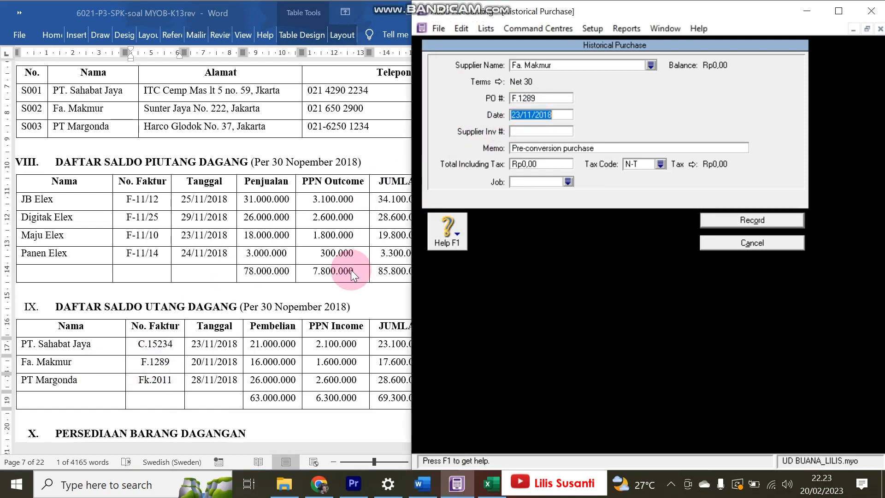
text(20/11/2018)
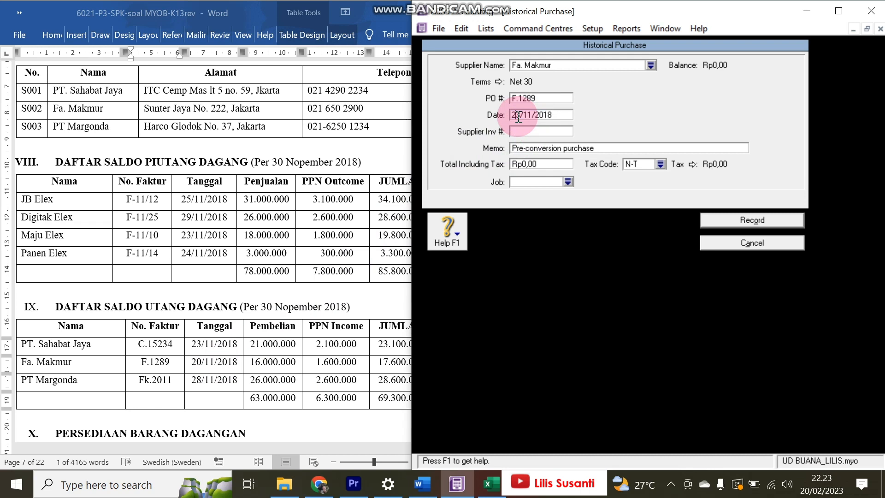
key(Tab)
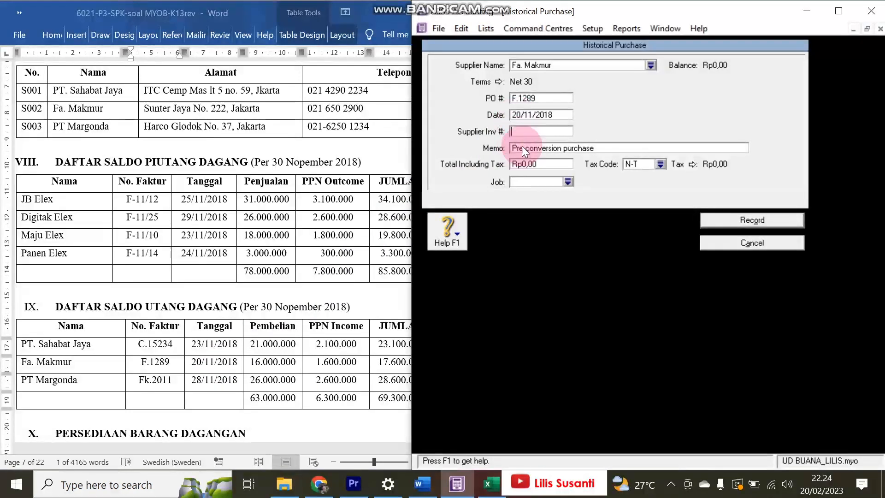
click(539, 166)
text(17)
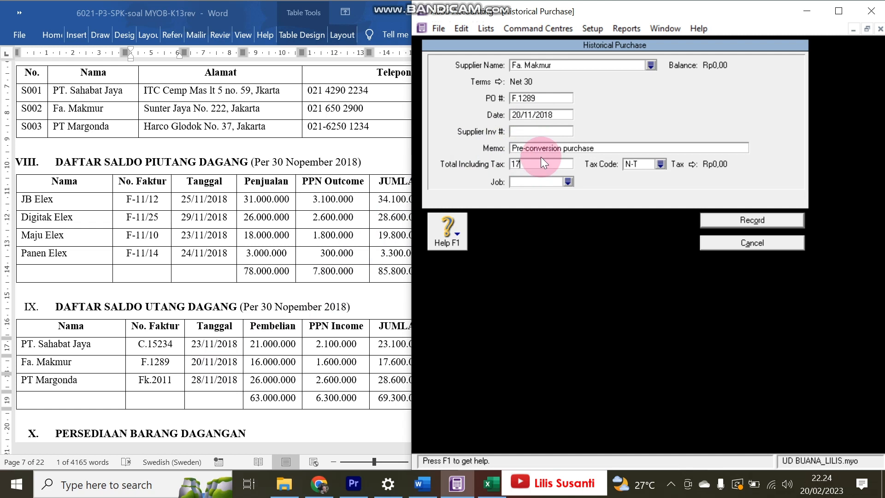
text(.600.000)
key(Tab)
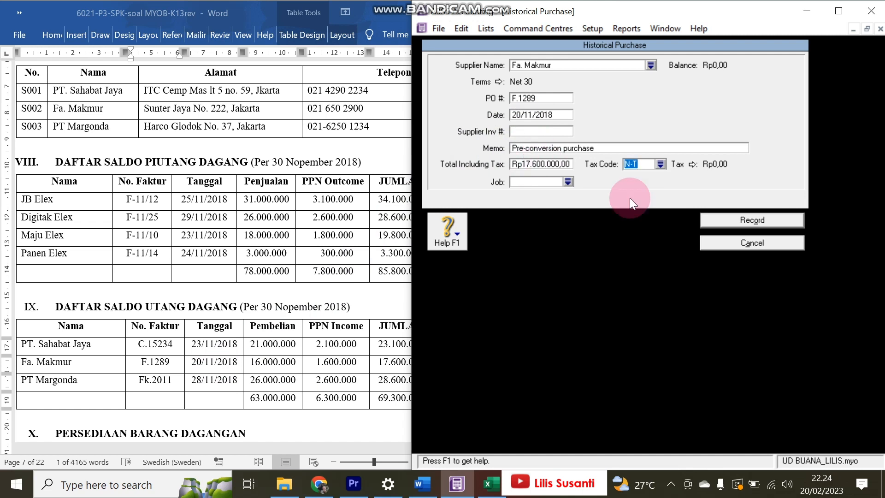
click(747, 218)
click(738, 408)
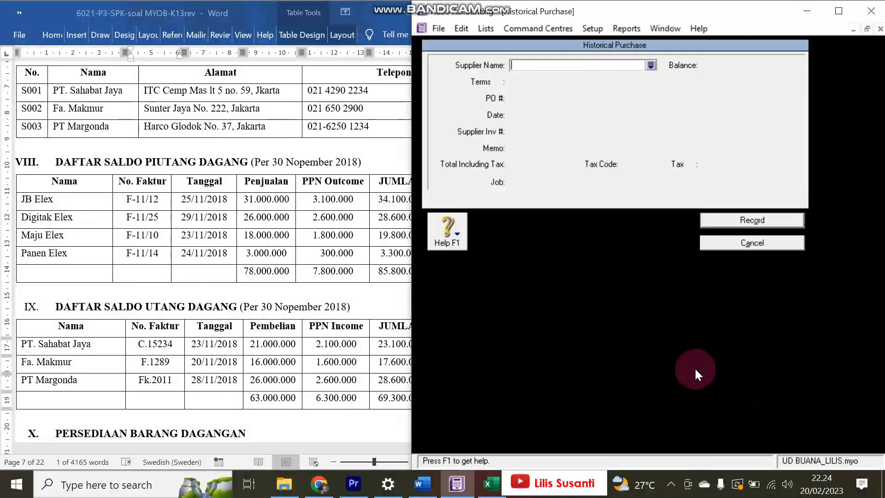
- Choose PT Margonda as supplier with credit terms due in 30 days
click(650, 65)
double_click(549, 179)
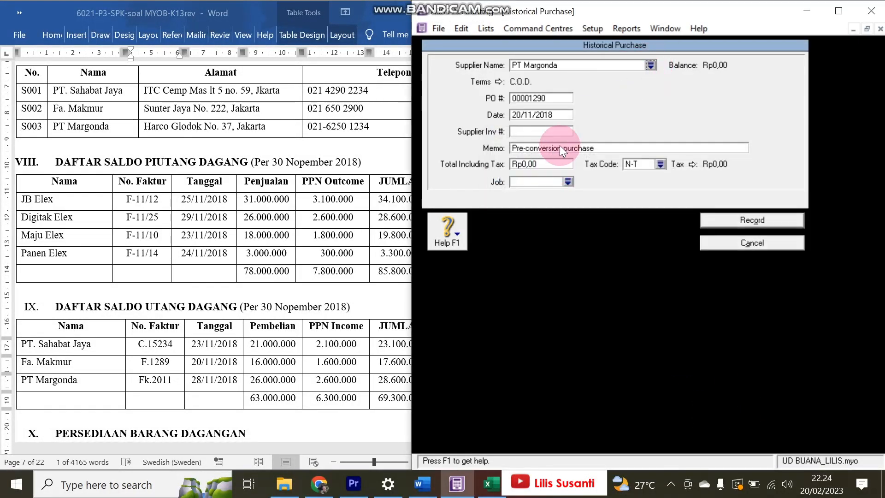
click(501, 82)
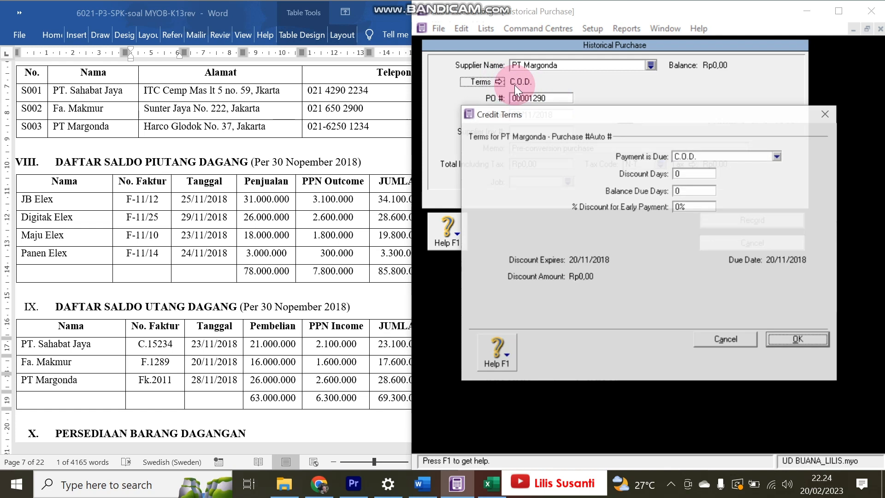
click(687, 158)
click(693, 186)
click(687, 189)
text(30)
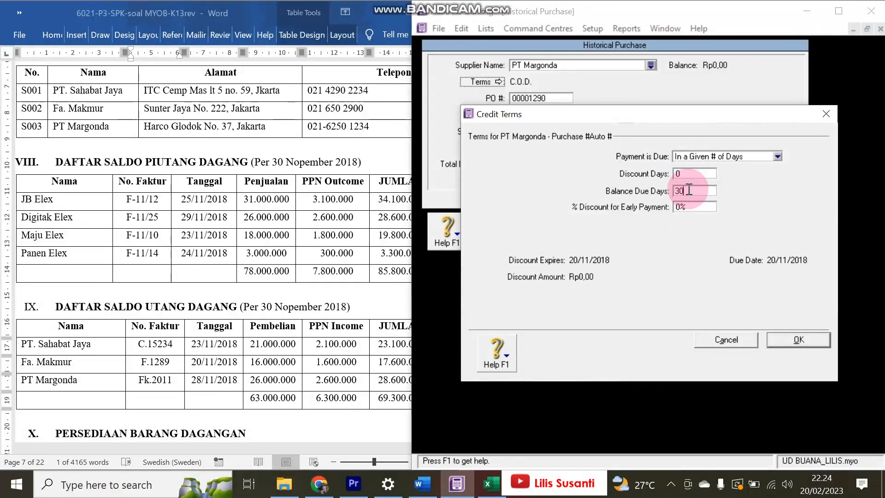
click(800, 343)
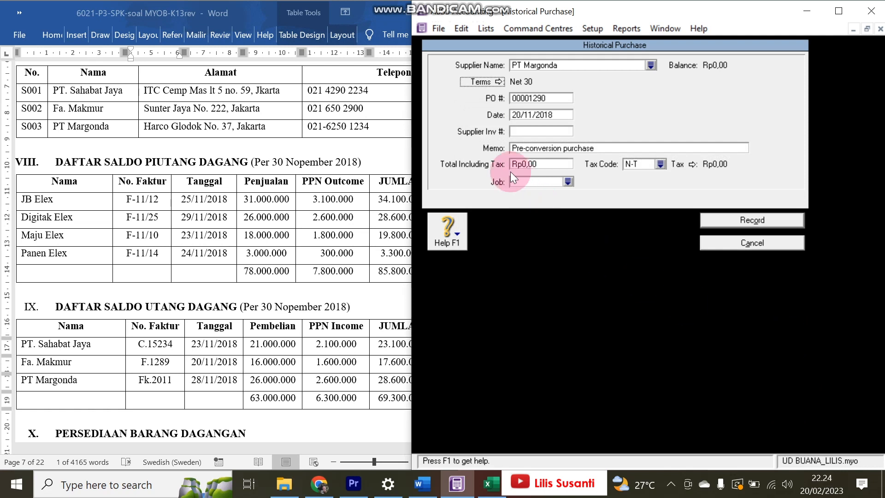
- Set the PO number to Fk.2011 and the date to 28/11/2018
click(209, 376)
drag(139, 380, 175, 377)
key(ctrl+c)
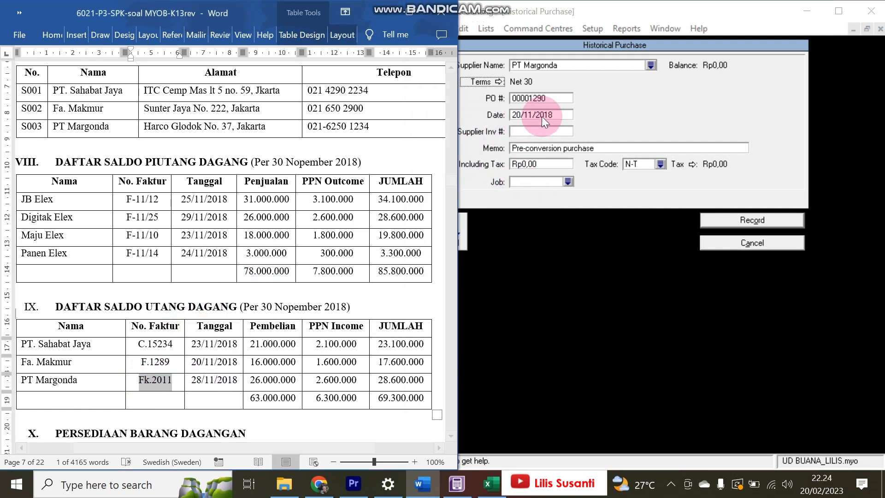
click(550, 98)
key(ctrl+v)
click(515, 113)
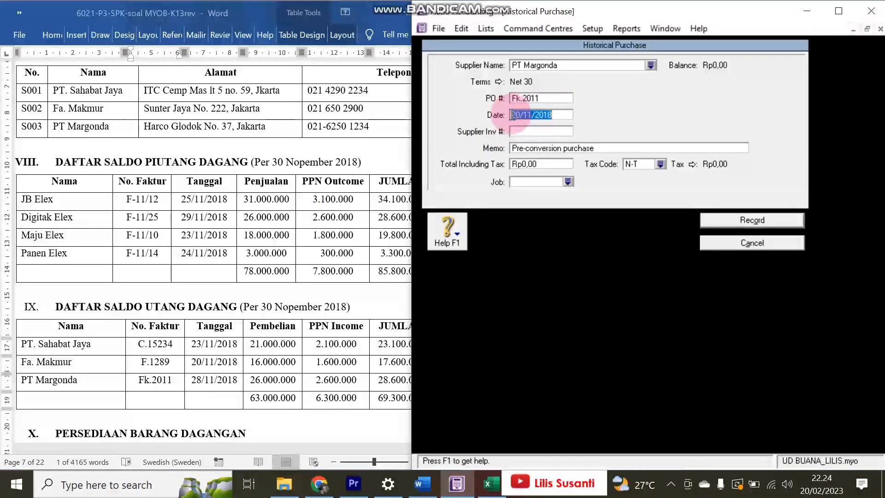
click(519, 115)
key(BackSpace)
text(8)
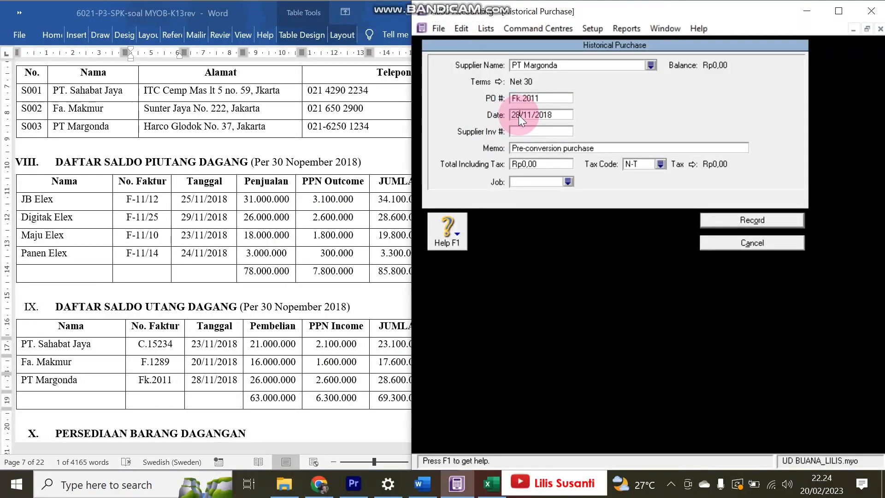
- Enter the Rp28.600.000 total, record the purchase, and acknowledge the balanced payables message
click(544, 167)
text(28.600.000)
key(Tab)
click(729, 219)
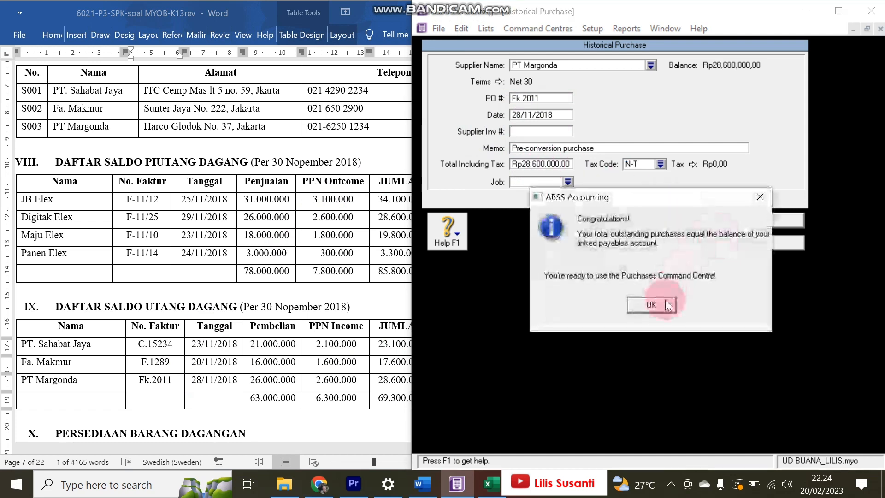
click(645, 303)
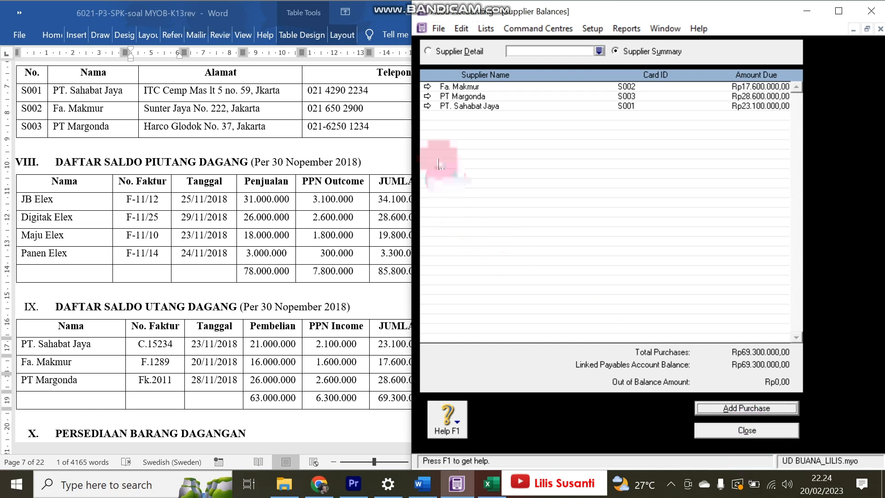
- Dismiss the historical purchase window and close Fa. Makmur's supplier card
click(428, 86)
click(428, 89)
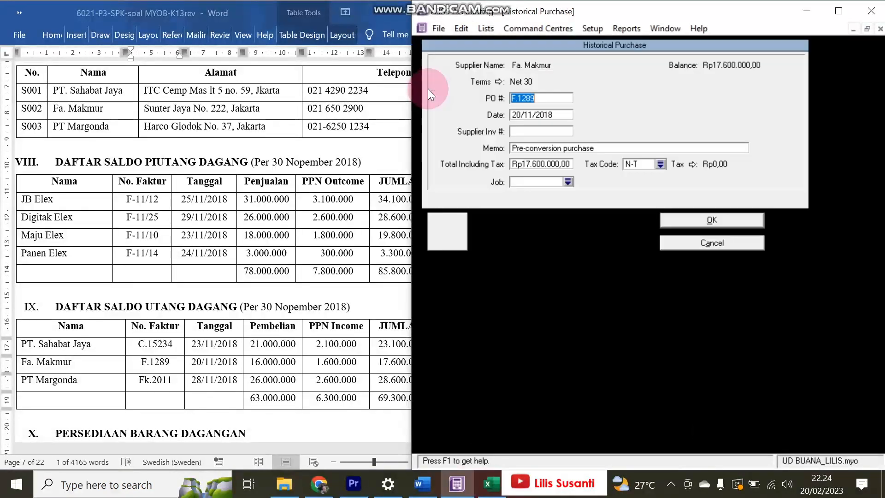
click(750, 240)
click(746, 431)
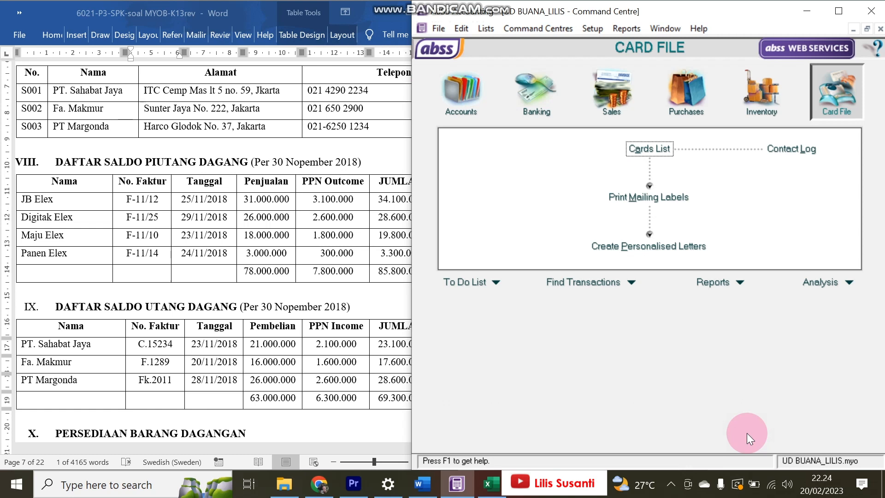
- Show the Transaction Journal's All tab starting from 01/02/2000
click(461, 89)
click(622, 241)
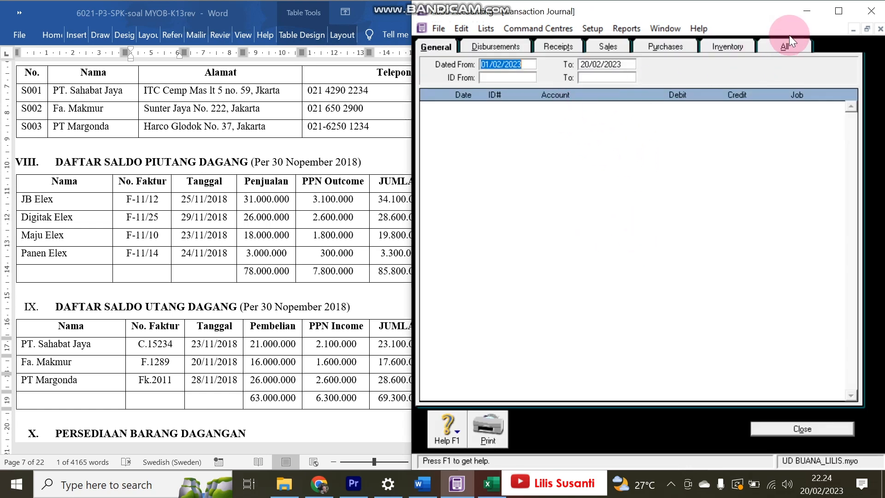
click(790, 37)
click(530, 68)
key(BackSpace)
key(BackSpace)
text(00)
key(Tab)
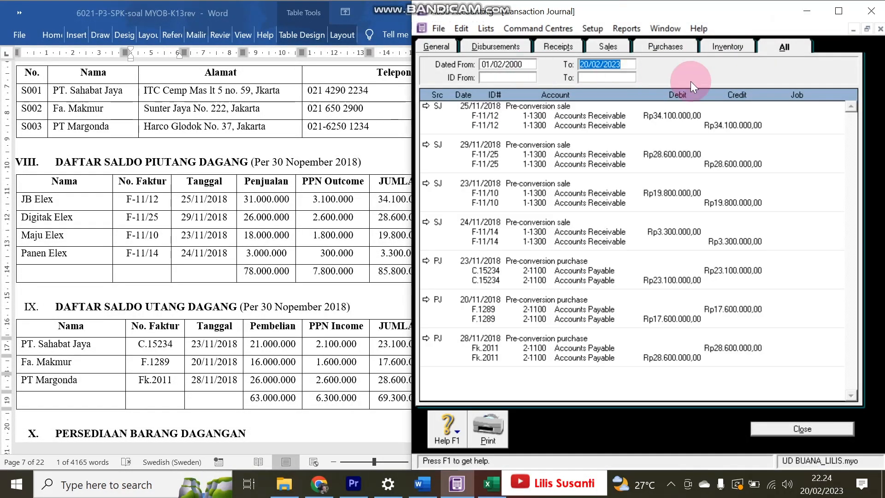
- Review the Purchases and Sales entries, including the JB Elex 25/11/2018 sale, then close the journal
click(662, 49)
click(614, 49)
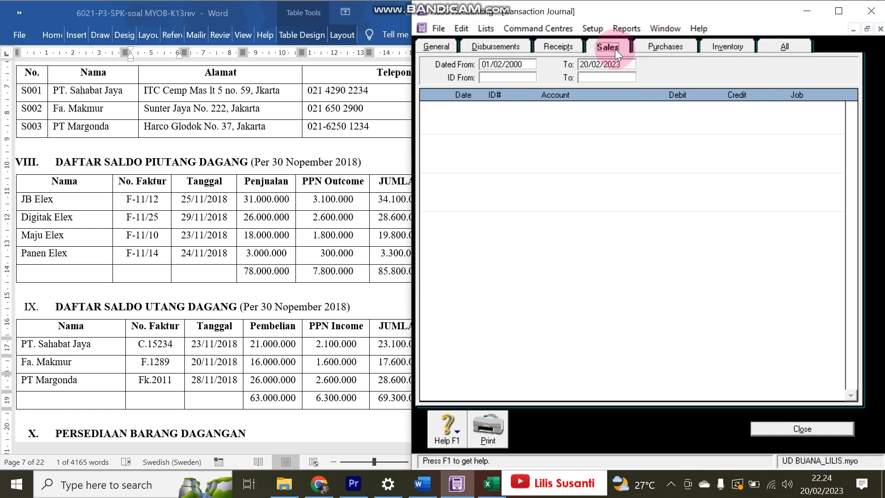
click(425, 184)
click(737, 244)
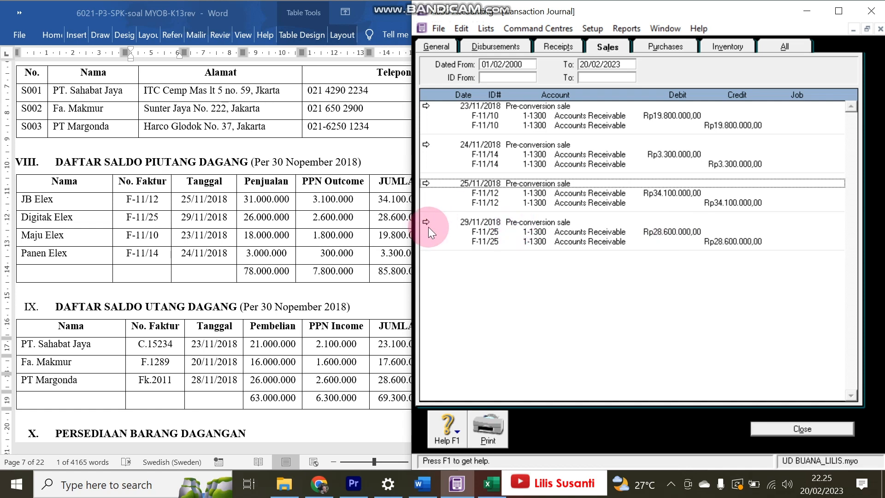
click(194, 325)
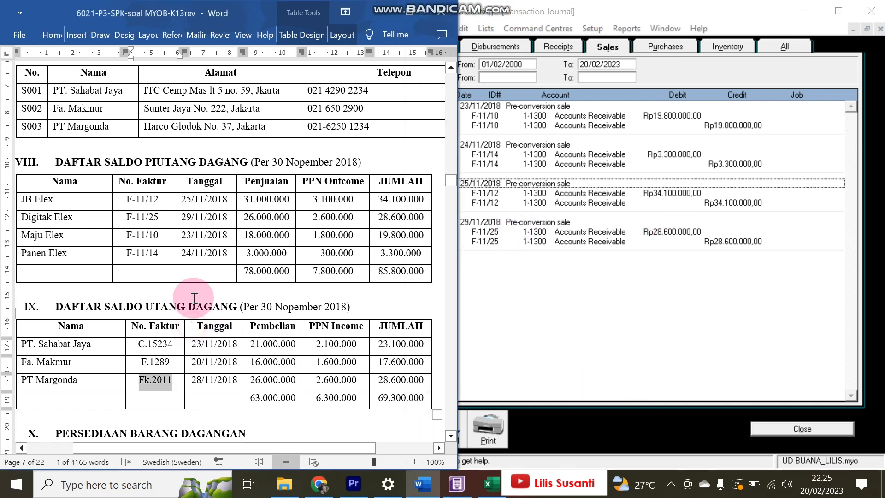
scroll(220, 194, down, 5)
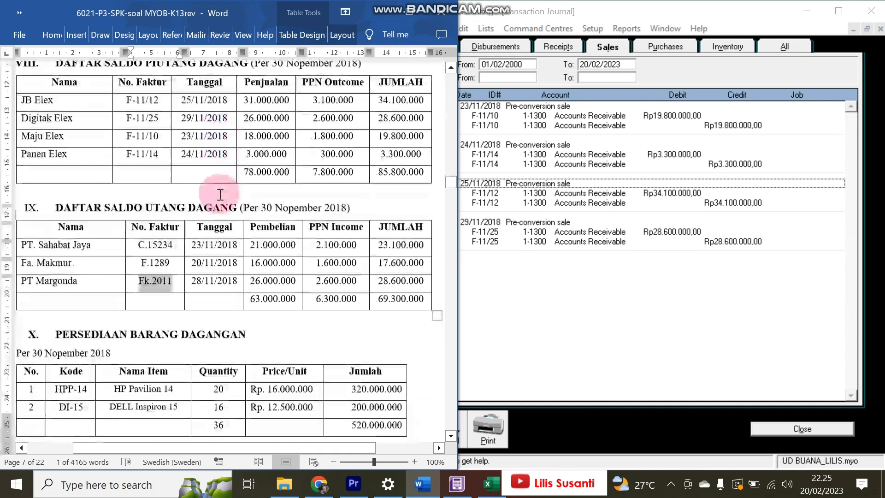
scroll(221, 191, up, 2)
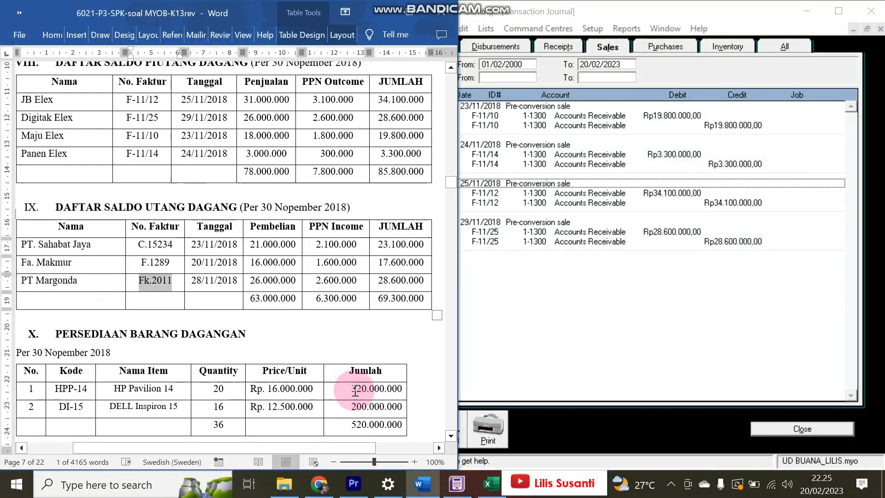
click(779, 429)
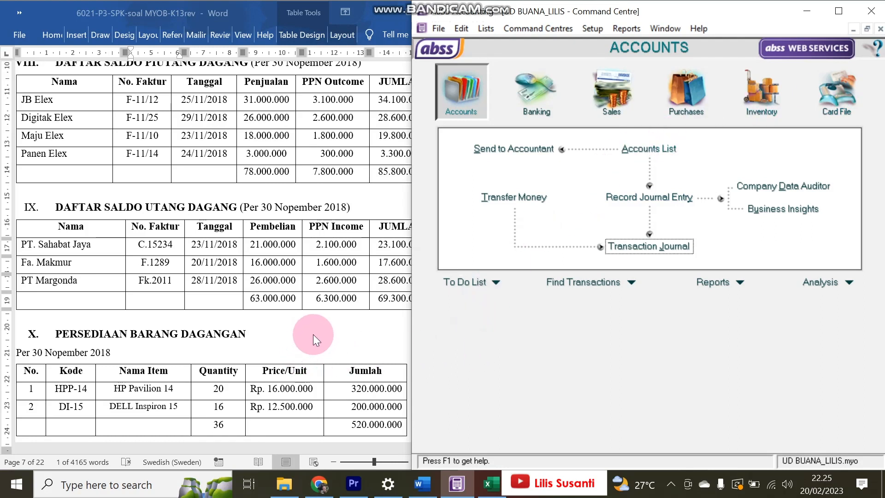
- Open the Inventory Items List and start a new item
click(763, 92)
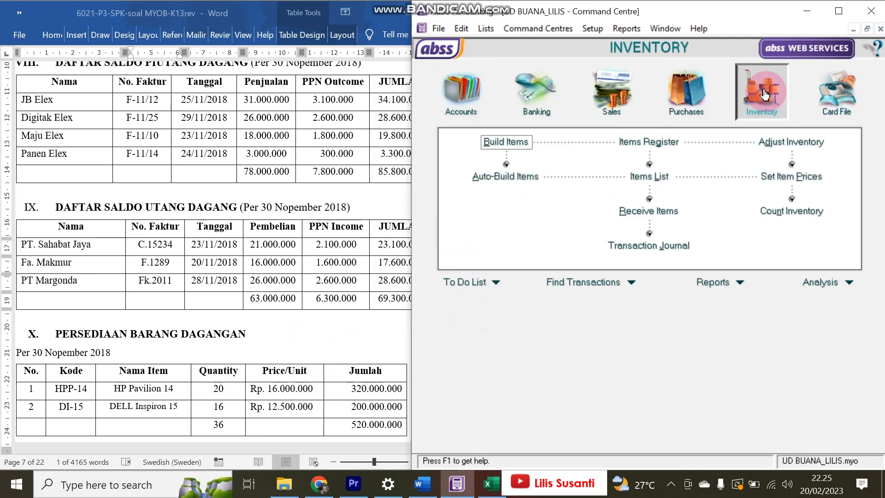
click(204, 374)
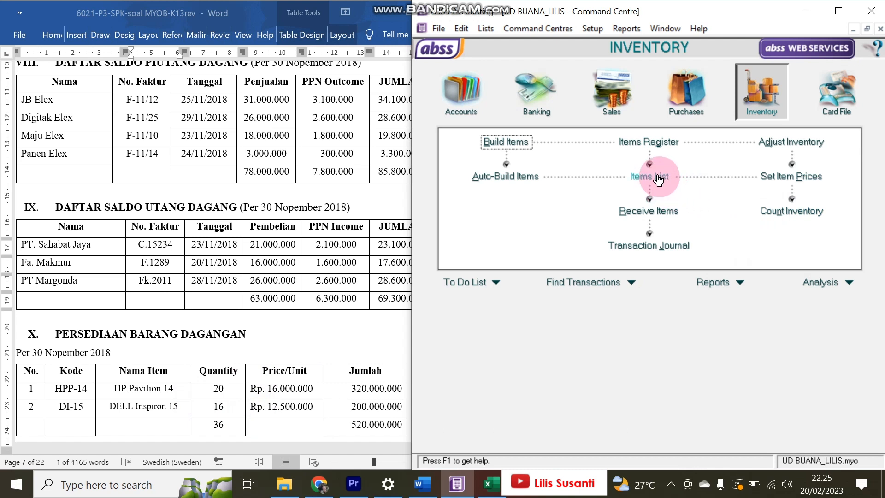
click(333, 306)
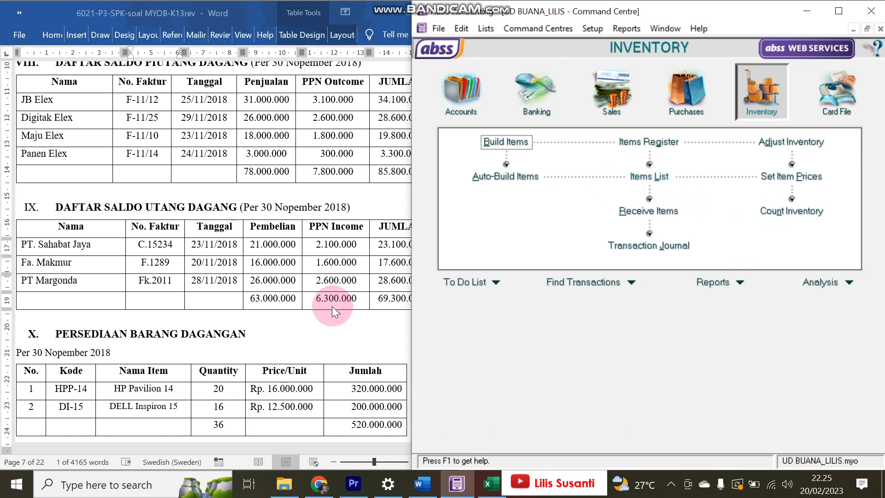
click(636, 182)
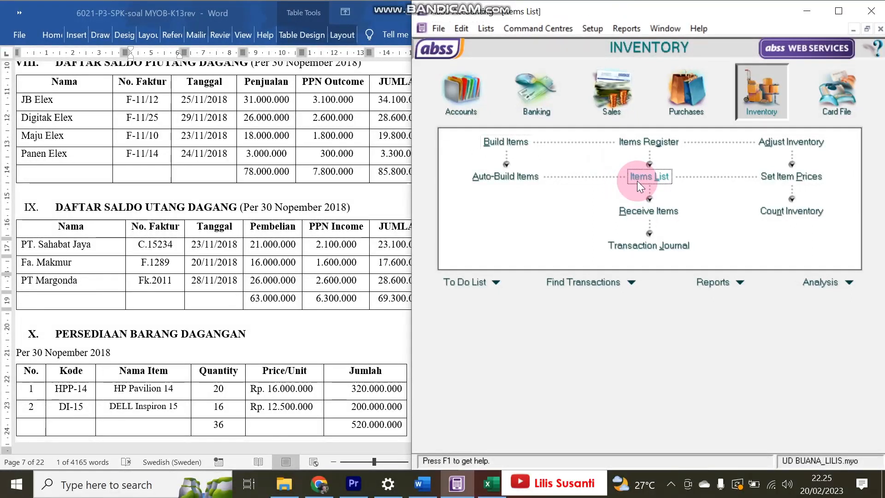
click(531, 429)
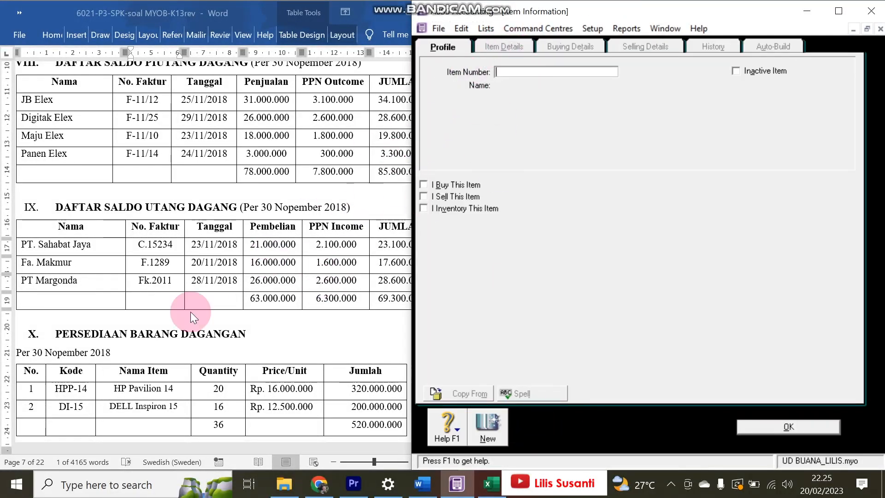
- Enter item number HPP-14 and name HP Pavilion 14 from the exercise document
click(53, 390)
drag(53, 390, 87, 390)
key(ctrl+c)
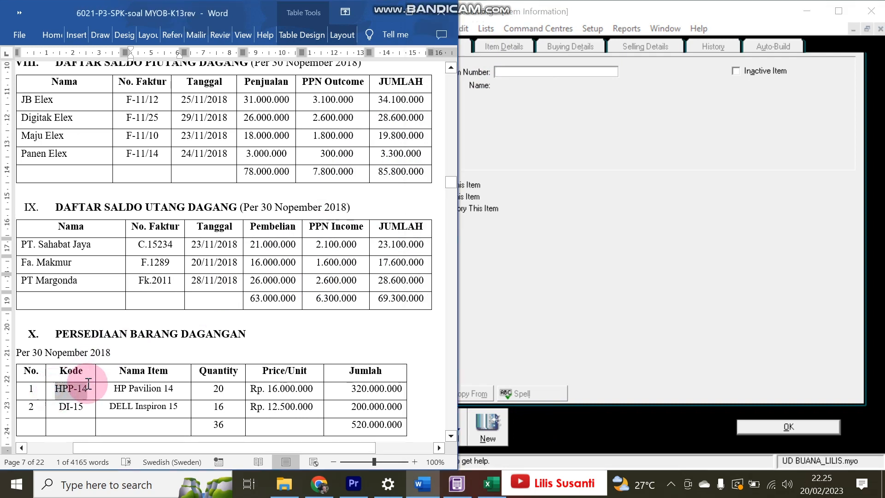
click(535, 71)
key(ctrl+v)
key(Tab)
click(285, 376)
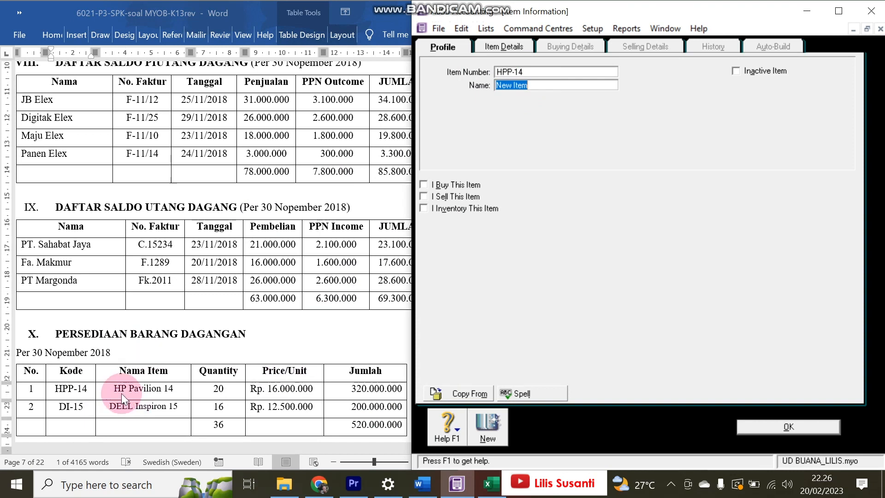
drag(112, 388, 173, 388)
key(ctrl+c)
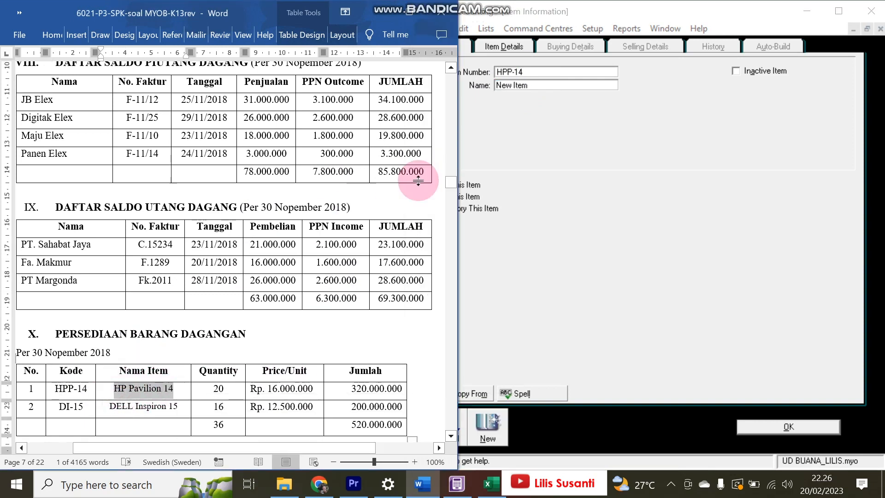
click(557, 103)
click(483, 83)
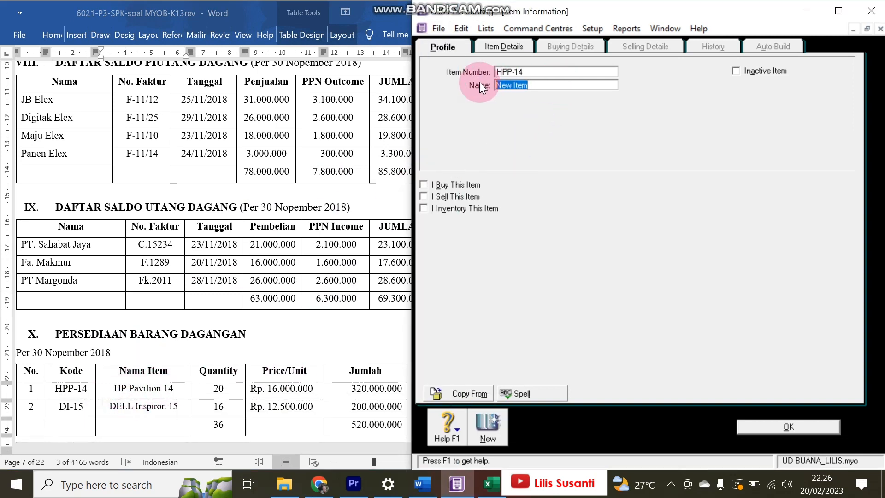
key(ctrl+v)
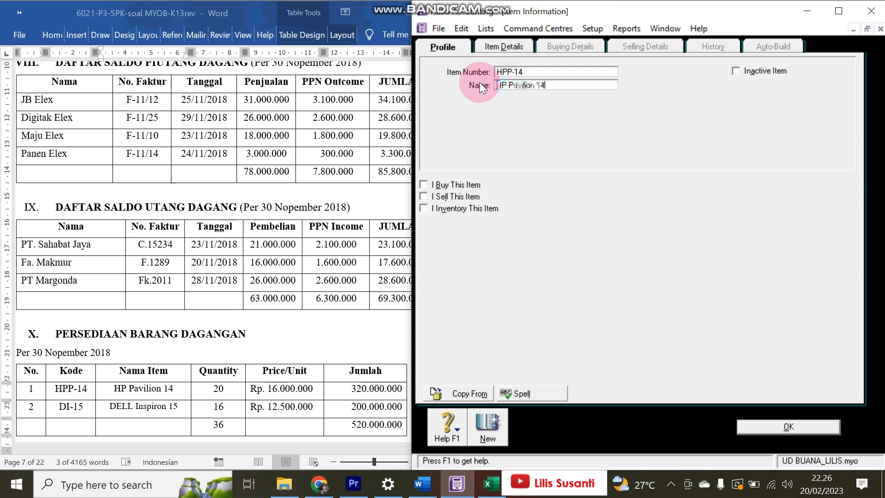
- Tick I Buy, I Sell, I Inventory and link accounts 5-1100, 4-1100 and 1-1500
click(424, 184)
click(425, 196)
click(425, 208)
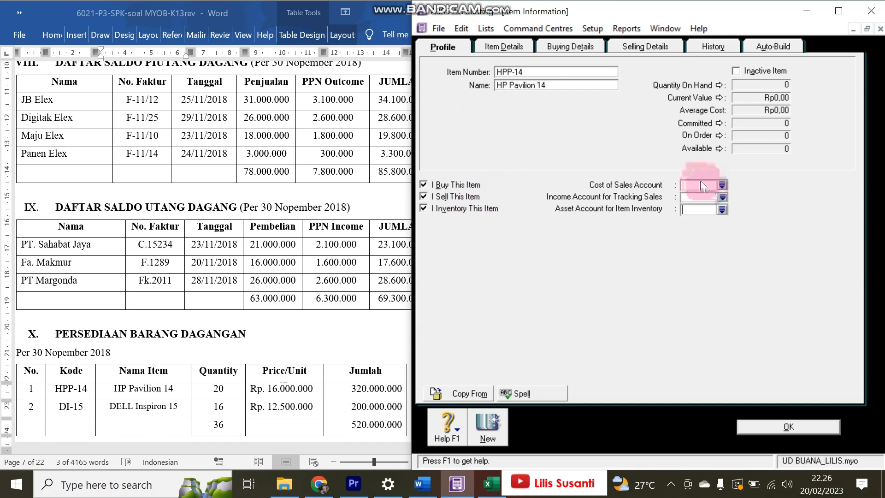
click(721, 185)
click(582, 207)
double_click(582, 208)
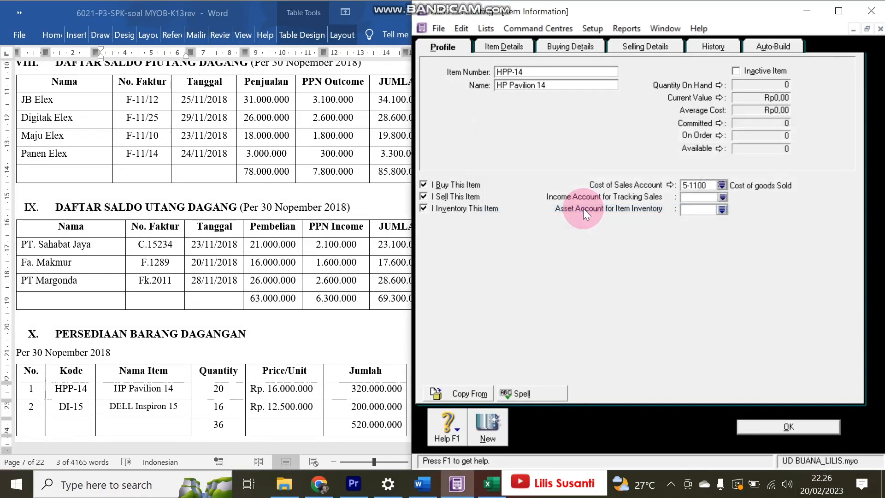
click(723, 197)
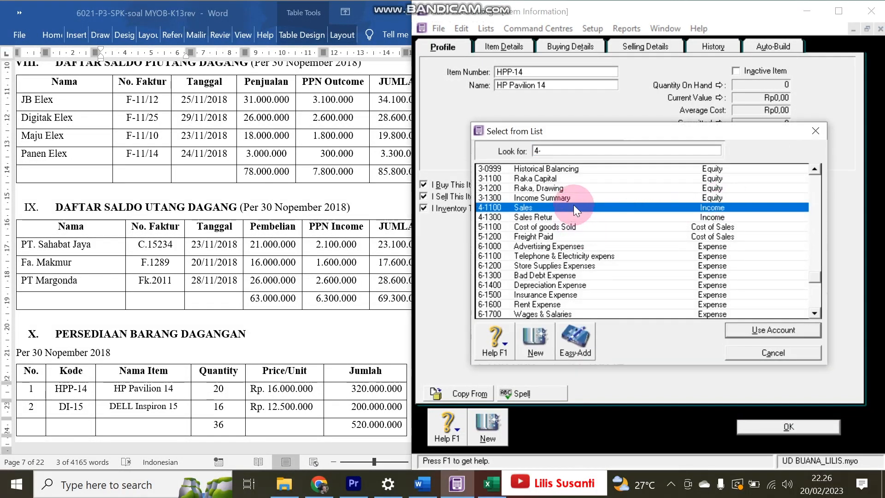
double_click(573, 207)
click(722, 210)
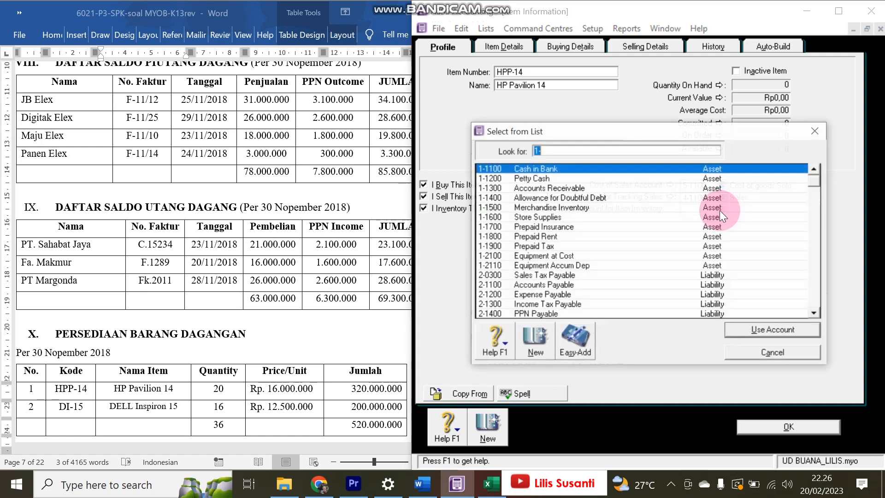
click(582, 208)
double_click(583, 208)
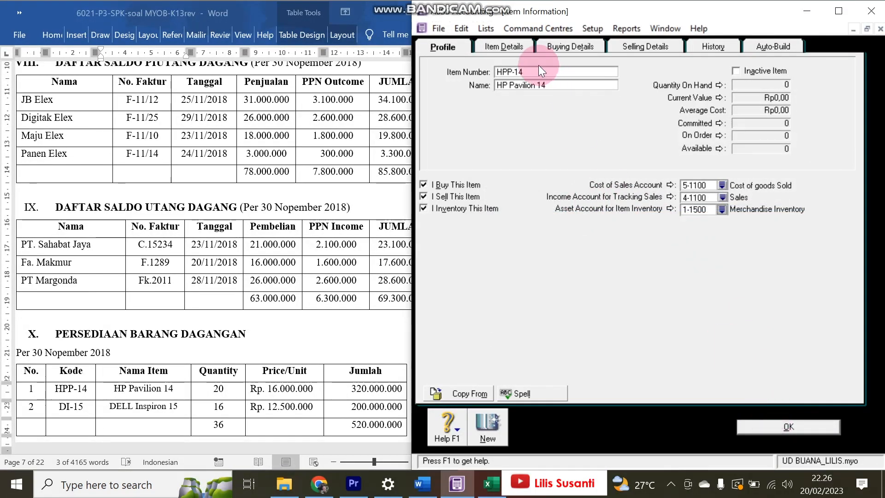
click(508, 46)
- Set HPP-14's buying unit to 'unit' with VAT as the purchase tax code
click(571, 46)
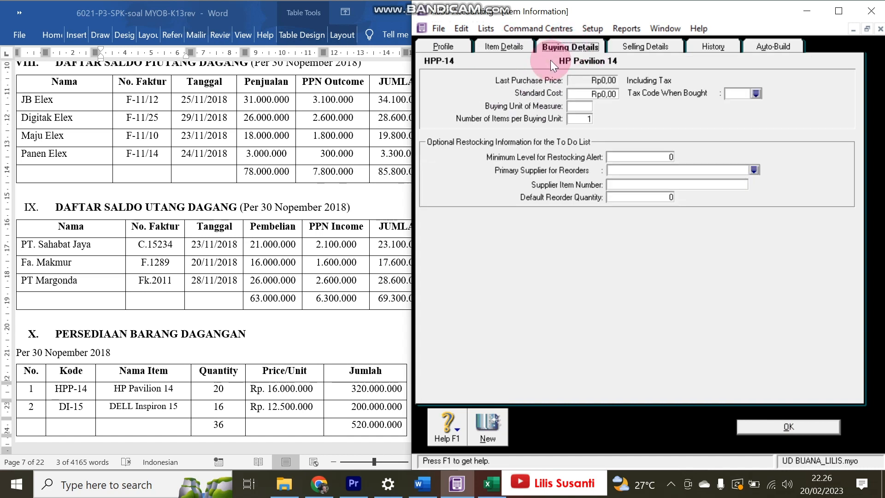
click(579, 118)
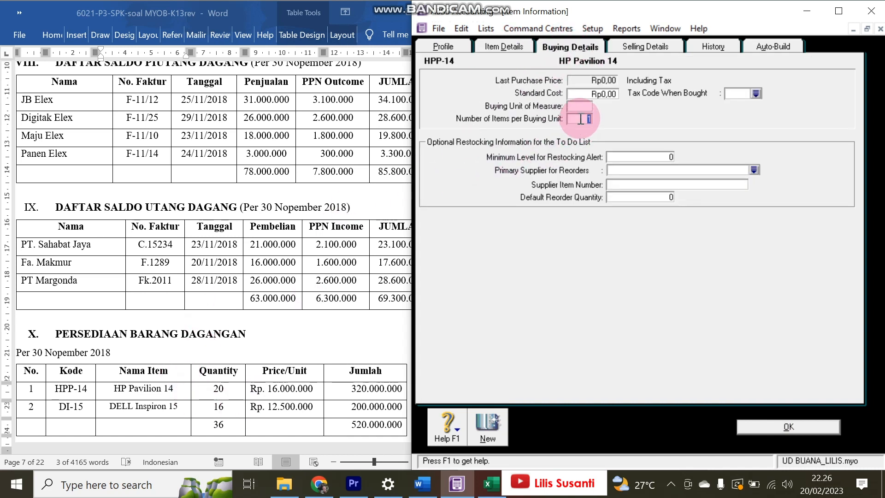
click(582, 104)
text(u)
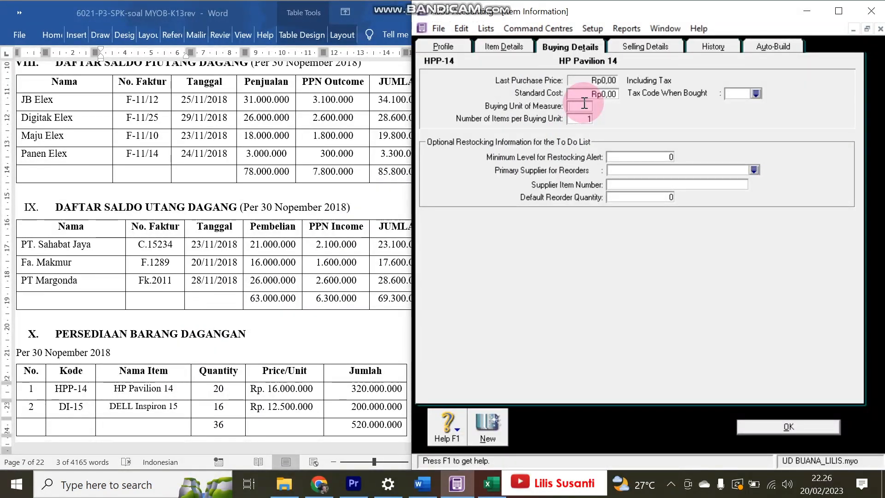
text(nit)
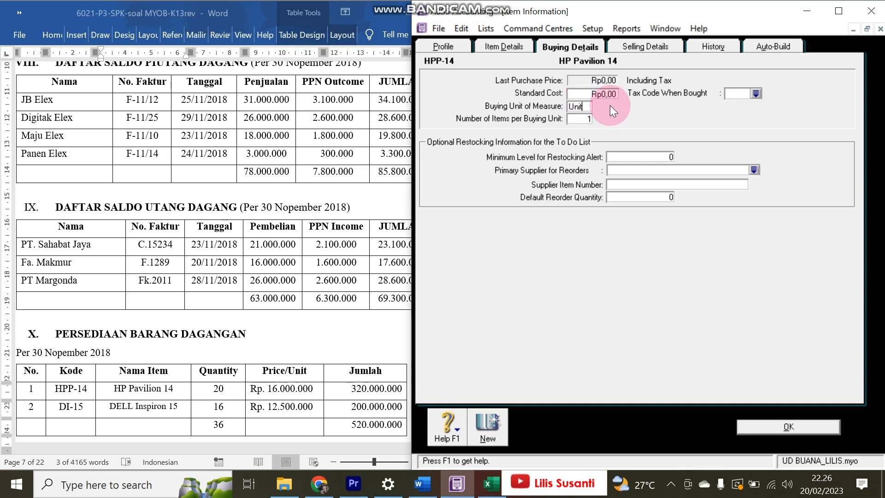
click(739, 96)
text(VAT)
key(Tab)
- Set the selling unit to Unit with VAT as the sales tax code
click(623, 52)
click(566, 88)
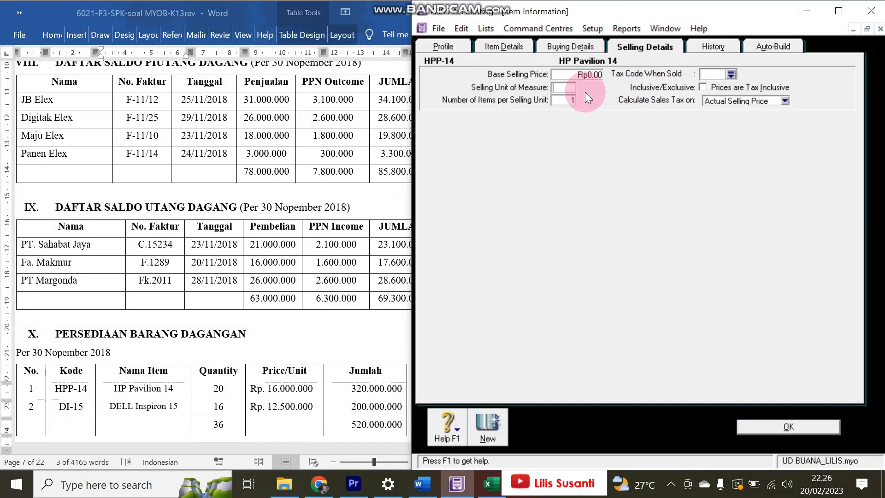
text(Unit)
click(716, 75)
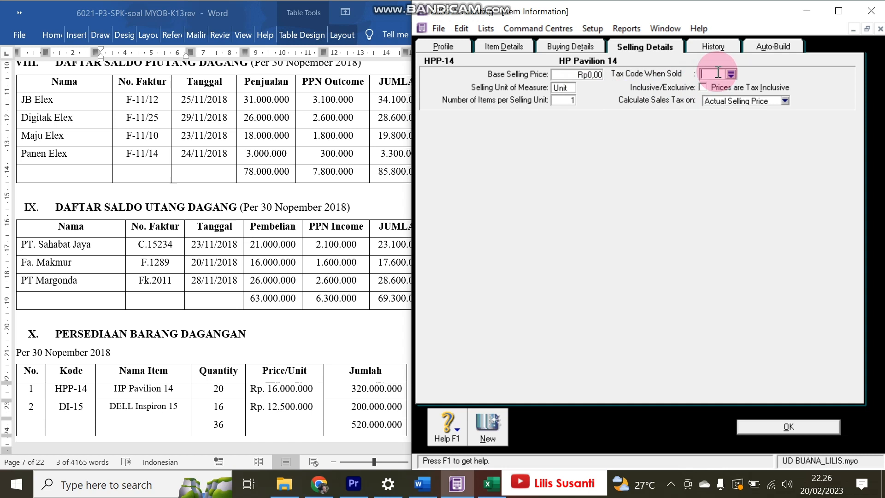
text(VAT)
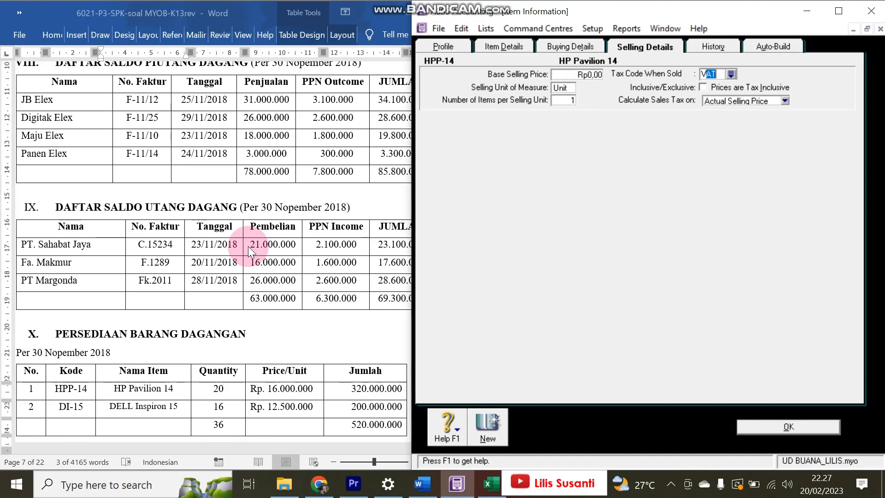
click(484, 430)
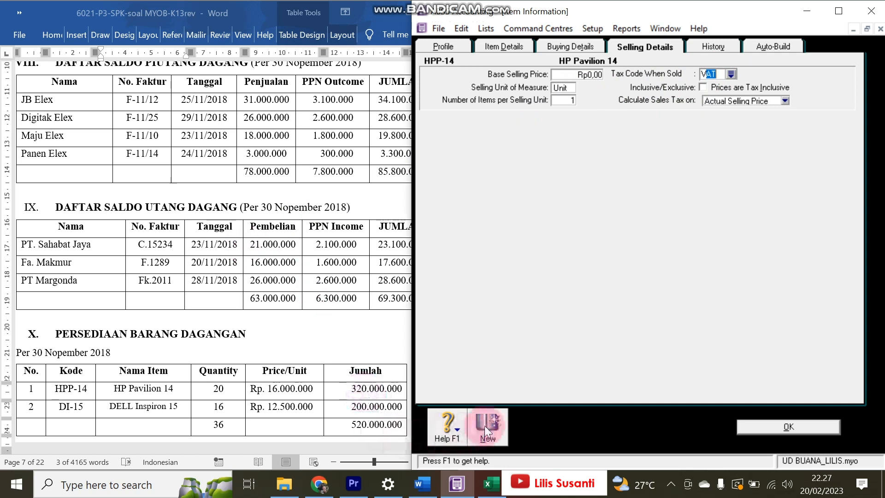
- Create a new item numbered DI-15 named DELL Inspiron 15
click(526, 92)
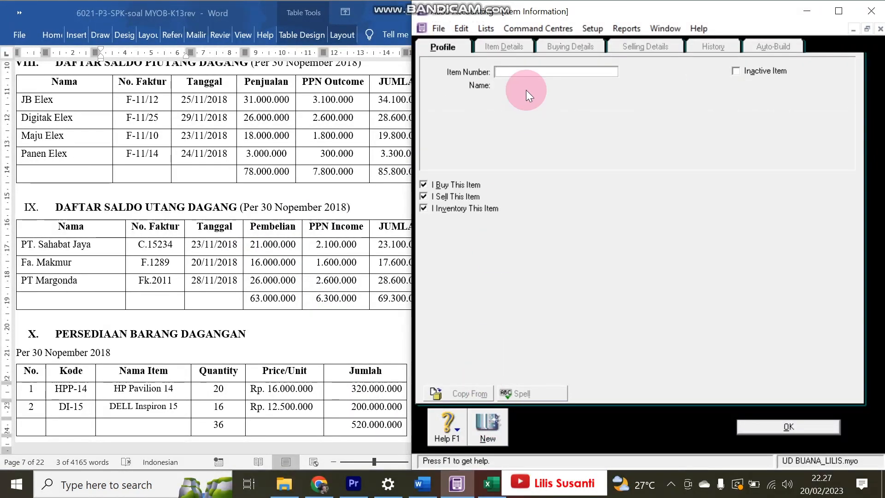
text(DI)
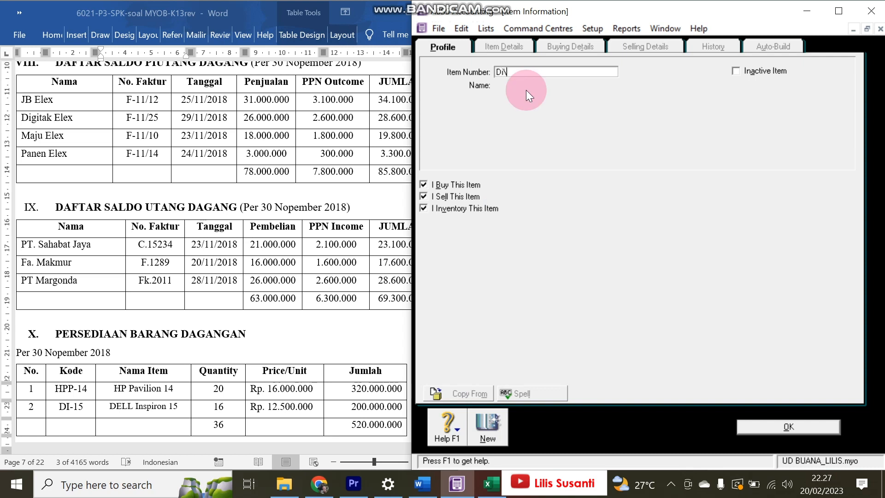
click(81, 413)
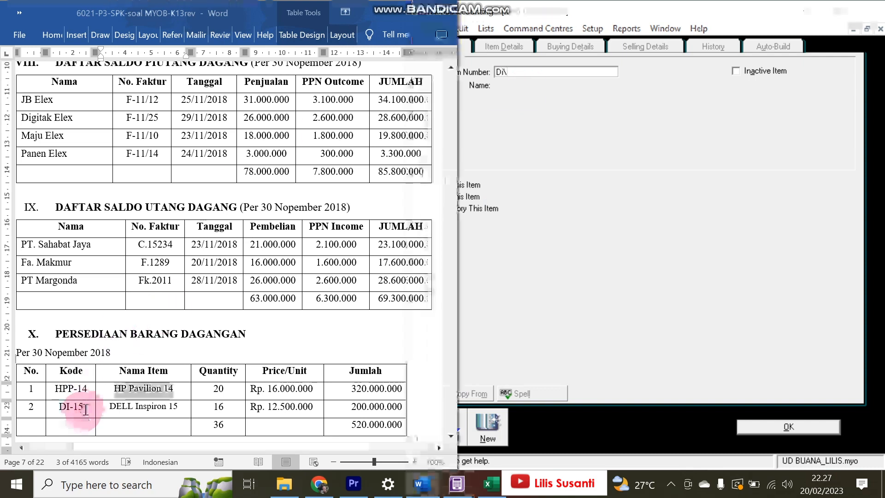
drag(83, 407, 59, 406)
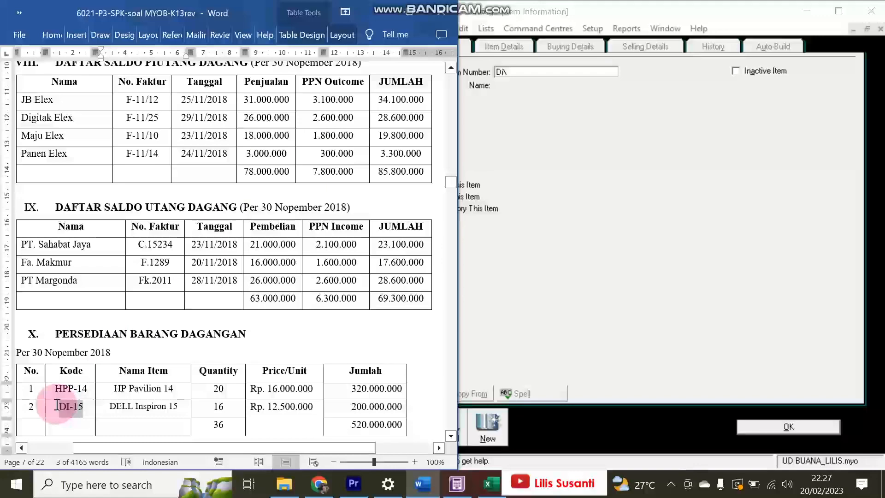
click(526, 84)
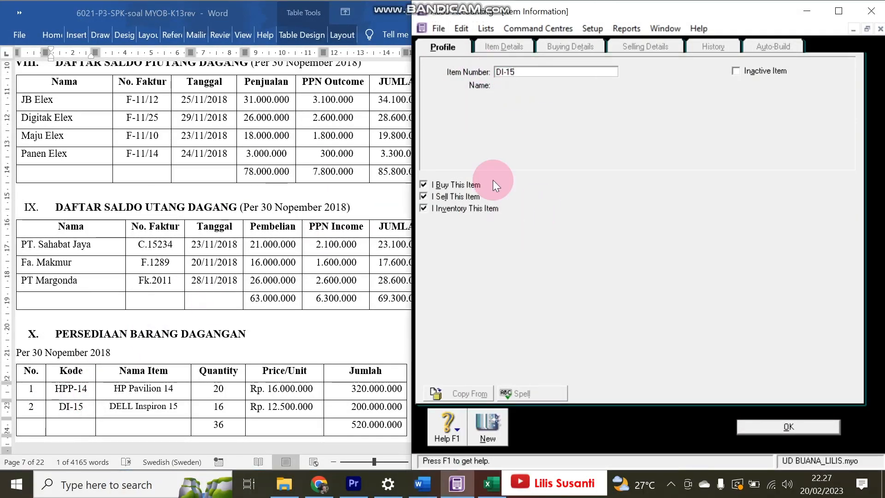
key(Tab)
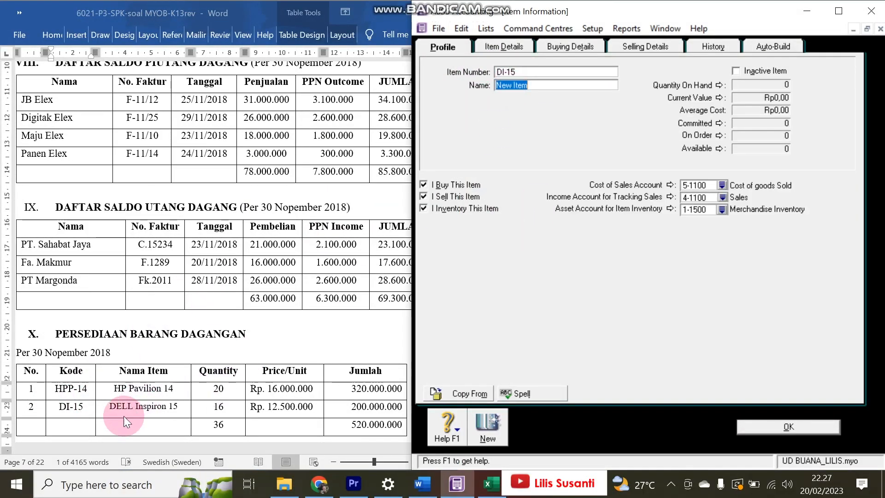
click(135, 409)
drag(109, 407, 183, 405)
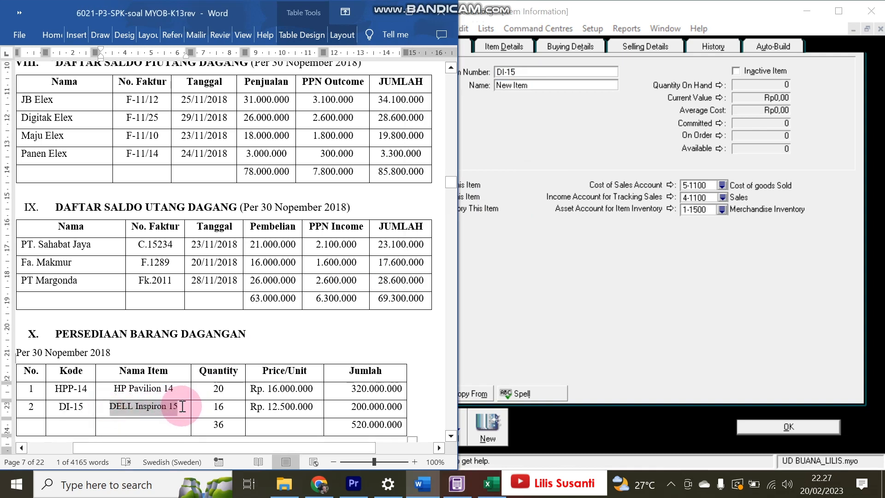
key(ctrl+c)
click(544, 86)
key(ctrl+v)
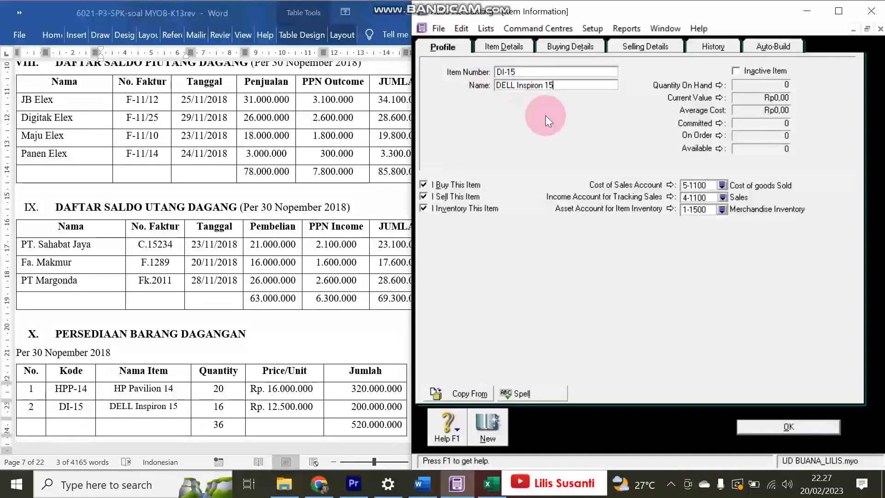
- Check DI-15's buying and selling details, save it ignoring the spelling warning, and review HPP-14
click(576, 43)
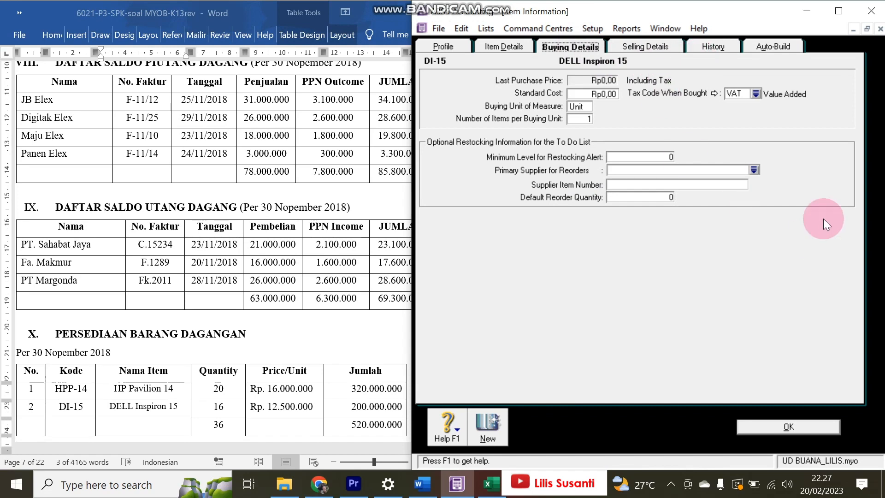
click(433, 47)
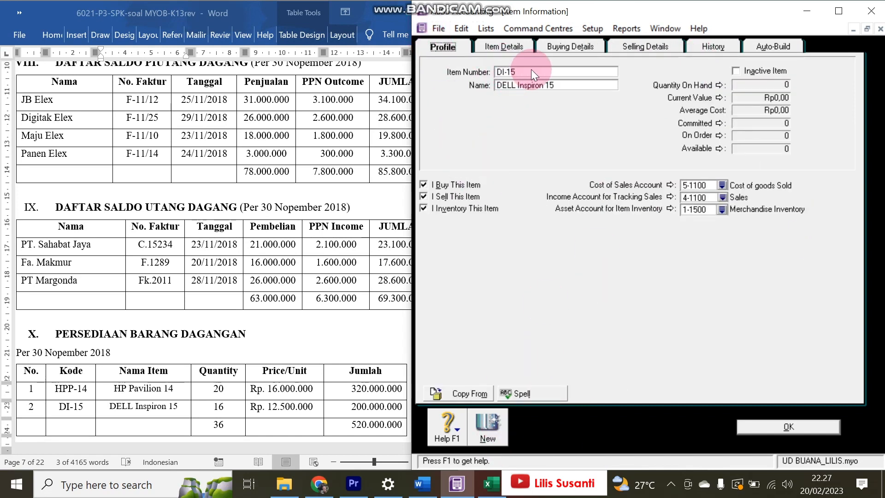
click(558, 42)
click(632, 49)
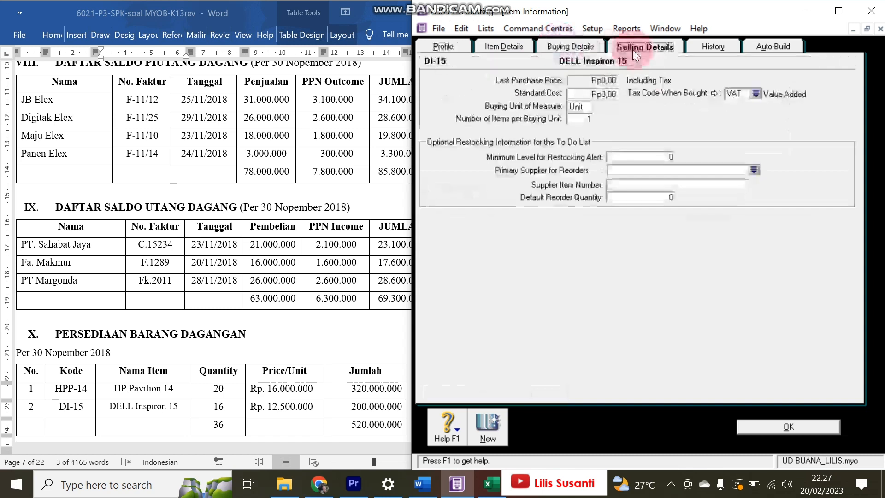
click(782, 423)
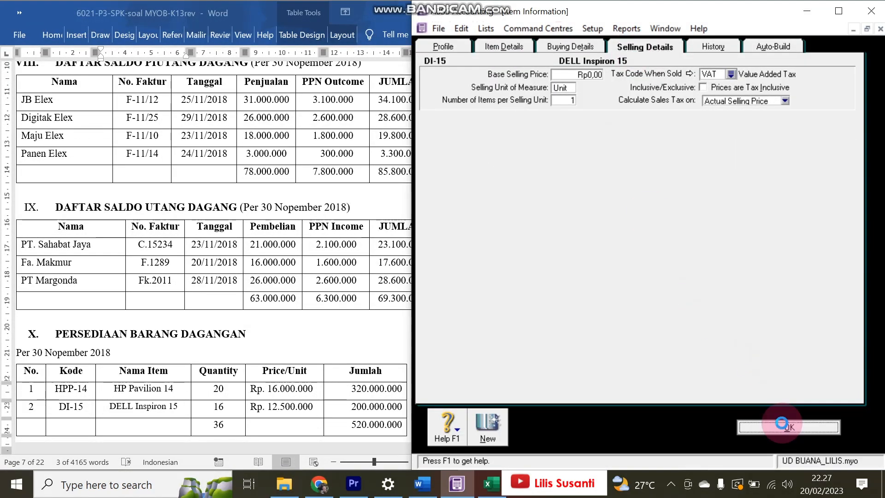
click(543, 259)
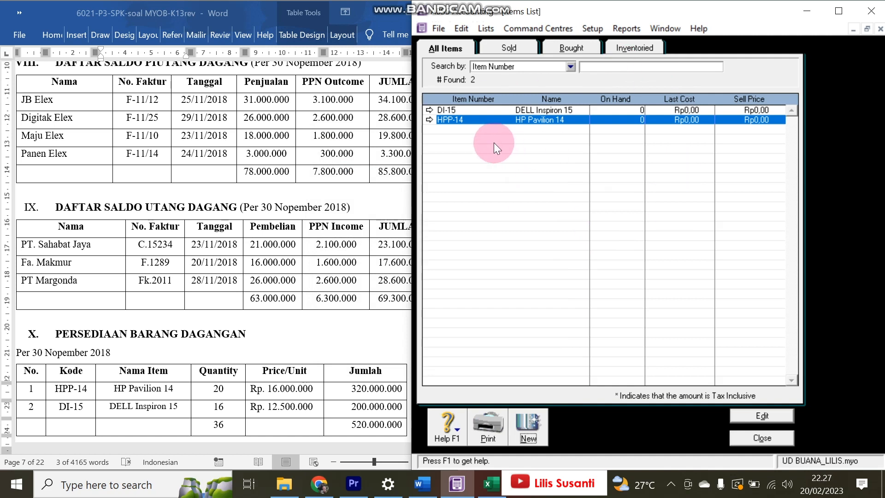
click(431, 119)
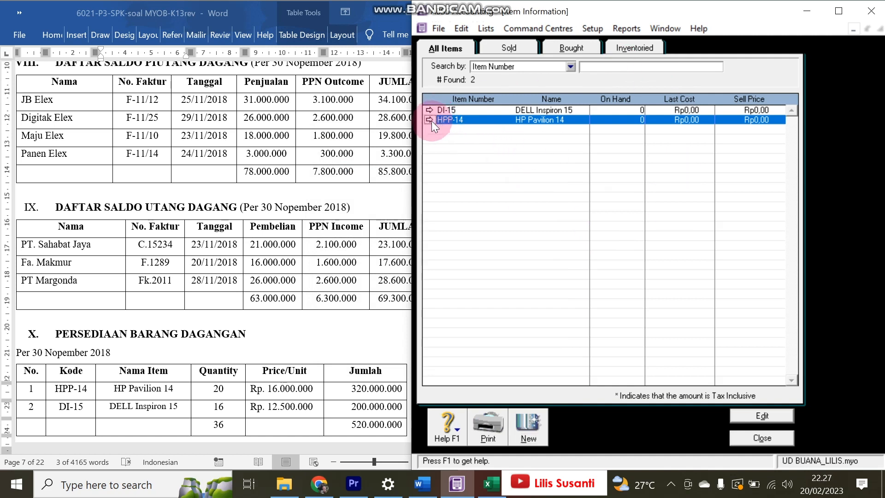
click(799, 427)
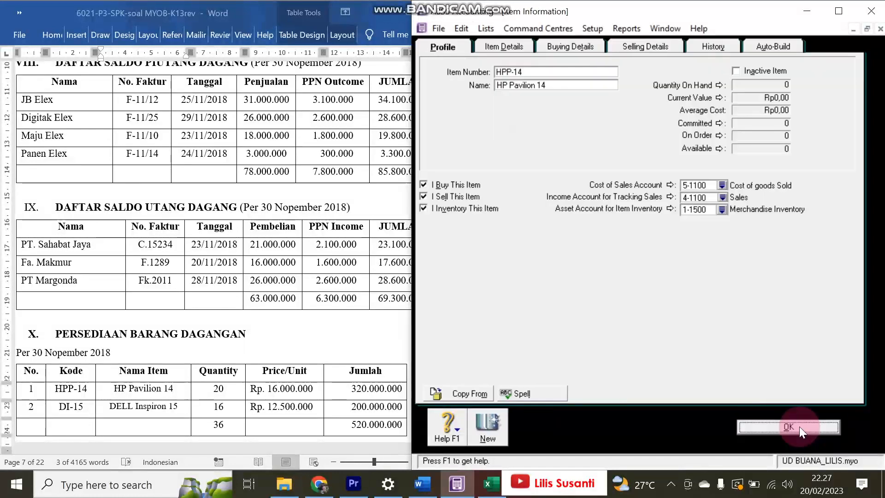
- In Count Inventory, enter counted quantities of 16 for DI-15 and 20 for HPP-14
click(774, 439)
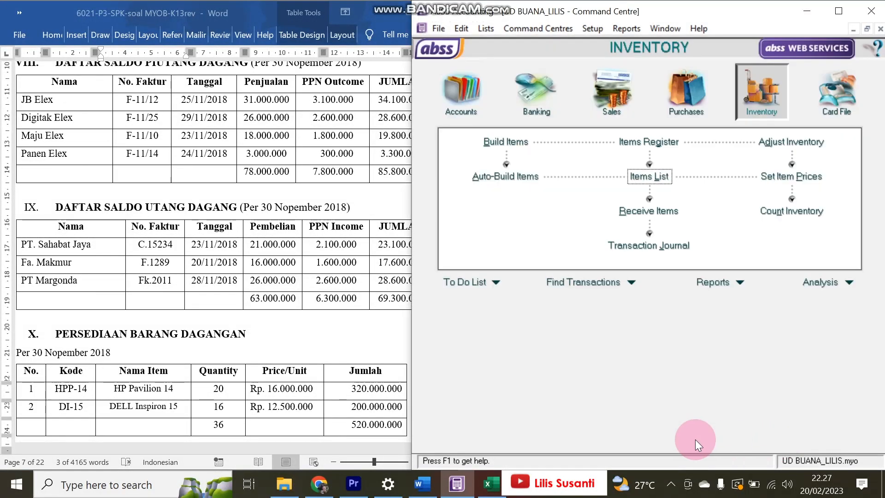
click(770, 213)
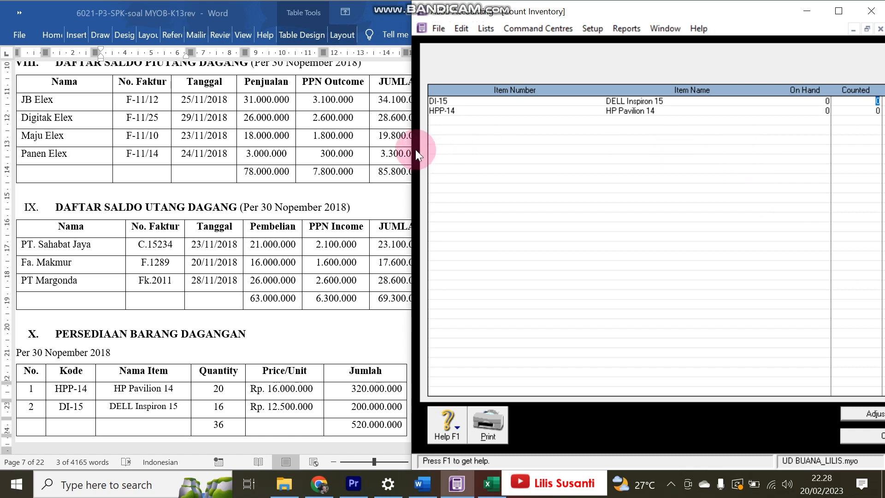
drag(415, 151, 319, 154)
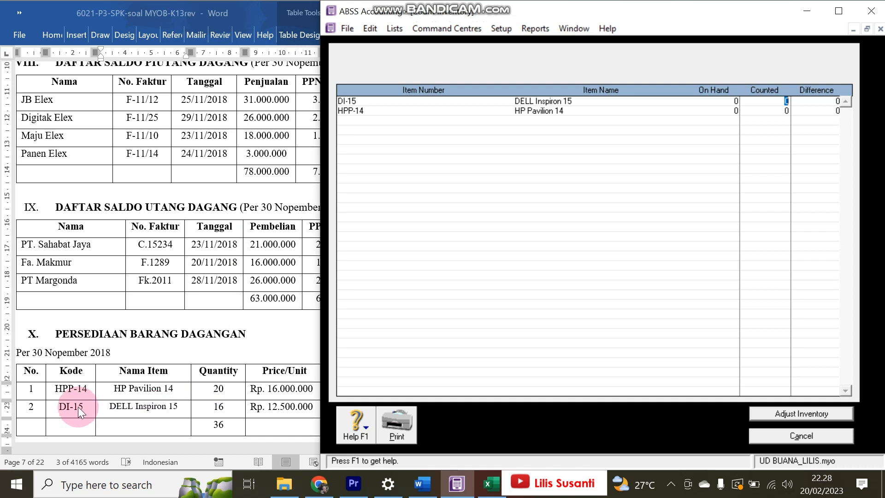
text(16)
key(Tab)
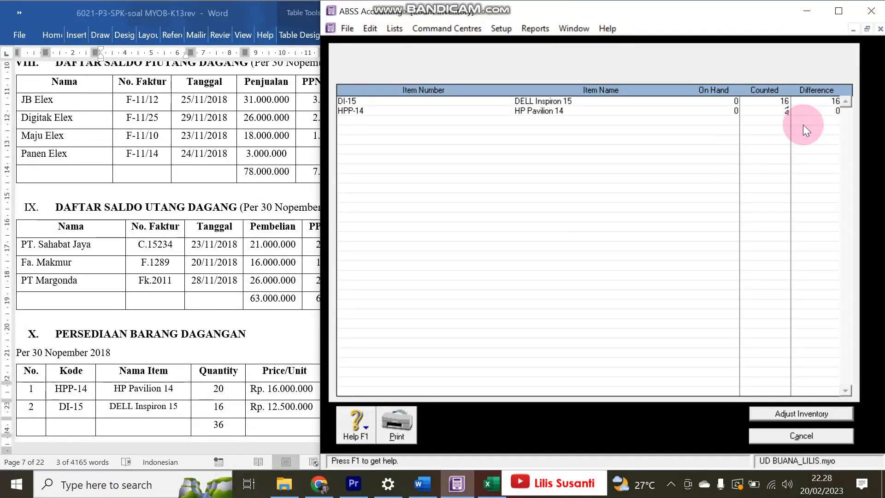
text(20)
- Adjust inventory against account 1-1500 Merchandise Inventory as opening balances
click(818, 407)
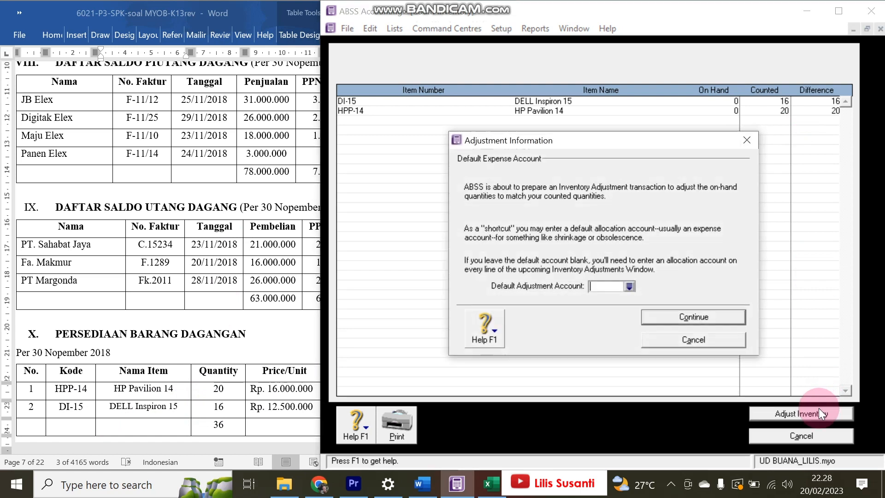
click(629, 285)
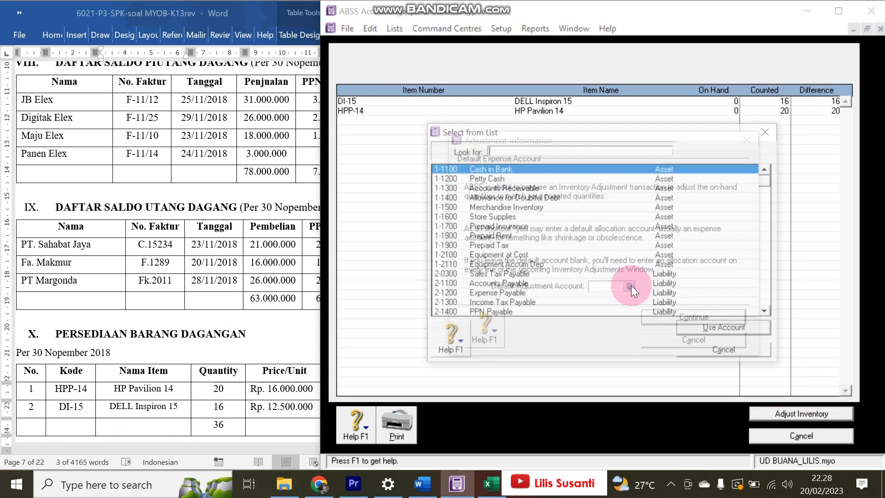
double_click(512, 208)
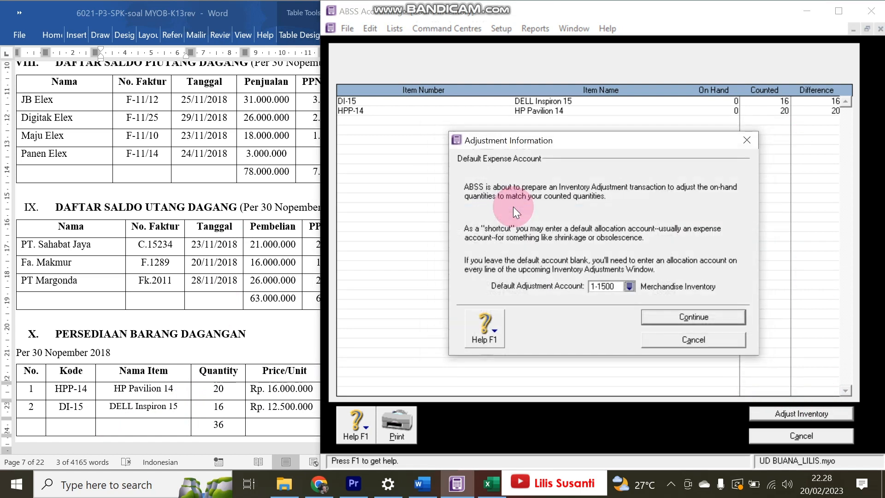
click(712, 312)
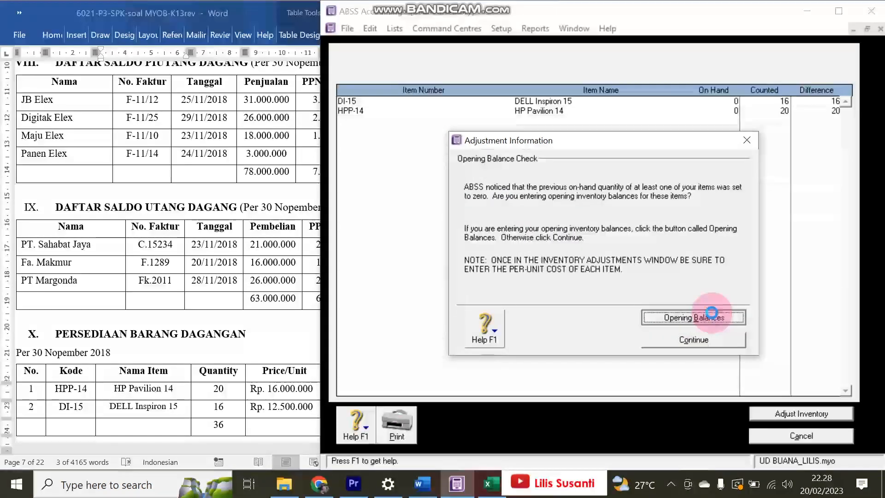
click(712, 313)
click(573, 138)
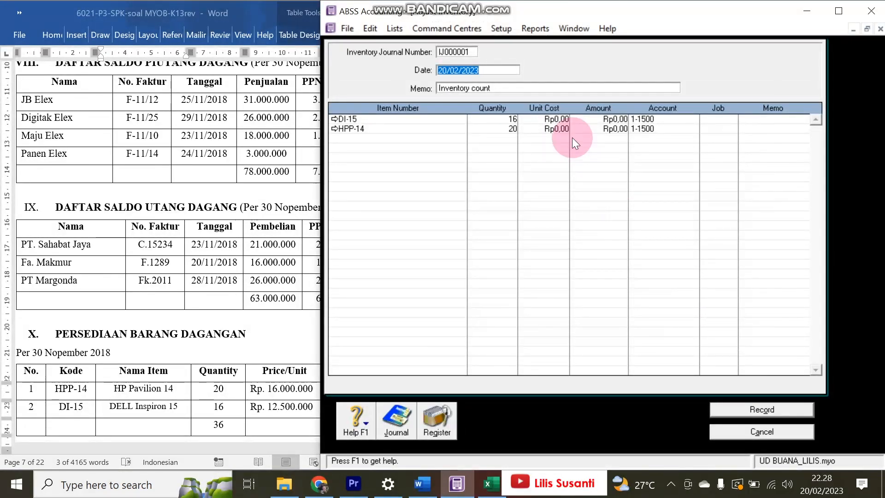
- Set the inventory adjustment journal date to 30/11/2018
click(667, 121)
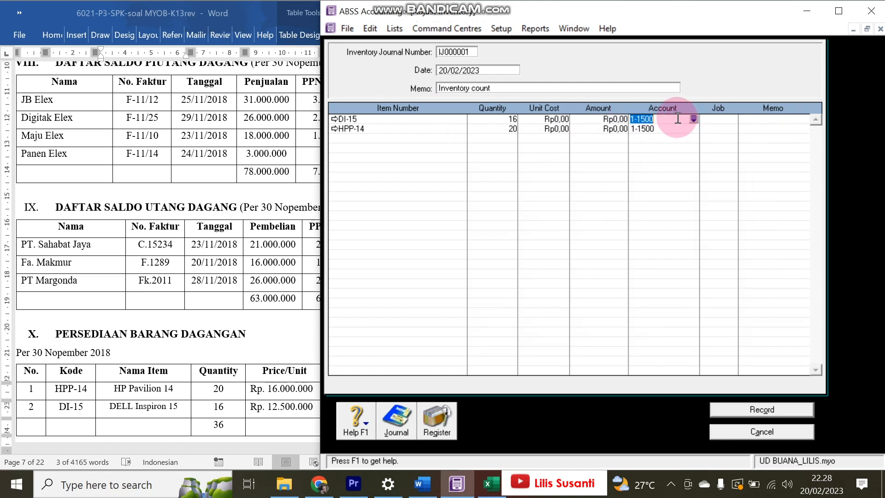
click(504, 70)
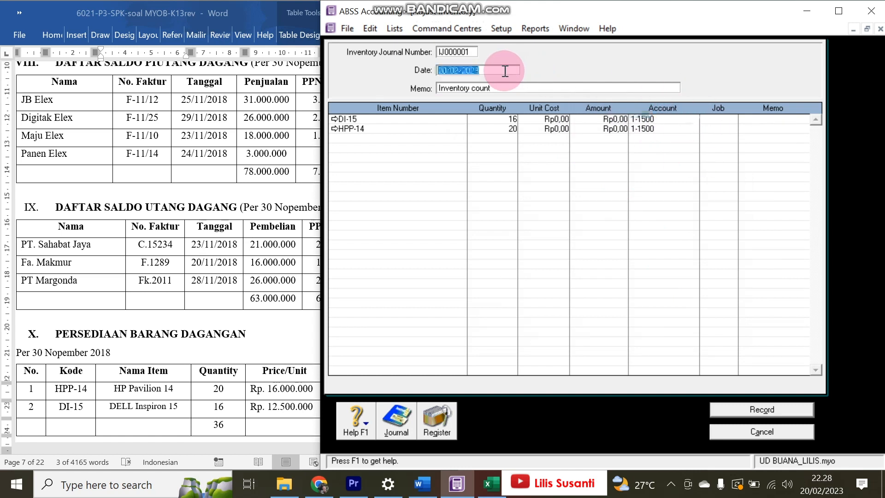
key(BackSpace)
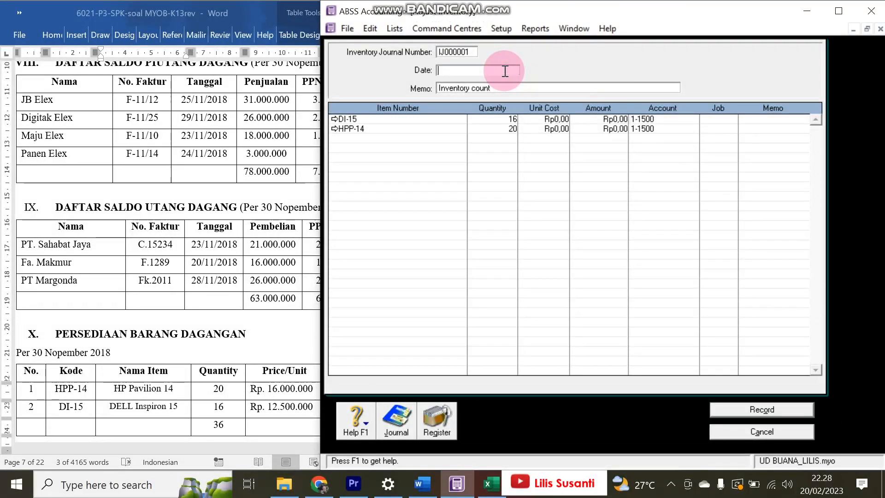
click(70, 354)
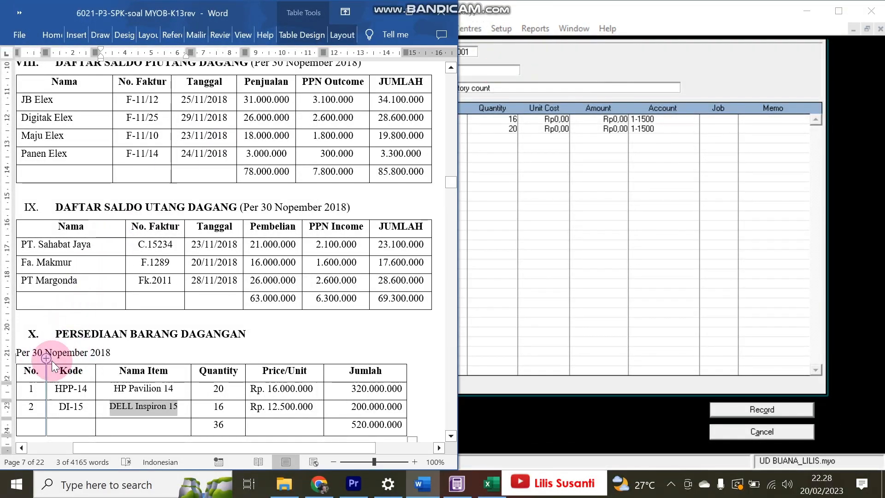
click(537, 178)
click(510, 80)
click(446, 70)
text(30/11/)
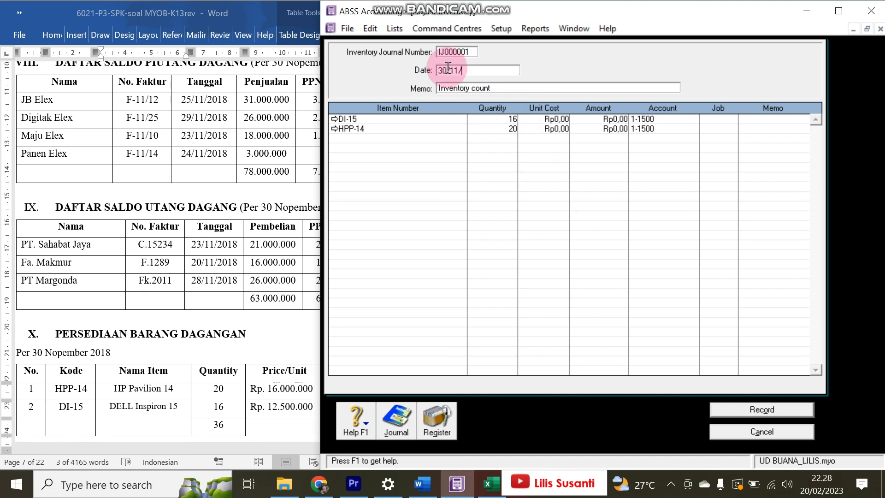
text(2018)
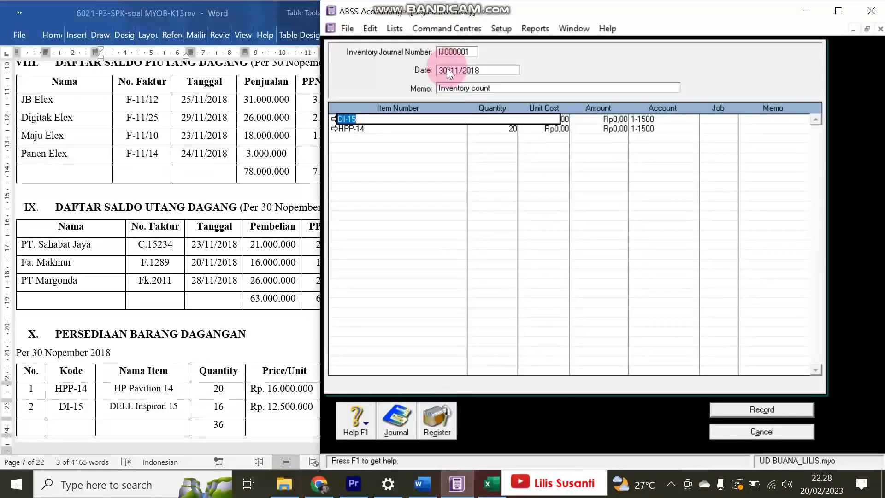
- Enter unit cost 12.500.000 for DI-15 and 1.600.000 for HPP-14
click(595, 118)
key(Tab)
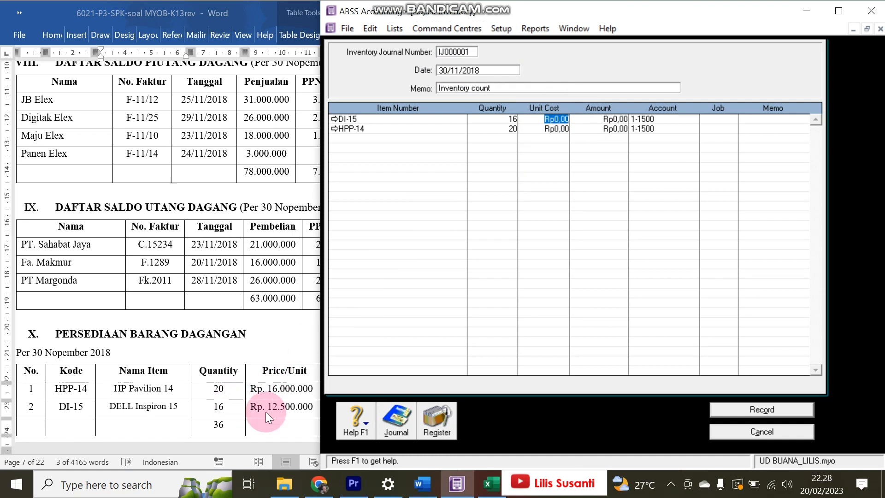
text(12.500.000)
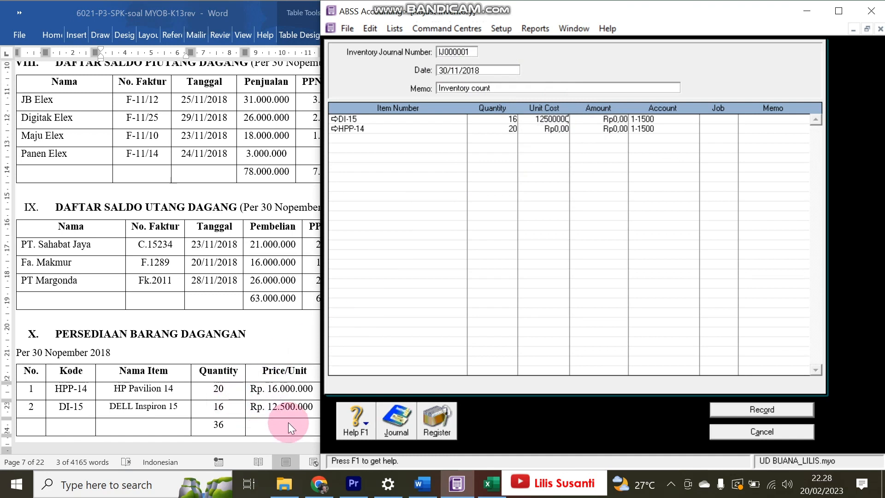
key(Return)
key(Tab)
key(Tab)
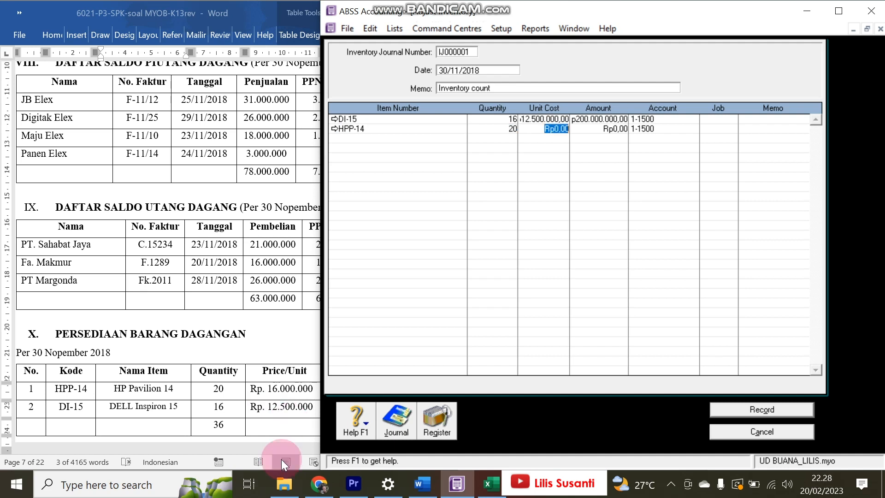
text(1.600.00)
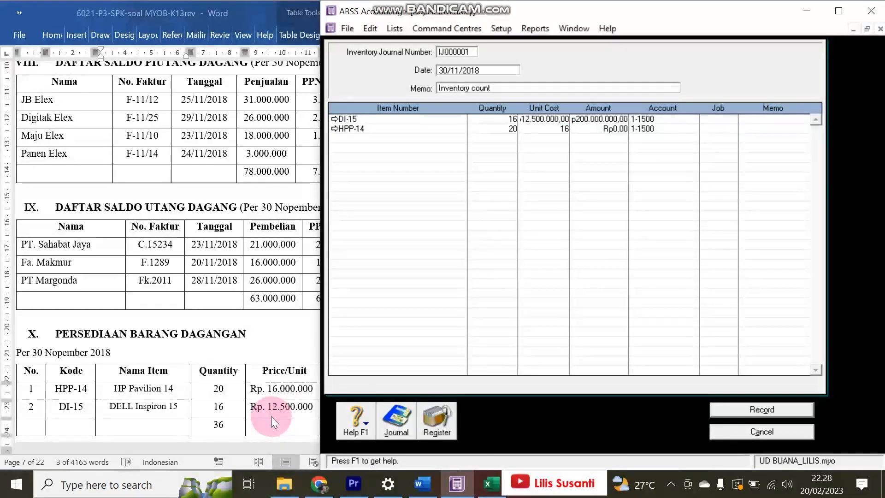
text(0)
key(Return)
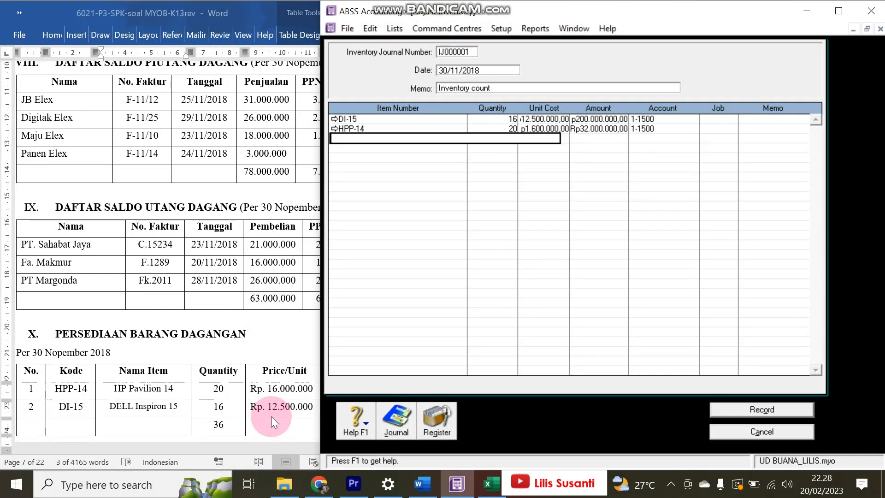
- Correct the HPP-14 unit cost to 16.000.000, checking it against the exercise price list
click(544, 128)
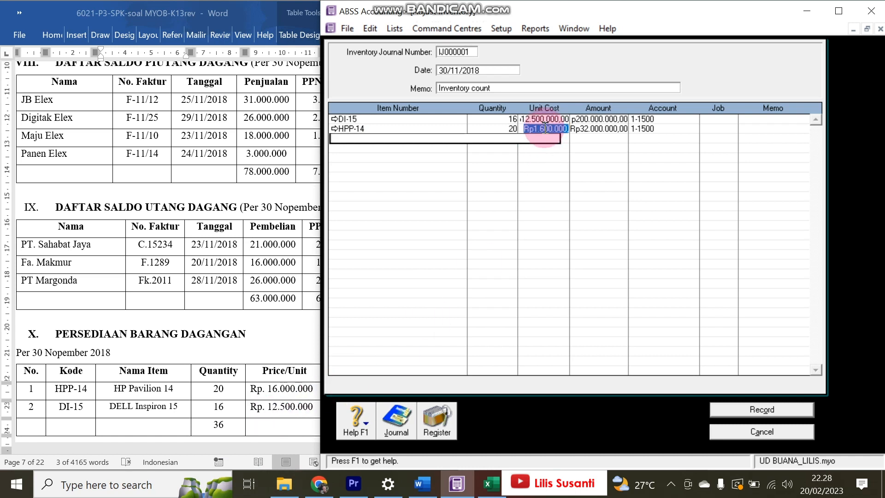
click(545, 129)
key(Return)
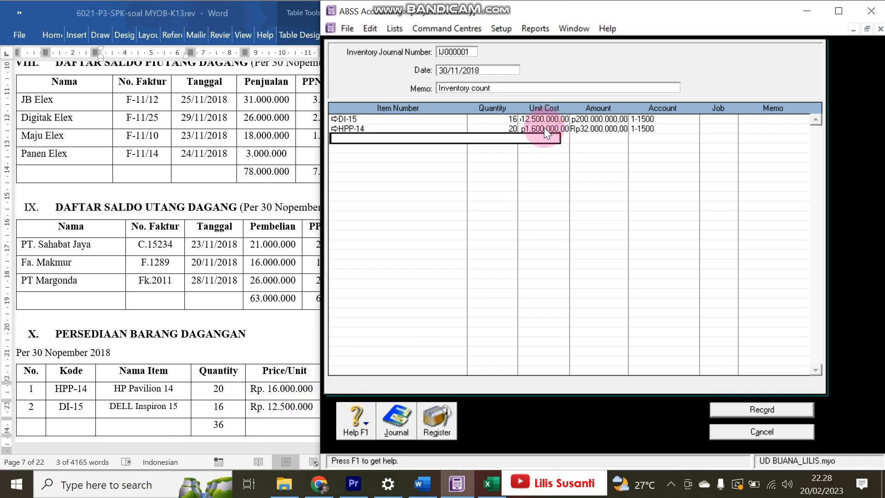
click(543, 128)
click(545, 128)
text(0)
key(Return)
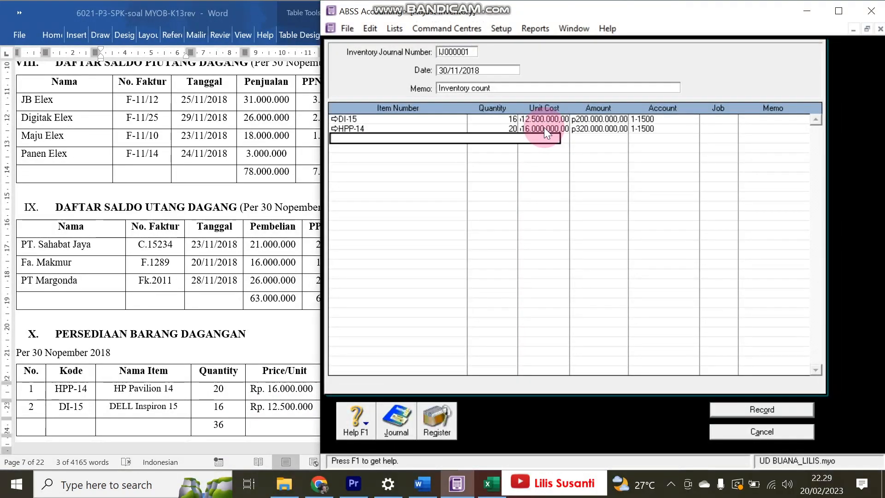
click(321, 291)
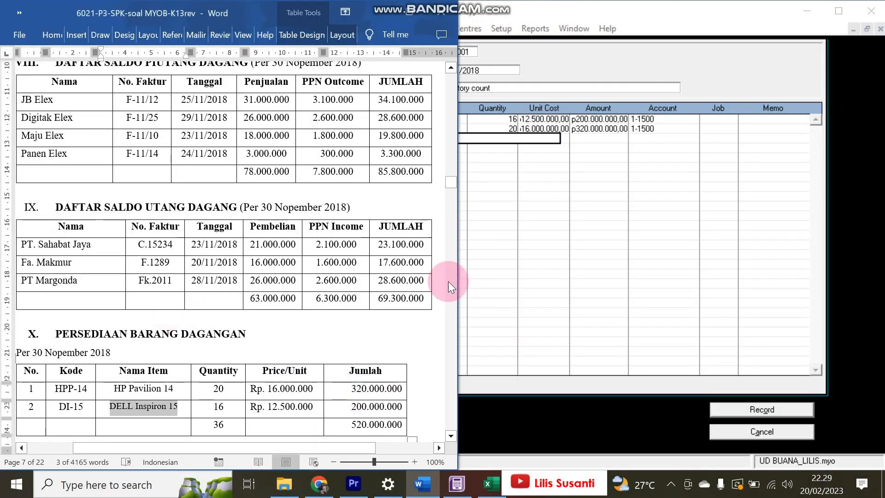
click(689, 404)
click(679, 271)
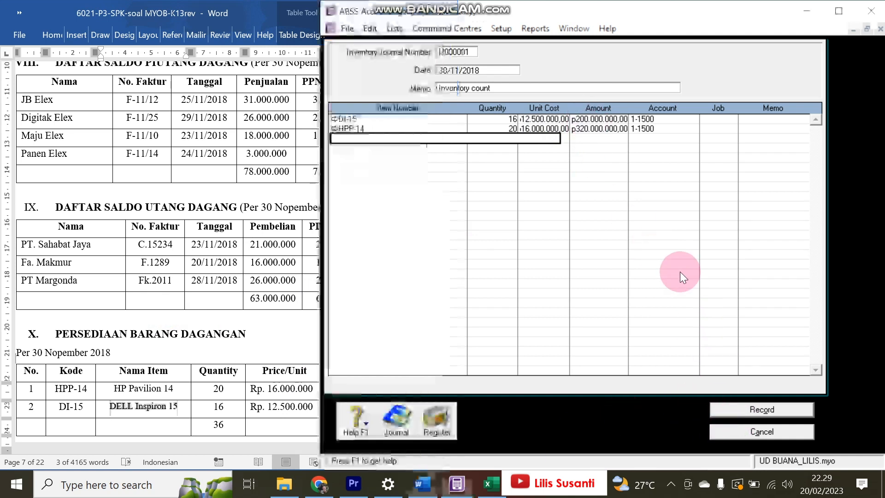
- Check the Recap Transaction totals against the exercise document, then record adjustment IJ000001
key(ctrl+r)
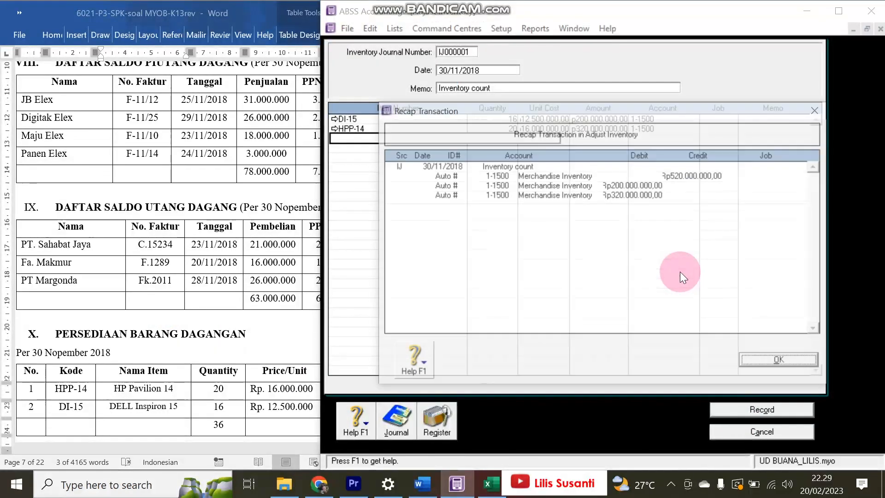
click(159, 290)
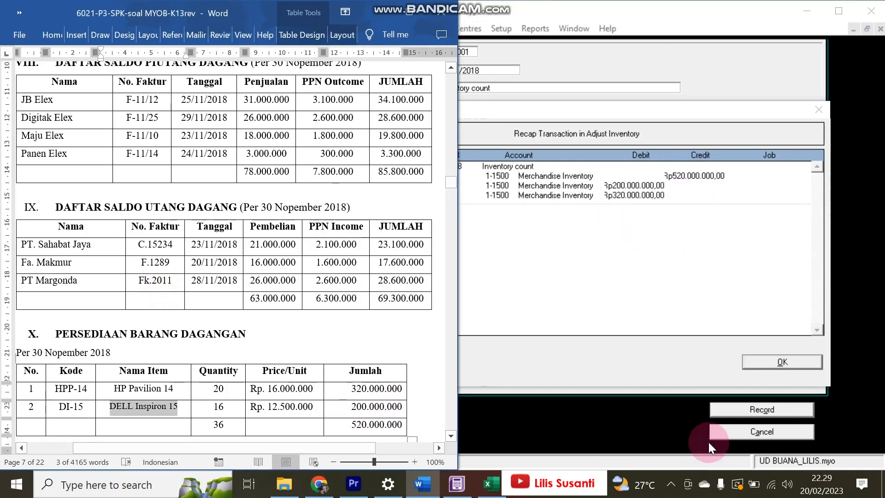
click(787, 361)
click(787, 360)
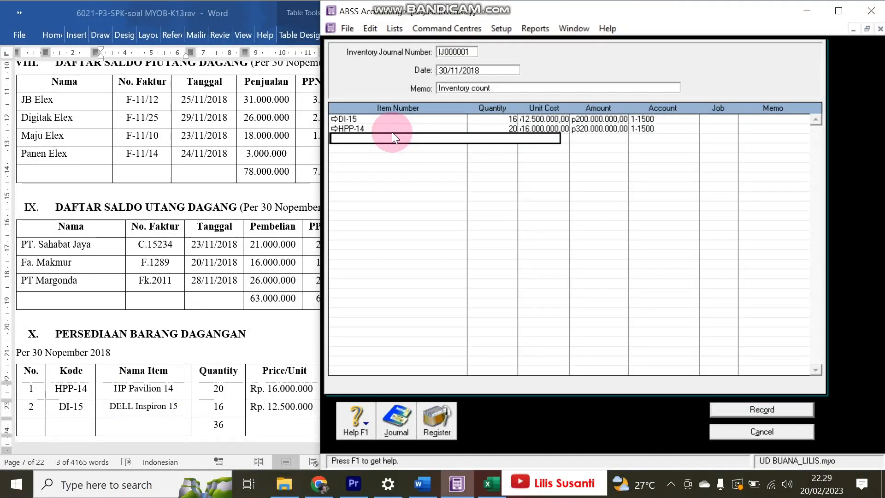
click(778, 408)
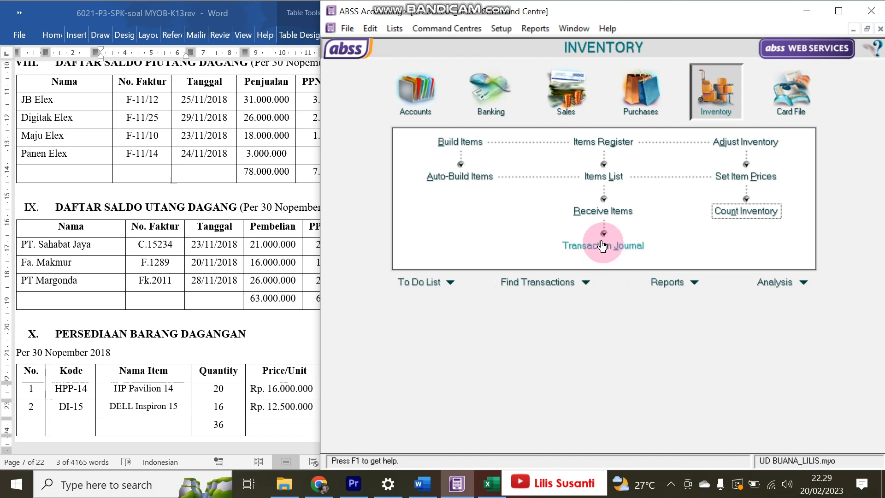
click(602, 245)
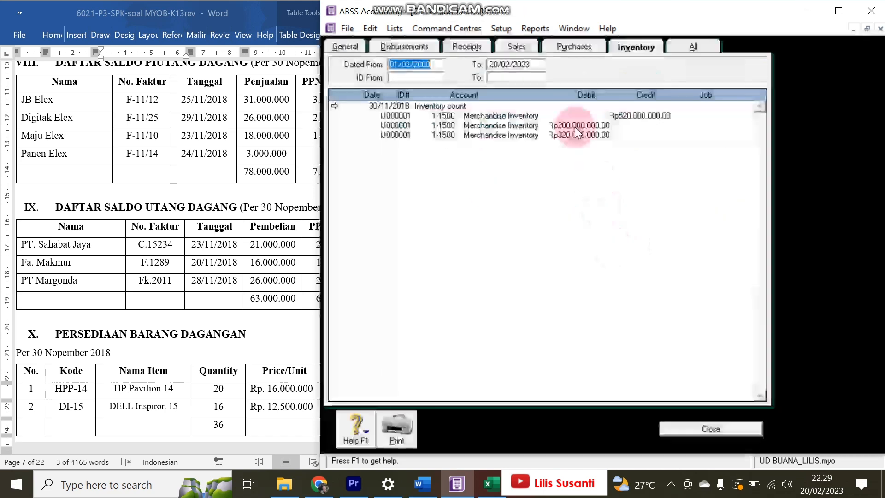
click(630, 50)
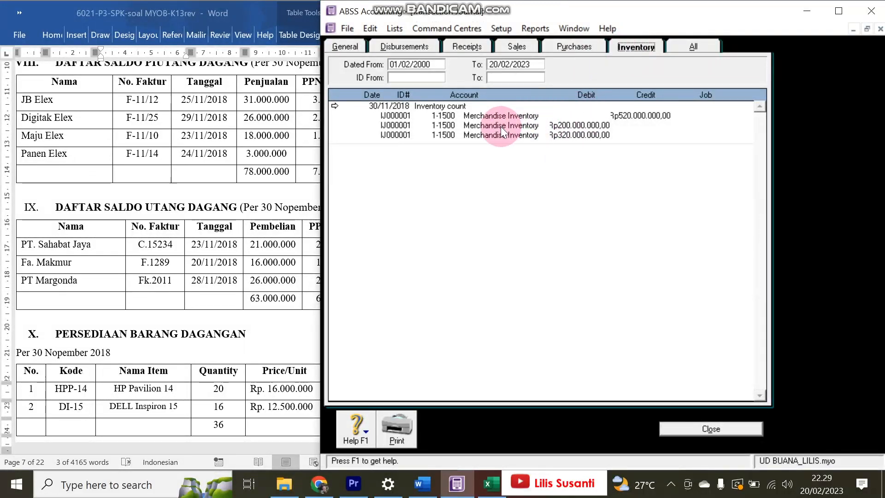
click(331, 106)
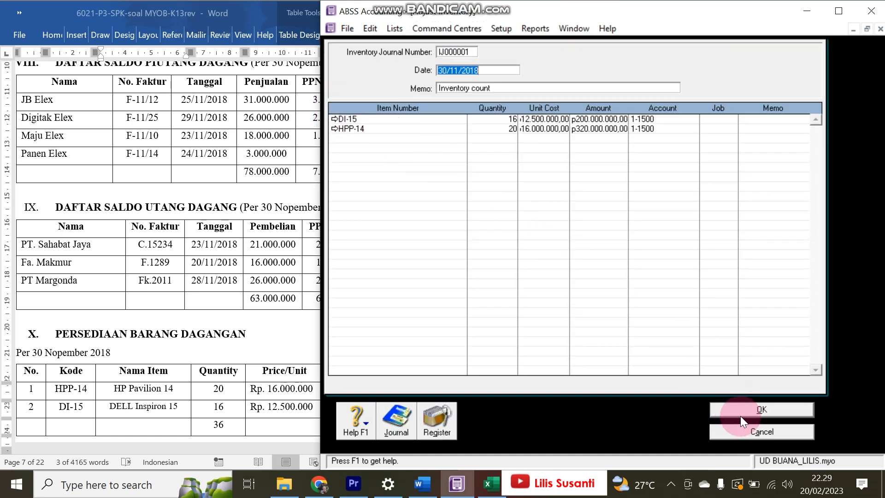
click(753, 430)
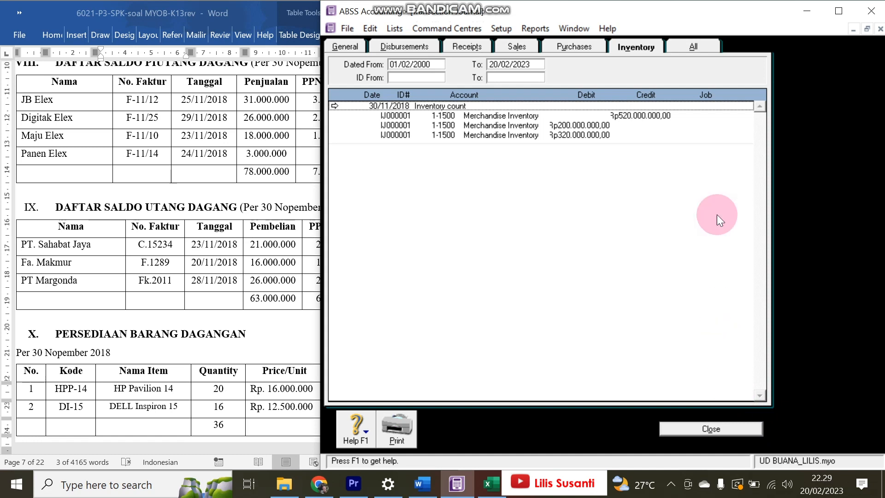
click(696, 41)
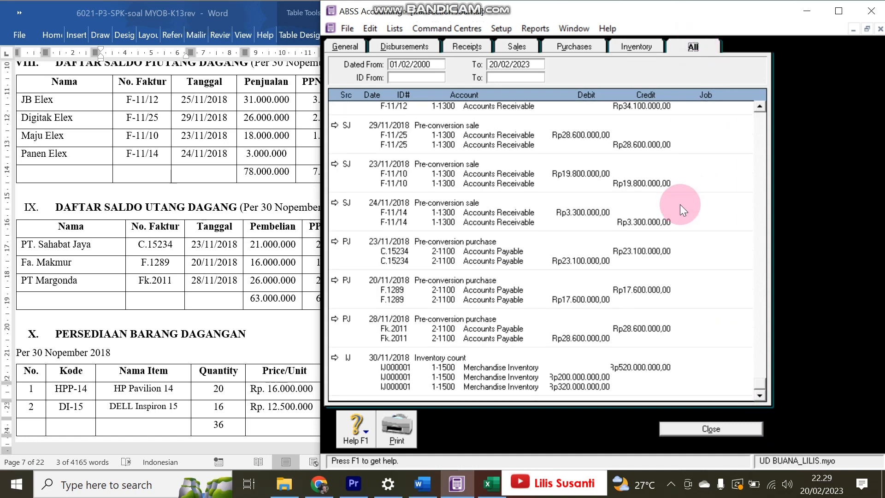
click(697, 433)
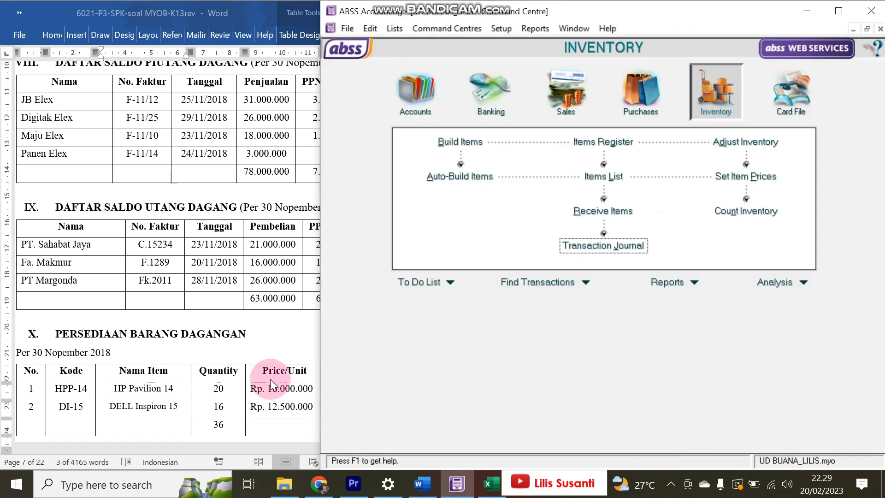
click(35, 351)
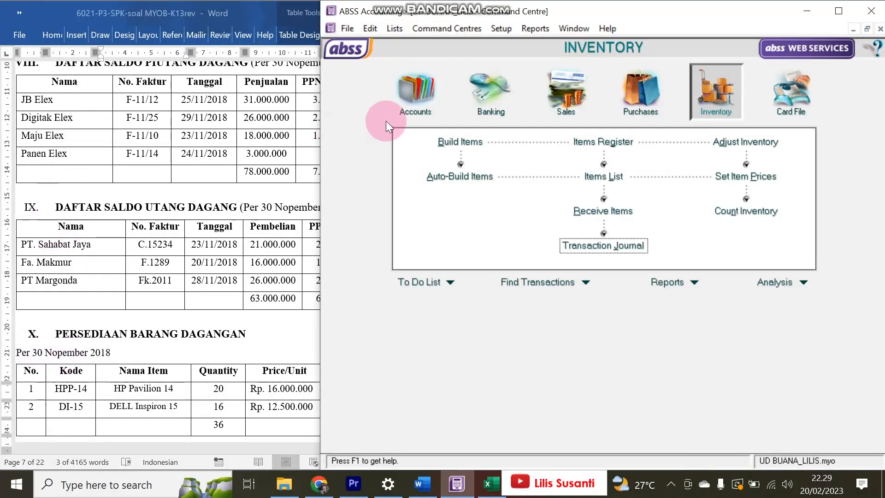
click(412, 92)
- Compare the Accounts List balances with the exercise document, then close the list
click(564, 151)
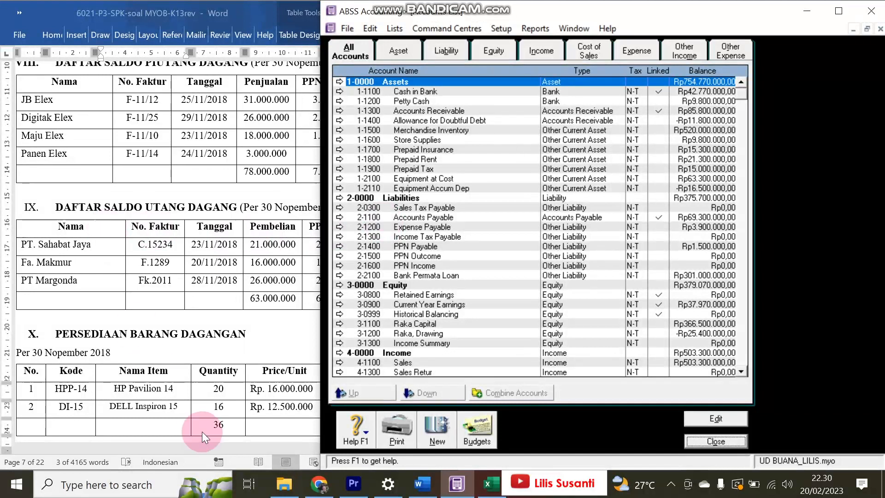
click(191, 327)
scroll(192, 327, down, 15)
scroll(191, 327, up, 3)
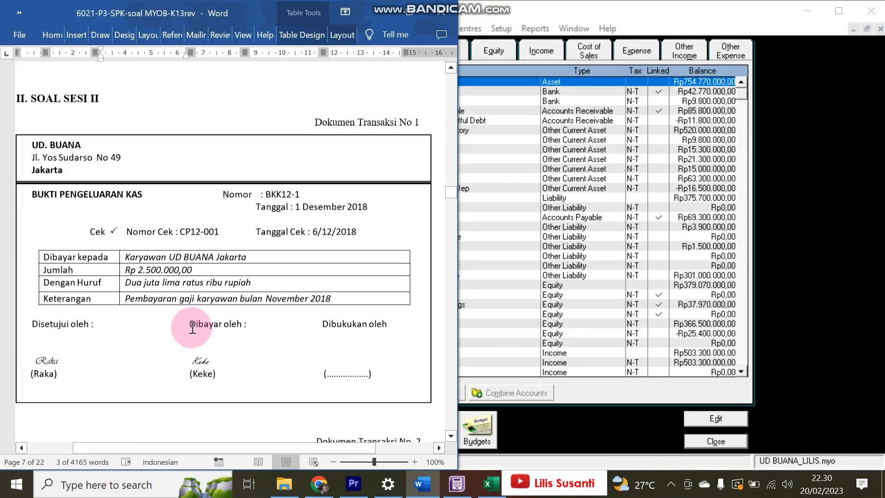
scroll(192, 327, down, 1)
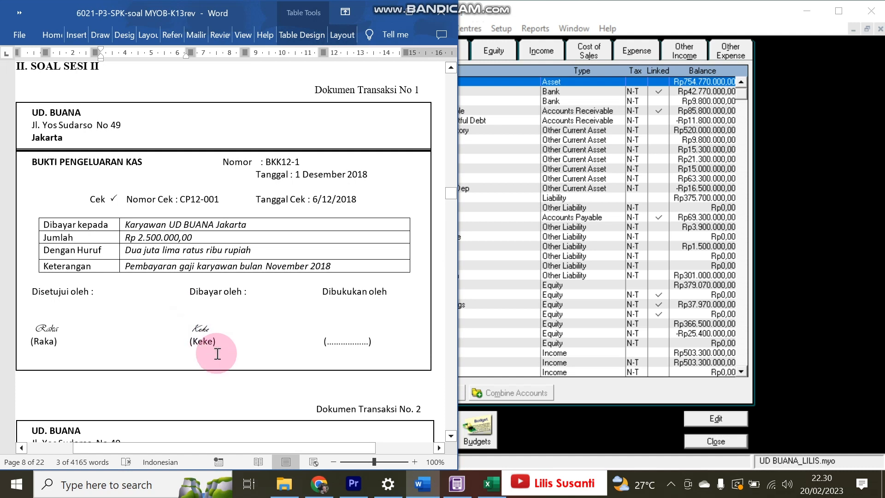
click(594, 463)
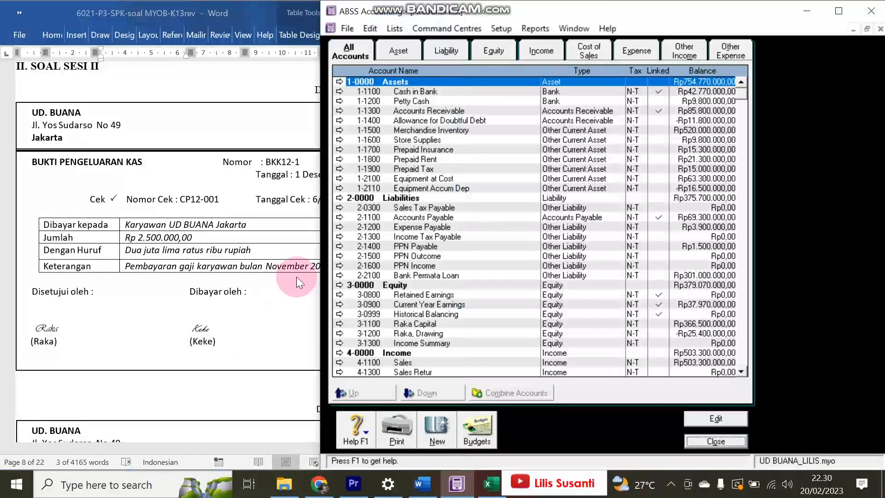
drag(327, 270, 437, 269)
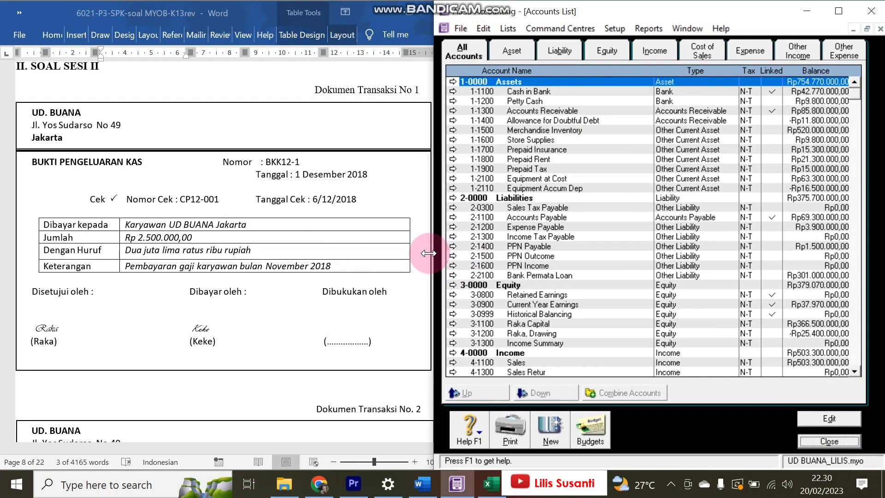
click(816, 438)
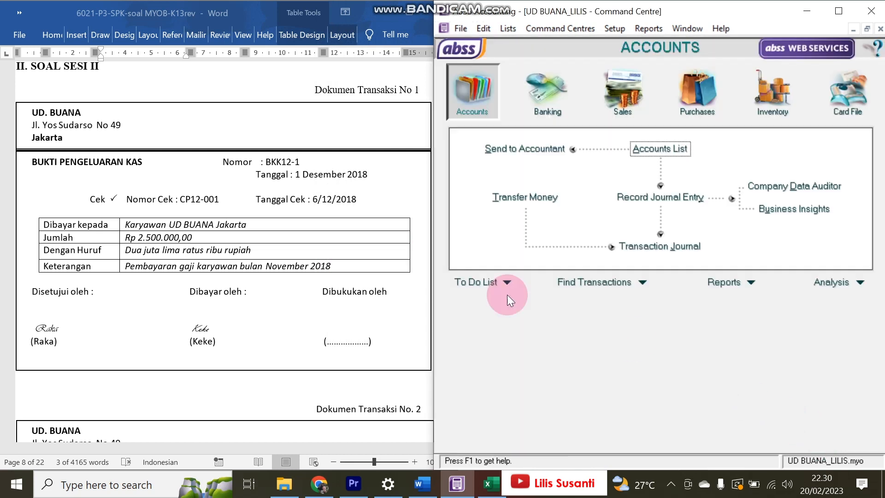
- Start a Spend Money payment dated 01/12/2018
click(222, 294)
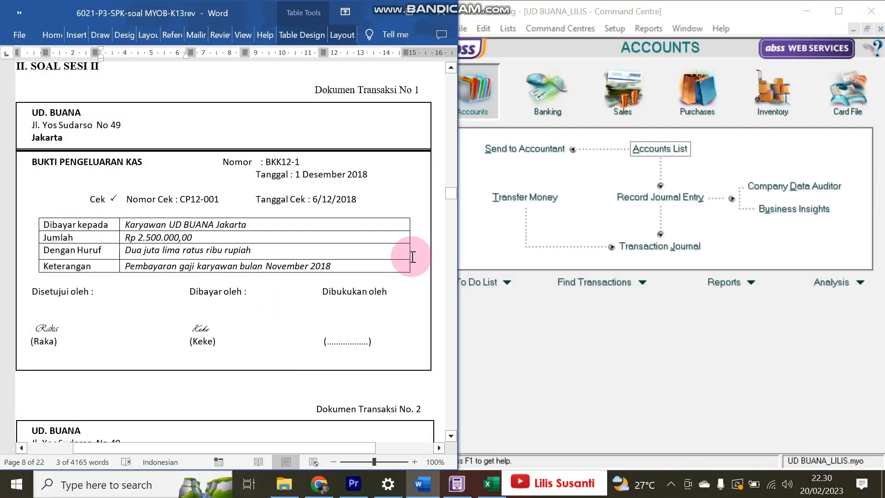
click(546, 93)
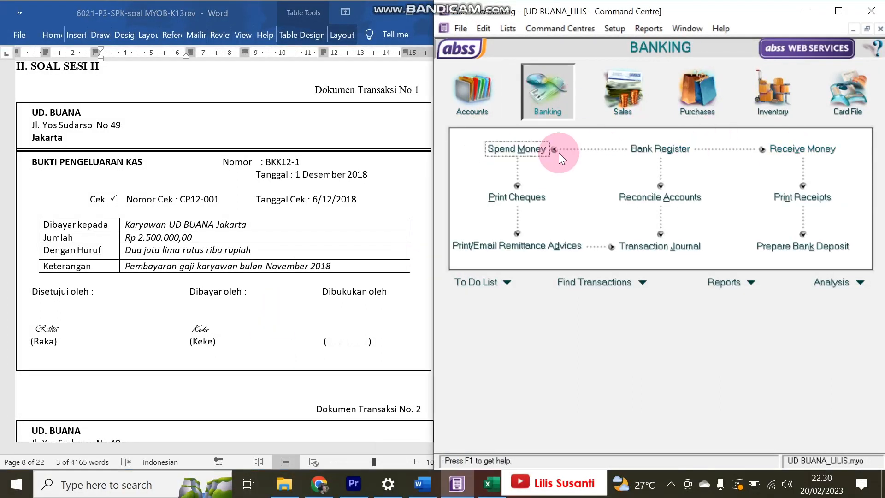
click(532, 151)
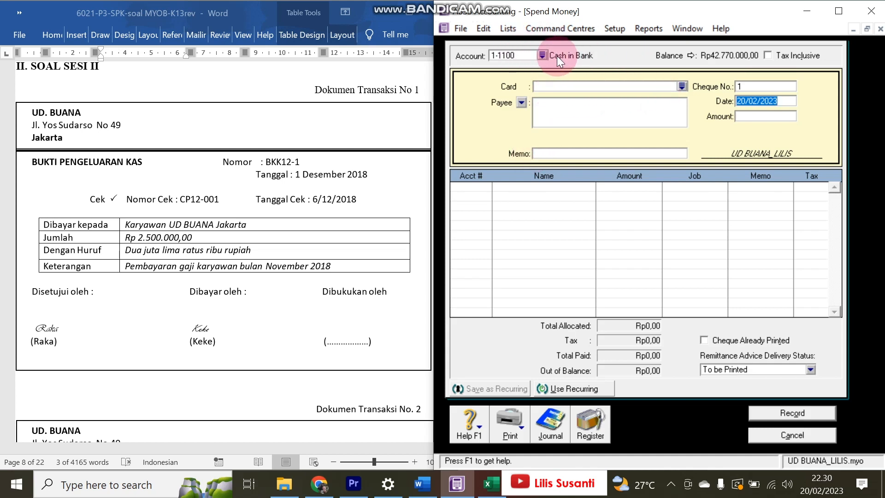
click(791, 107)
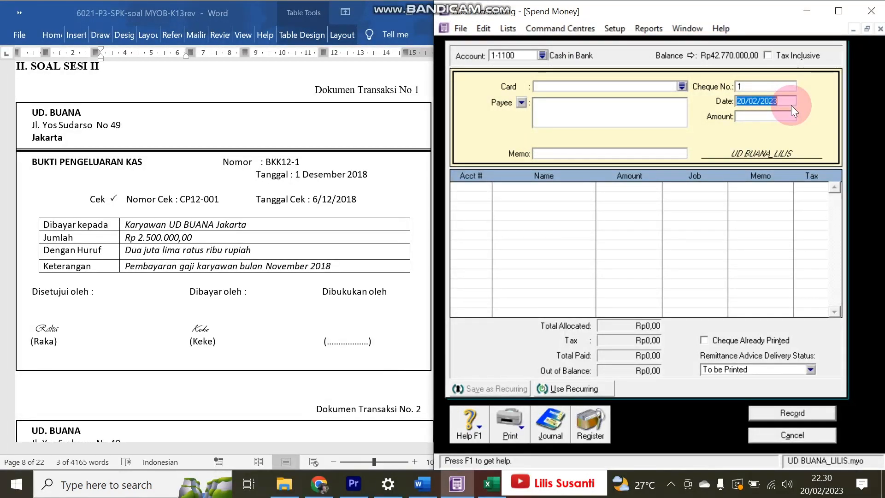
text(01/)
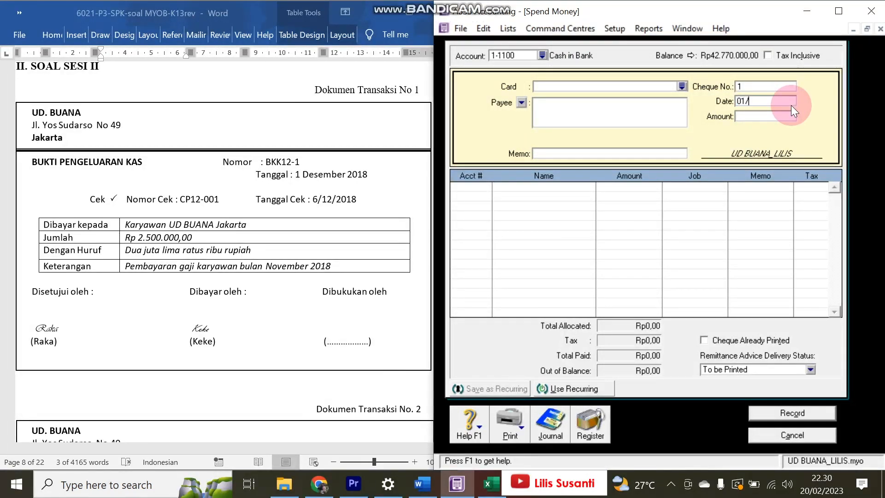
text(12/2018)
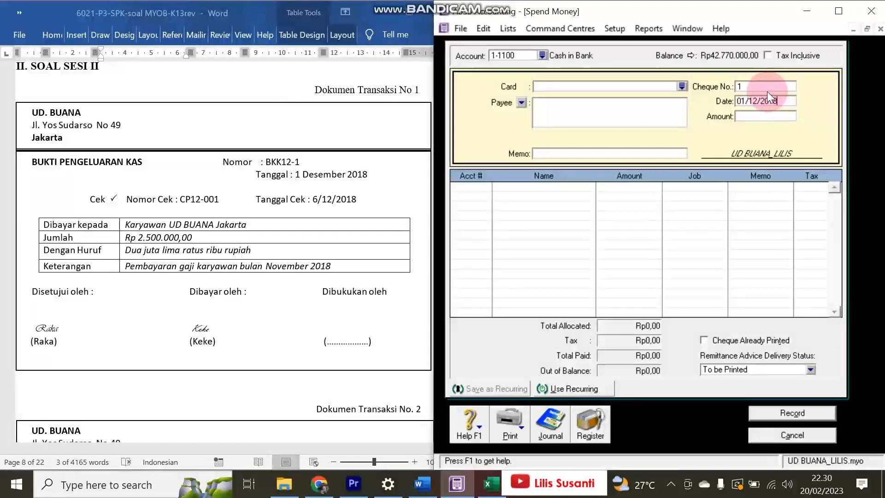
- Enter cheque number BKK12-1 and amount 2.500.000
click(271, 176)
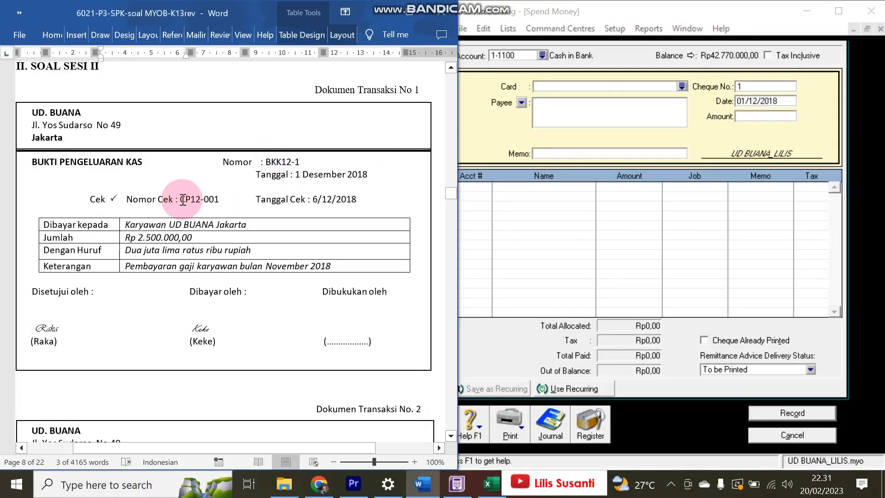
drag(267, 165, 299, 162)
key(ctrl+c)
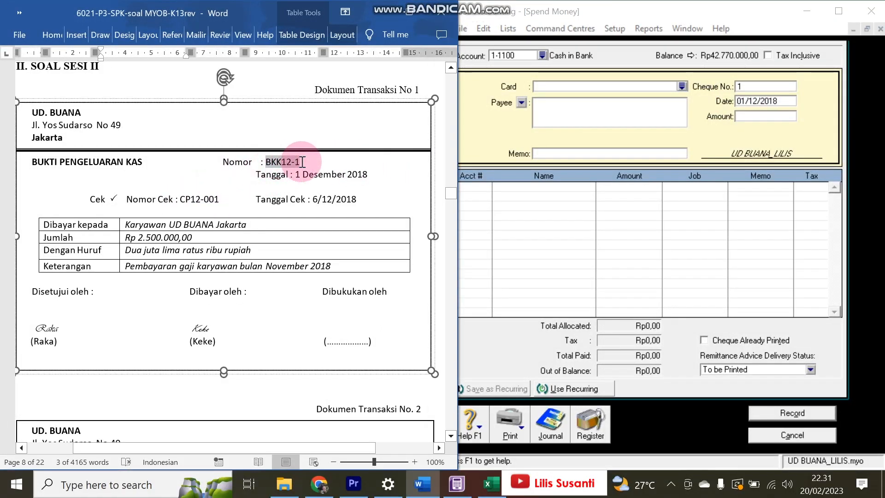
click(728, 69)
click(751, 85)
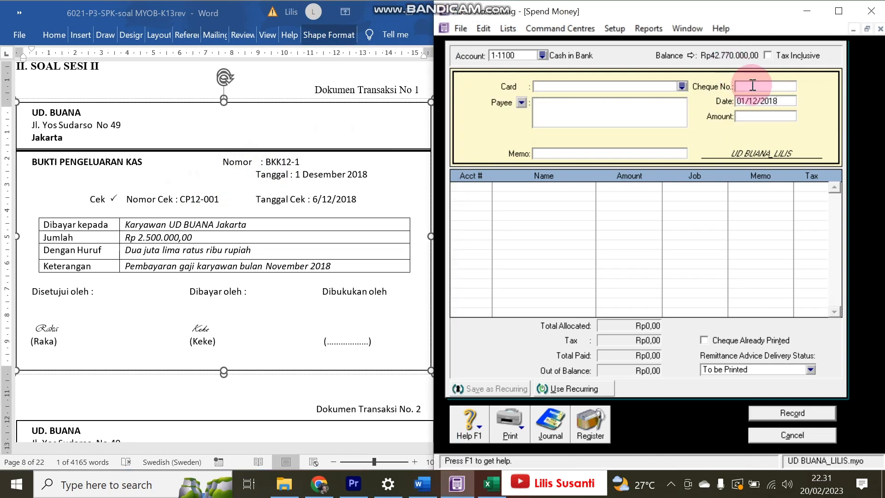
key(ctrl+v)
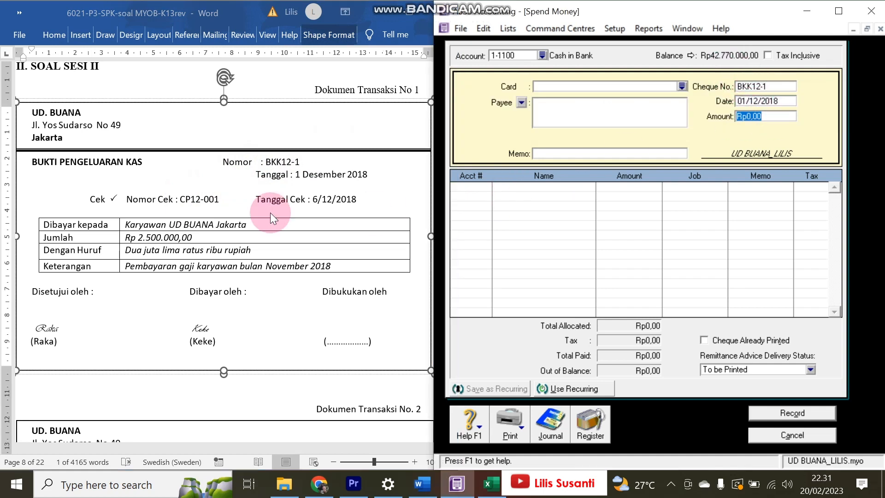
text(2.500.00)
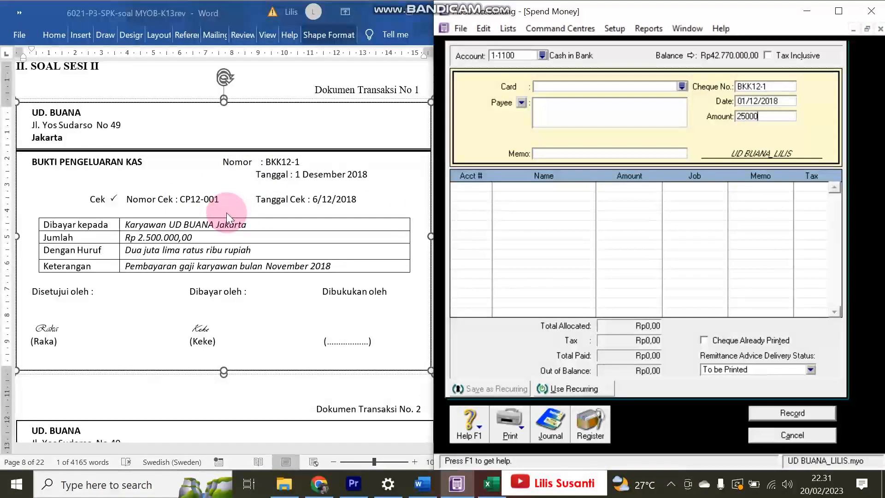
text(00)
key(Tab)
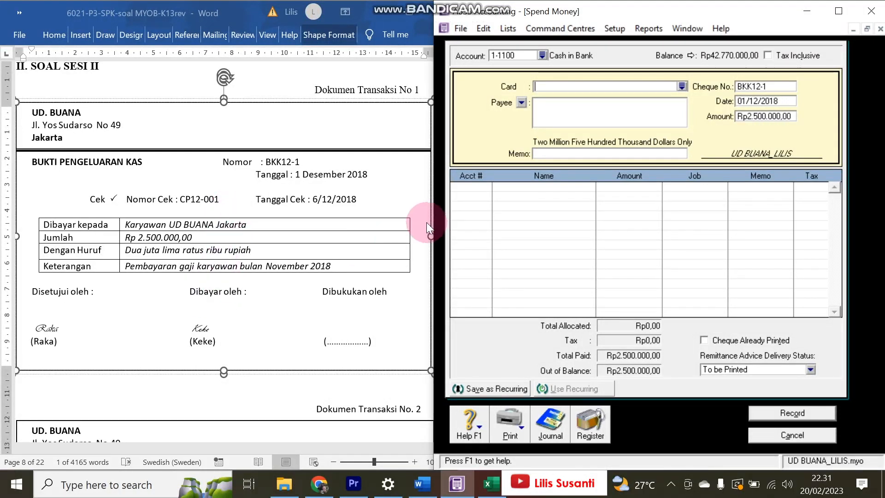
- Paste the November 2018 salary memo, allocate to 2-1200 Expense Payable, and record the payment
click(159, 268)
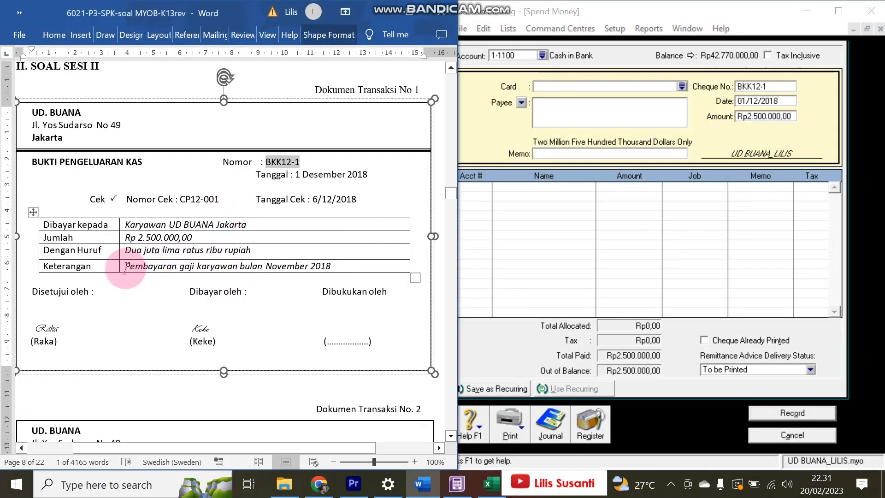
drag(141, 265, 340, 265)
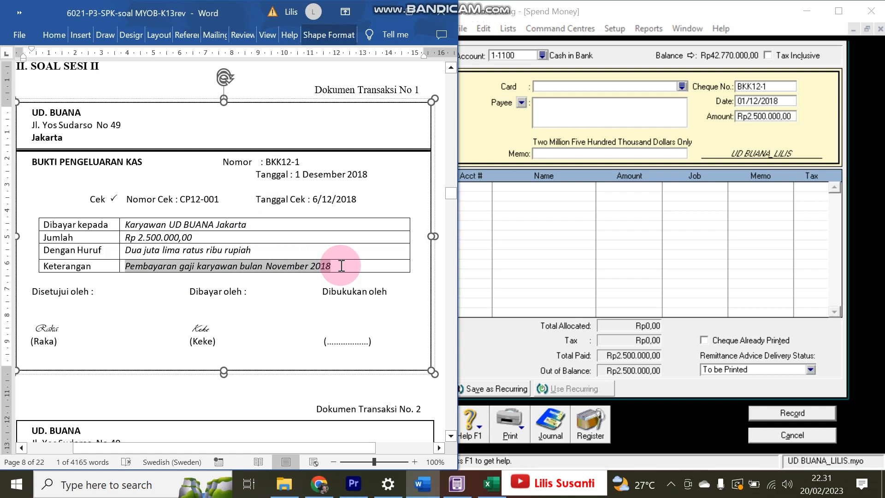
key(ctrl+c)
click(565, 156)
key(ctrl+v)
key(Tab)
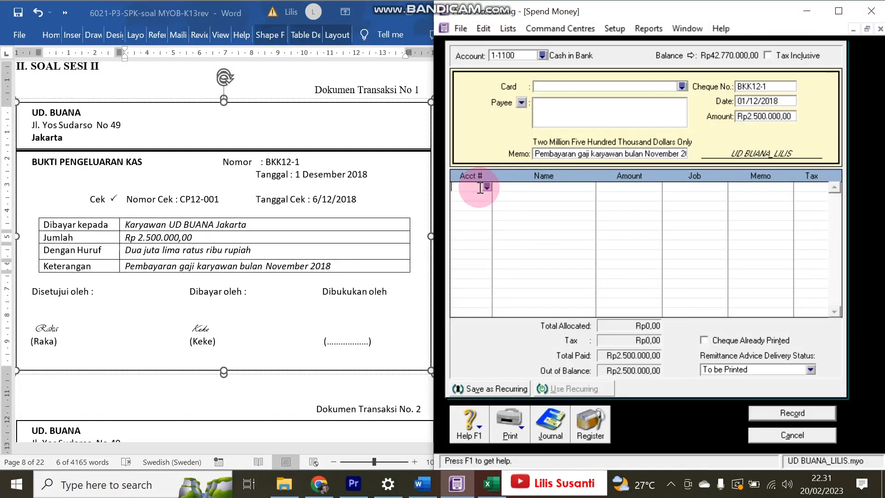
text(6-)
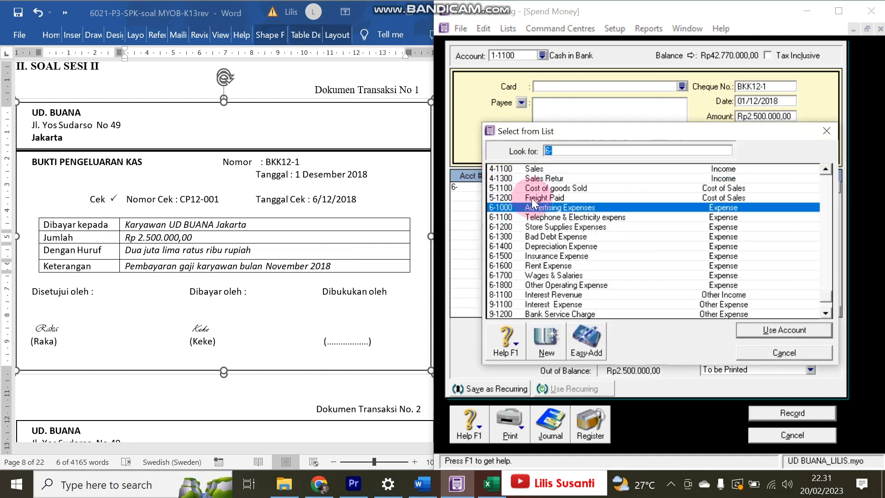
scroll(535, 194, up, 5)
scroll(535, 195, up, 1)
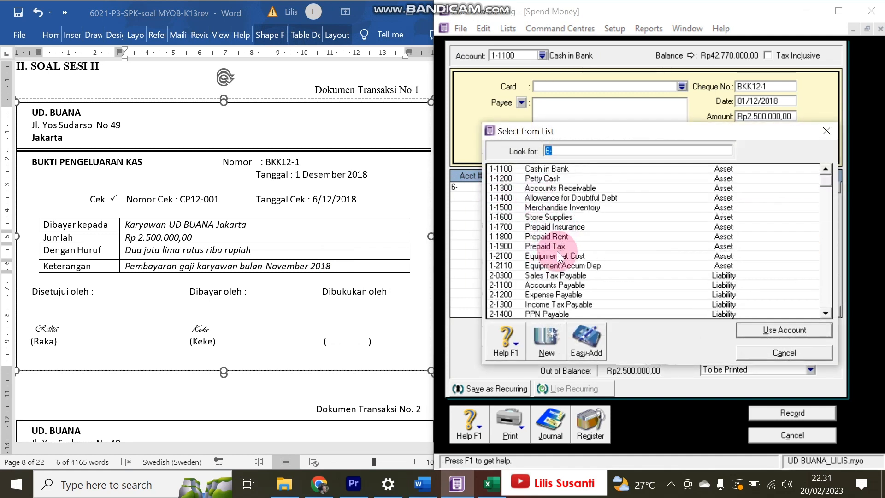
double_click(573, 295)
key(Tab)
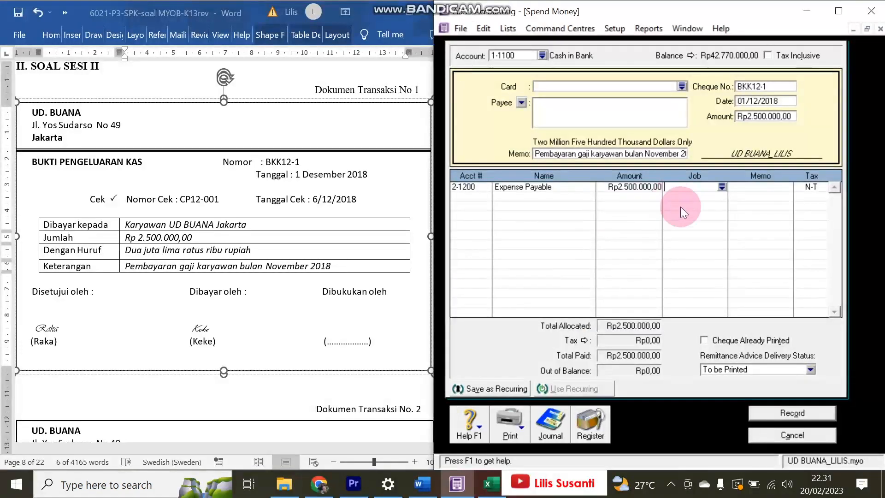
click(773, 413)
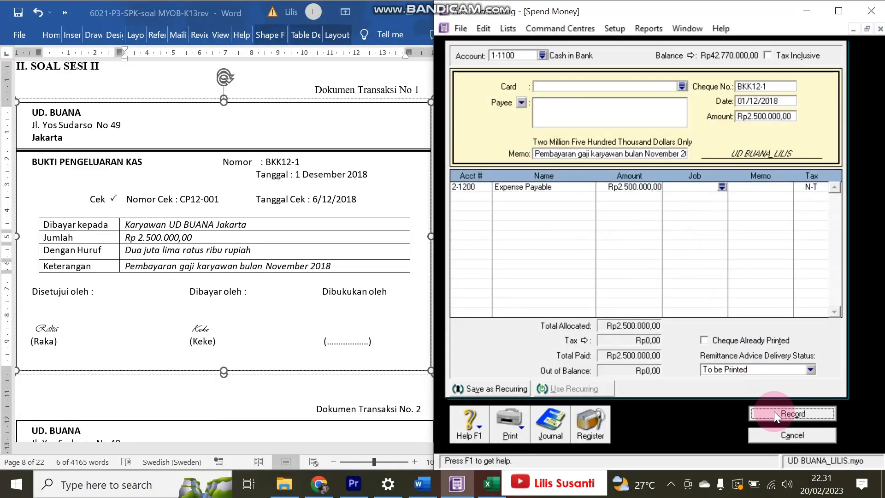
click(791, 435)
click(470, 91)
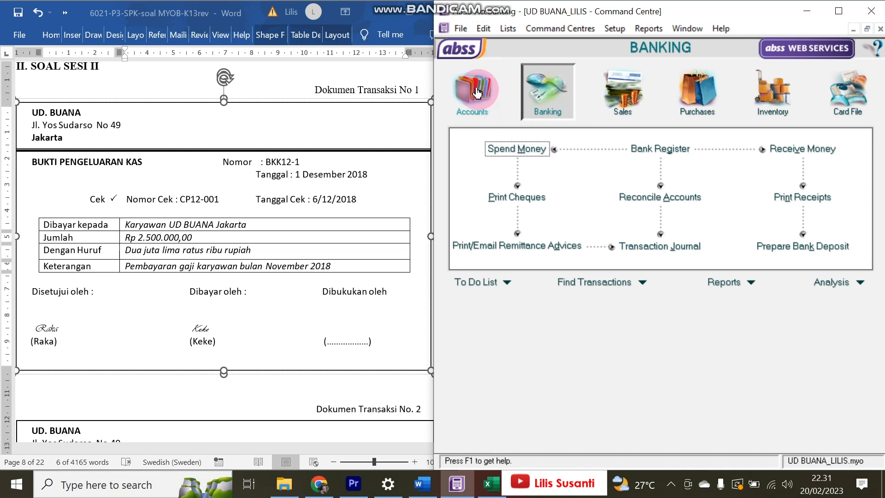
- Check the 2-1200 Expense Payable balance in the Accounts List
click(658, 148)
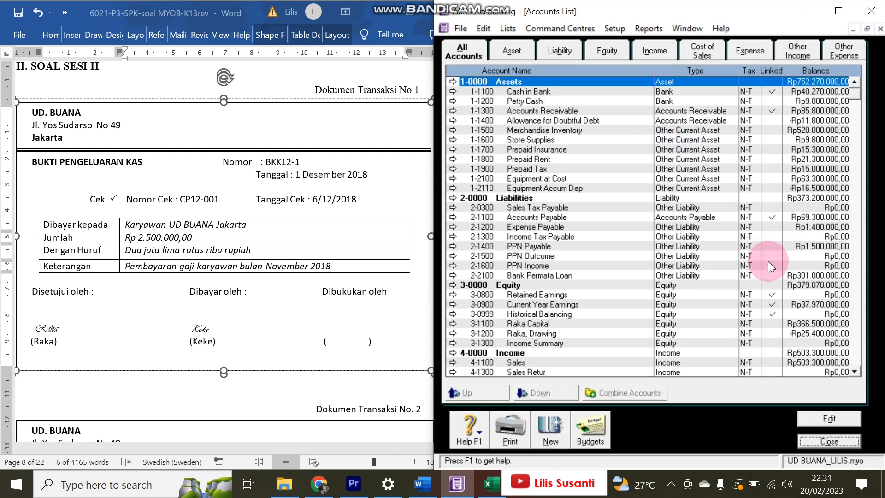
click(827, 226)
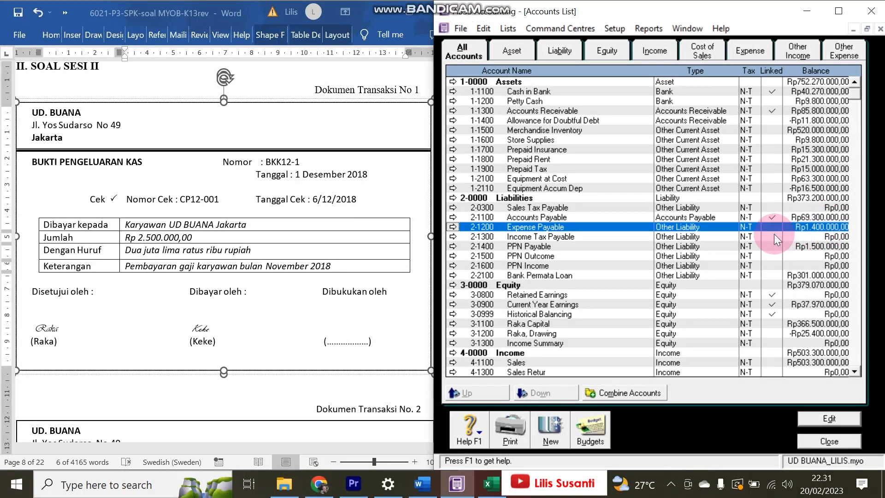
click(828, 440)
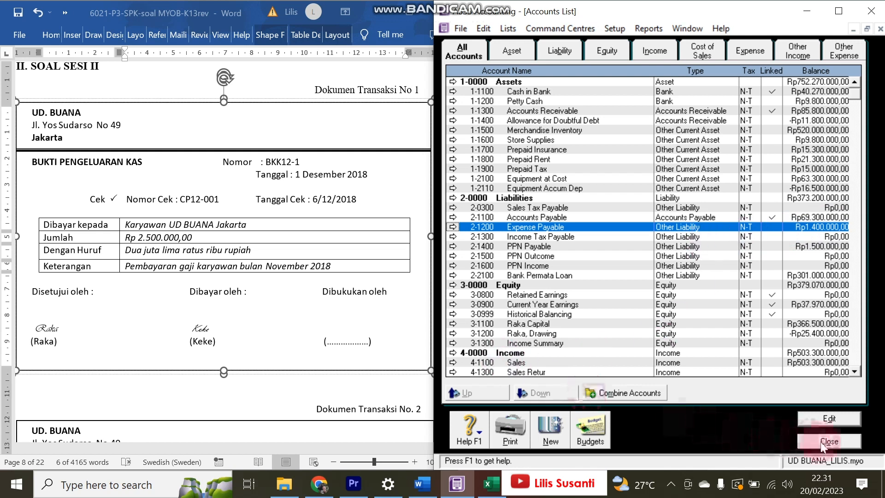
- Verify the BKK12-1 entry in the Disbursements journal against the voucher, then close it
click(621, 247)
click(525, 46)
click(585, 102)
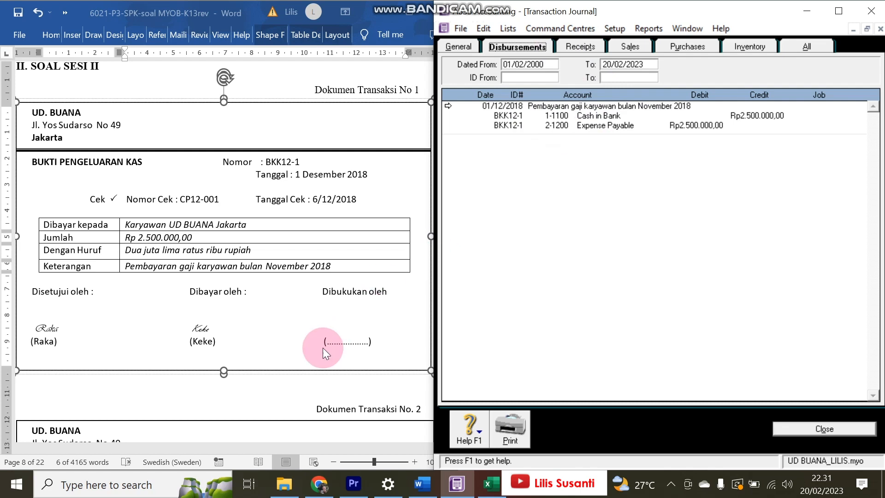
click(251, 314)
scroll(251, 314, down, 5)
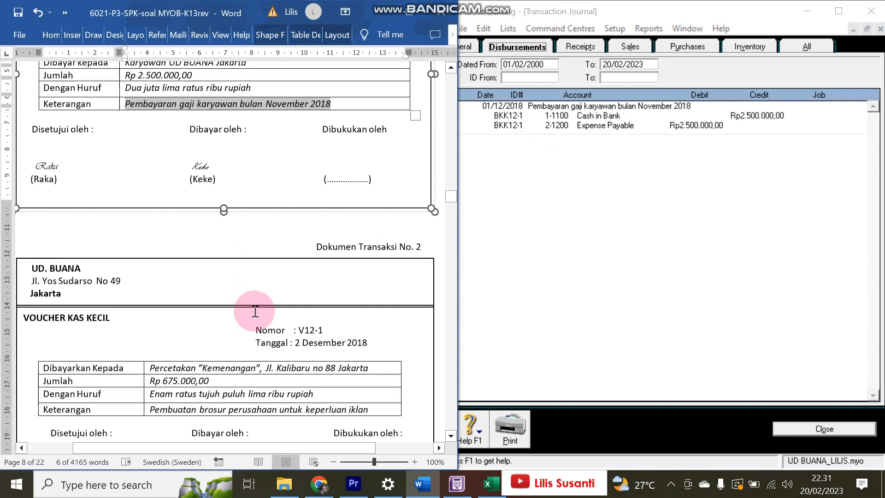
scroll(254, 311, up, 1)
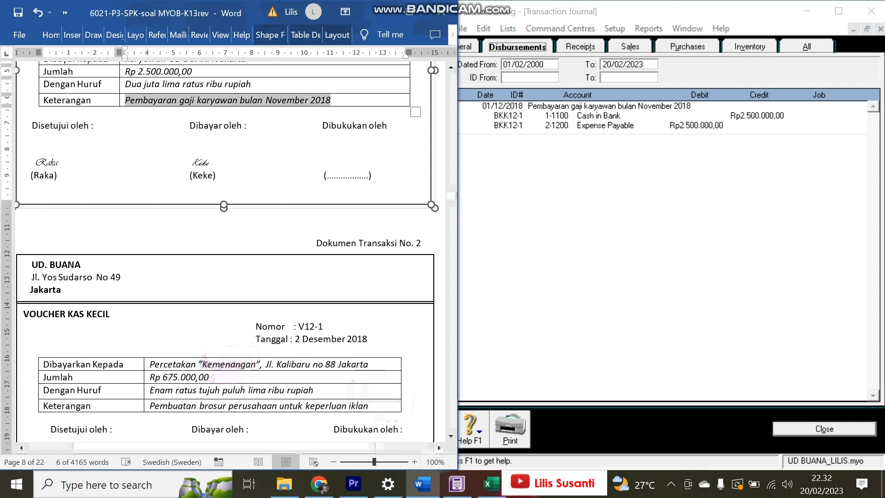
click(824, 430)
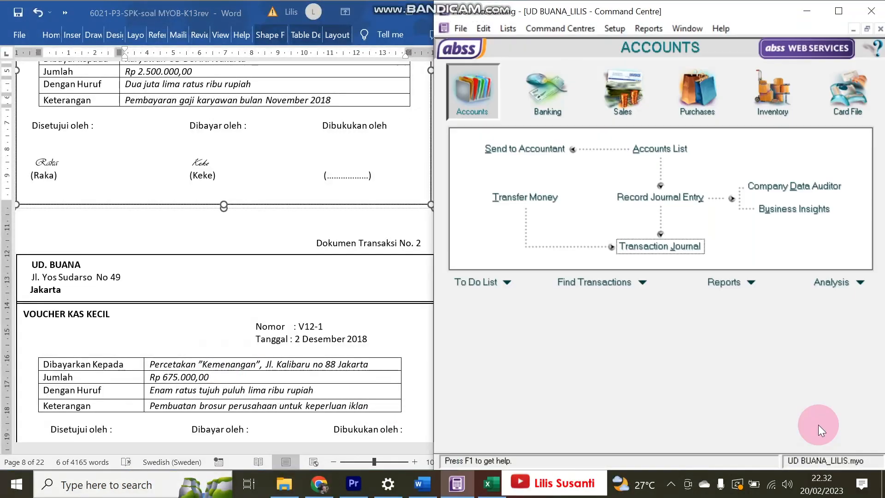
- Start a payment from 1-1200 Petty Cash dated 02/12/2018
click(545, 84)
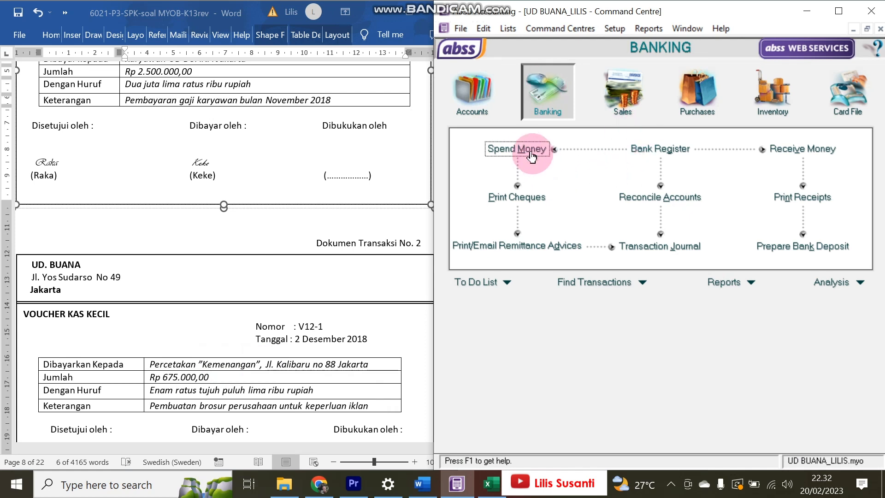
click(517, 148)
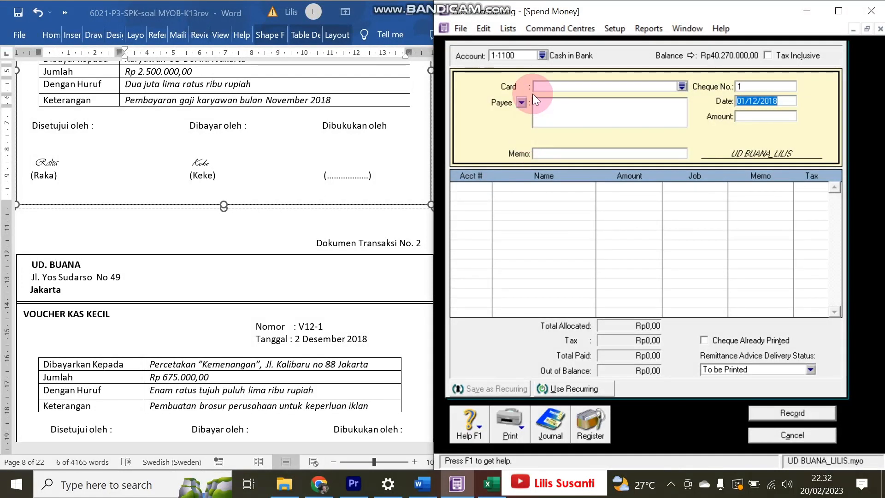
click(542, 55)
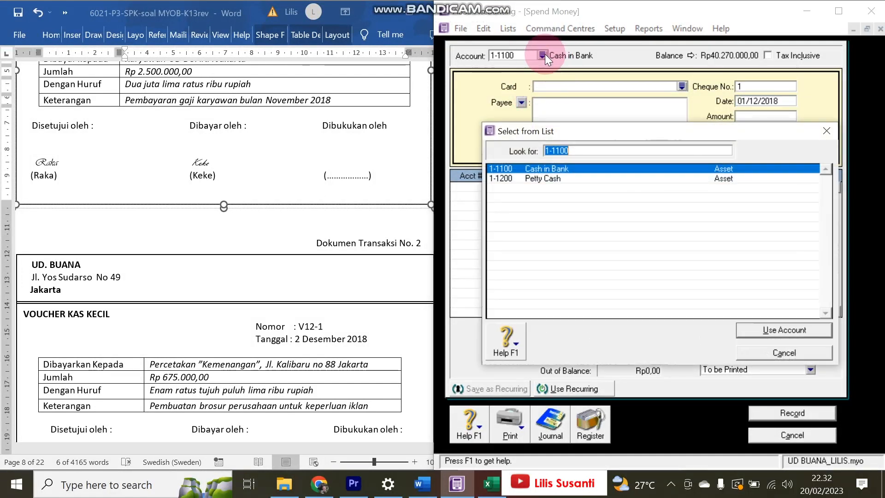
click(532, 178)
double_click(532, 178)
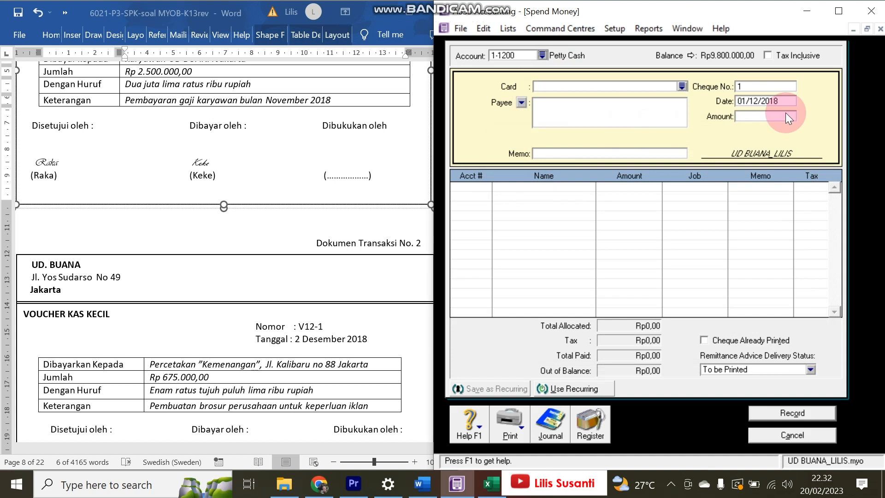
click(774, 102)
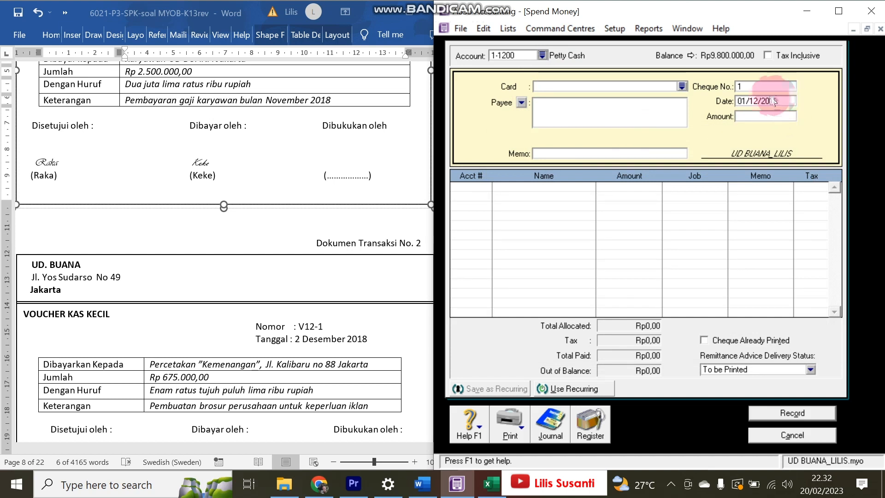
click(743, 101)
key(Delete)
text(2)
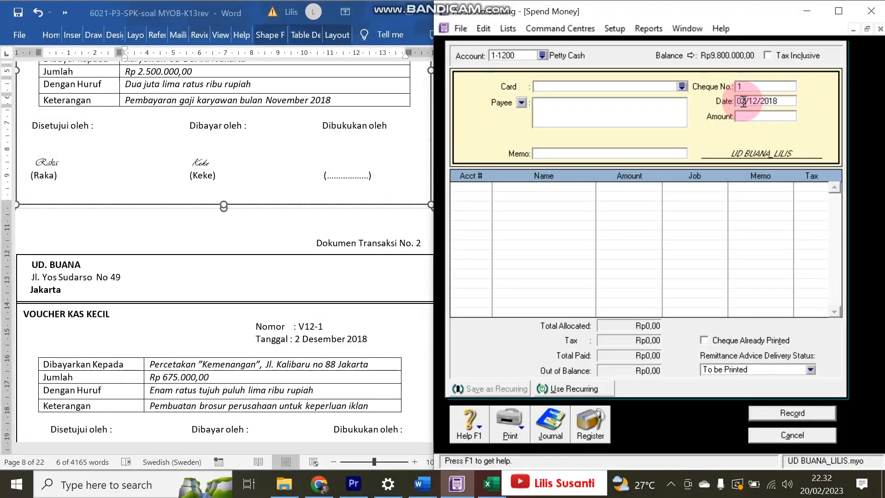
- Enter cheque number V12-1 and amount 675.000
click(300, 331)
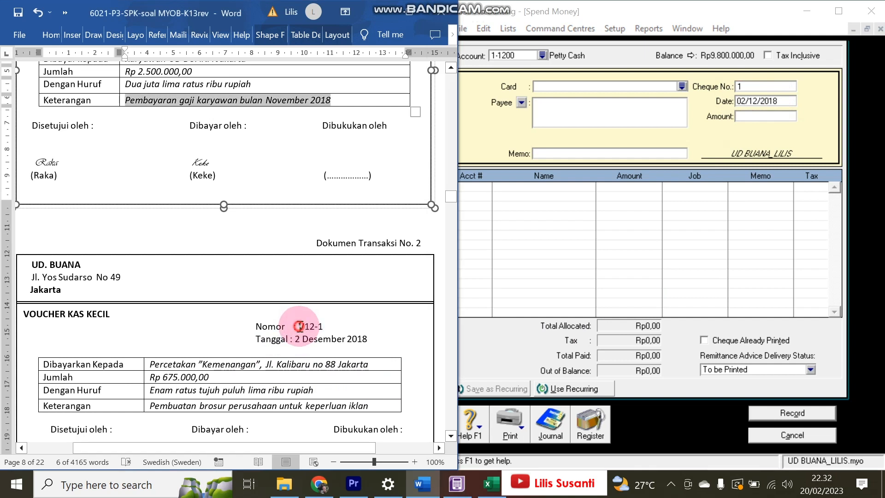
drag(298, 327, 330, 331)
key(ctrl+c)
click(754, 87)
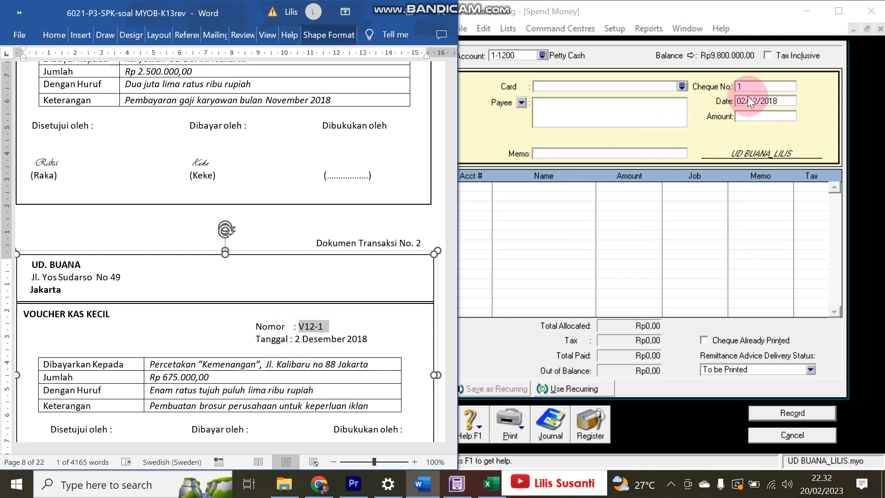
key(ctrl+v)
click(749, 117)
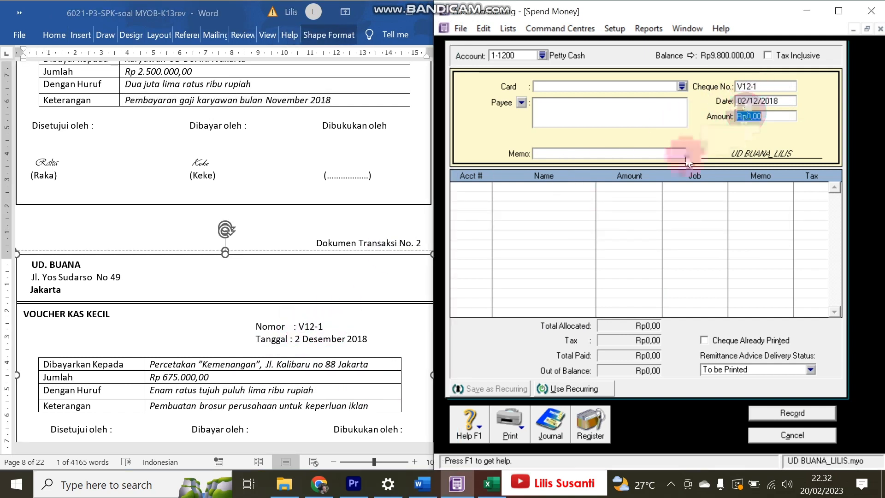
text(675.000)
key(Tab)
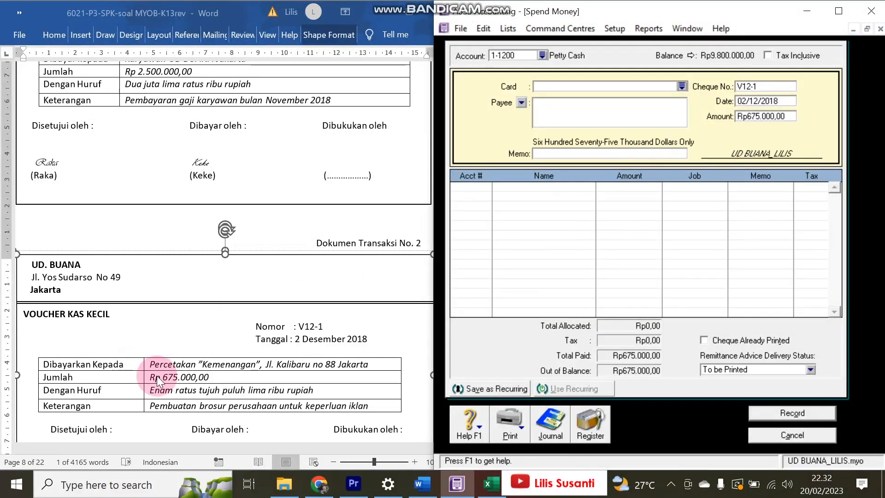
- Allocate the voucher to 6-1000 Advertising Expenses and record it
drag(143, 413, 366, 402)
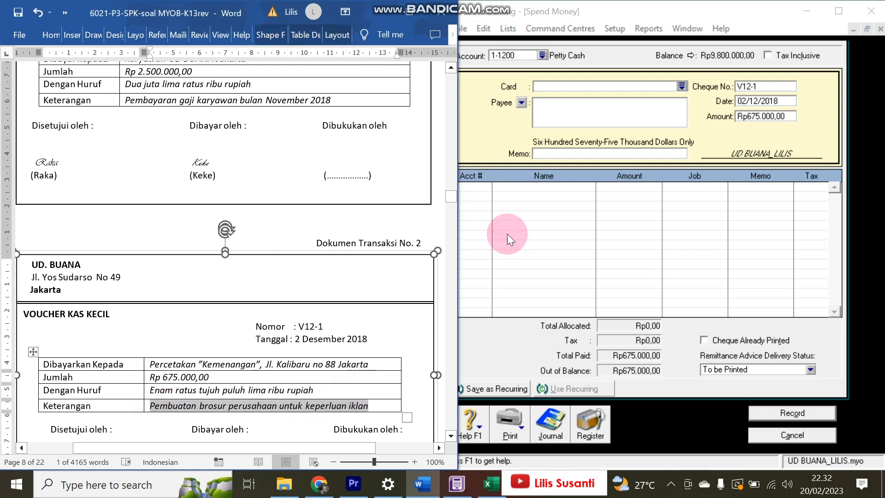
click(566, 155)
key(Tab)
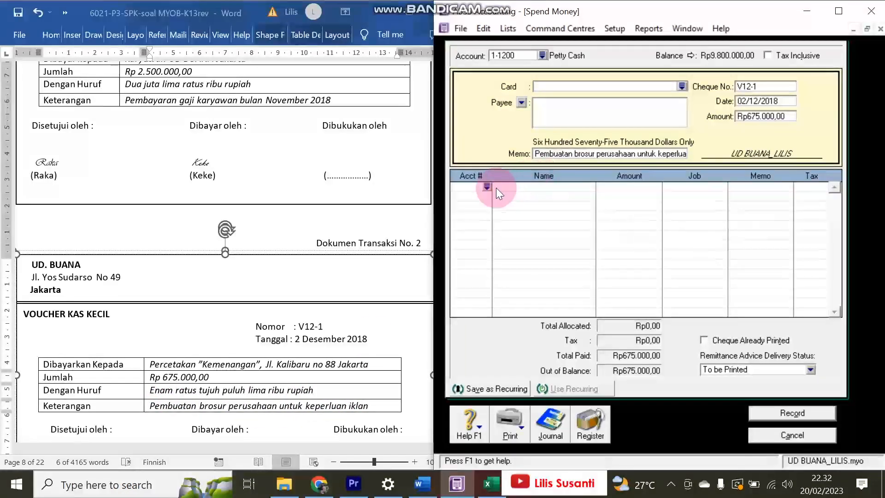
text(6-)
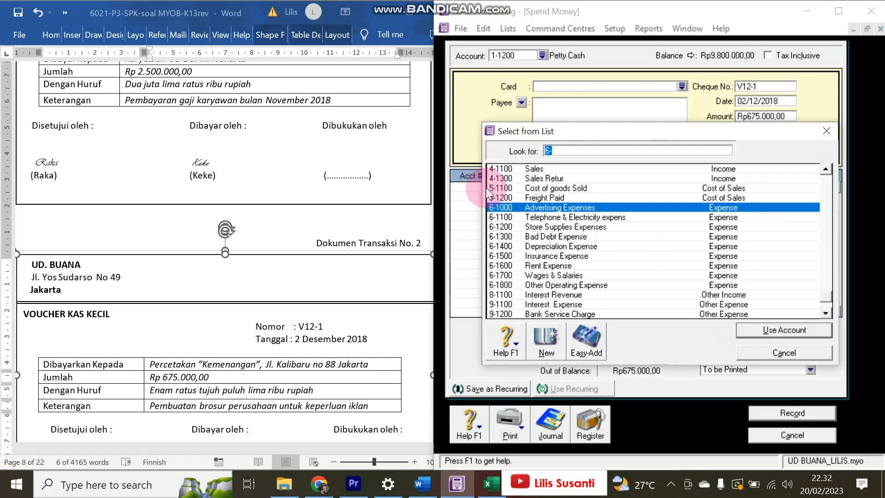
double_click(557, 206)
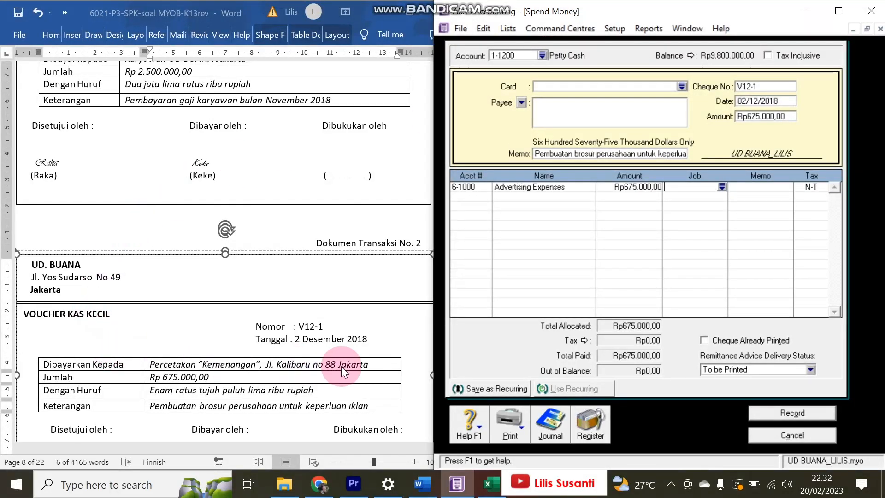
click(786, 413)
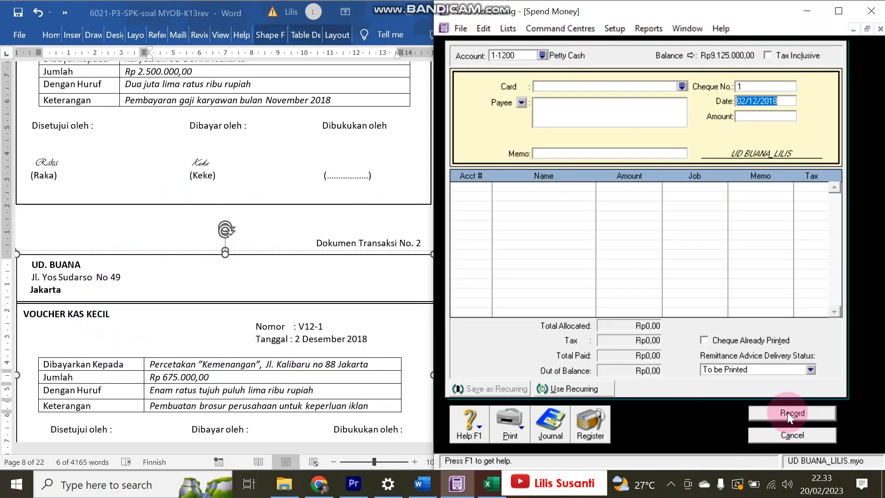
- Inspect the V12-1 entry in the Transaction Journal, review the BKM12-1 receipt, and close the journal
click(786, 437)
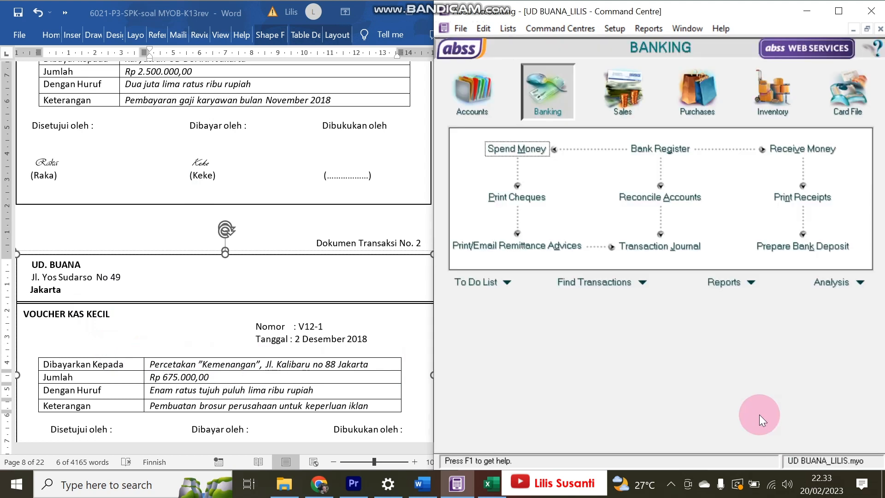
click(643, 250)
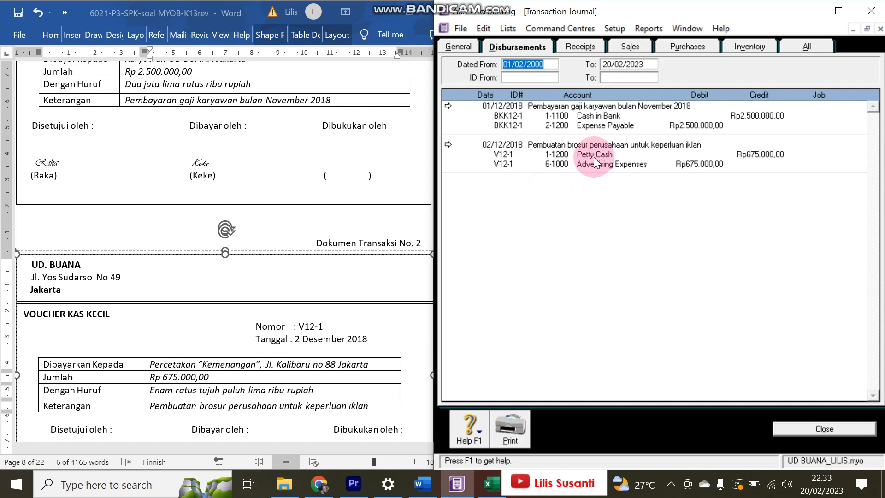
click(448, 144)
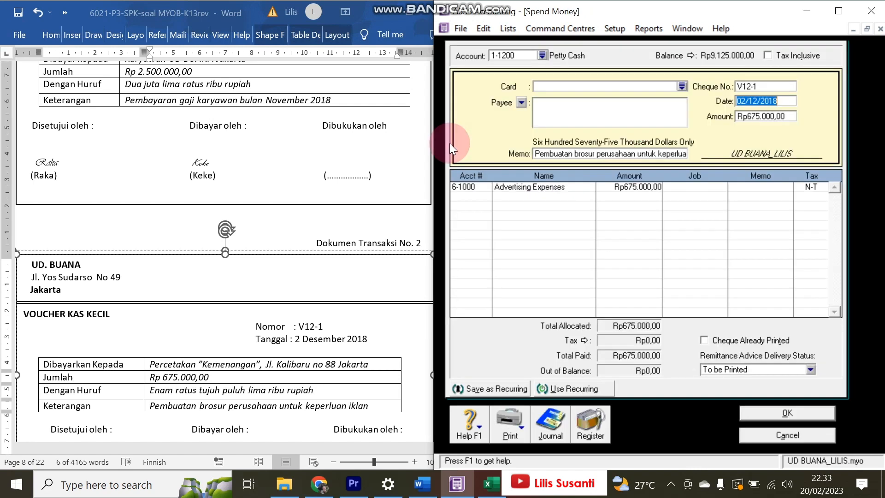
click(809, 436)
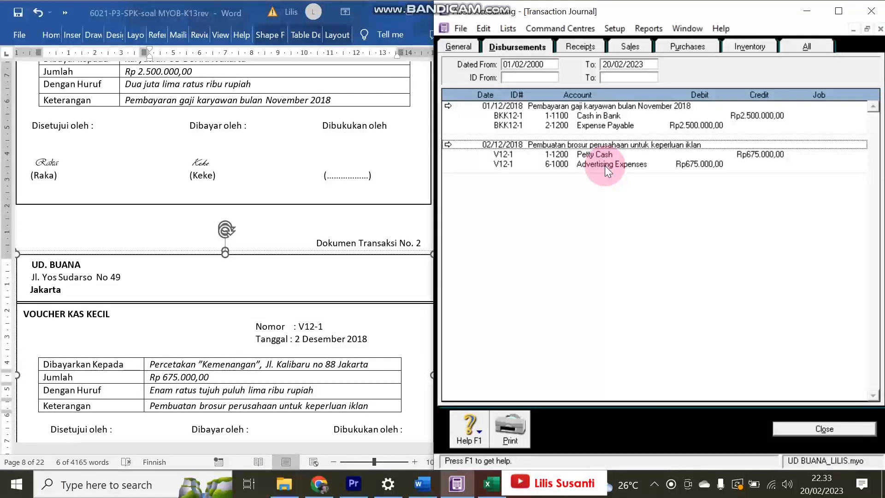
click(322, 309)
scroll(323, 308, down, 15)
scroll(323, 308, down, 8)
scroll(316, 299, up, 5)
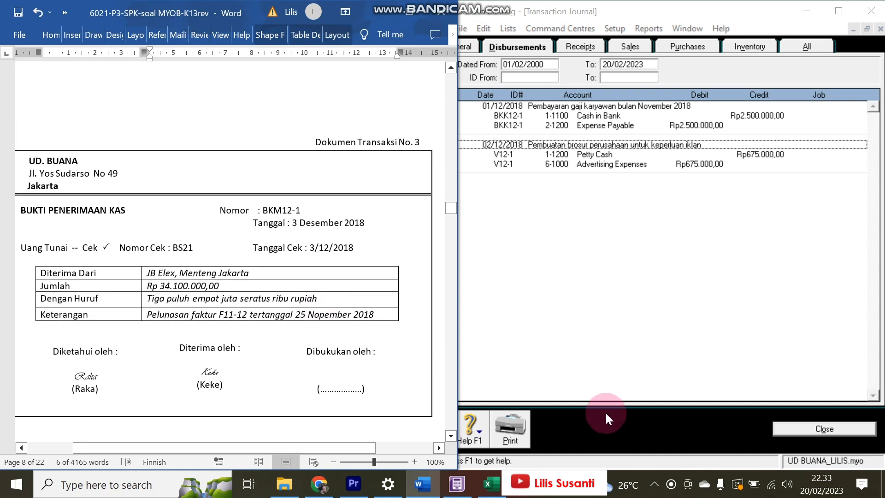
click(240, 243)
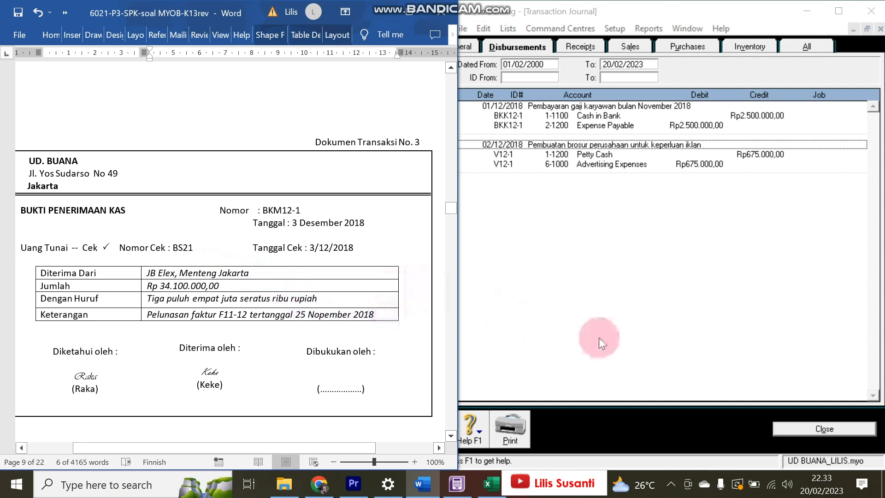
click(801, 427)
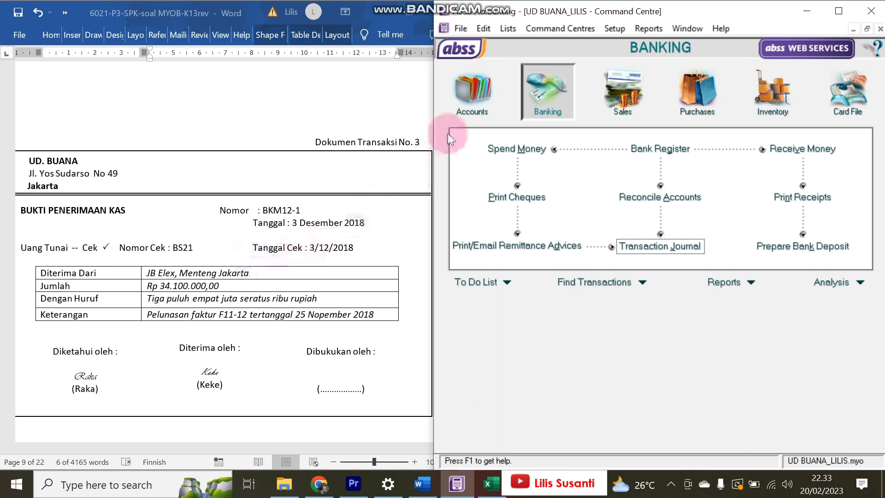
- Enter a JB Elex receipt of 34.100.000 dated 03/12/2018
click(623, 89)
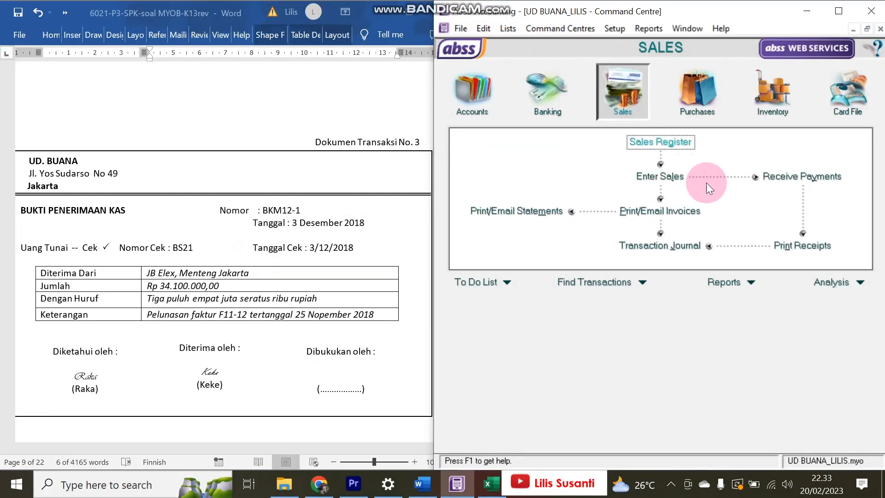
click(812, 180)
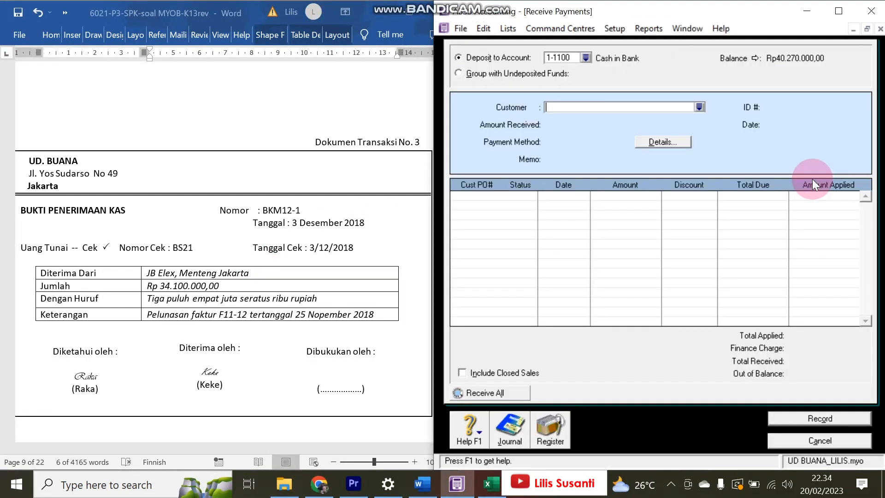
click(699, 107)
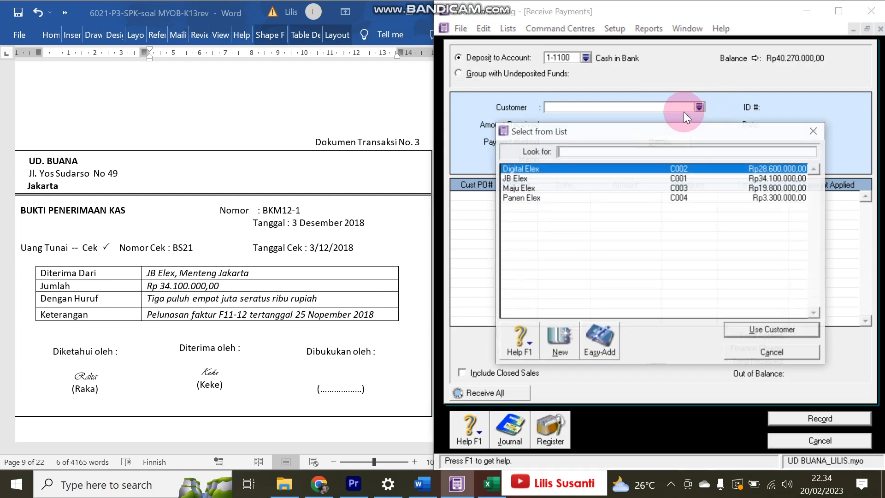
click(533, 179)
double_click(534, 179)
double_click(803, 125)
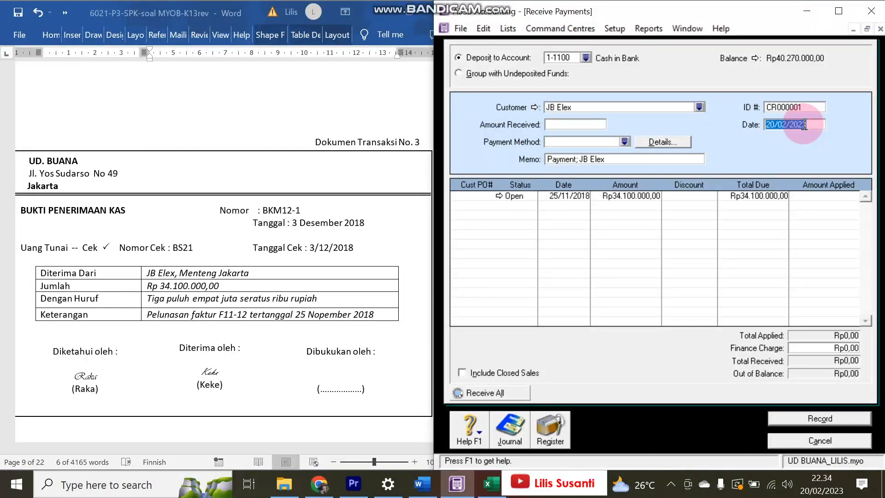
text(3/12/2018)
key(Tab)
key(Tab)
key(Tab)
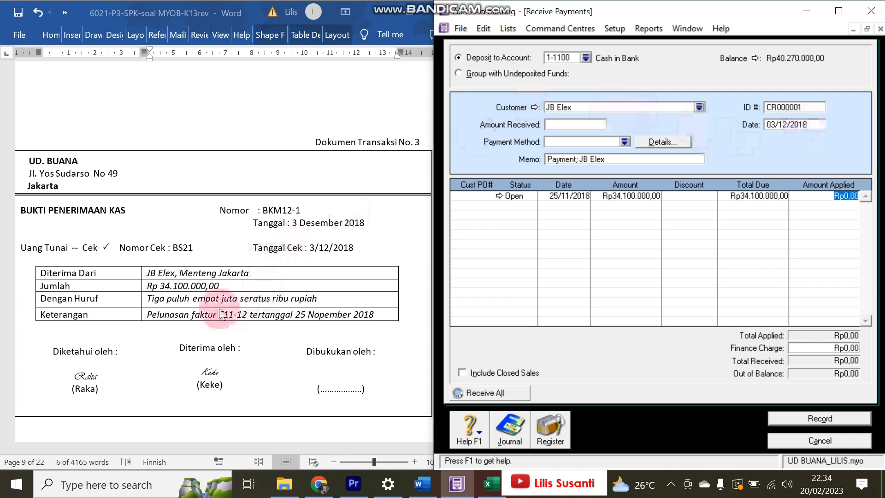
click(563, 125)
text(3)
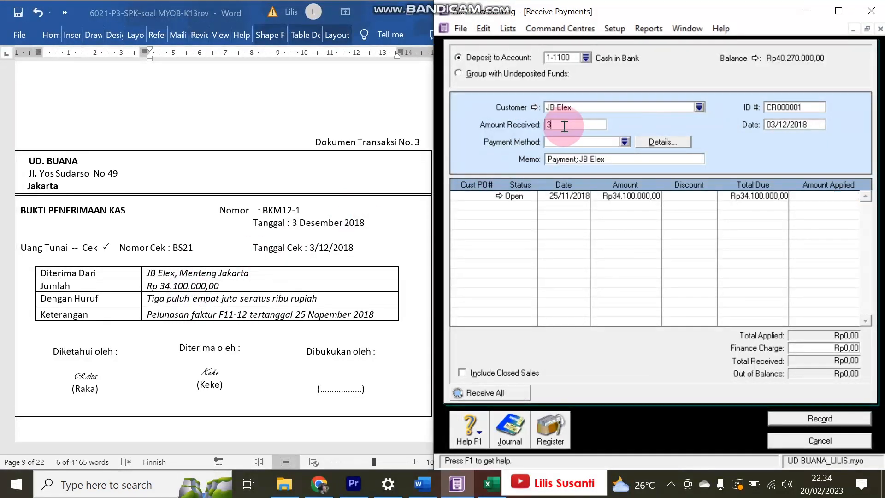
text(4.100.0000)
key(Tab)
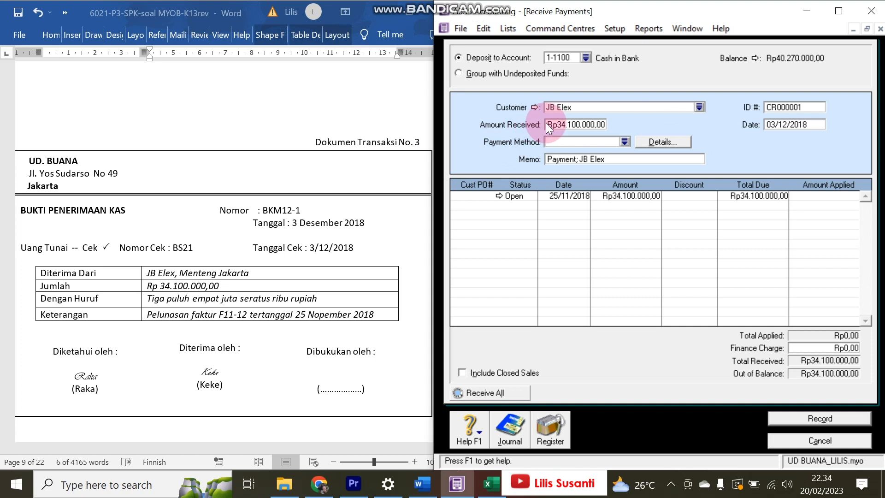
- Apply the full amount to the 25/11/2018 invoice, clear the finance charge, and record the payment
drag(430, 137, 390, 137)
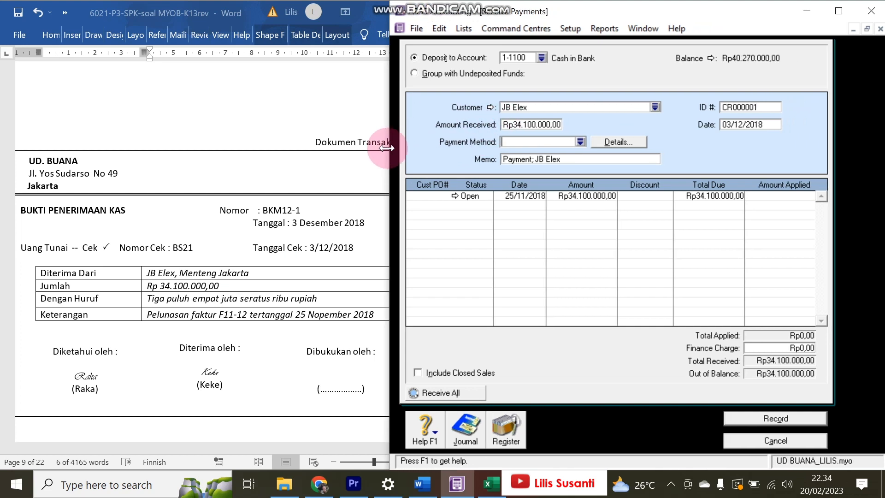
click(760, 195)
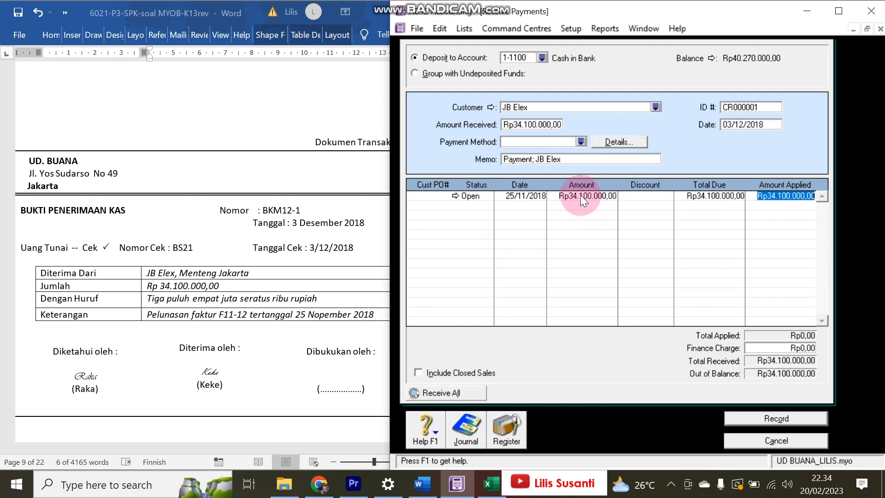
click(782, 194)
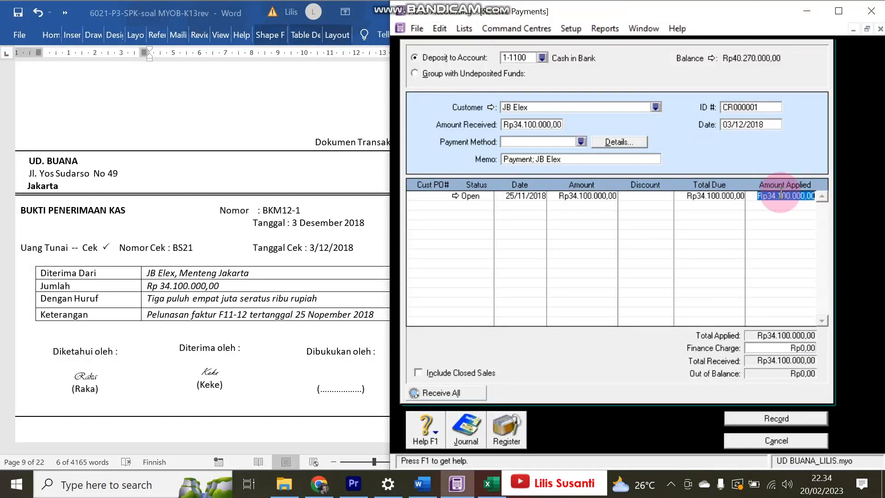
click(728, 194)
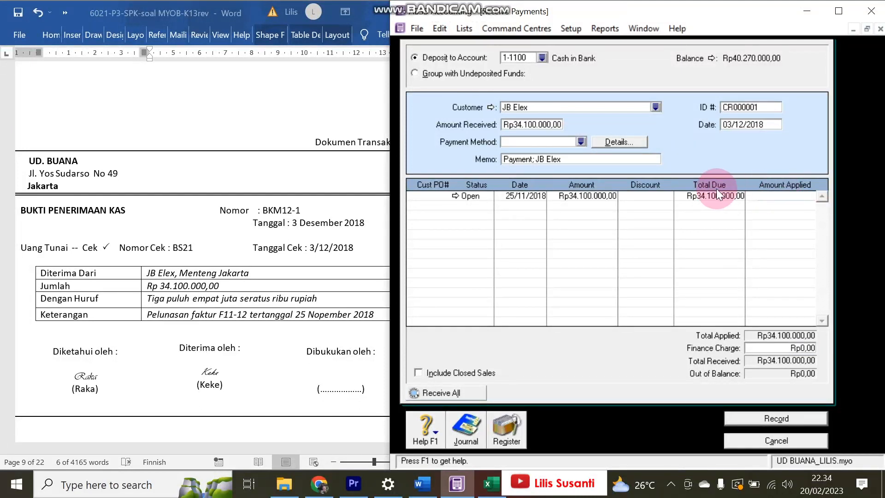
click(786, 347)
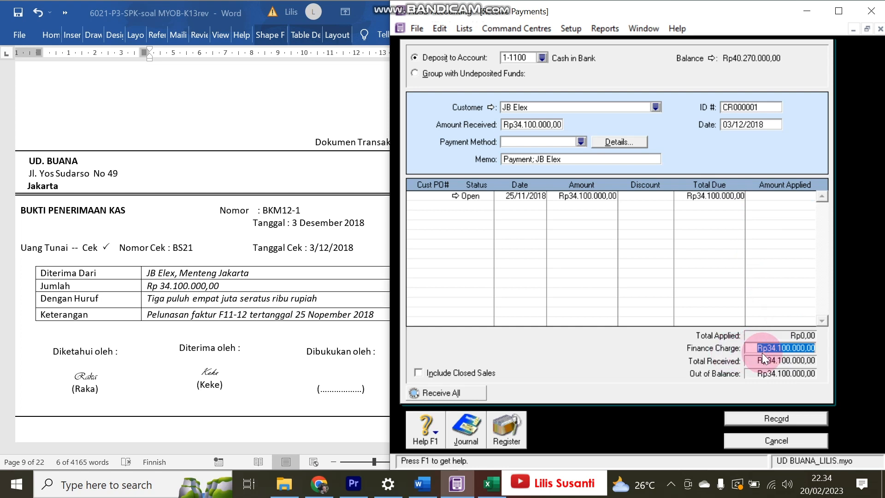
key(BackSpace)
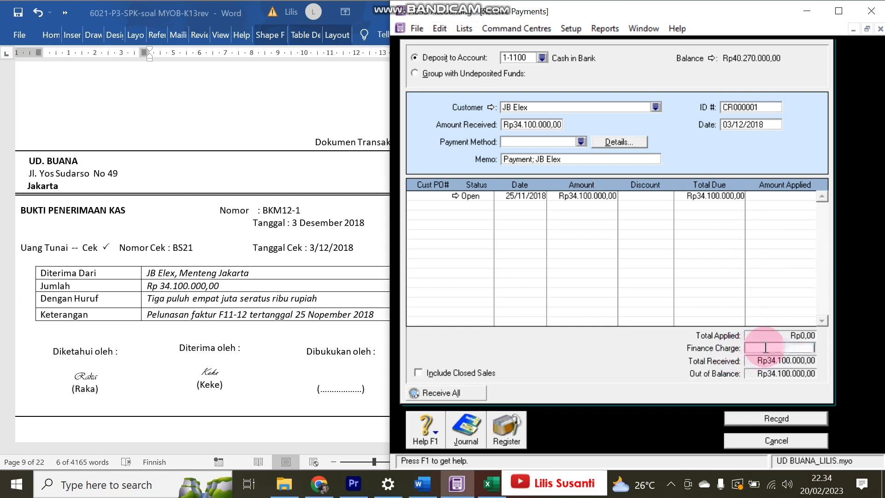
click(772, 200)
click(771, 196)
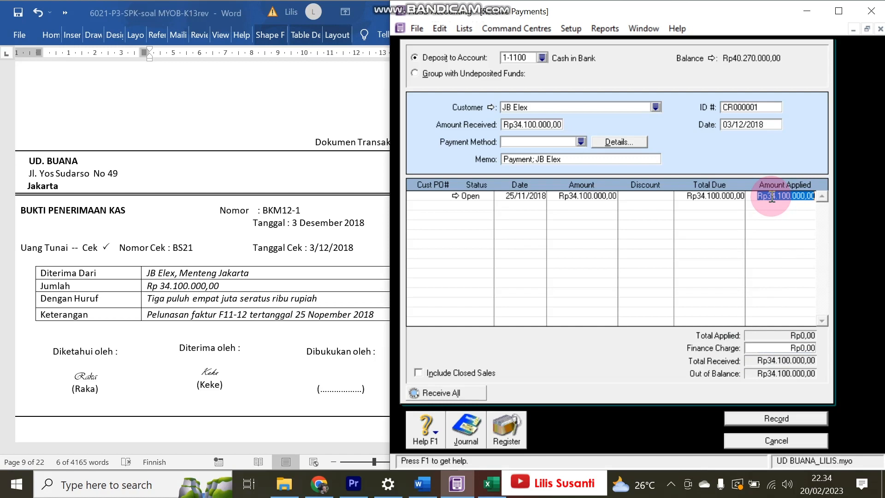
key(Tab)
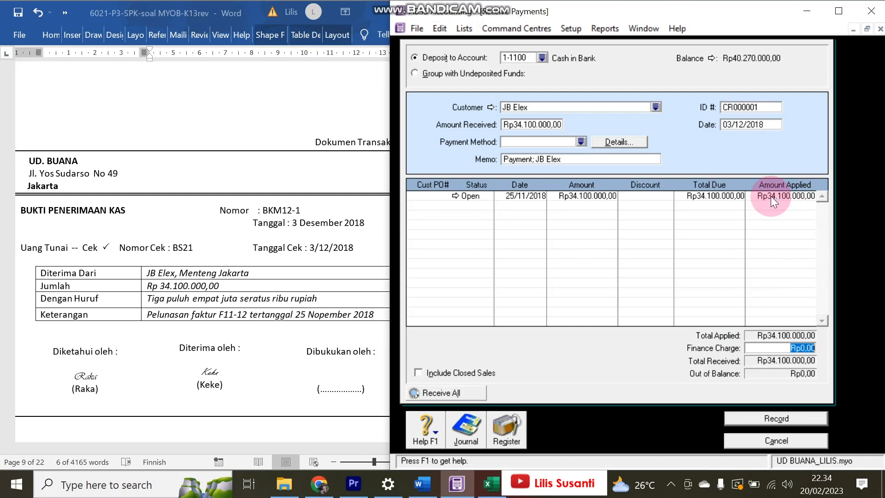
click(804, 419)
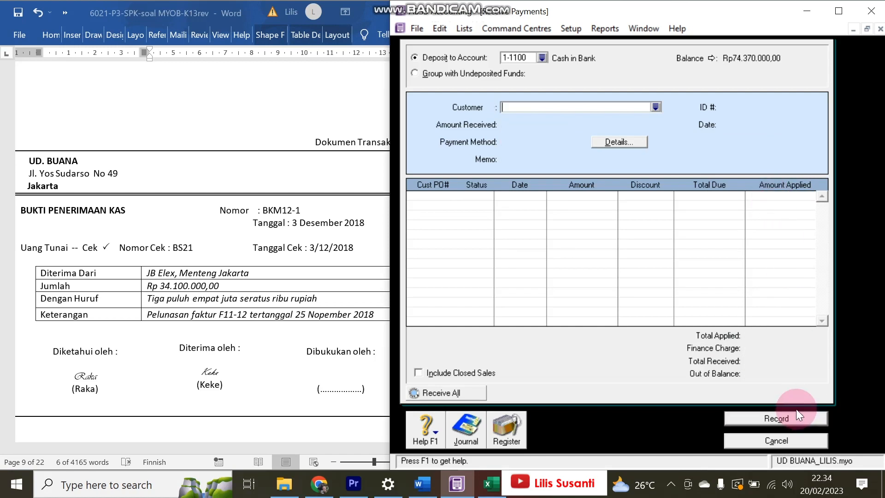
click(795, 440)
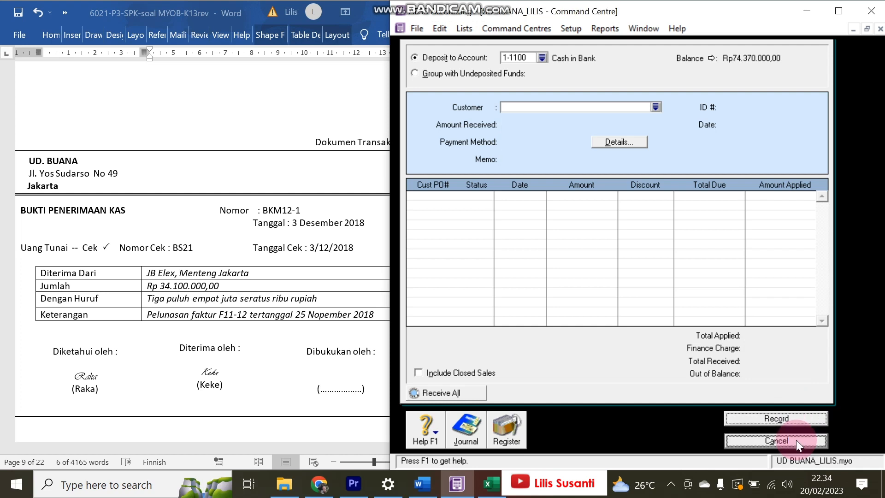
- Check the source document, then start a Spend Money entry paid from the Petty Cash account
click(212, 352)
scroll(205, 347, down, 8)
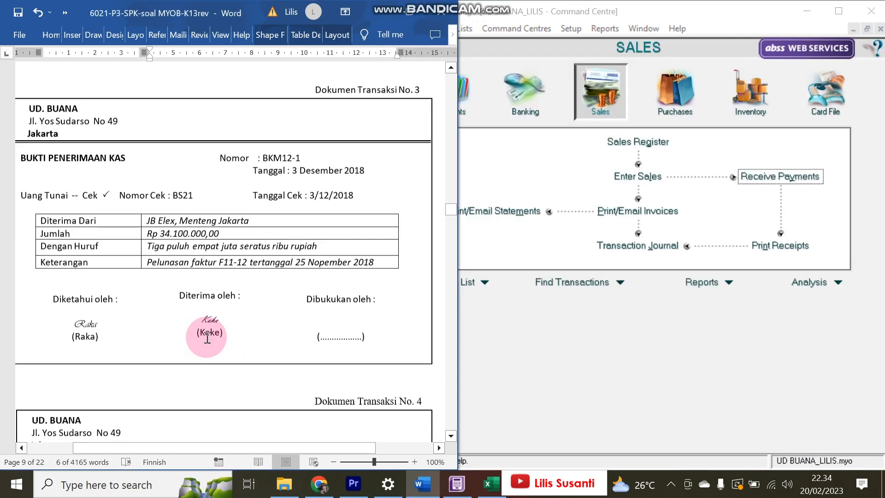
scroll(204, 338, up, 2)
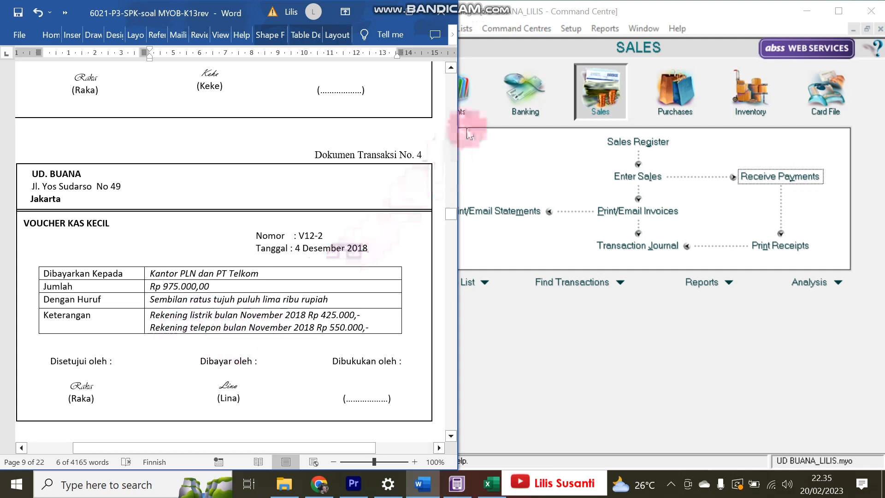
click(510, 106)
click(492, 150)
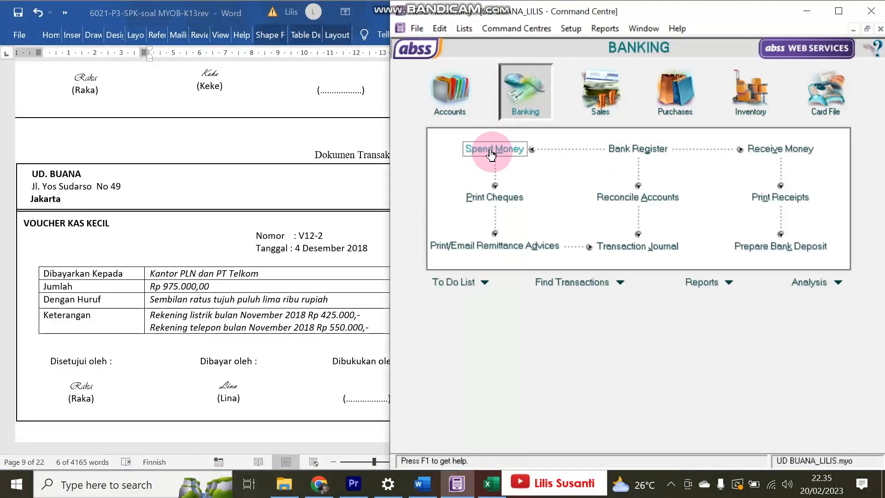
click(511, 61)
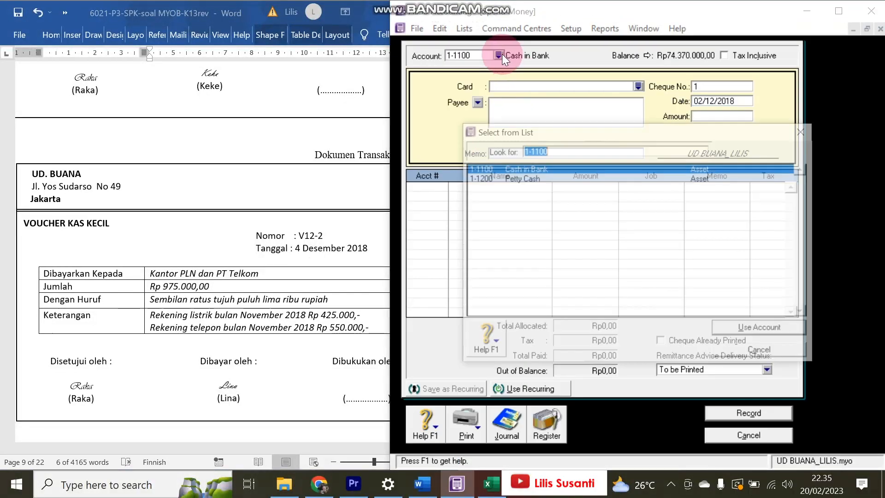
double_click(502, 178)
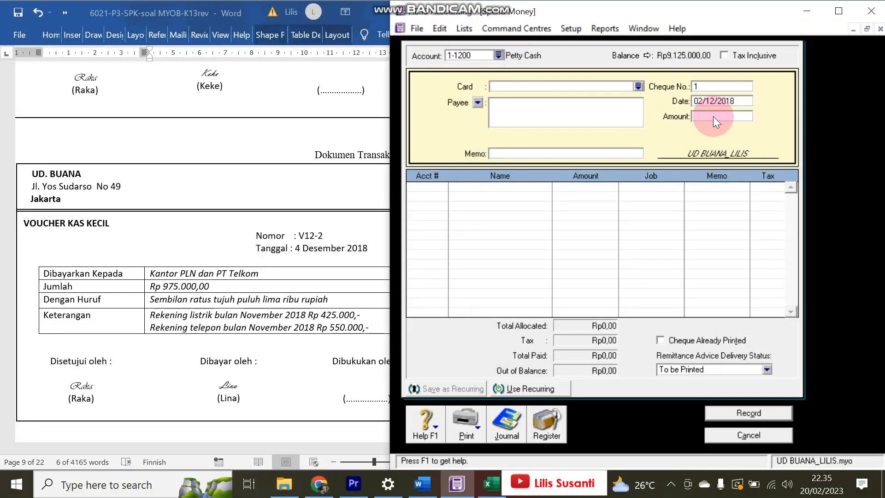
- Set the payment date to 04/12/2018 and the cheque number to V12-2
click(697, 101)
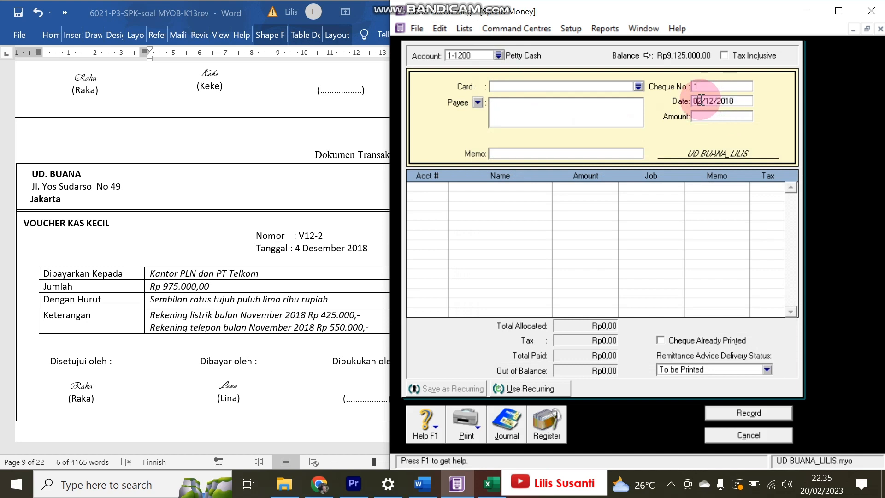
key(Delete)
text(4)
click(463, 229)
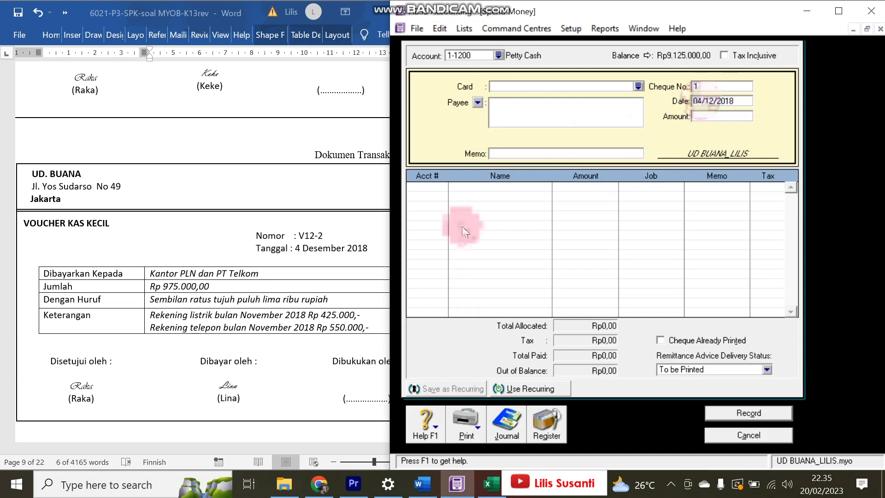
click(307, 235)
double_click(307, 235)
key(ctrl+c)
click(726, 87)
key(ctrl+v)
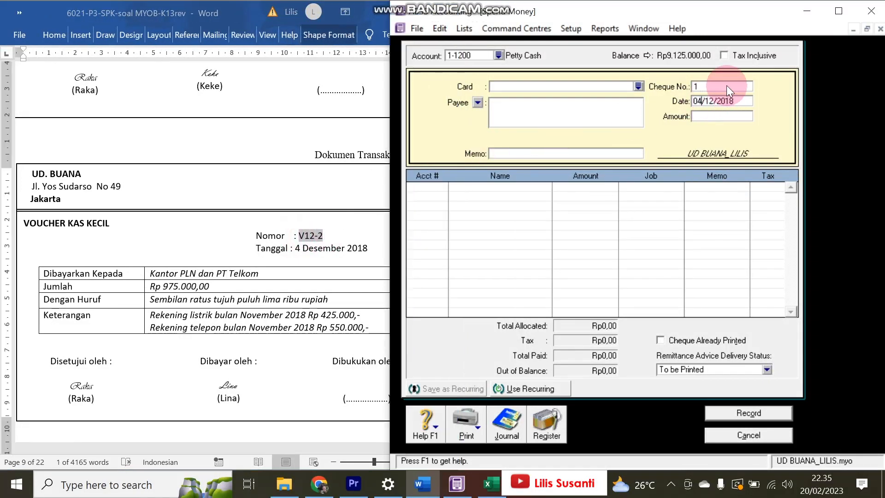
key(Tab)
- Enter amount 975.000 and a memo for the November 2018 electricity and phone payment
click(708, 123)
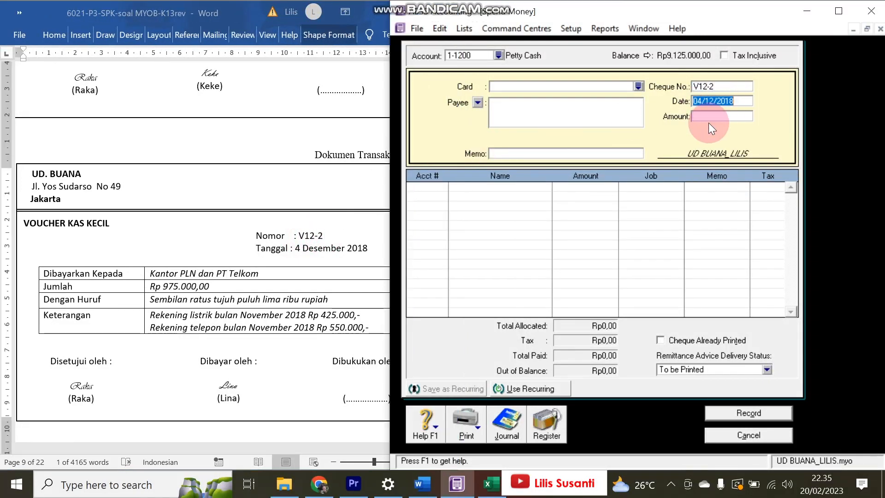
text(975.000)
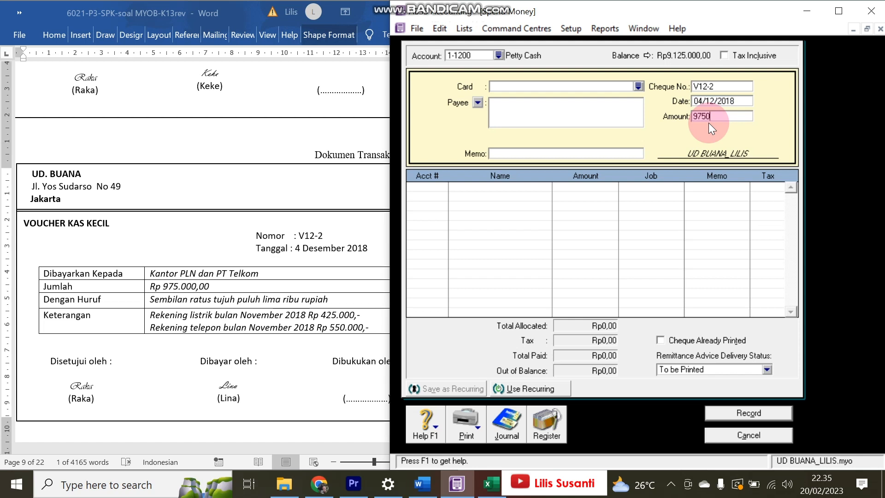
key(Tab)
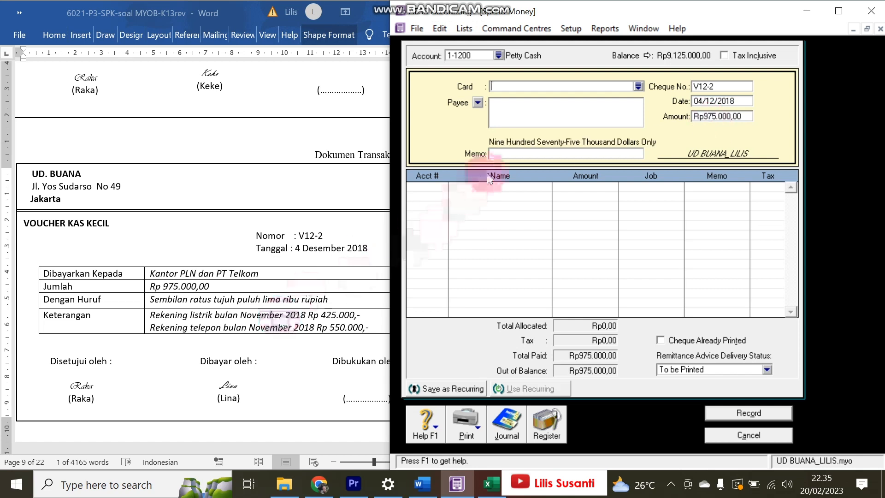
click(515, 155)
text(Peba)
key(BackSpace)
key(BackSpace)
text(m)
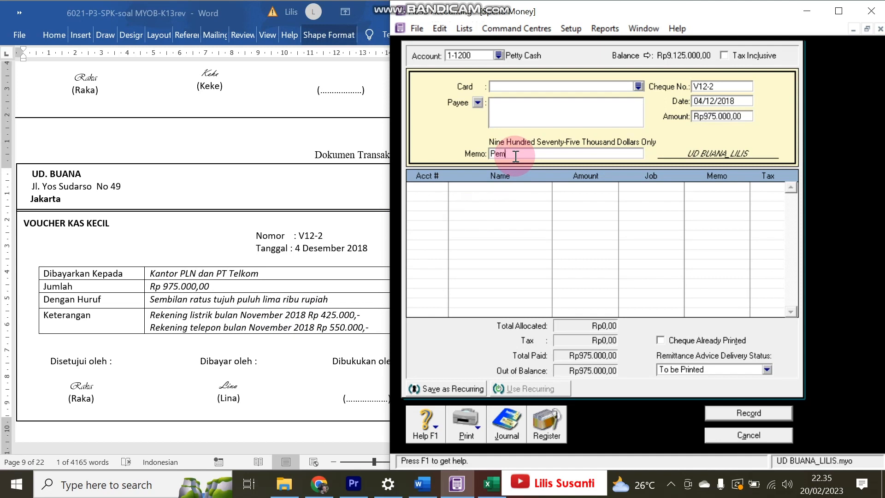
text(bayaran listrik dan tge)
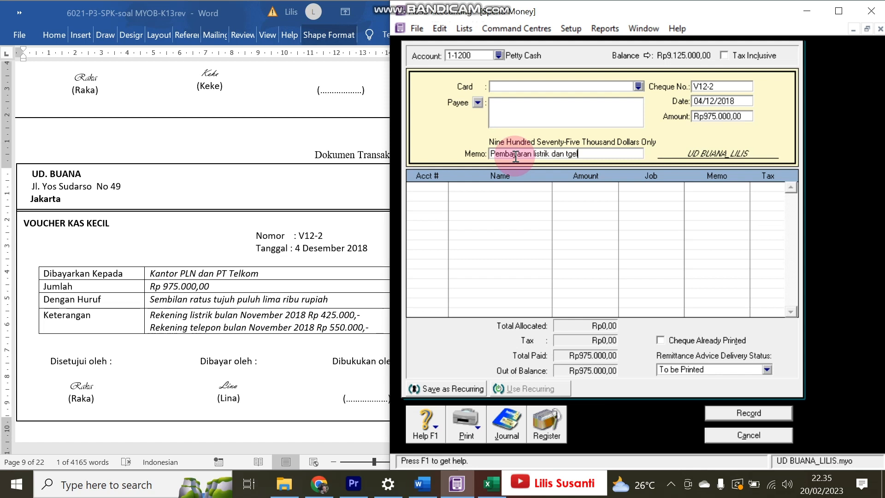
key(BackSpace)
key(BackSpace)
text(elp Nov 2018)
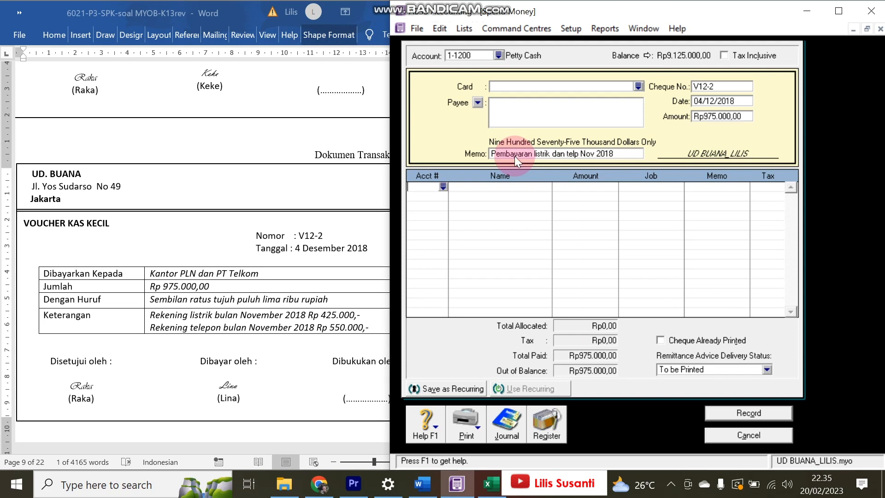
key(Tab)
- Allocate the payment to 2-1200 Expense Payable, record it, and view the disbursements journal
text(62)
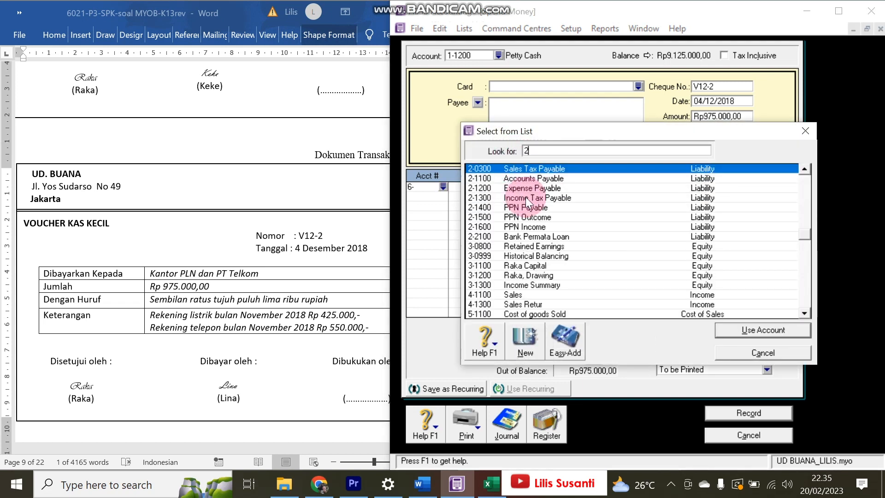
click(532, 187)
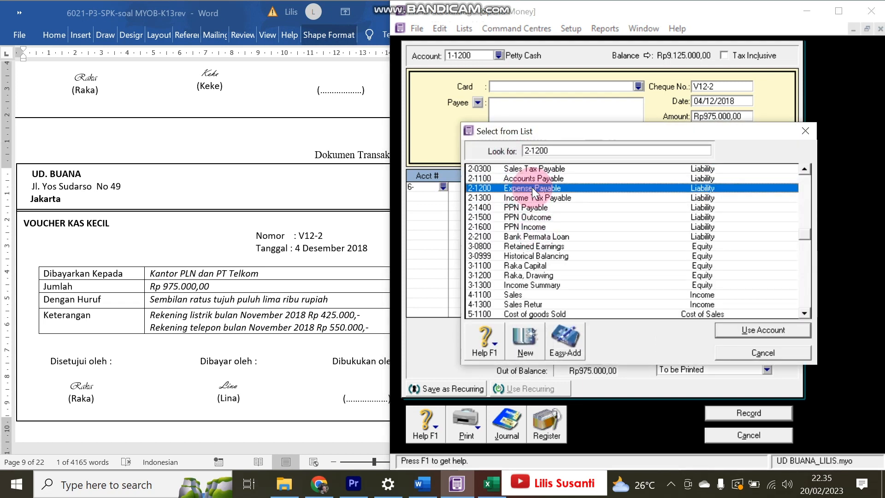
double_click(531, 187)
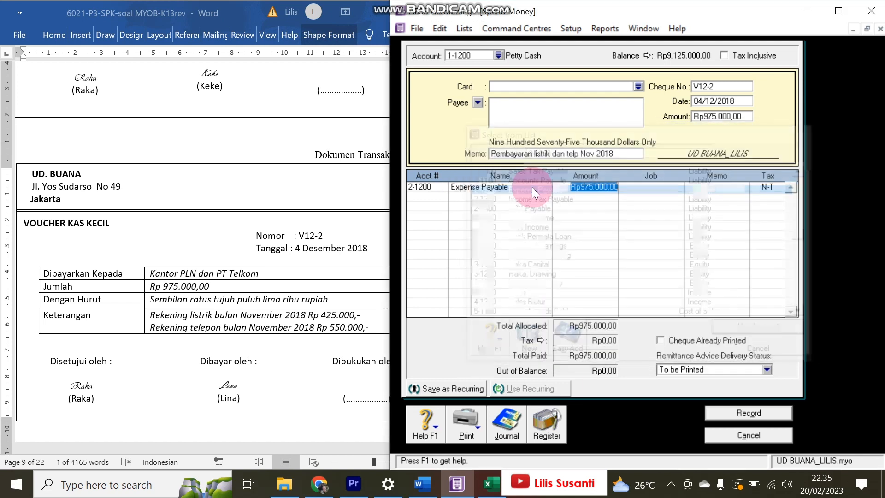
click(748, 411)
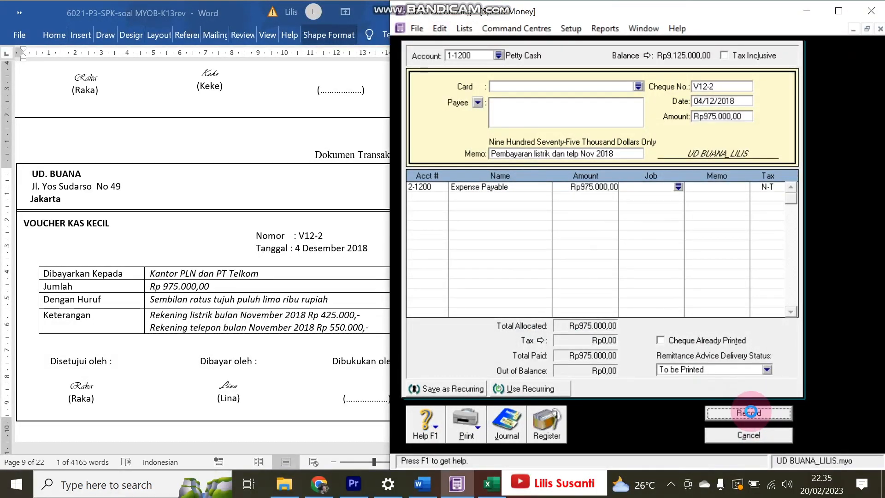
click(502, 426)
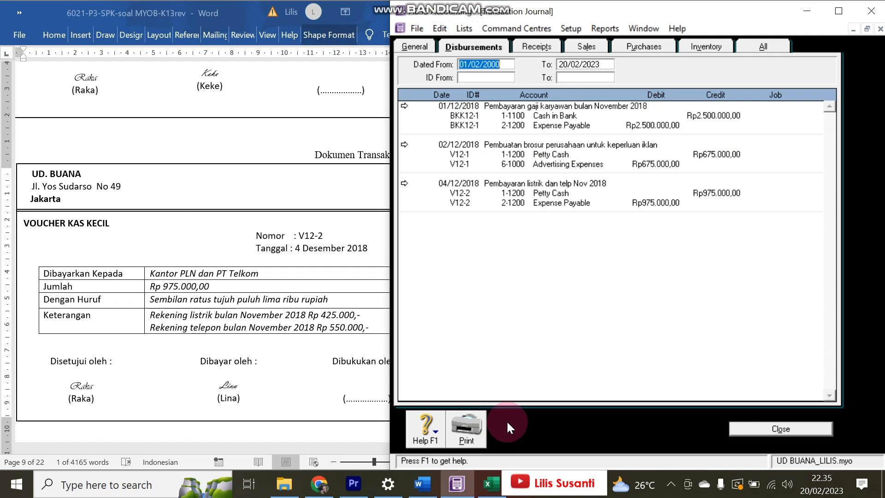
- Compare the transaction documents with the disbursements journal, then close the journal and the Spend Money form
click(220, 300)
scroll(221, 300, down, 2)
scroll(221, 300, down, 18)
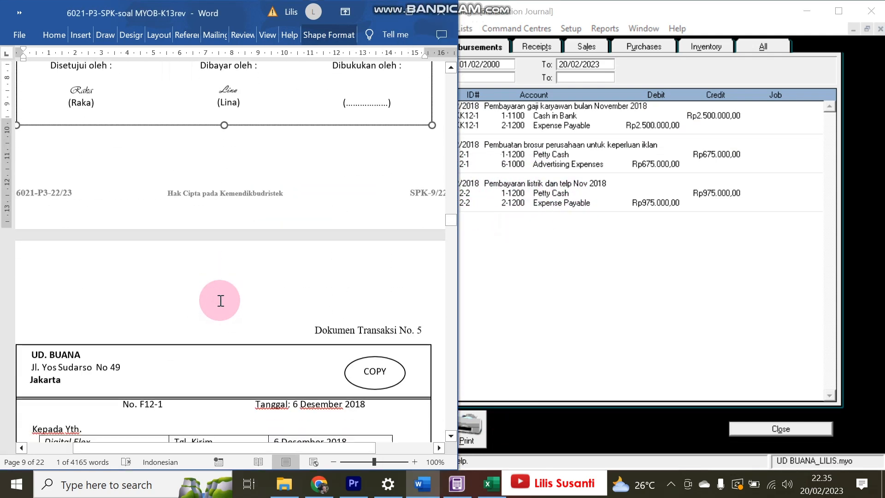
scroll(221, 300, down, 1)
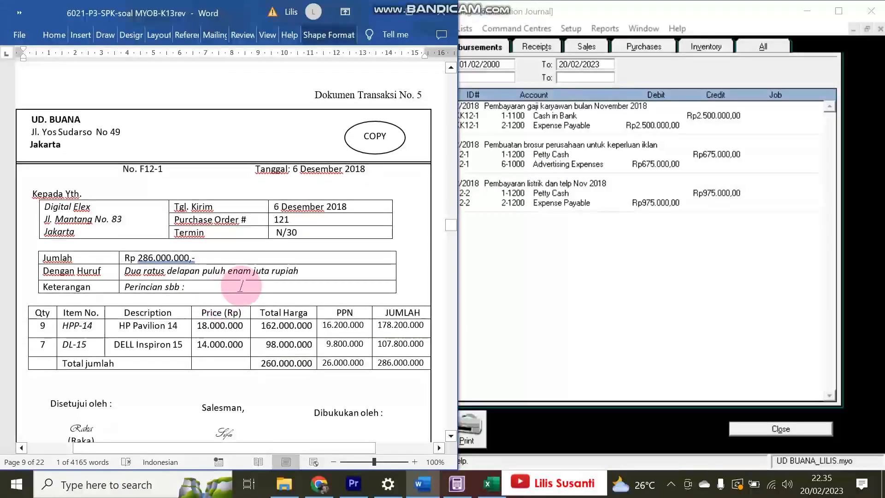
click(543, 274)
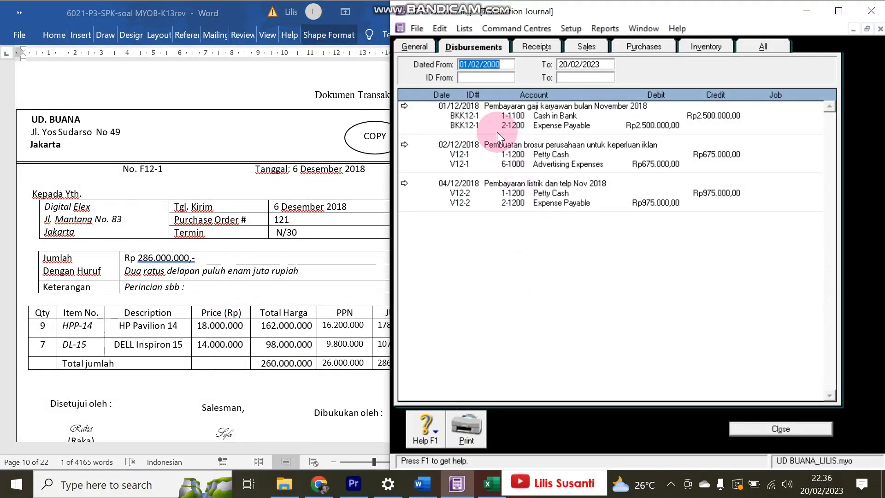
click(261, 184)
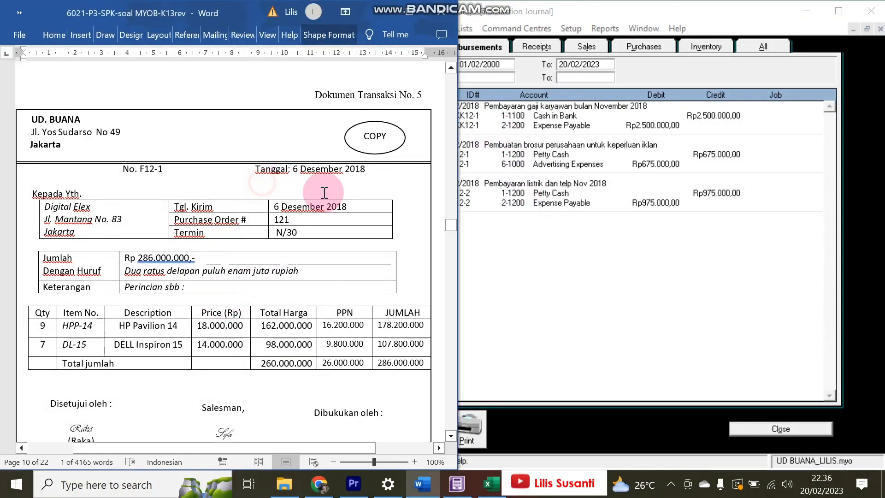
click(643, 276)
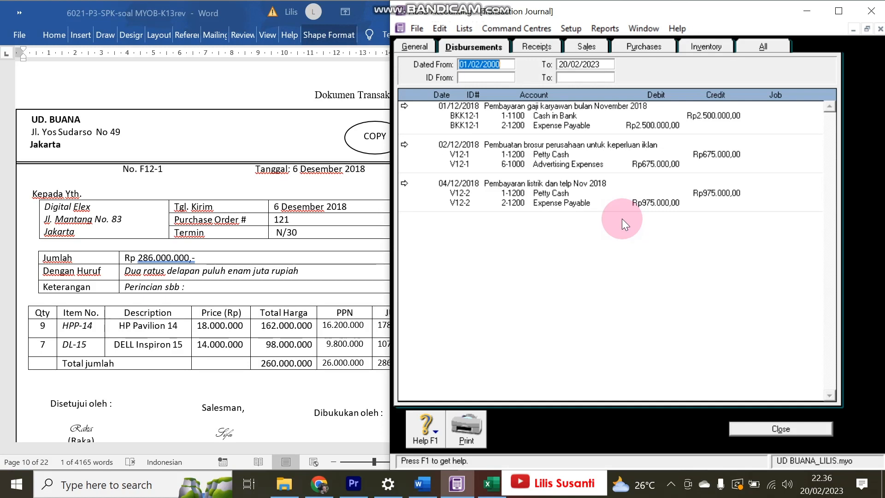
click(229, 203)
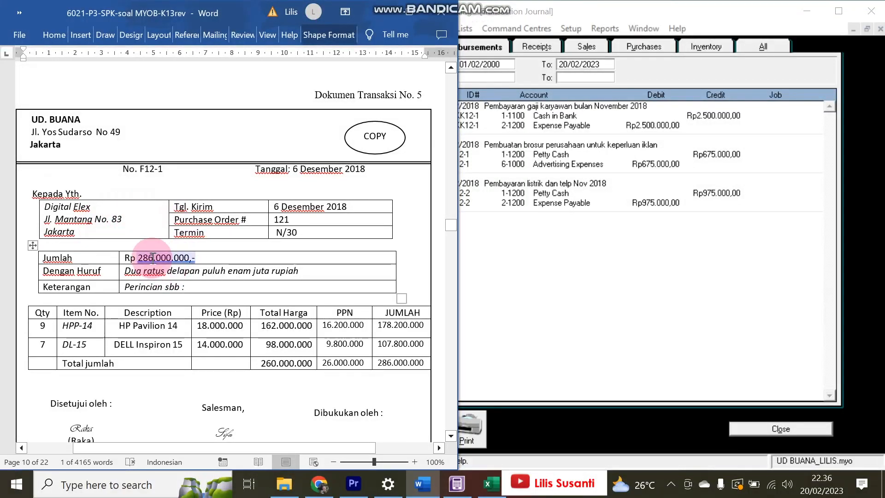
click(768, 427)
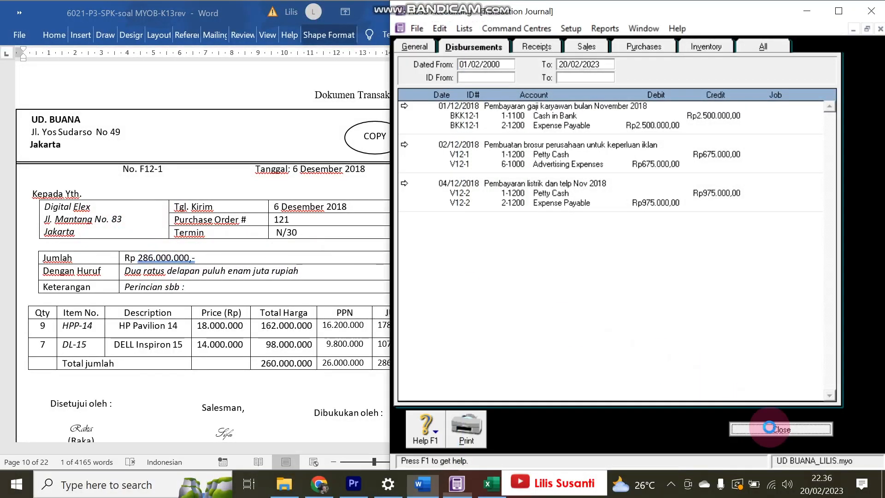
click(757, 435)
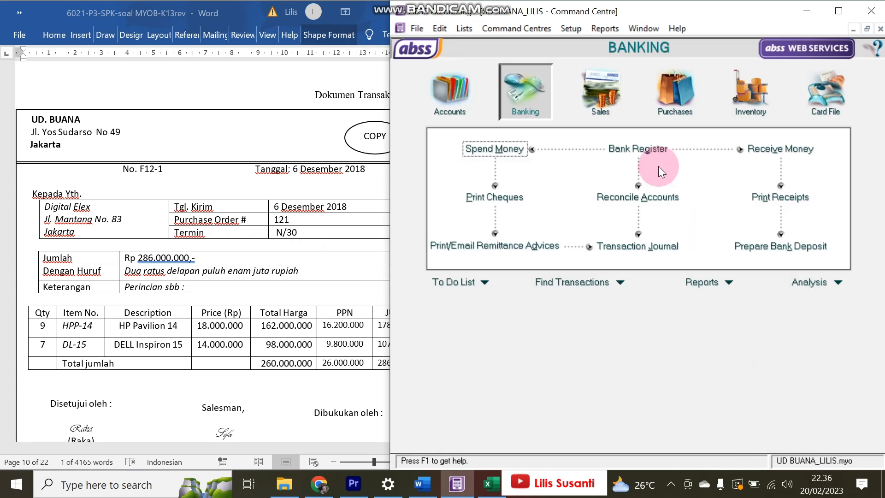
- Create a new Item-layout sales invoice and select Digital Elex as the customer
click(599, 94)
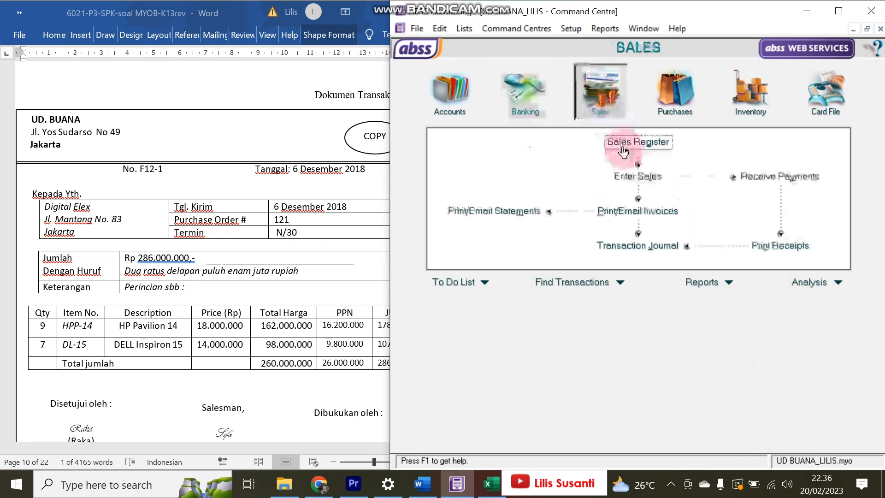
click(638, 176)
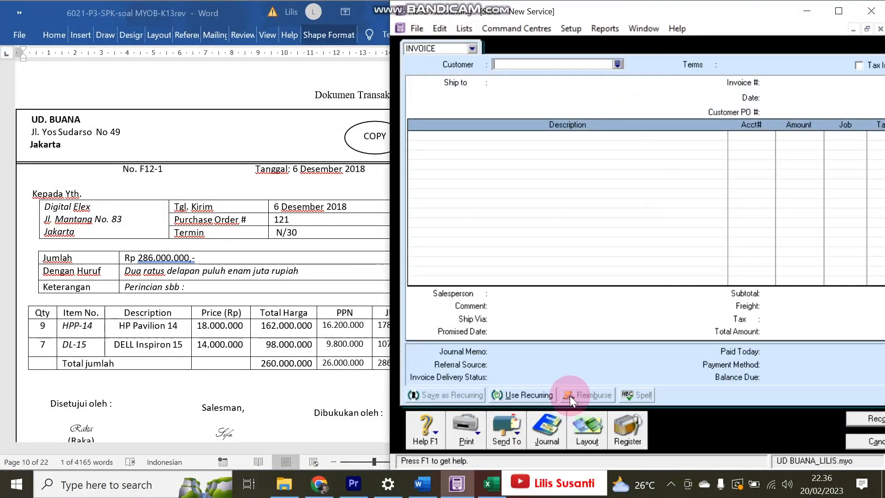
click(582, 435)
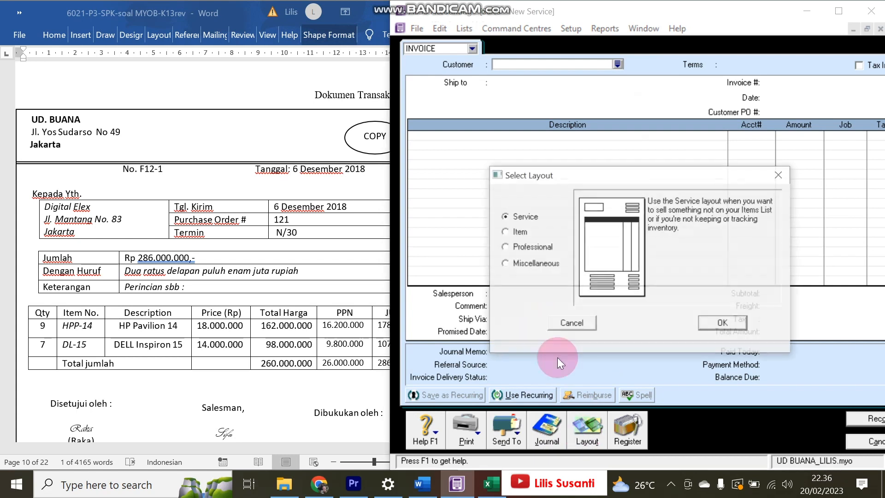
click(516, 232)
click(734, 324)
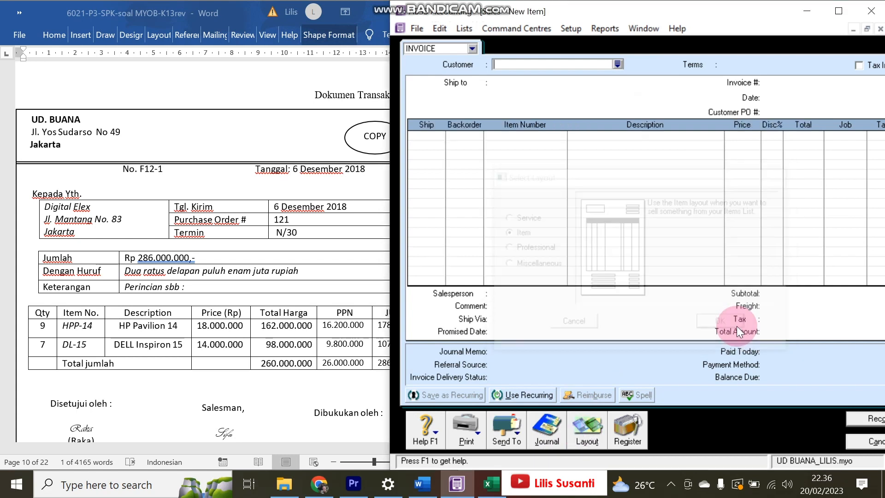
click(618, 65)
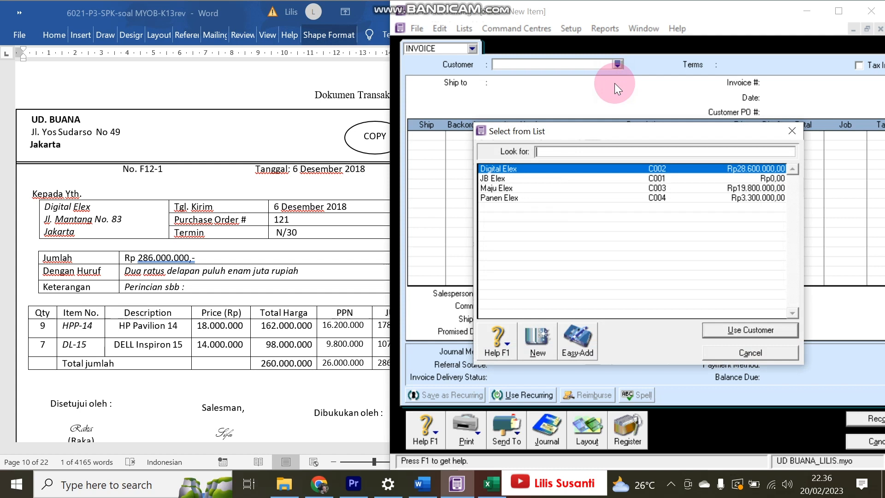
click(510, 171)
double_click(509, 170)
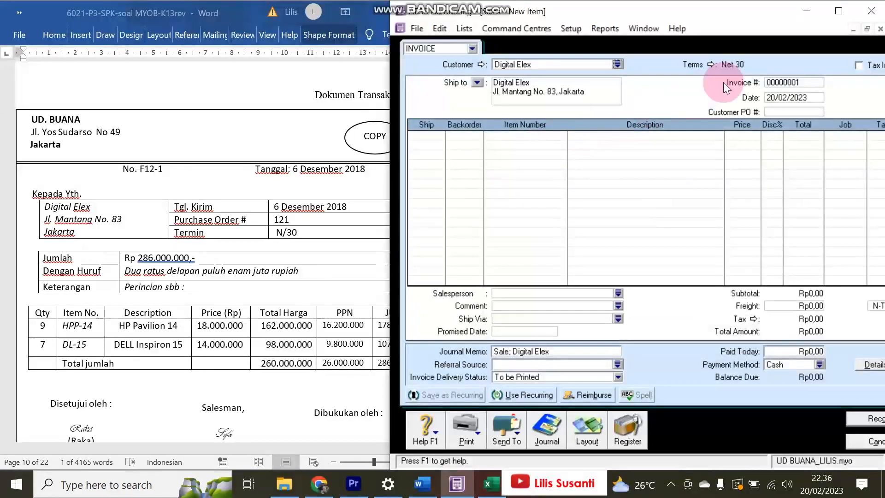
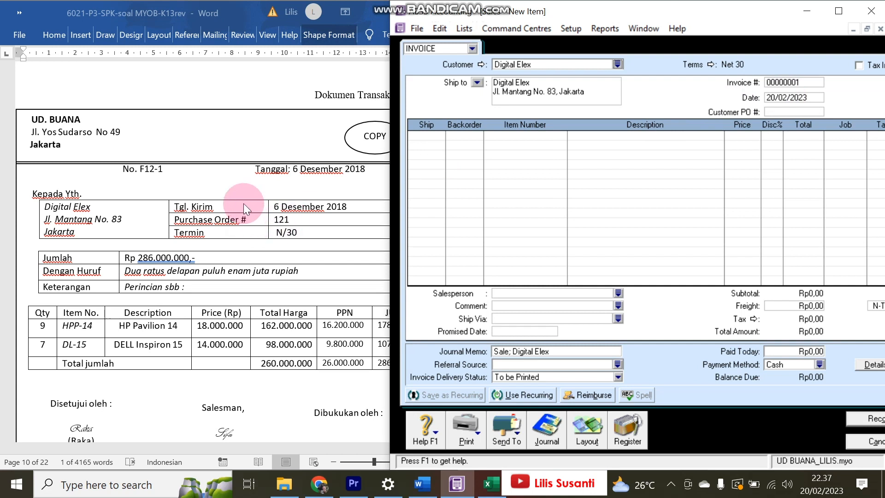
- Copy invoice number F12-1 from the source document and date the invoice 06/12/2018
click(258, 160)
drag(139, 168, 175, 167)
key(ctrl+c)
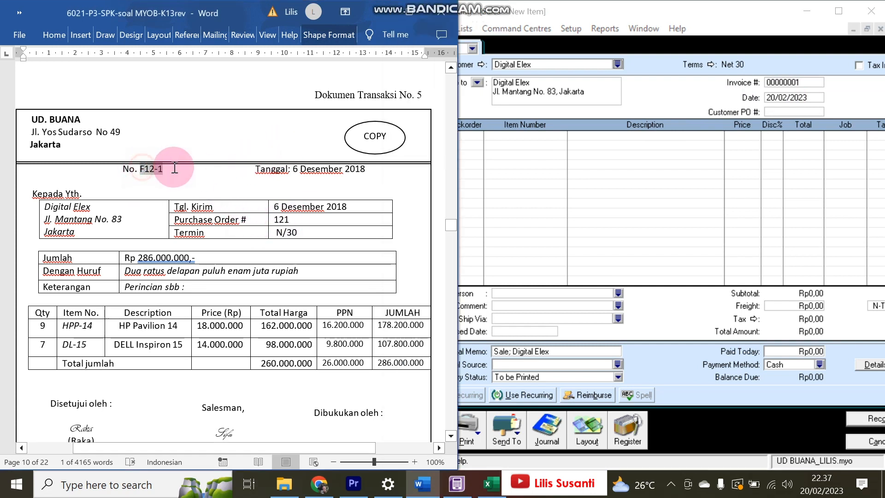
click(738, 63)
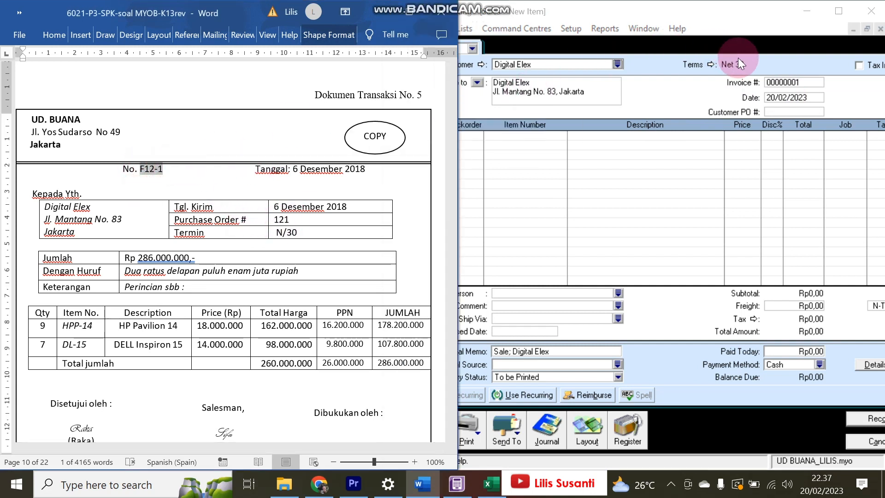
click(791, 97)
click(793, 83)
key(ctrl+v)
click(790, 98)
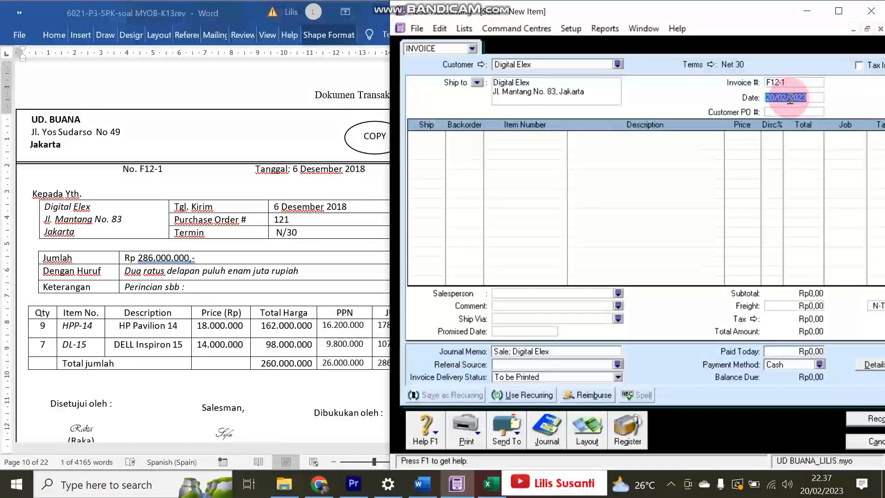
text(0)
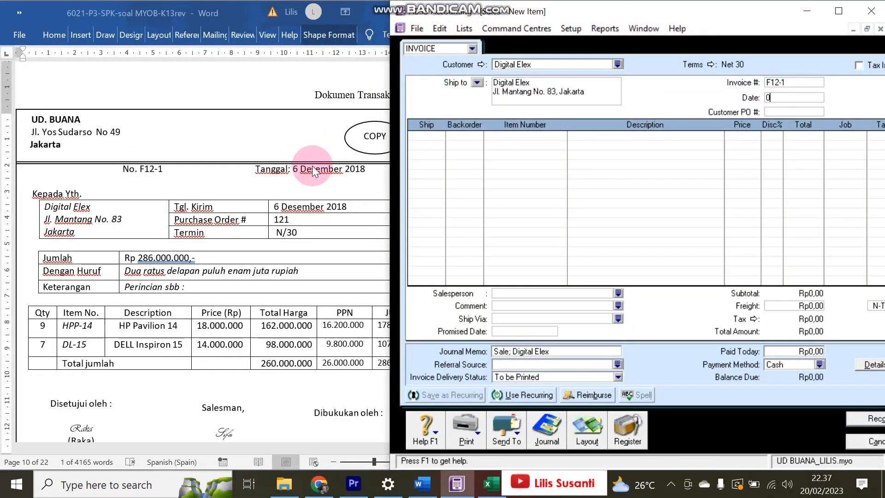
text(6/12/2018)
key(Tab)
key(Tab)
- Add lines for 9 HPP-14 at 18.000.000 and 7 DI-15 at 14.000.000
text(9)
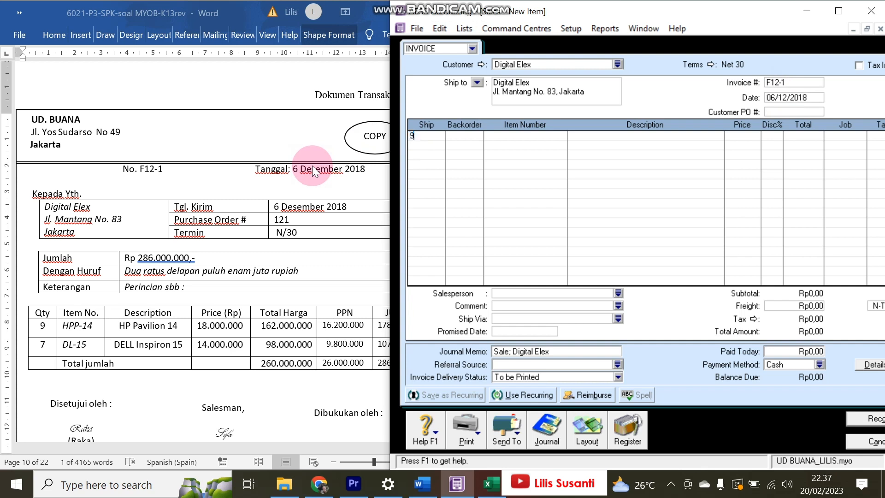
key(Tab)
key(Tab)
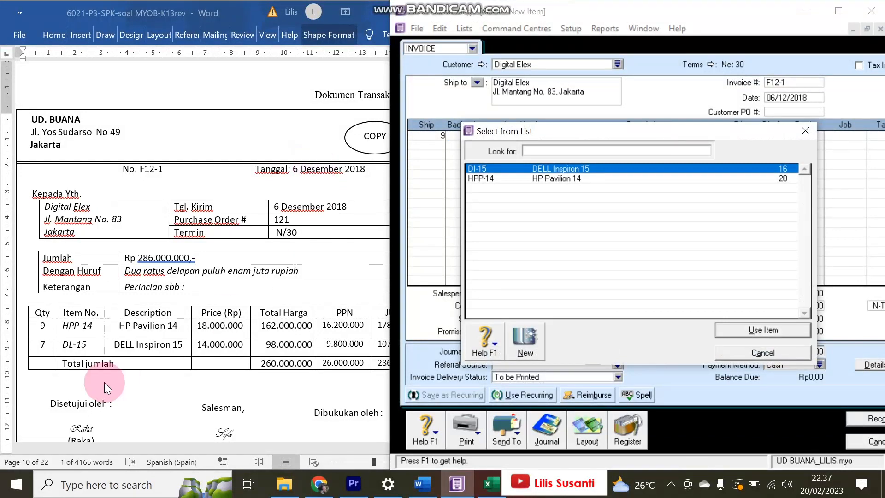
double_click(527, 180)
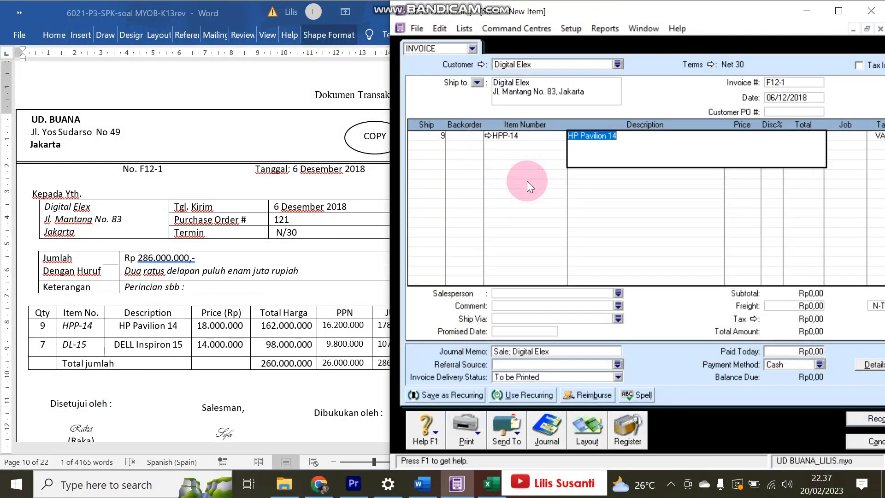
text(1)
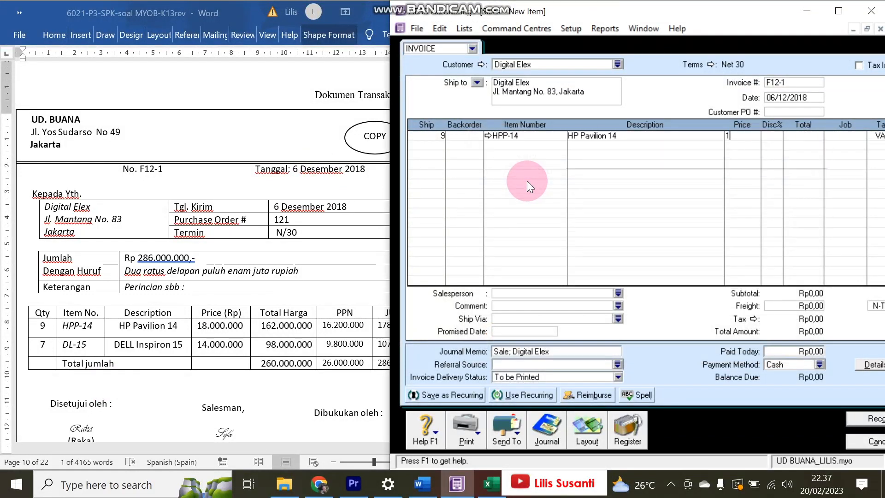
text(8000000)
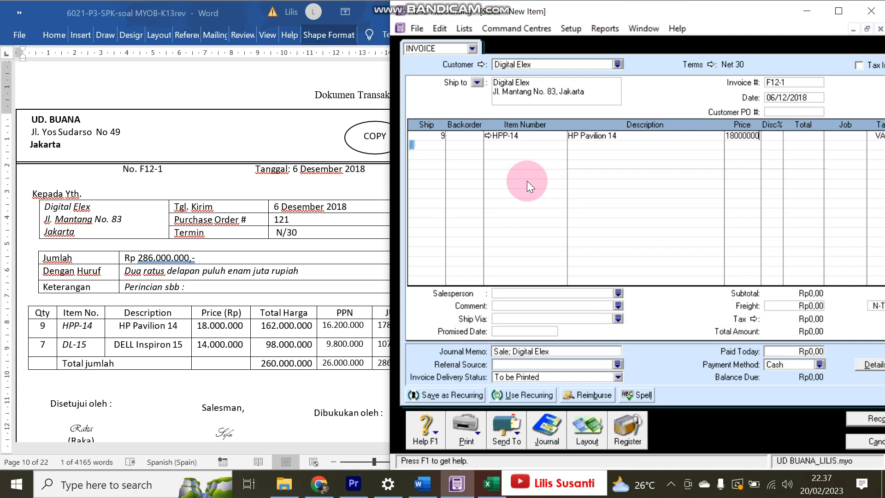
key(Return)
text(7)
key(Return)
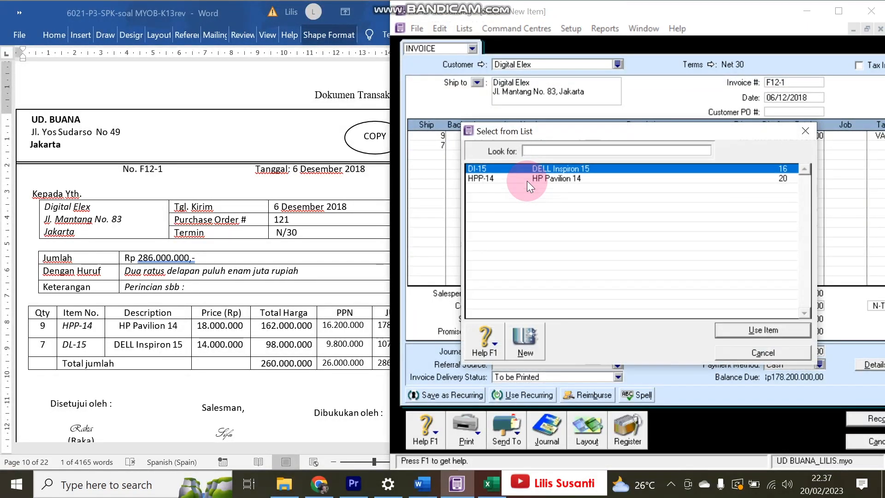
double_click(527, 167)
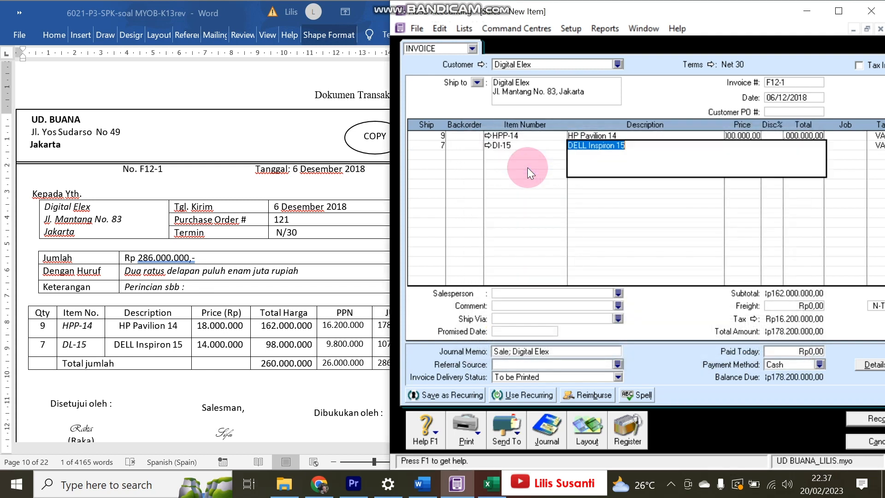
key(Tab)
text(14000000)
key(Return)
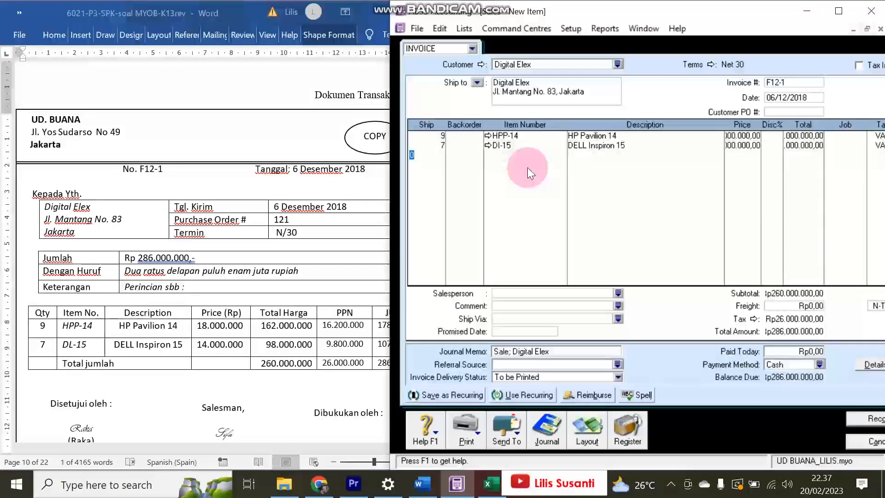
drag(392, 162, 332, 155)
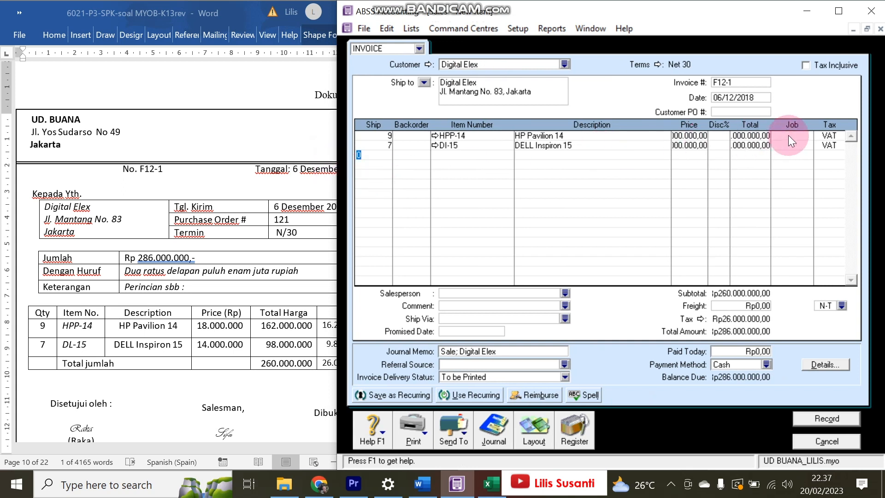
- Check both lines' tax codes and the totals against the source document
click(829, 136)
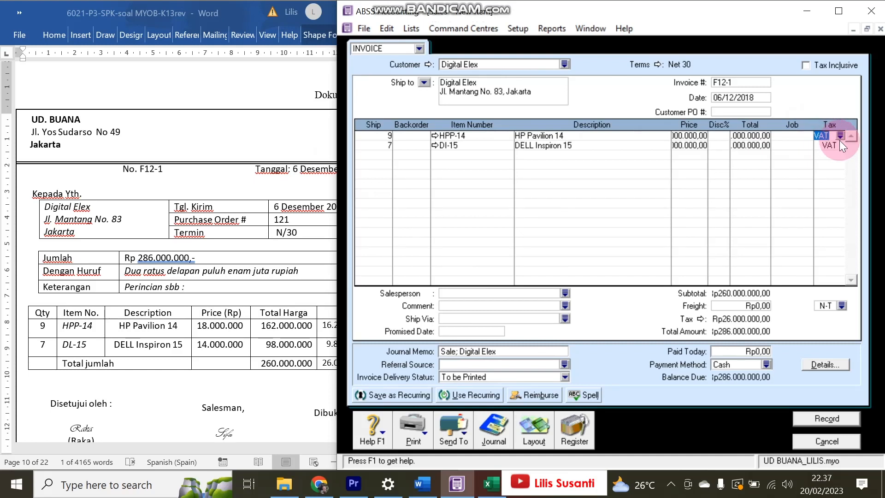
click(230, 262)
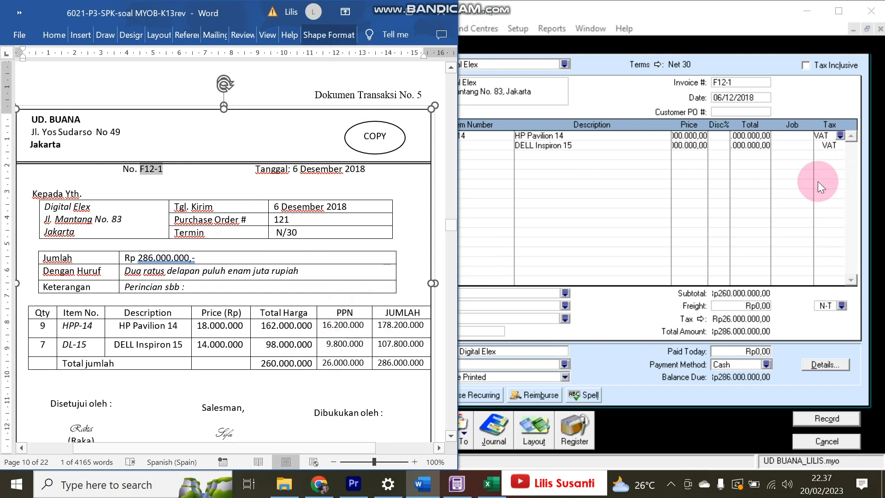
click(833, 137)
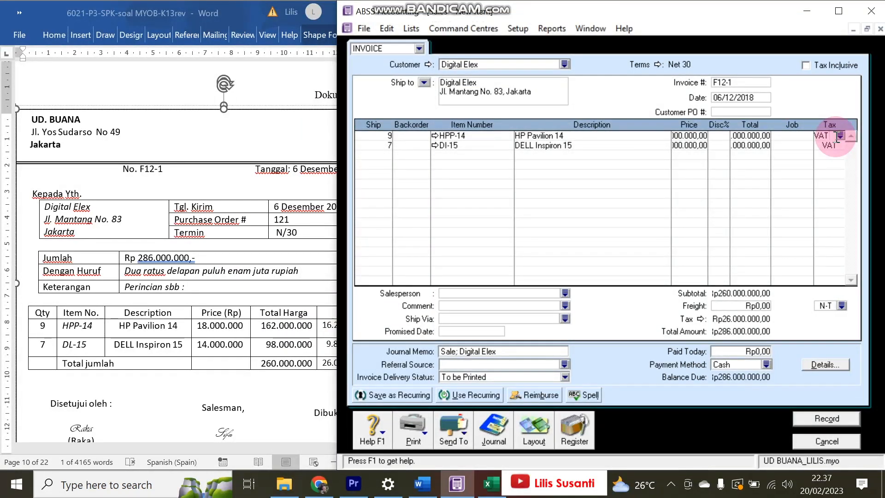
click(831, 145)
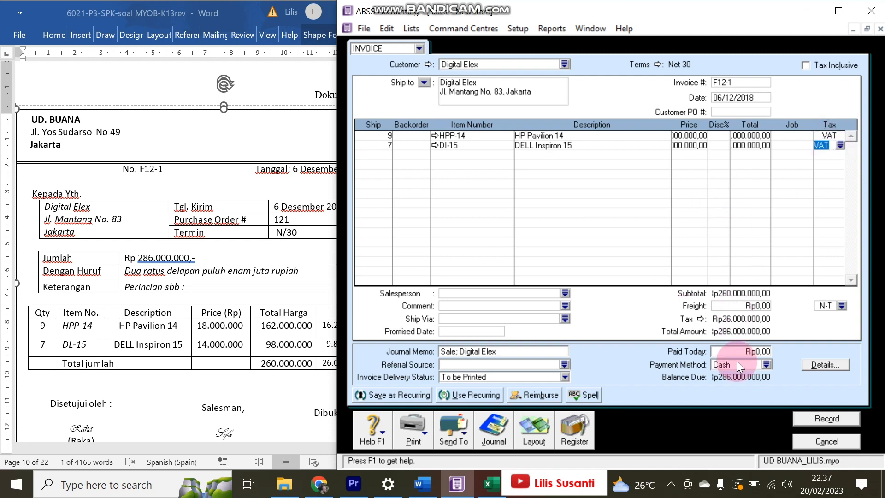
click(217, 348)
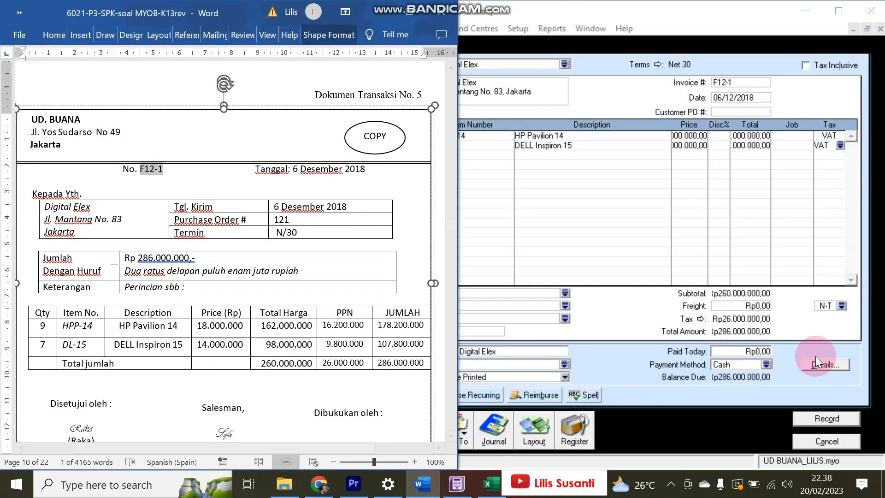
click(657, 404)
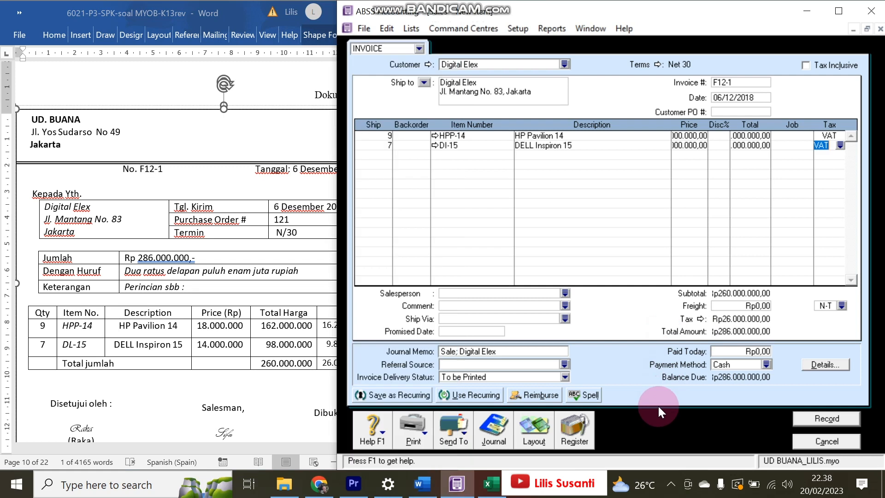
- Preview the journal recap, record invoice F12-1 ignoring the spelling warning, and view its journal
key(ctrl+r)
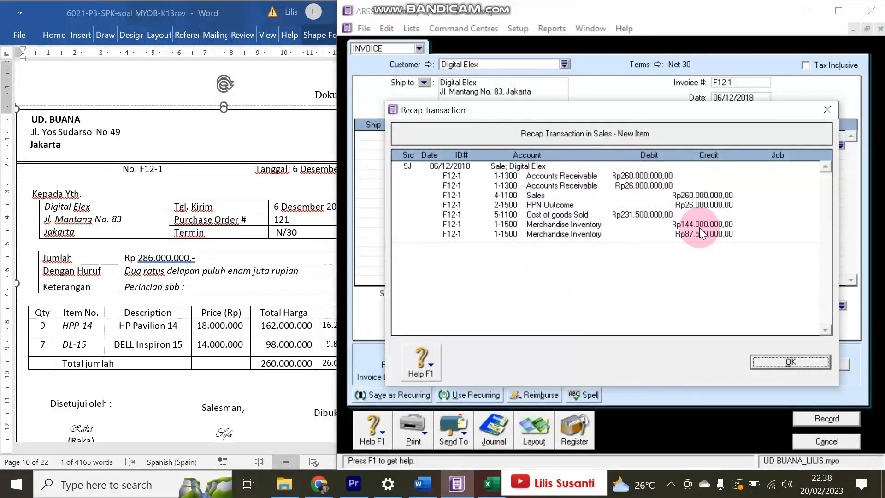
click(785, 364)
click(816, 420)
click(557, 260)
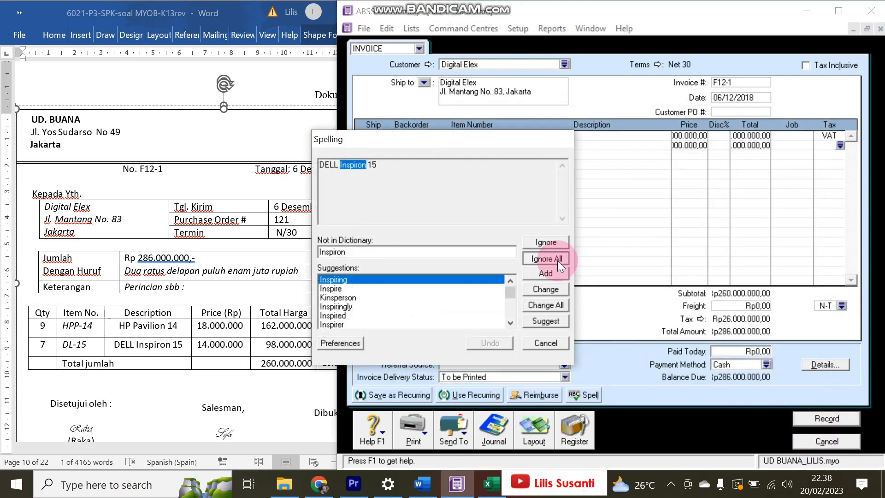
click(512, 435)
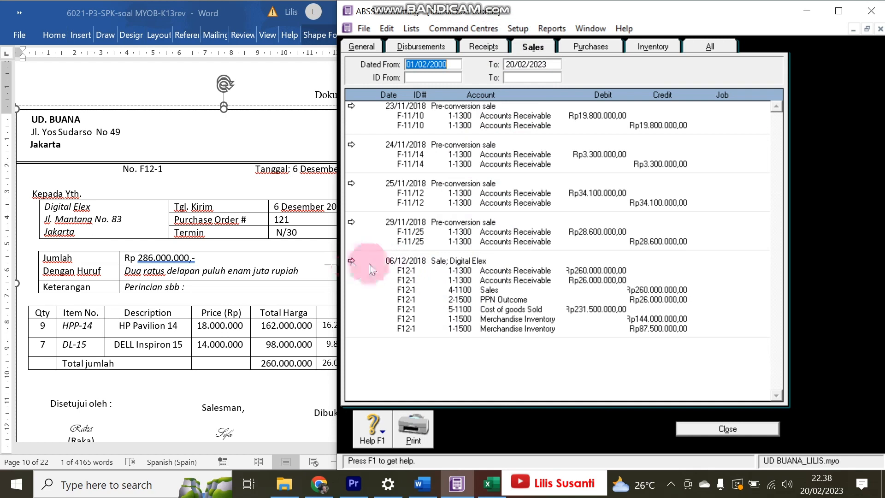
- Scroll the Word document to the next transaction and close the Sales transaction journal
click(234, 293)
scroll(237, 272, down, 8)
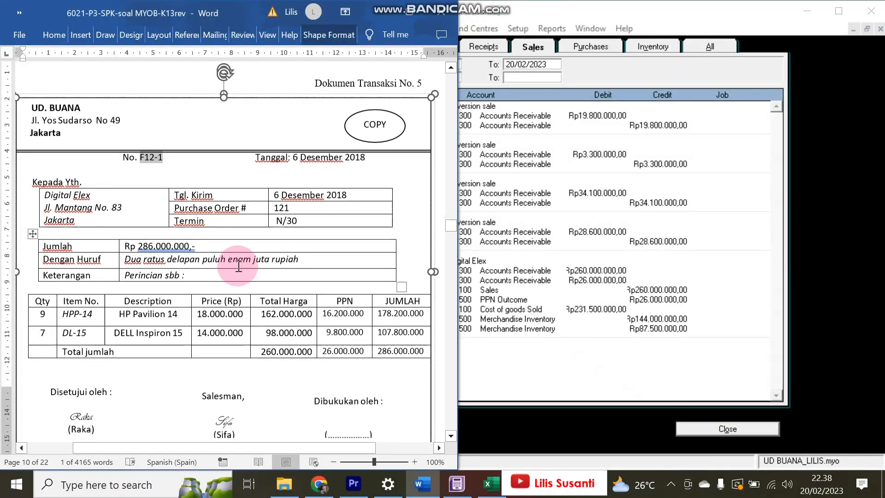
scroll(237, 265, down, 3)
scroll(237, 263, up, 5)
scroll(239, 266, down, 1)
scroll(238, 266, down, 1)
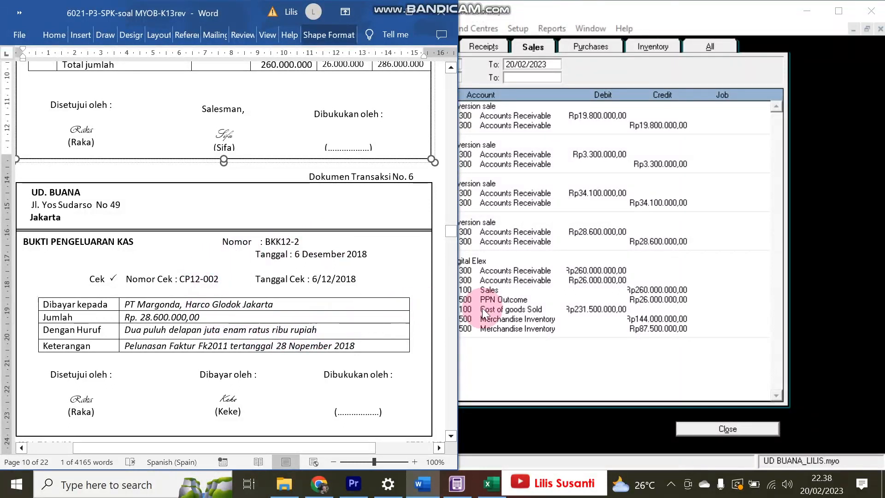
click(745, 429)
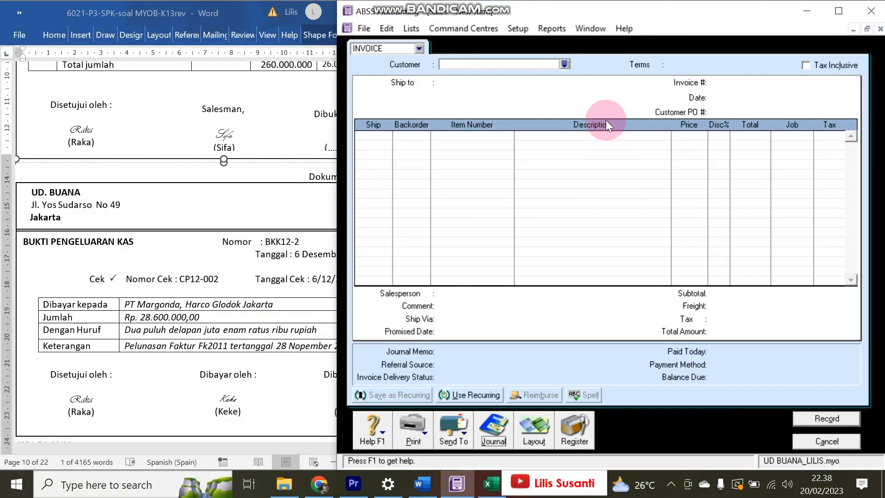
- Start a bill payment to PT Margonda dated 6/12/2018 for 28.600.000
click(826, 441)
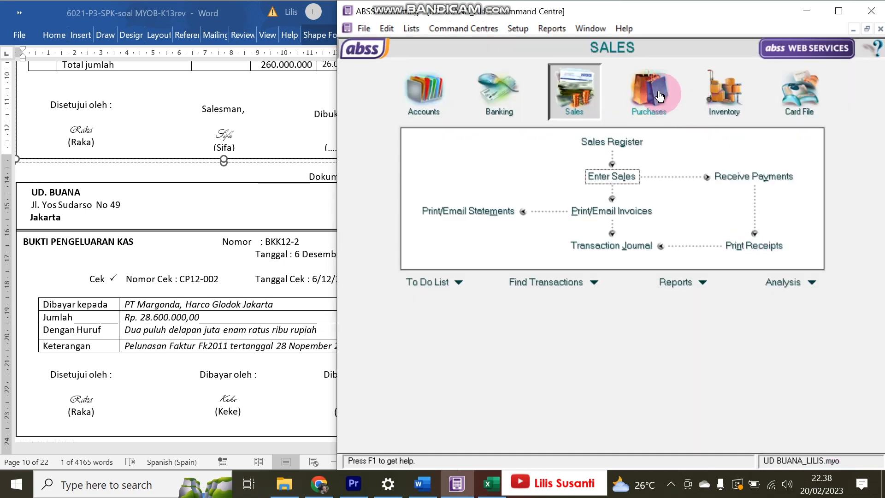
click(654, 92)
click(728, 174)
click(577, 90)
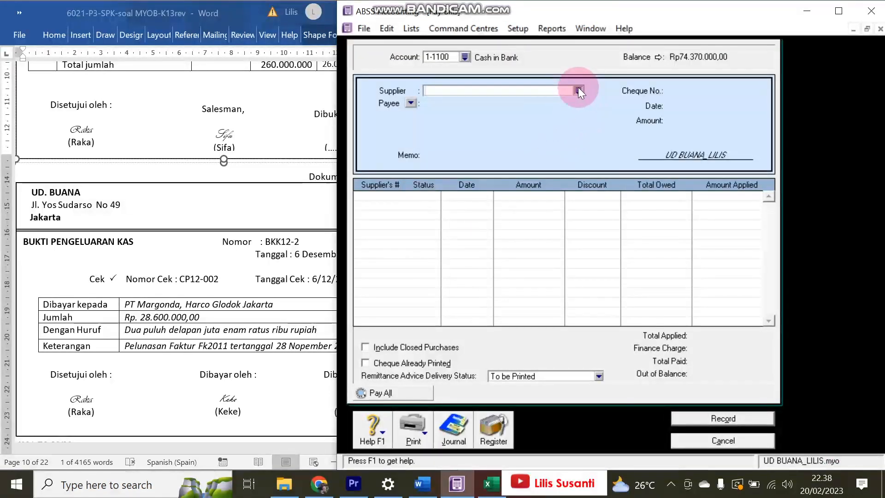
click(537, 174)
double_click(507, 177)
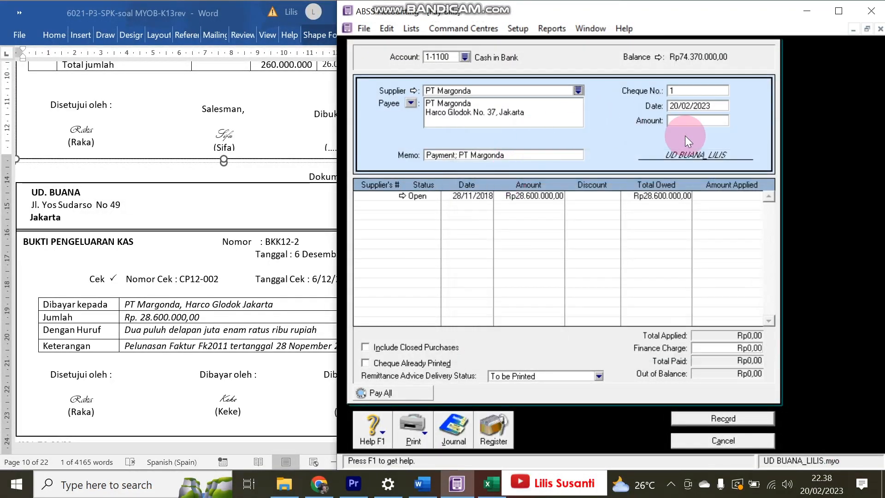
click(716, 106)
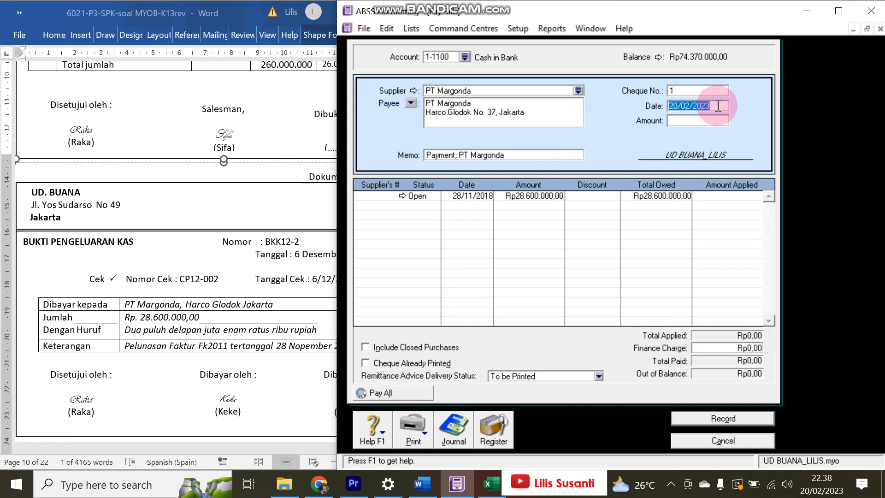
text(6)
text(/12/2018)
key(Tab)
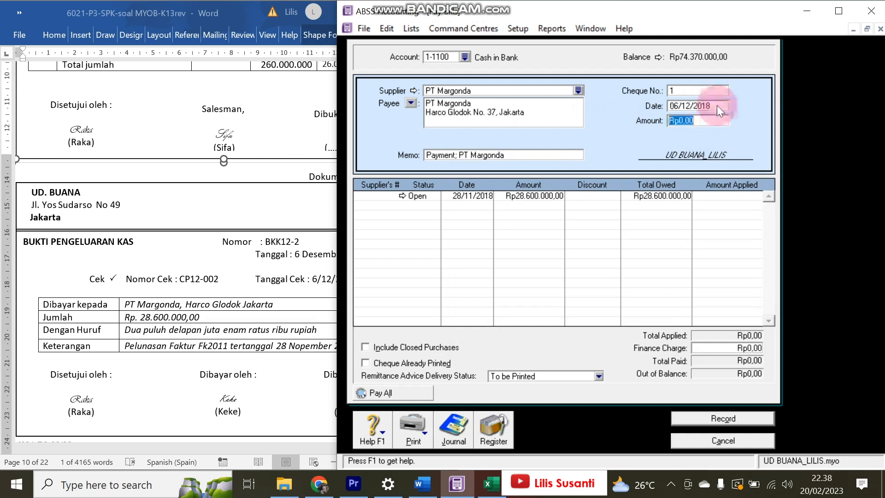
text(2)
text(8.600.000)
key(Tab)
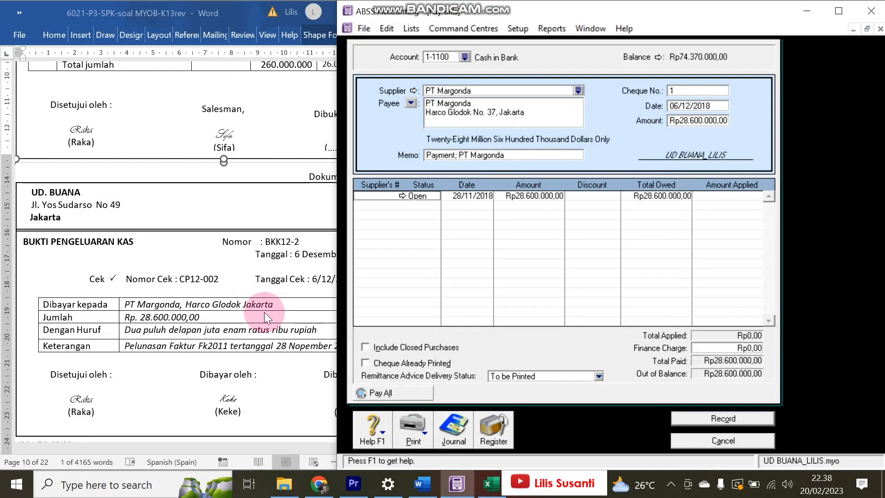
- Use BKK12-2 as the cheque number, apply the full amount to the open purchase, and record
click(270, 246)
drag(265, 242, 304, 241)
key(ctrl+c)
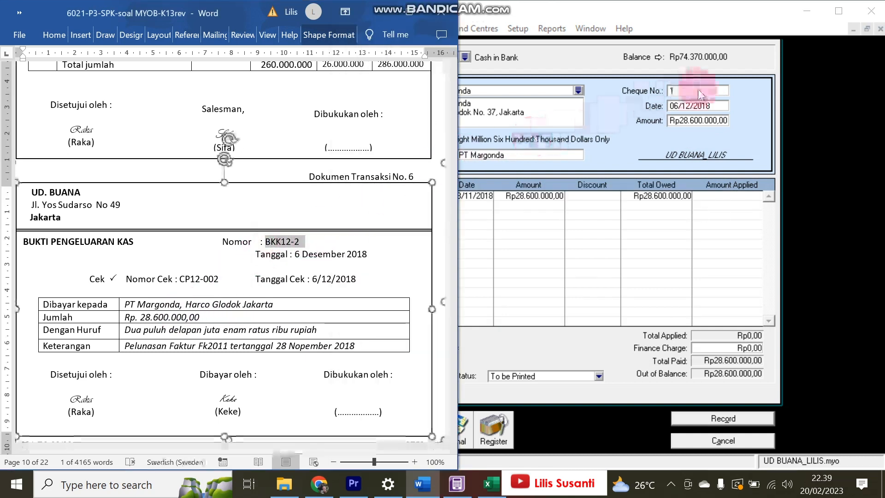
click(697, 90)
key(ctrl+v)
key(Tab)
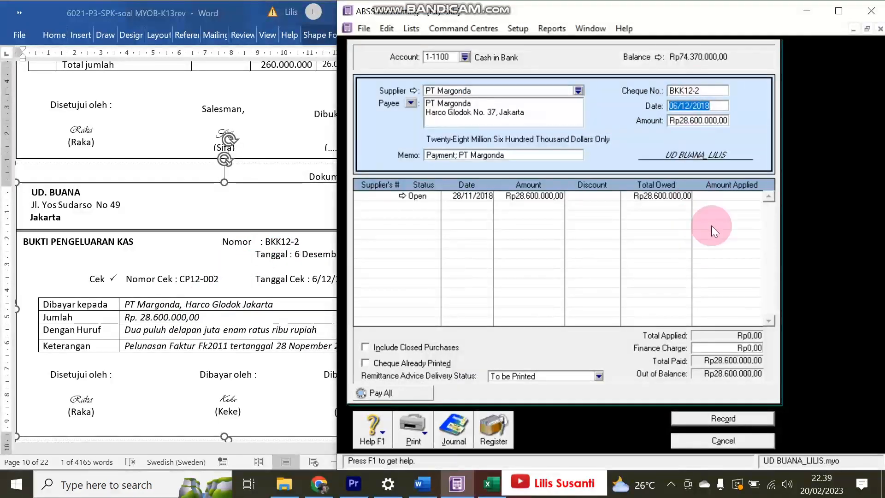
click(718, 195)
key(Tab)
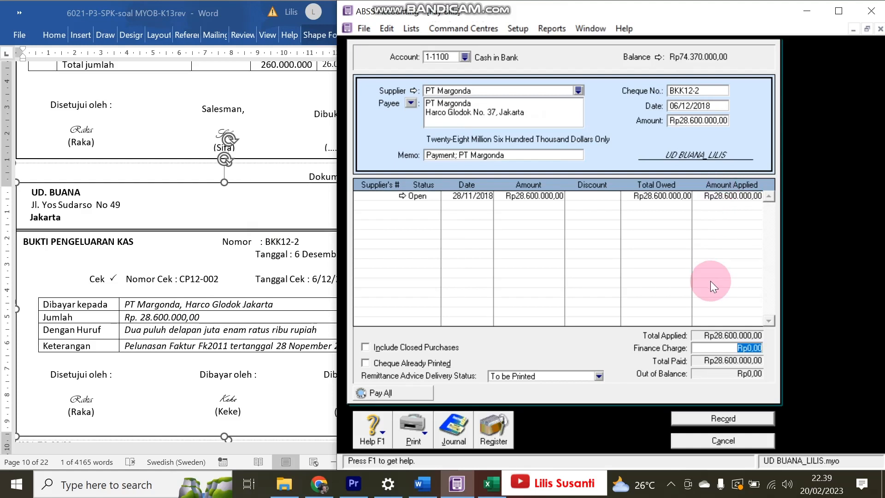
click(720, 423)
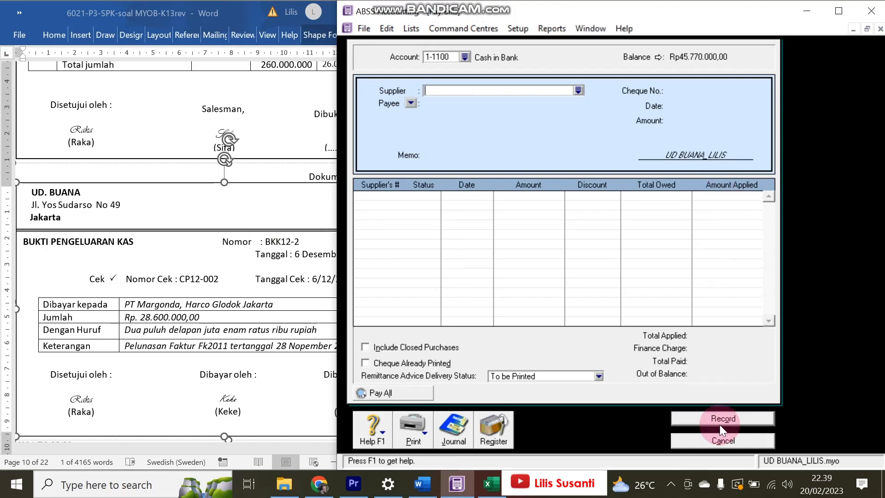
- Close the empty bill payment form and start a new sale
click(297, 400)
scroll(253, 328, down, 10)
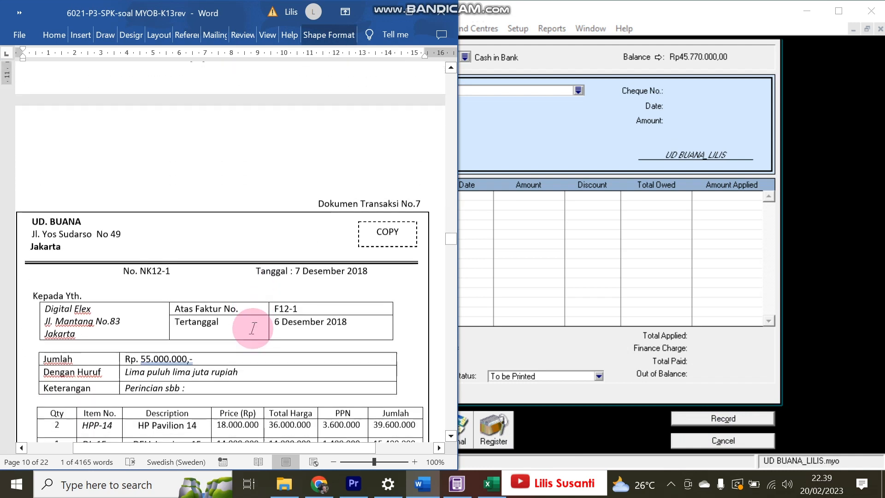
scroll(253, 328, down, 3)
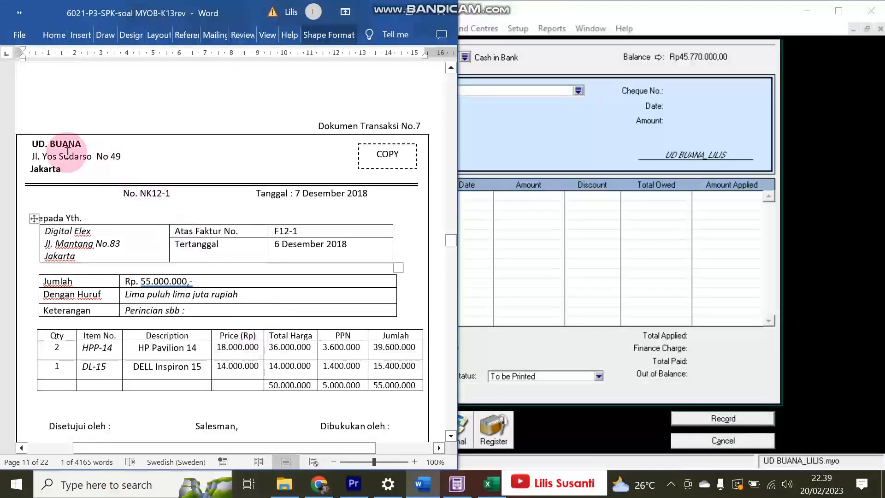
click(735, 440)
click(735, 439)
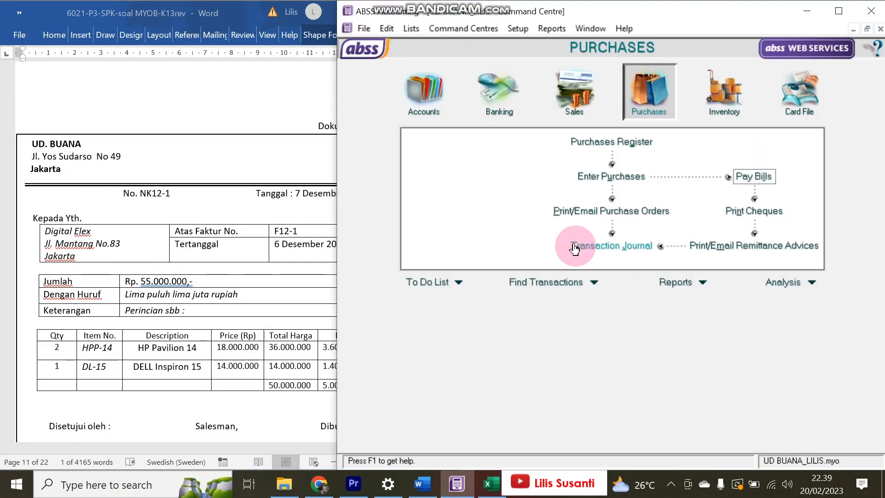
click(574, 99)
click(613, 177)
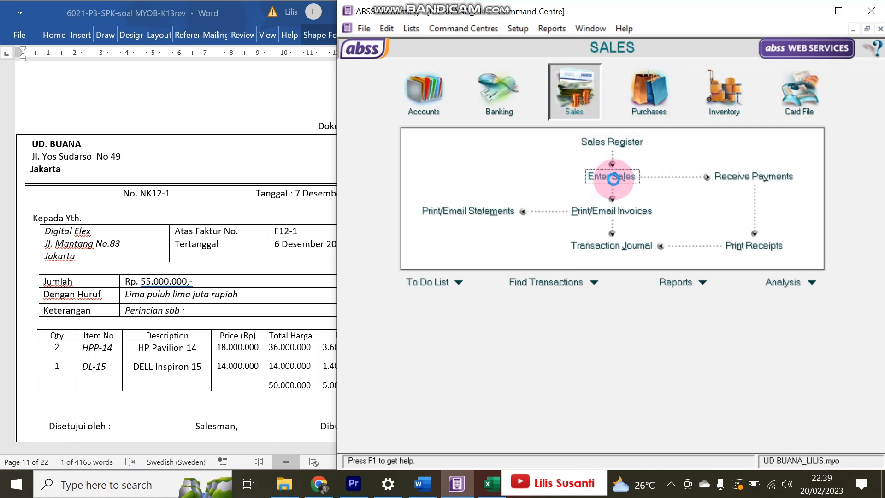
- Choose Digital Elex as the customer and copy NK12-1 from Word as the invoice number
drag(336, 169, 417, 159)
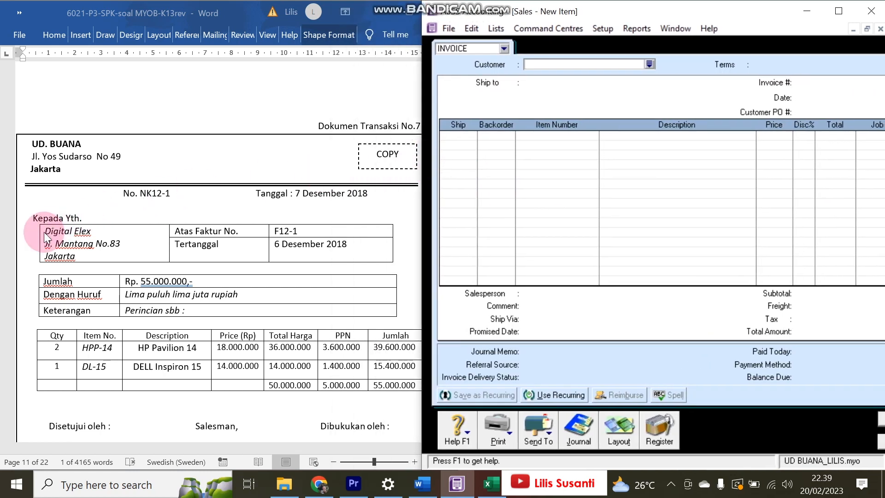
click(649, 64)
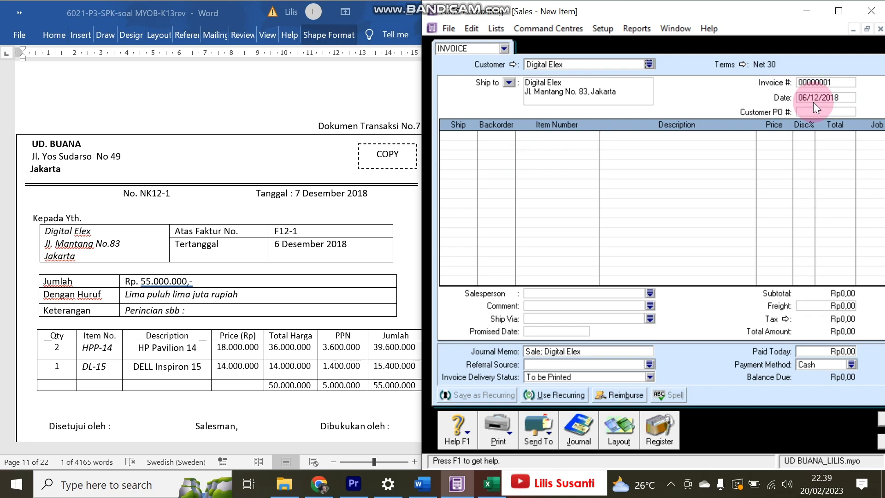
drag(141, 192, 171, 194)
key(ctrl+c)
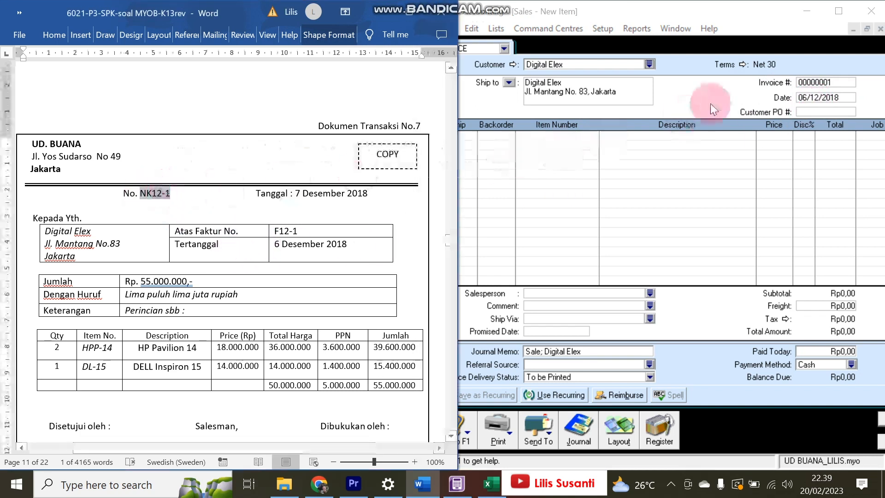
click(822, 83)
key(ctrl+v)
- Review the credit note details in the Word document before entering the first invoice line
click(283, 243)
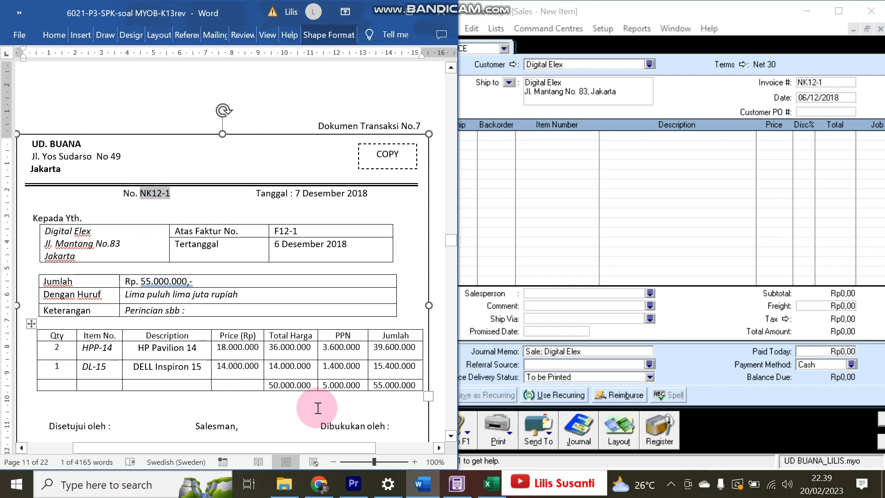
scroll(169, 251, down, 1)
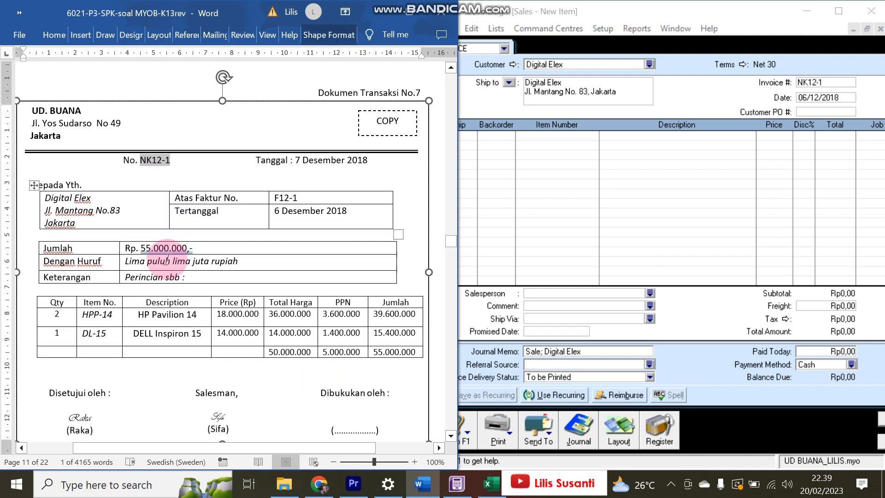
scroll(217, 213, up, 1)
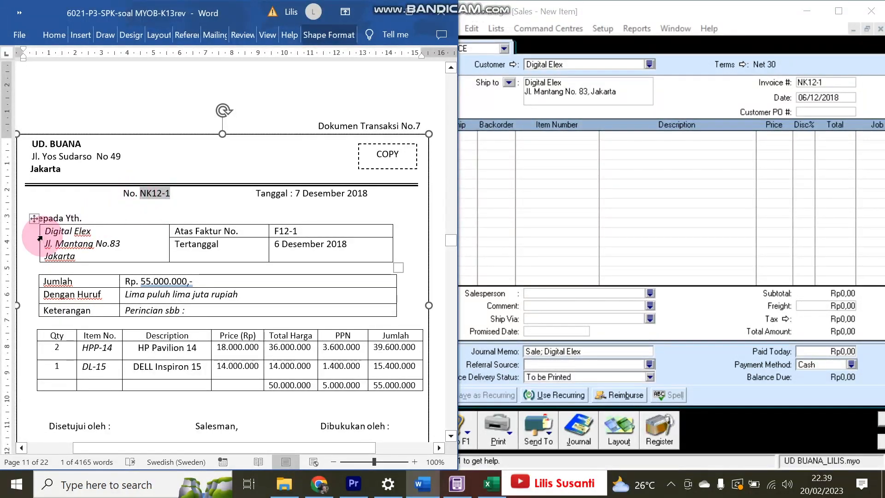
scroll(228, 247, up, 15)
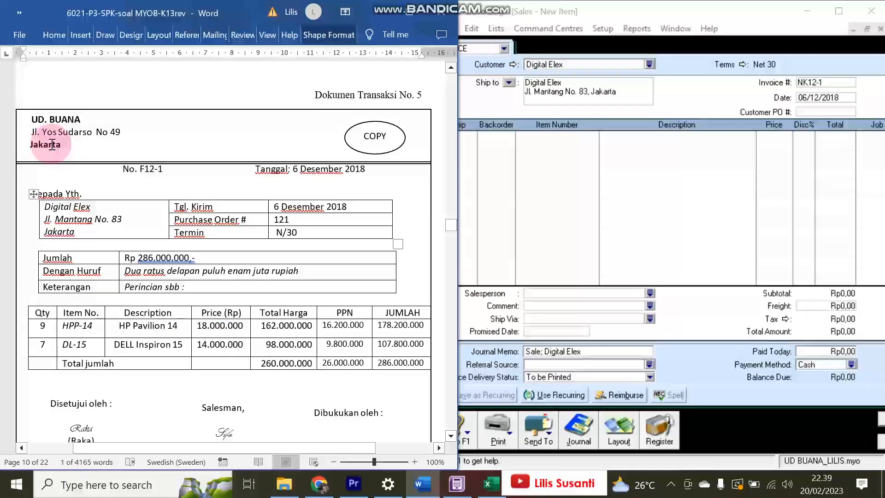
scroll(147, 184, down, 20)
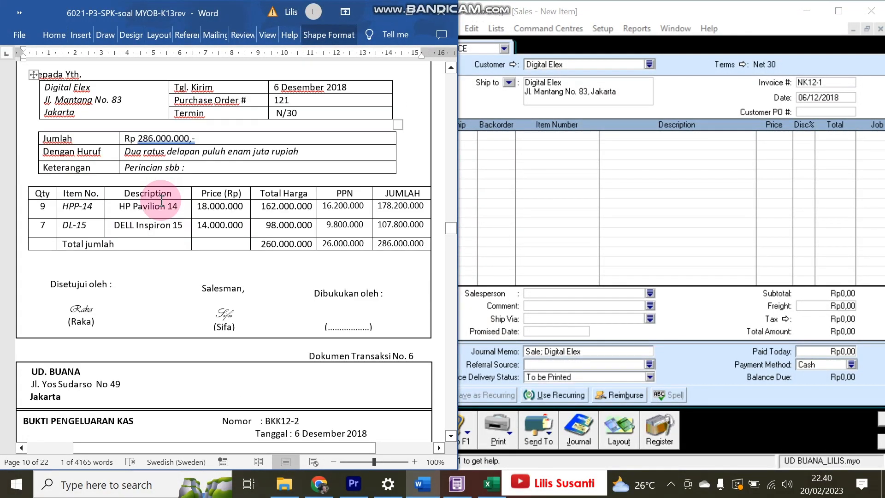
scroll(161, 217, down, 5)
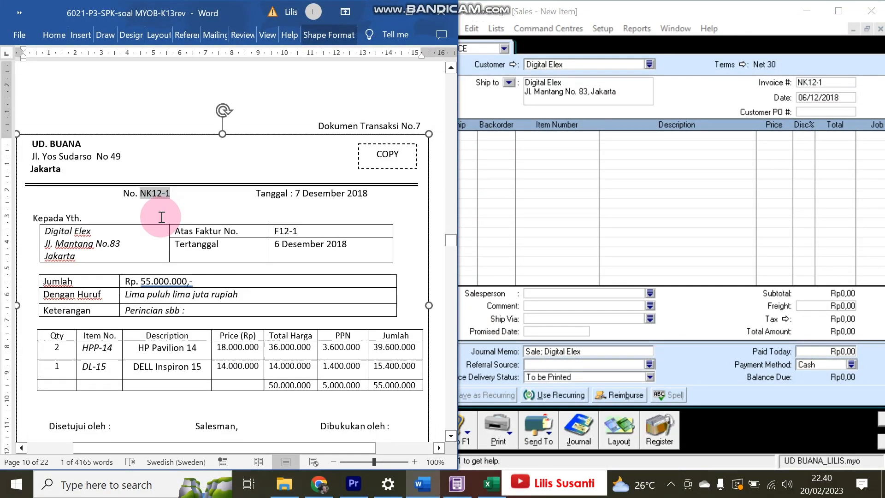
scroll(162, 218, up, 1)
scroll(161, 221, down, 1)
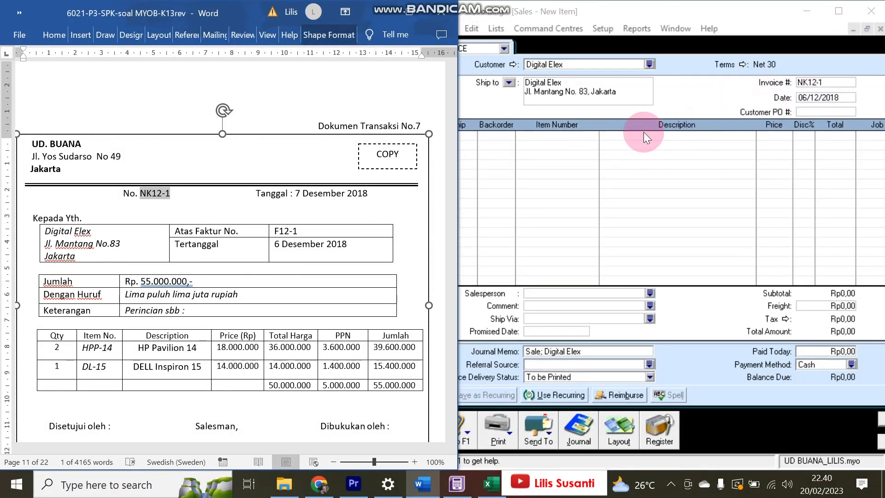
click(491, 139)
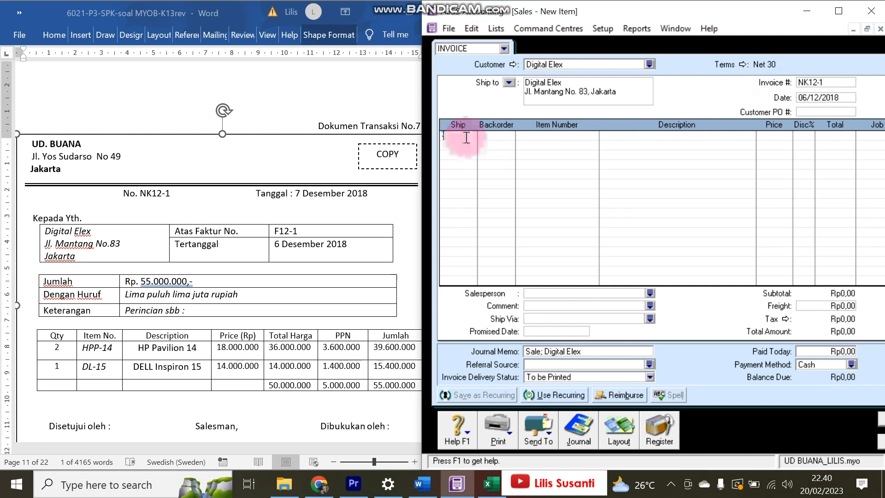
- Enter return lines of -2 HPP-14 at 18.000.000 and -1 DI-15 at 14.000.000
text(2)
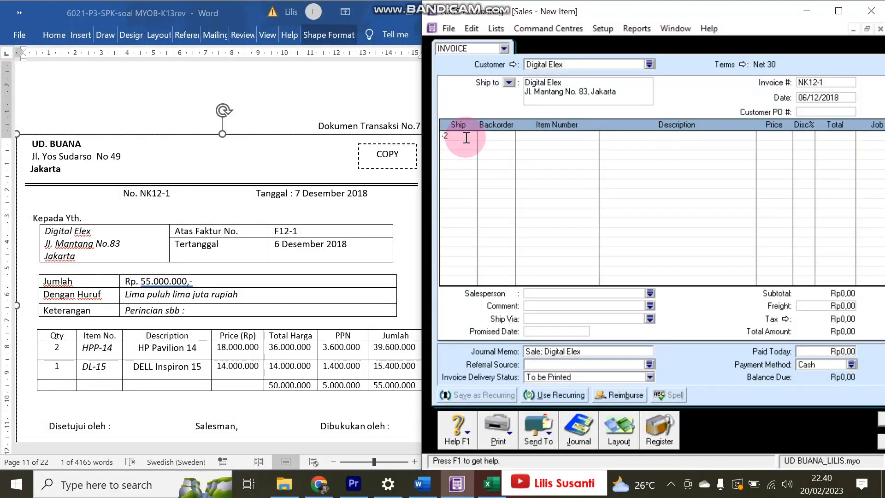
key(Tab)
key(Tab)
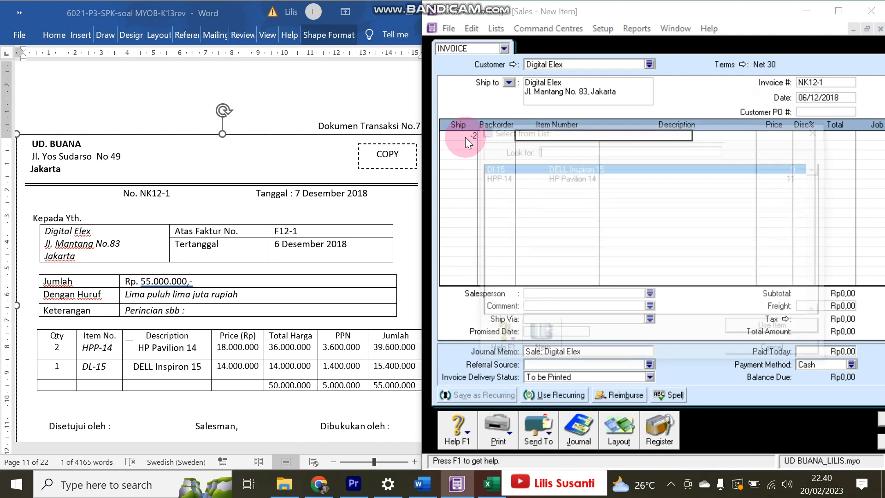
double_click(529, 178)
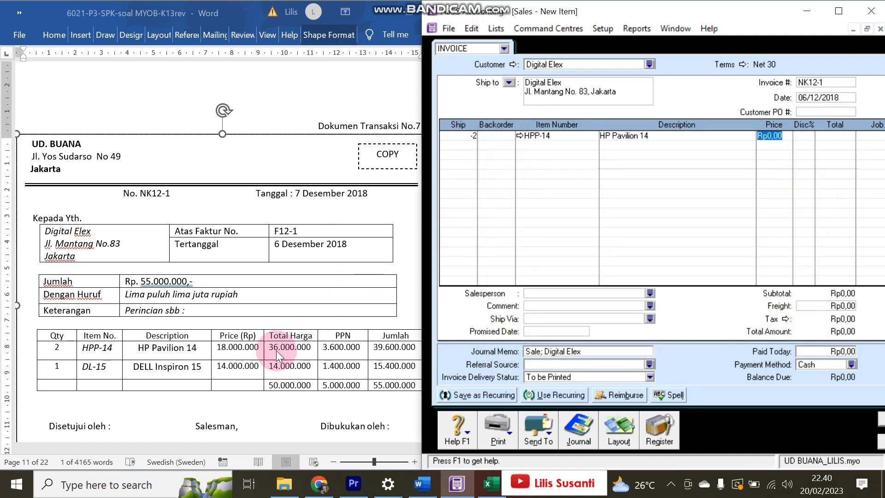
text(18000000)
key(Return)
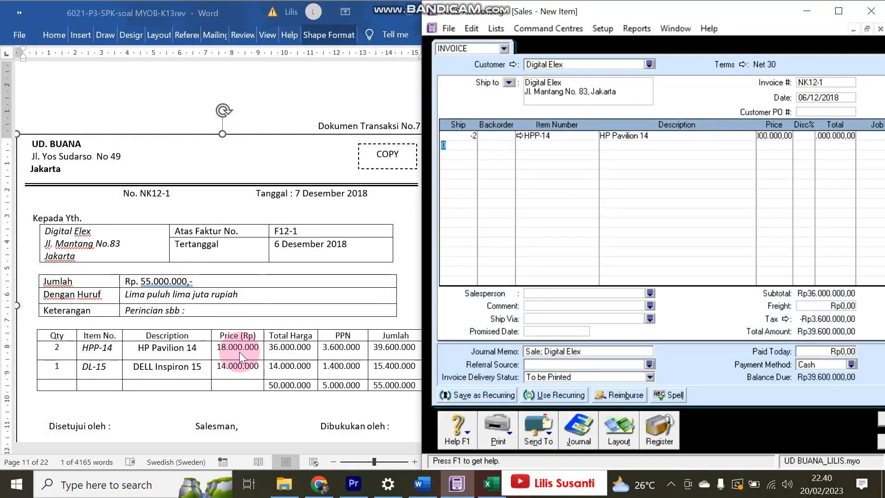
text(-1)
key(Tab)
key(Tab)
key(Tab)
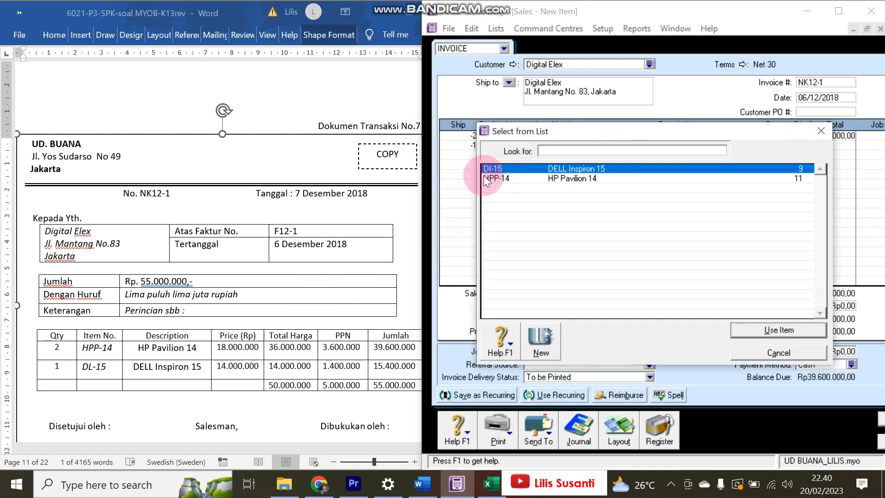
double_click(489, 170)
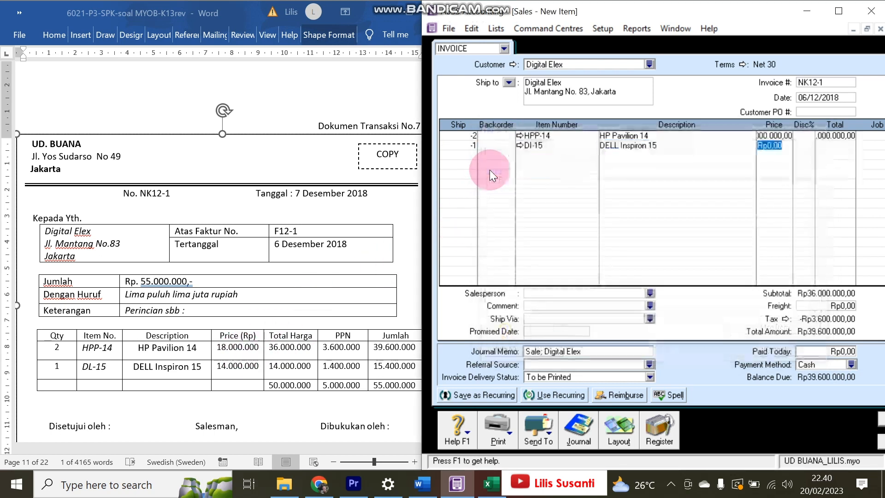
text(14000000)
key(Tab)
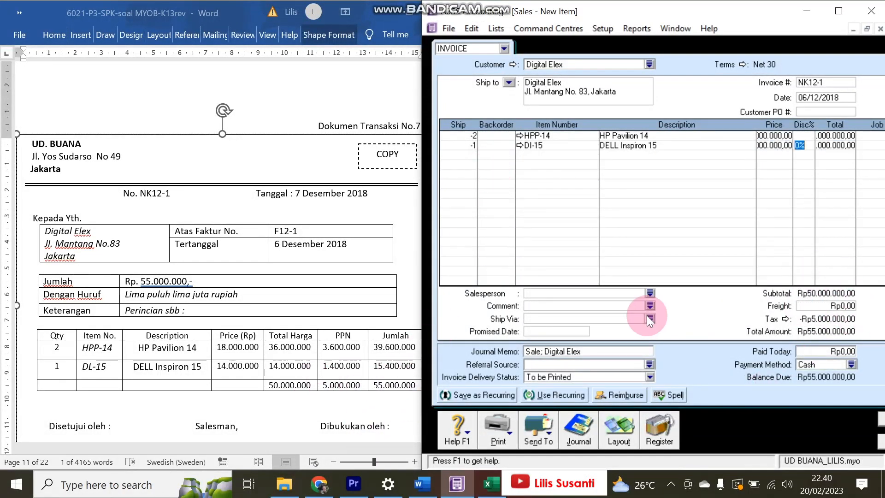
drag(417, 270, 302, 269)
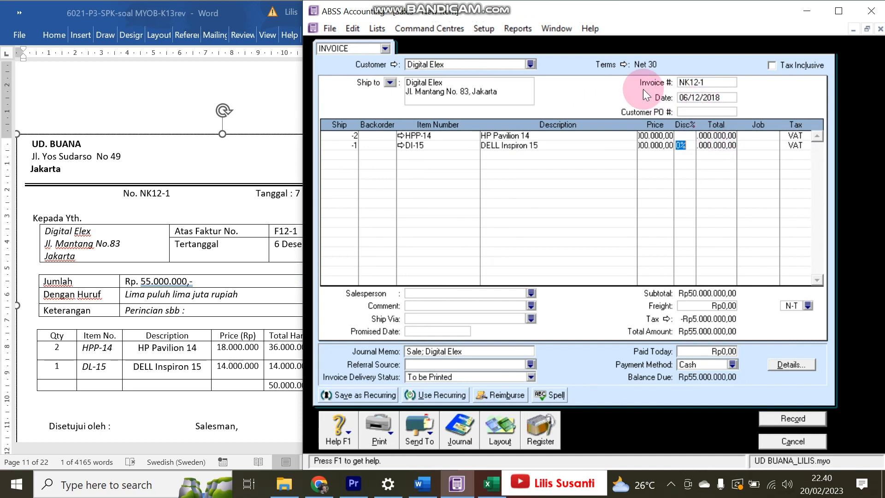
- Set payment terms to C.O.D., record invoice NK12-1 past the spelling prompt, and open the Sales Register
click(620, 64)
click(675, 155)
click(654, 167)
click(744, 339)
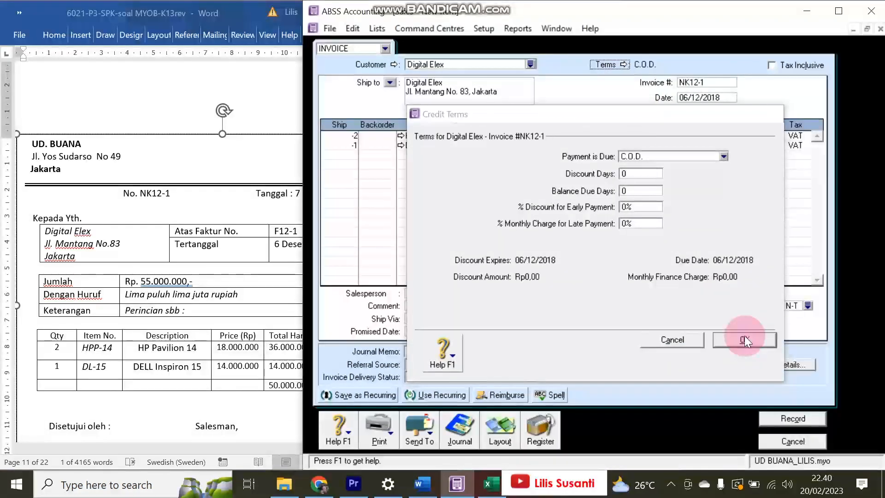
click(613, 64)
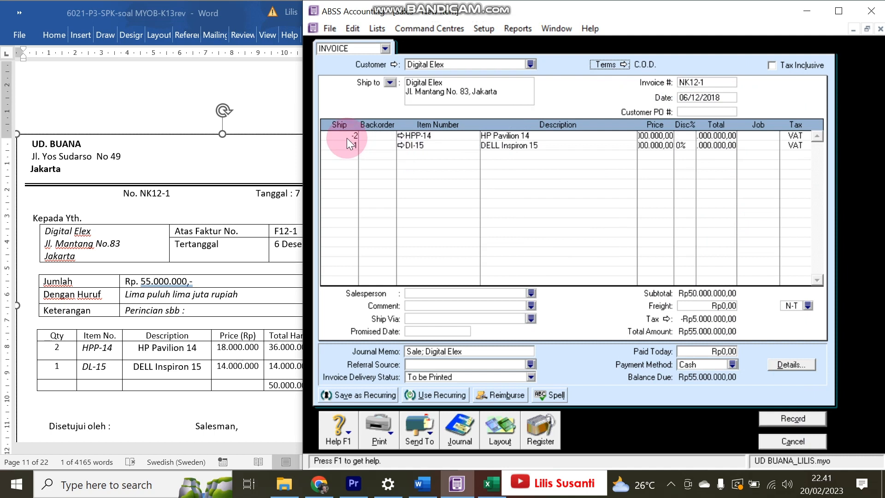
click(783, 419)
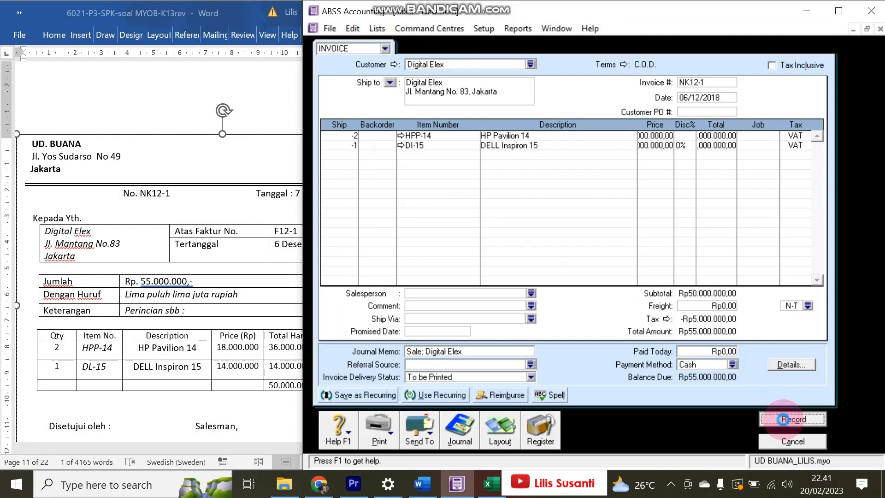
click(533, 258)
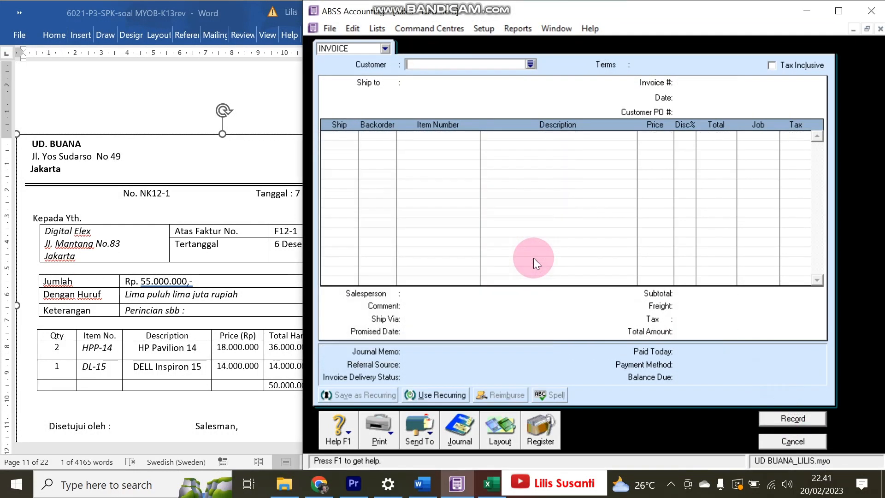
click(539, 440)
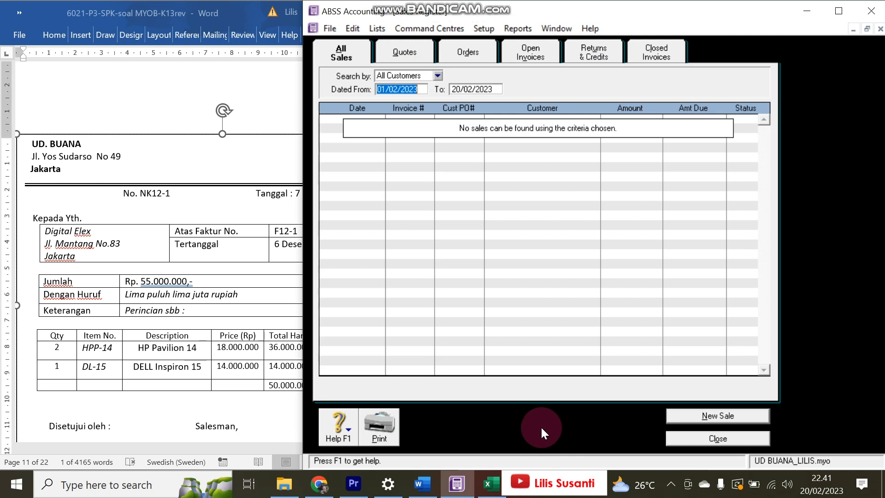
- Discard the empty invoice and show the Sales Register's Returns & Credits list
click(715, 438)
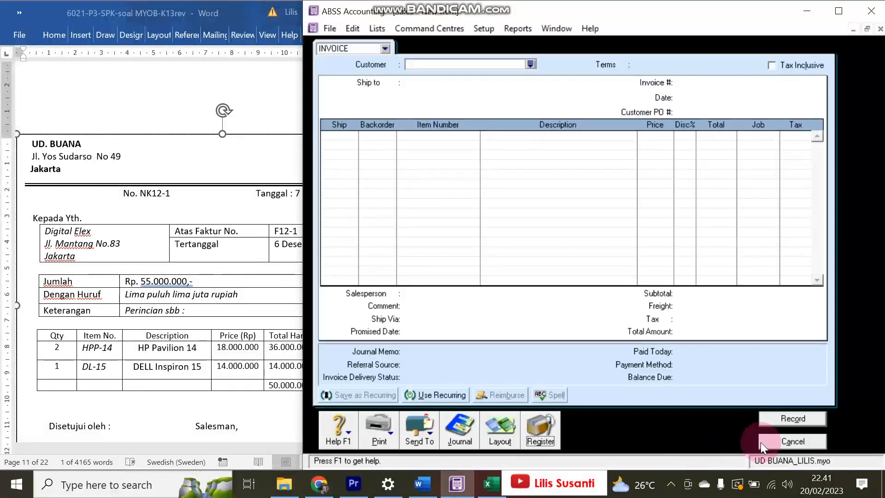
click(761, 441)
click(595, 142)
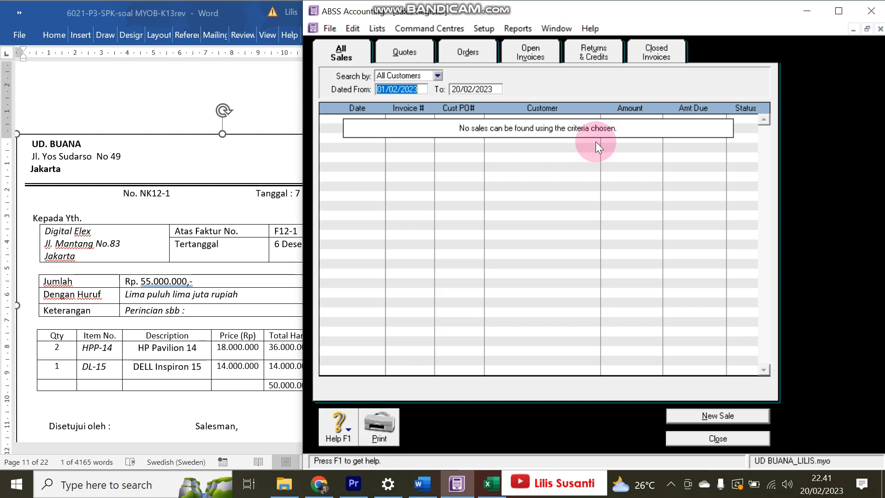
click(588, 51)
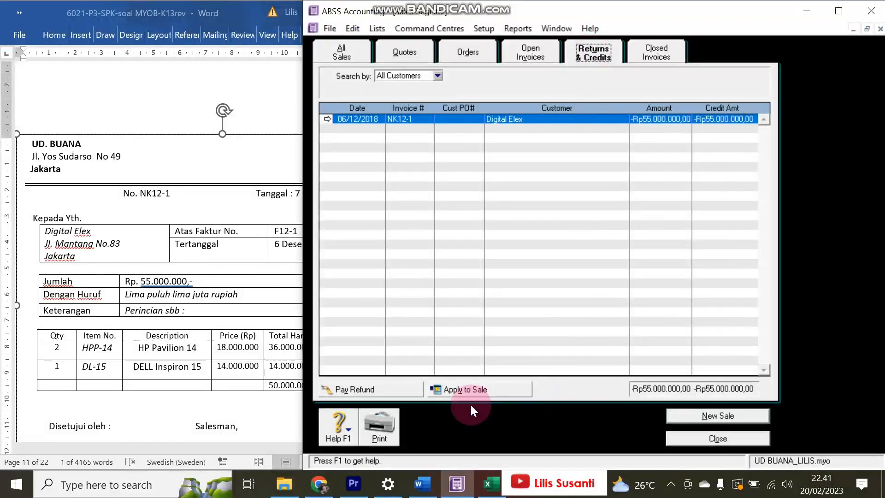
- Try applying the NK12-1 credit on 07/12/2018 to the 06/12/2018 invoice, then cancel without recording
click(465, 388)
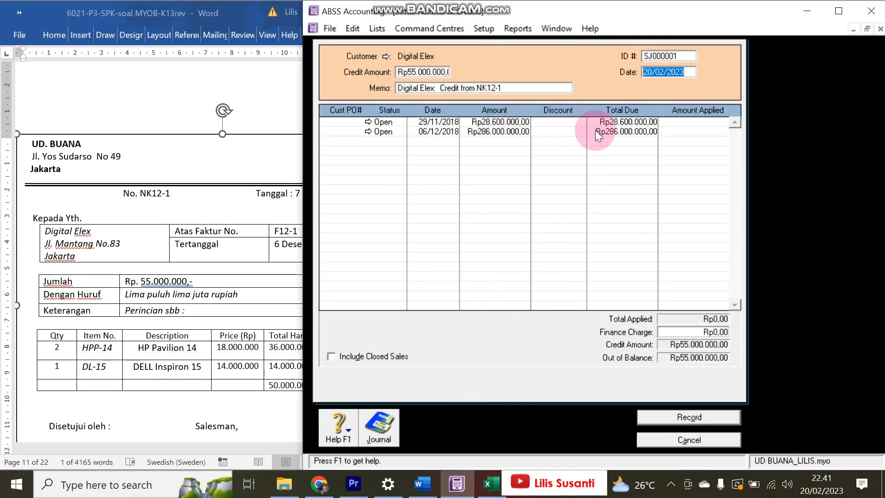
drag(303, 159, 377, 154)
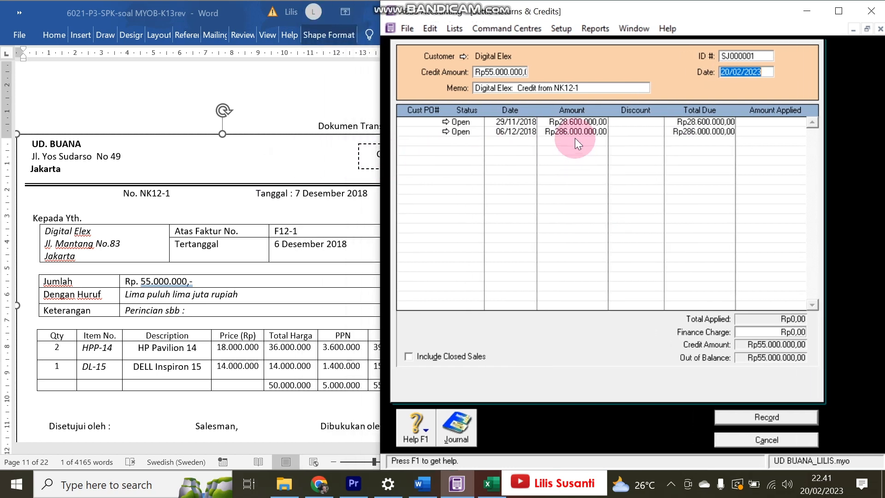
text(07/12/)
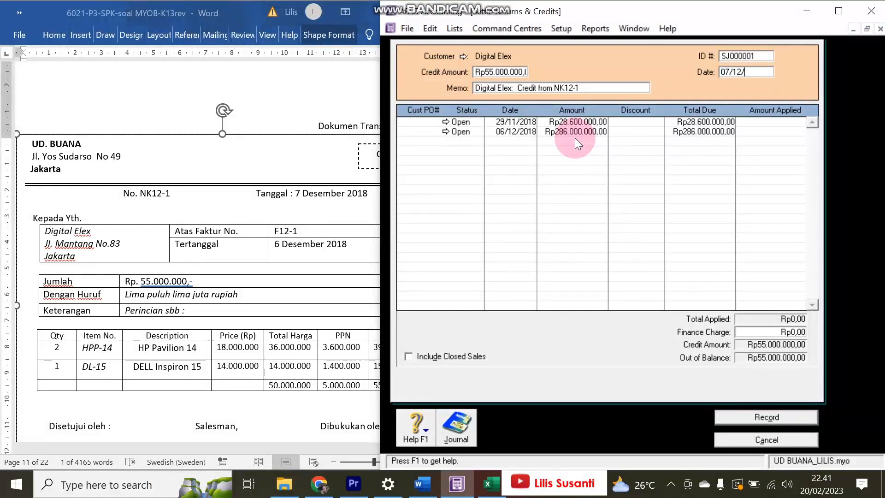
text(2018)
key(Tab)
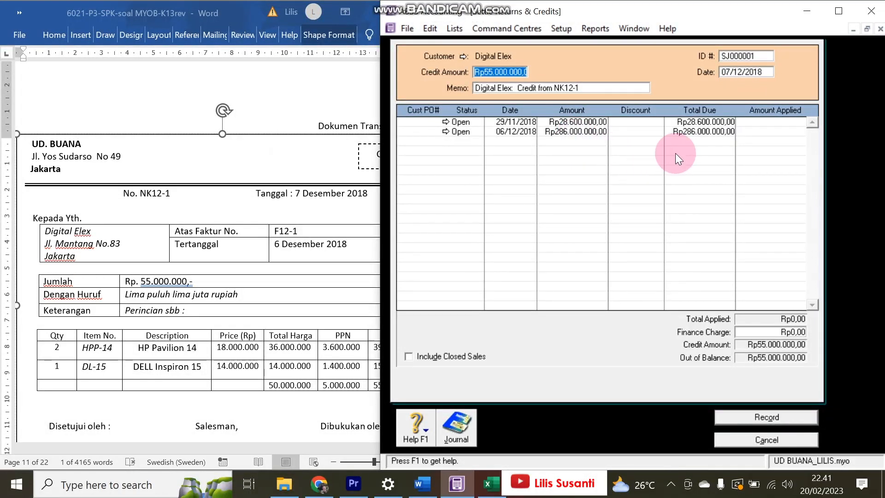
click(756, 132)
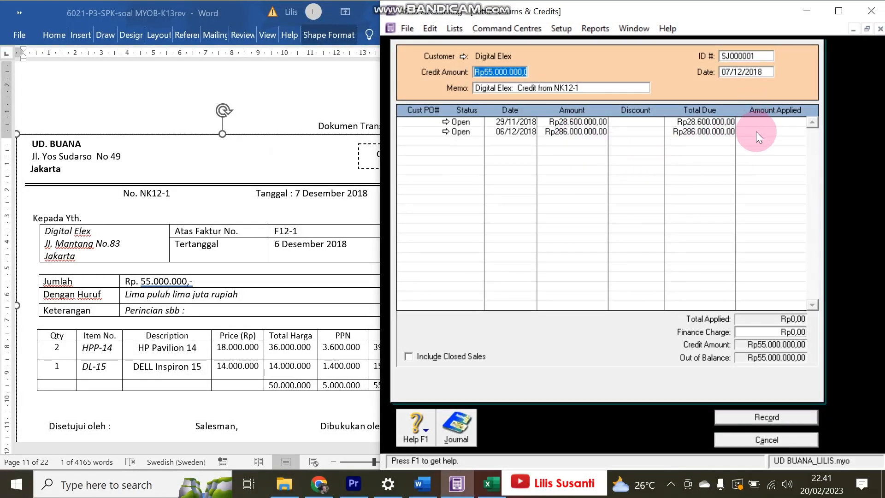
key(Tab)
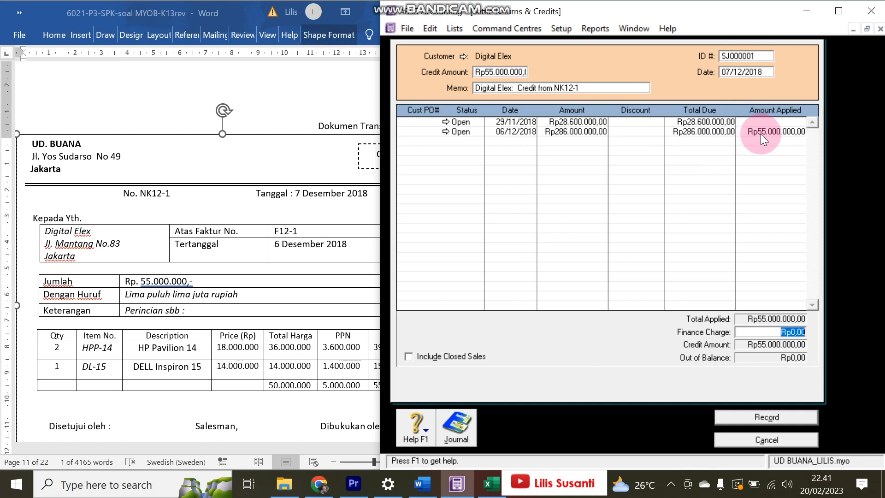
click(766, 440)
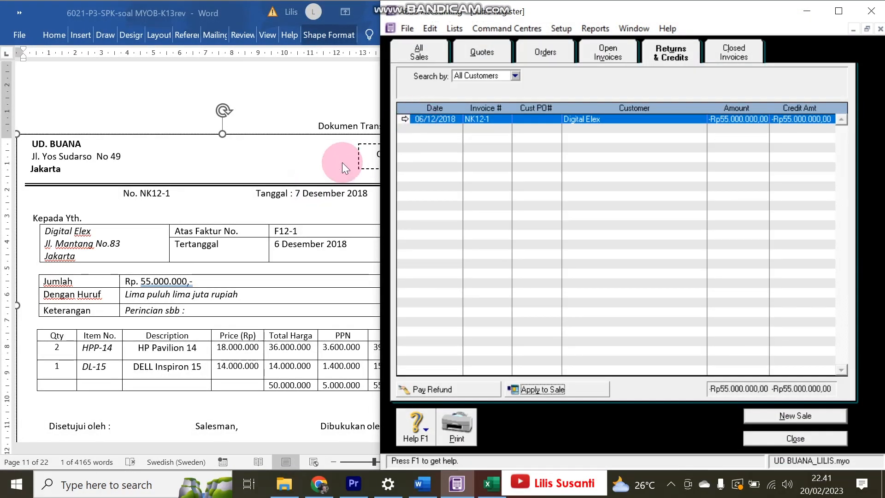
- Change the NK12-1 credit note's date to 07/12/2018 and save it, ignoring the spelling warning
click(404, 119)
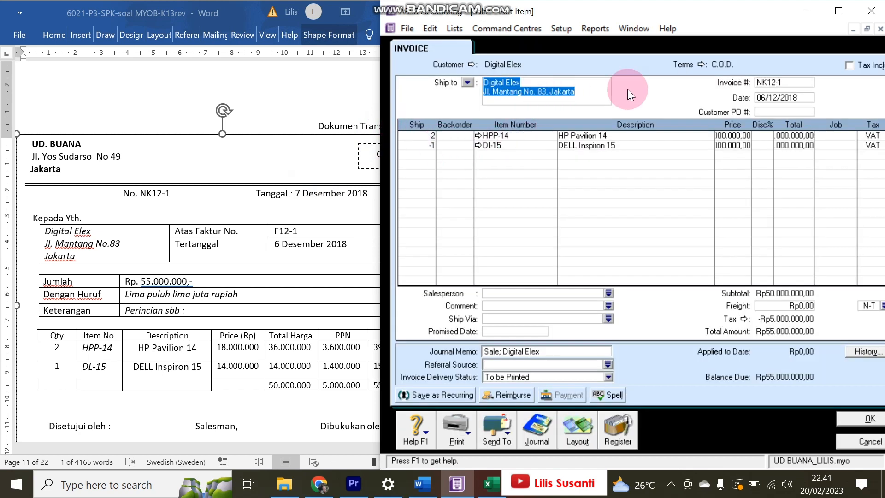
click(764, 95)
key(BackSpace)
text(7)
click(850, 418)
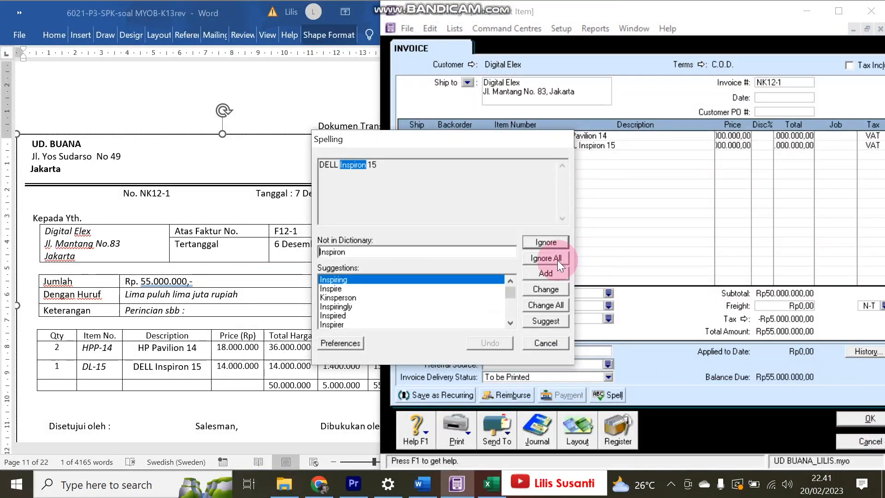
click(557, 259)
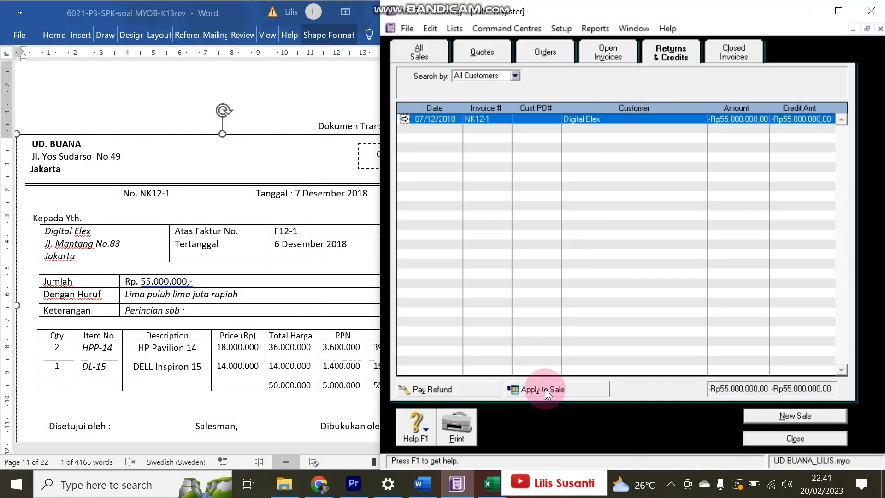
- Apply the Rp55.000.000 credit to the 06/12/2018 invoice and record the settlement
click(545, 389)
click(728, 73)
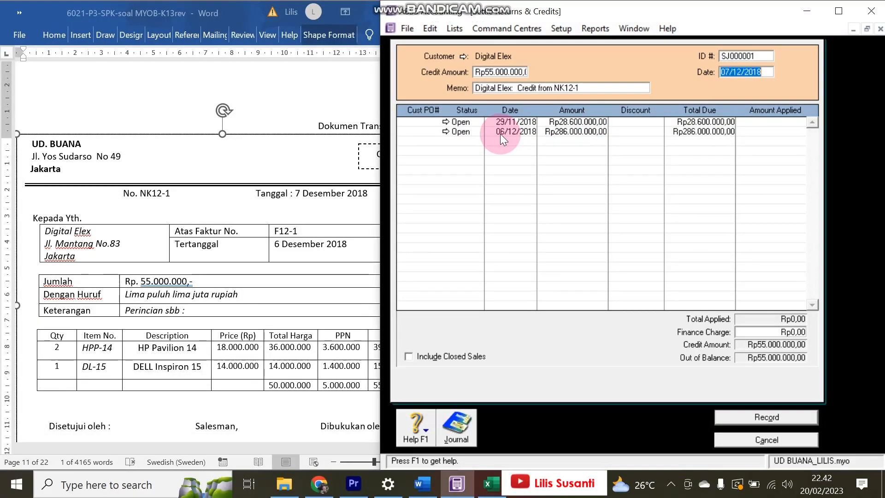
click(767, 131)
key(Tab)
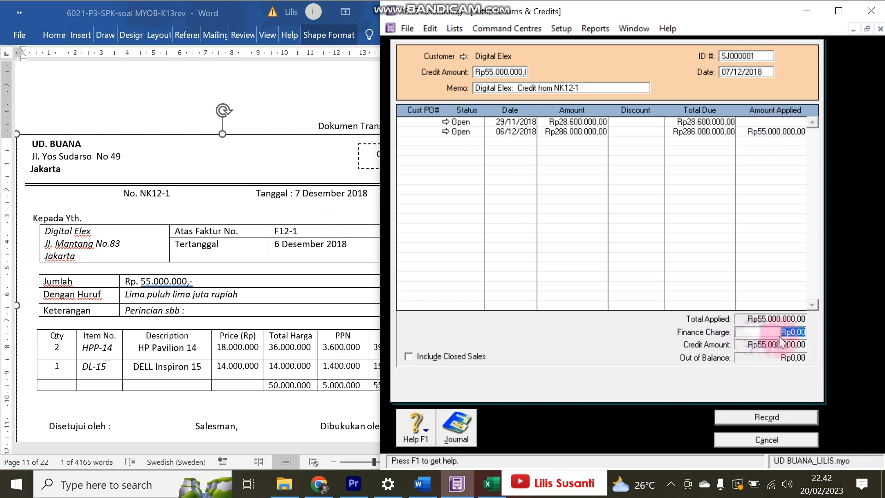
click(761, 425)
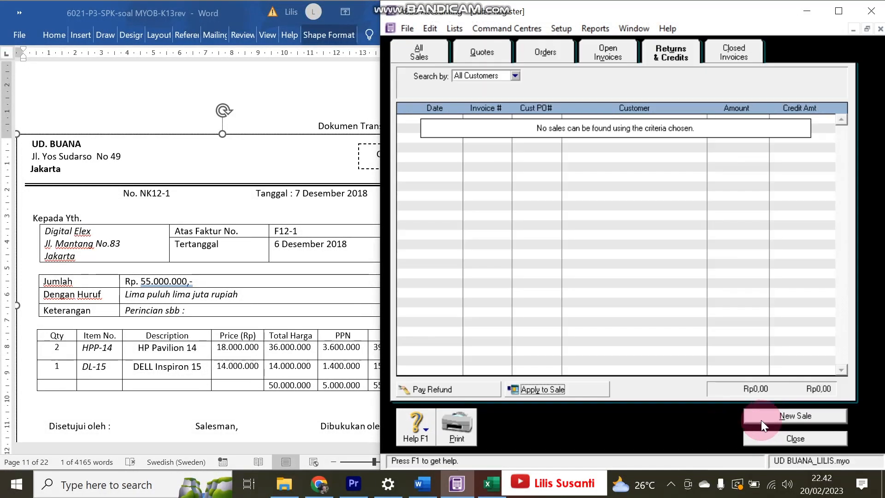
- Inspect entry SJ000001, Digital Elex's Rp55.000.000 NK12-1 credit, in the Sales journal, then return to Word
click(764, 438)
click(651, 245)
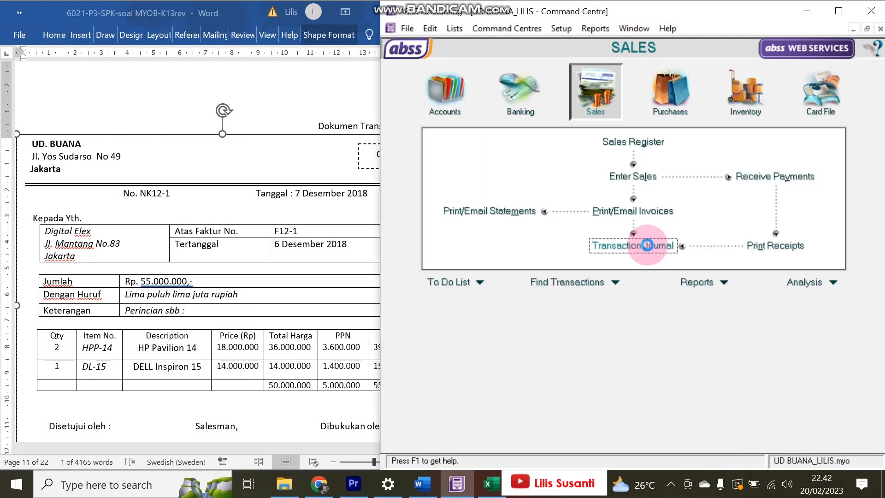
scroll(603, 207, down, 3)
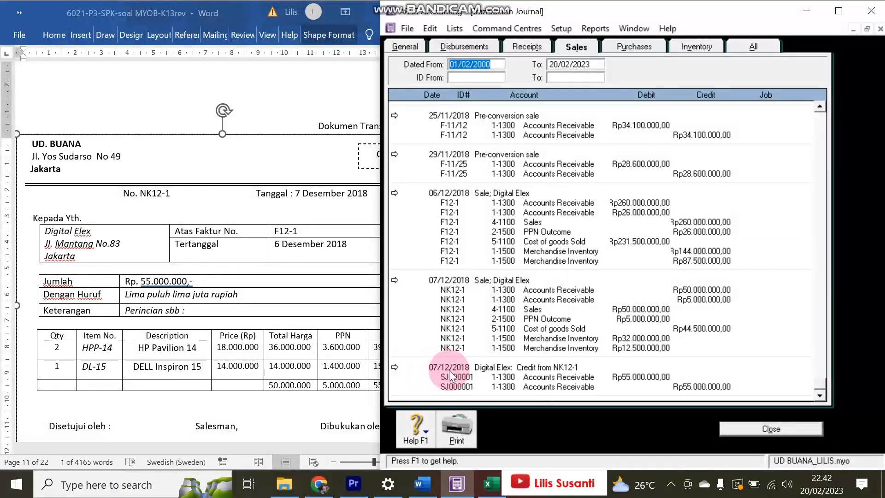
click(395, 367)
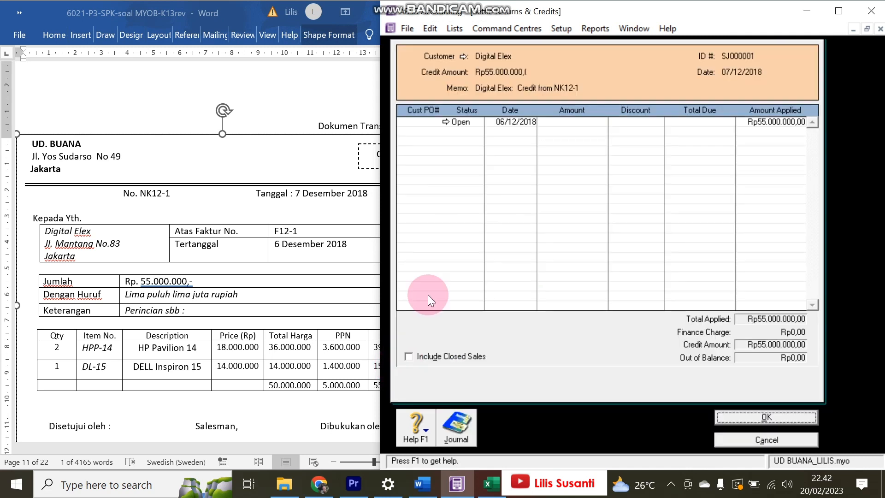
click(731, 438)
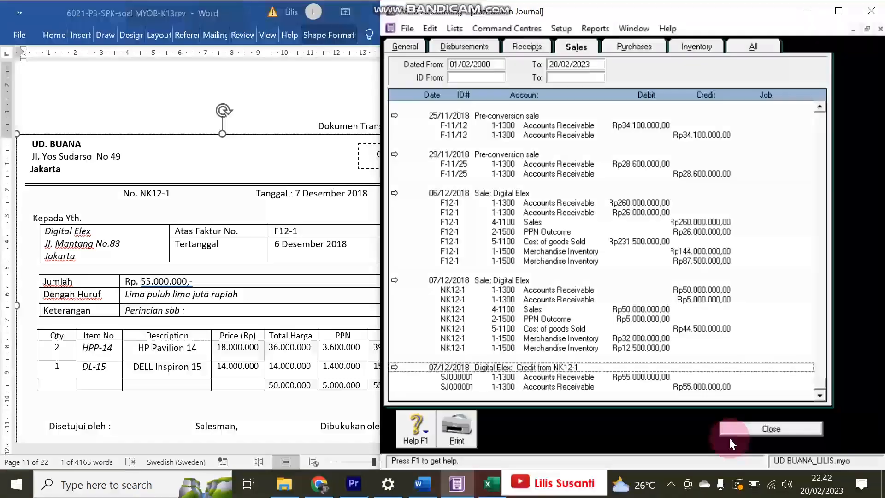
click(182, 267)
scroll(183, 267, down, 8)
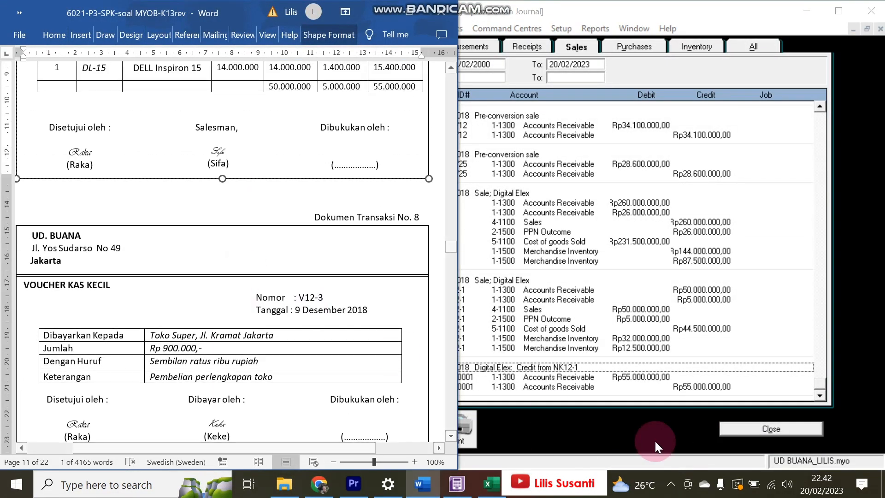
- Close the journal and start a new Spend Money payment from the Petty Cash account
scroll(310, 256, down, 2)
scroll(310, 256, up, 2)
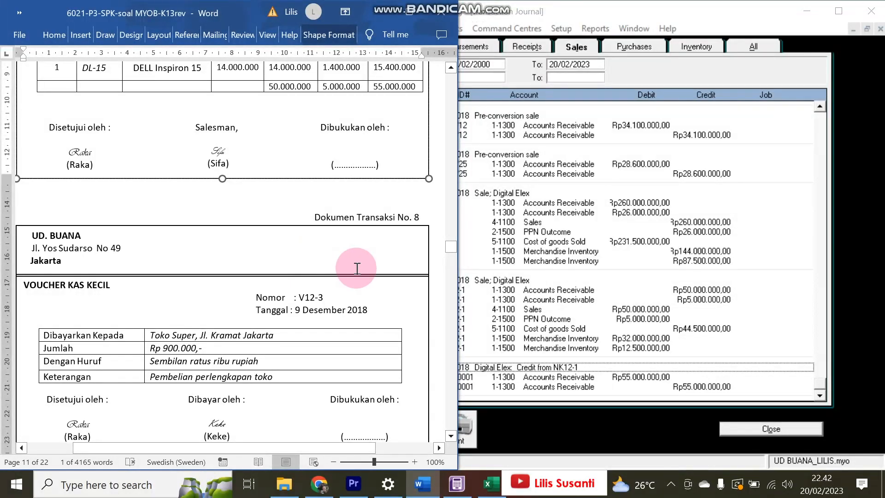
click(729, 428)
click(518, 99)
click(505, 148)
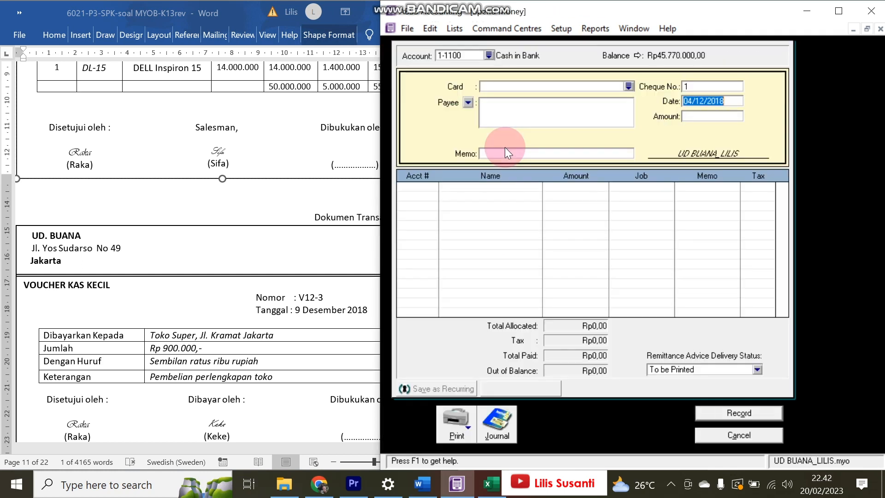
click(491, 56)
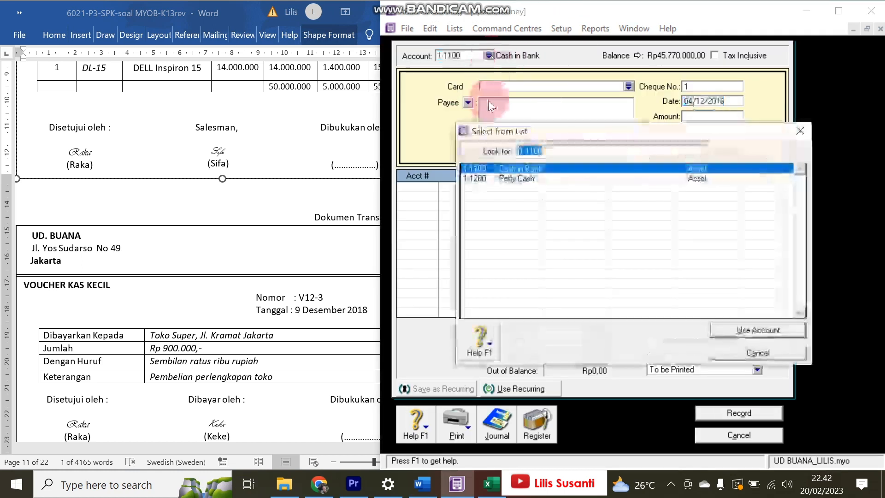
double_click(499, 181)
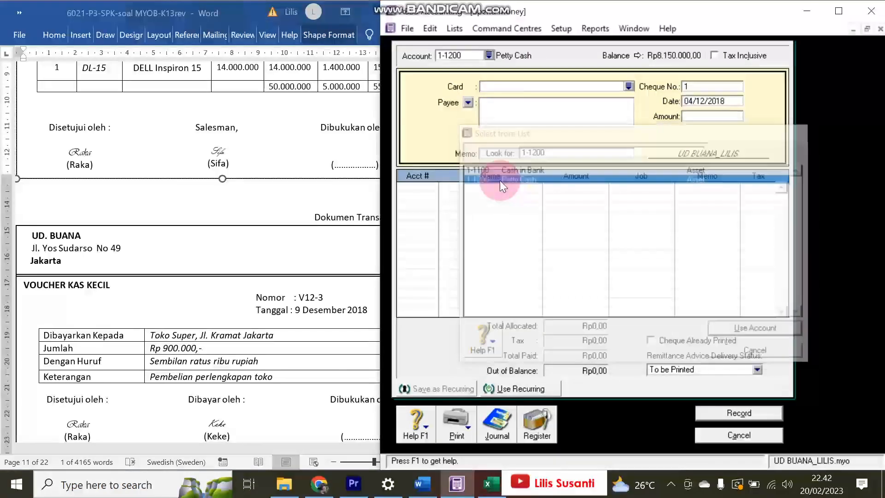
- Correct the payment date's day to 9, set payment number V12-3 and amount Rp900.000
double_click(718, 102)
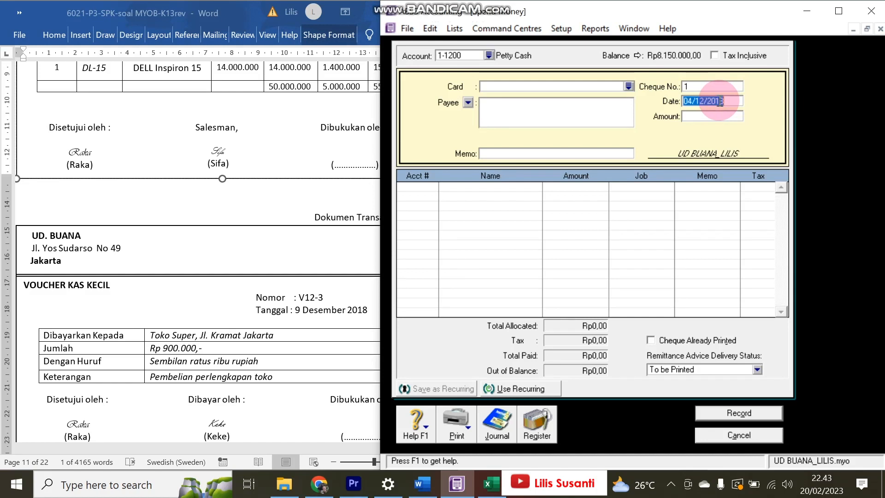
click(692, 101)
key(BackSpace)
text(9)
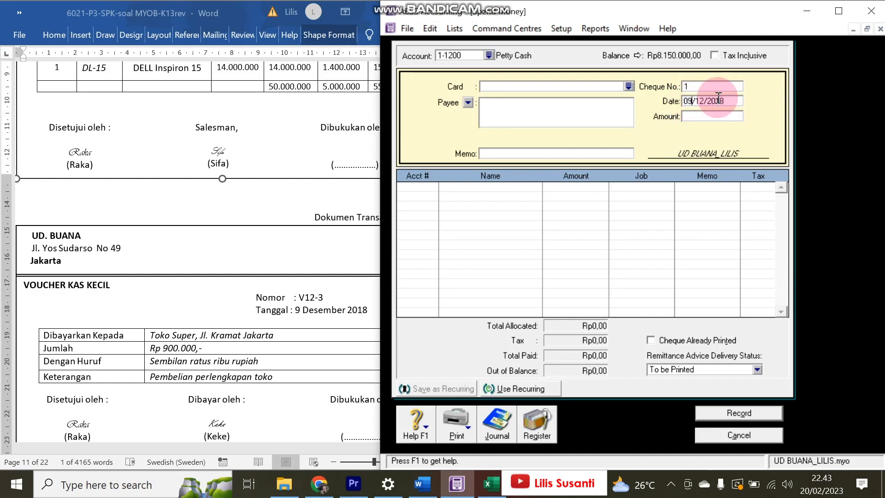
click(300, 295)
drag(299, 297, 324, 293)
key(ctrl+c)
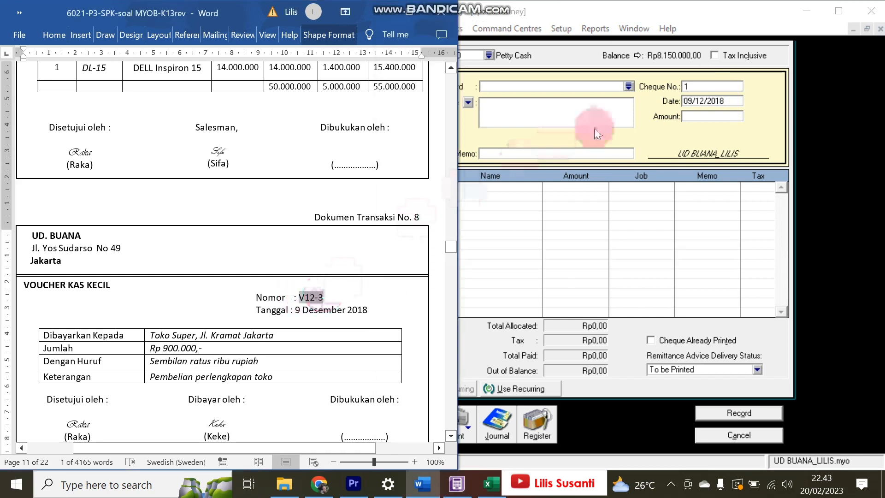
double_click(703, 85)
key(ctrl+v)
key(Tab)
key(Tab)
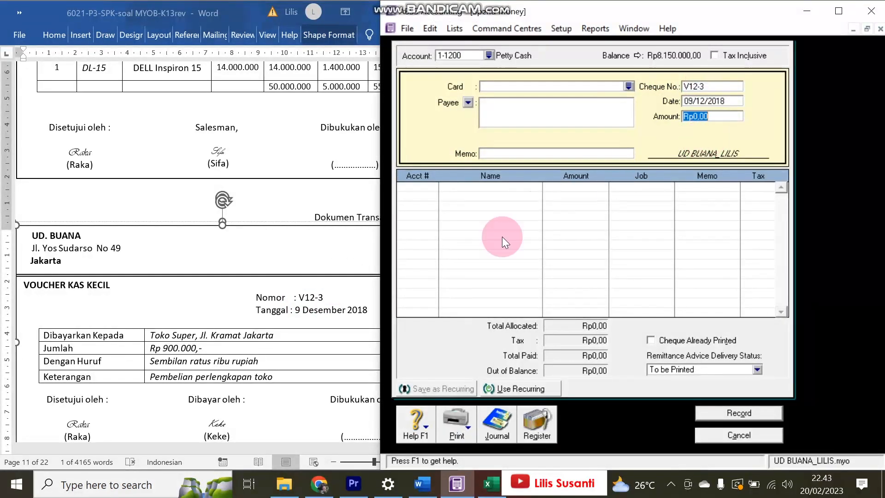
text(900.00)
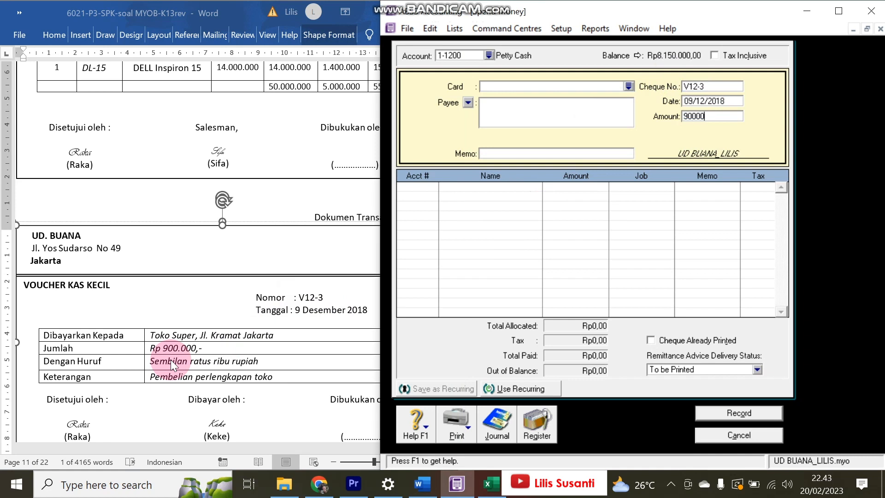
text(0)
key(Tab)
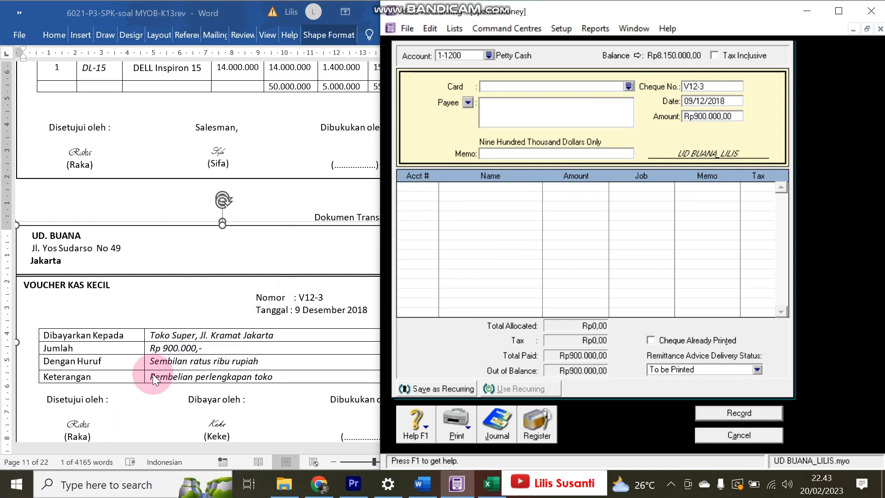
- Use memo 'Pembelian perlengkapan toko', charge it to 1-1600 Store Supplies, and record
click(155, 371)
drag(149, 376, 282, 368)
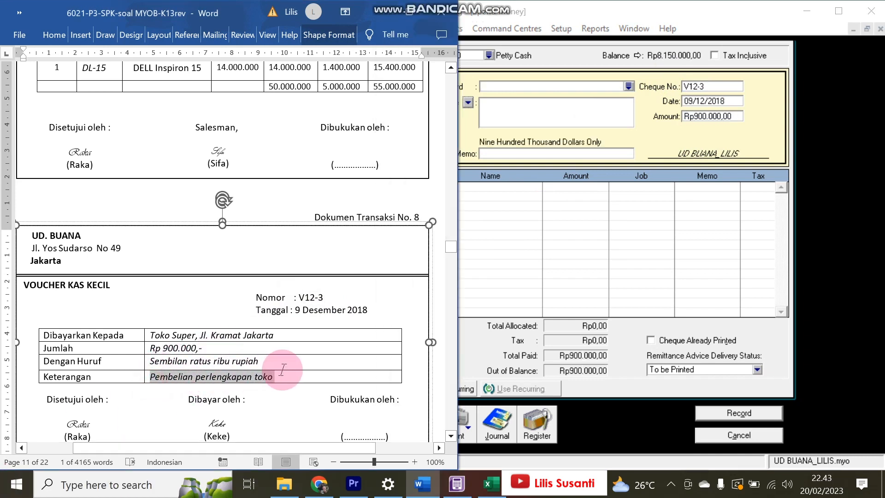
key(ctrl+c)
click(527, 156)
key(ctrl+v)
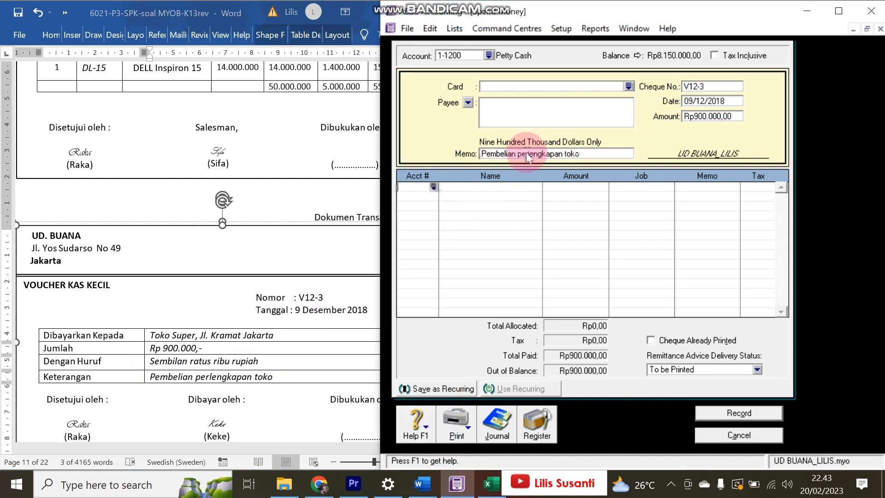
text(6-)
key(Tab)
text(1)
double_click(526, 216)
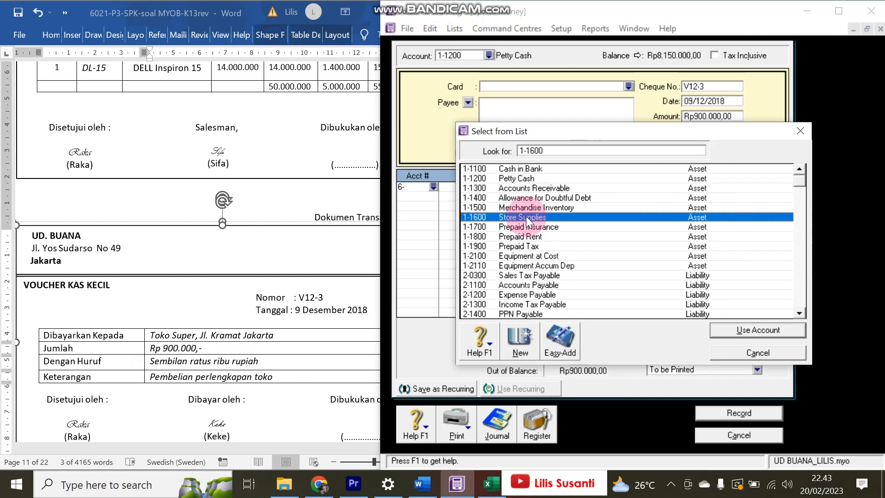
key(Tab)
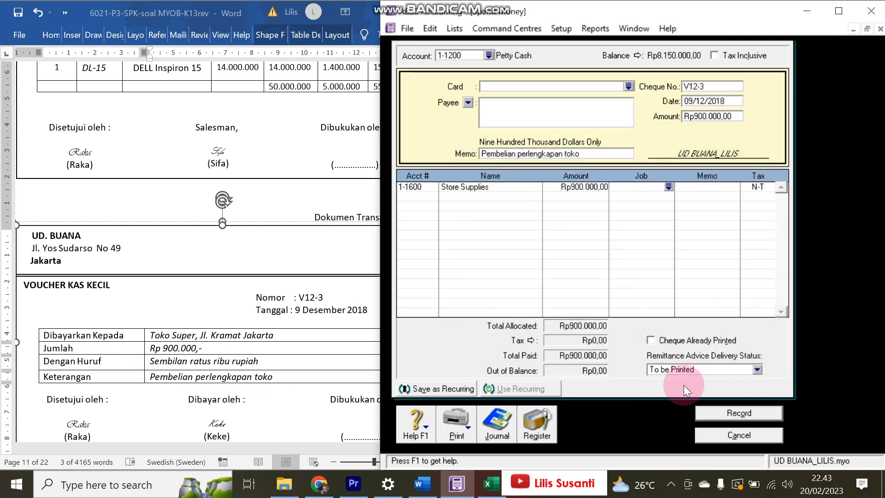
click(724, 419)
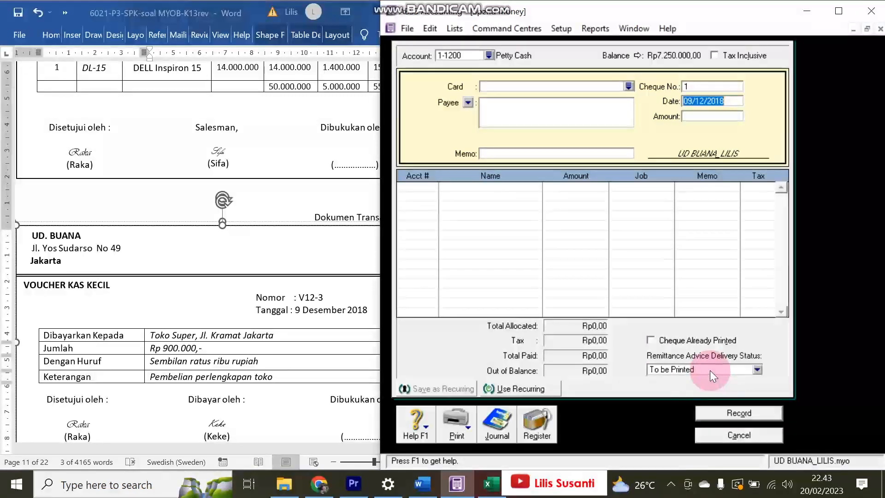
click(492, 430)
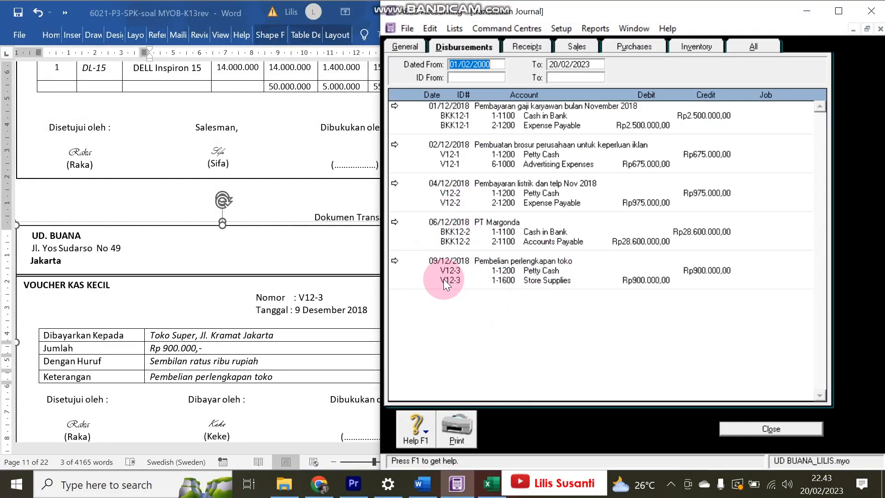
click(293, 328)
scroll(292, 330, down, 10)
scroll(290, 332, down, 2)
scroll(293, 330, up, 1)
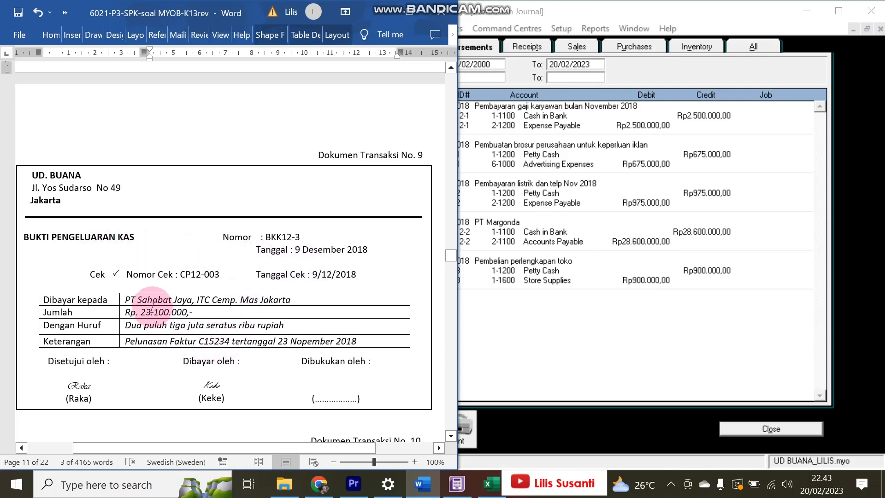
click(647, 417)
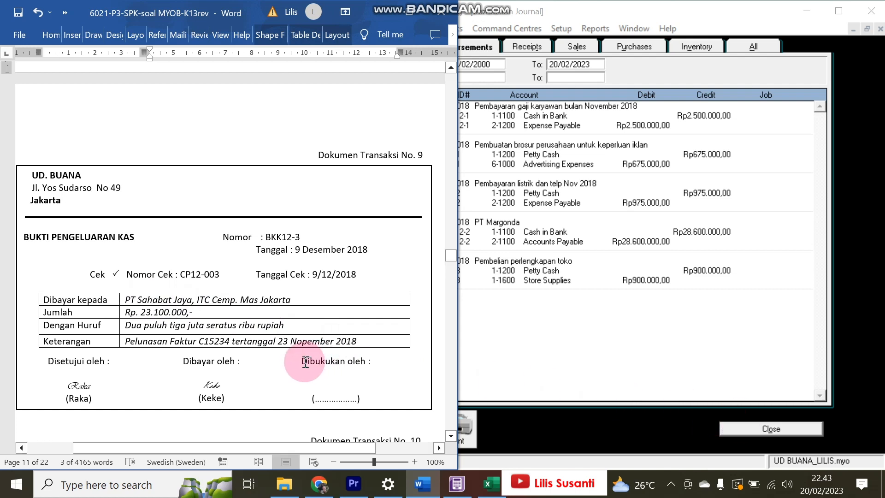
click(789, 429)
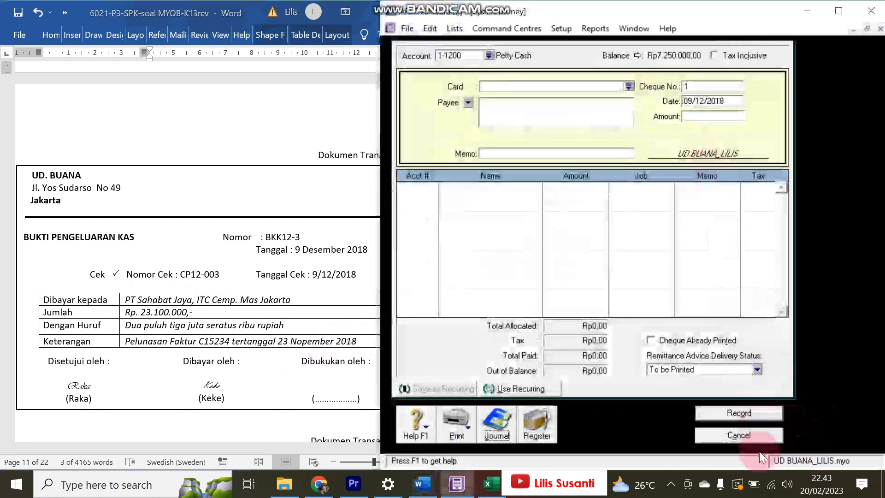
- Open Pay Bills for PT. Sahabat Jaya with a Rp23.100.000 payment amount
click(759, 438)
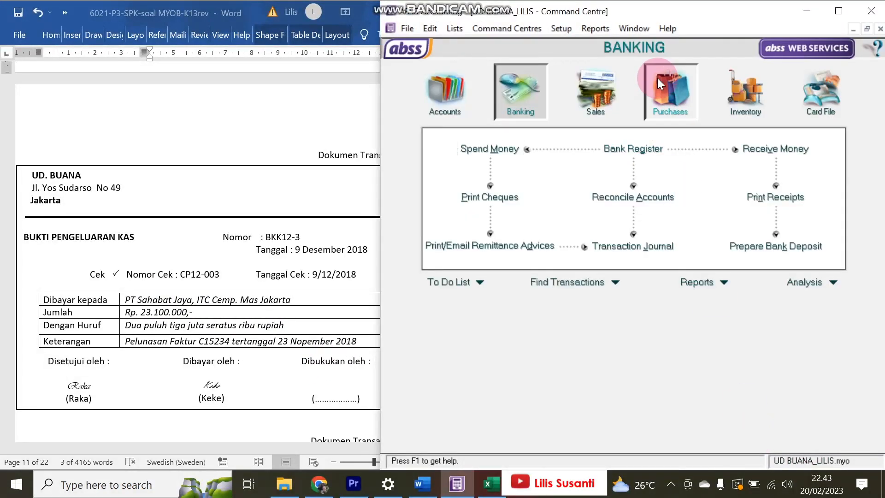
click(670, 90)
click(775, 176)
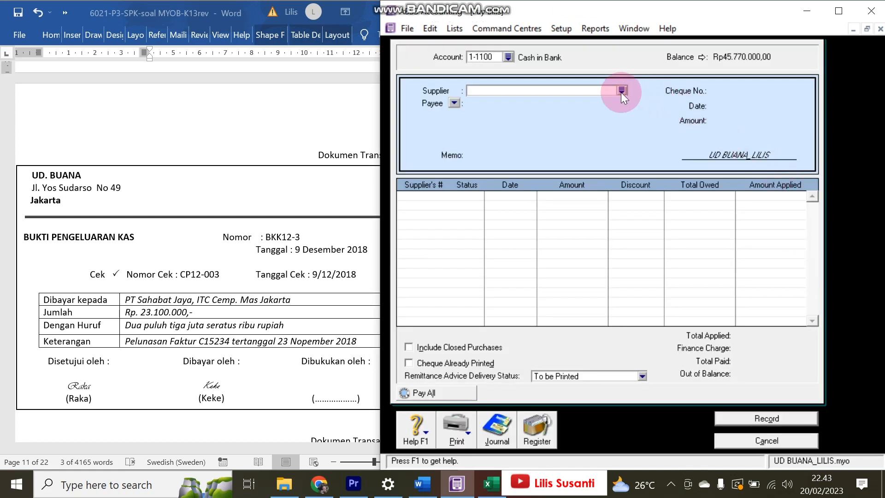
click(621, 91)
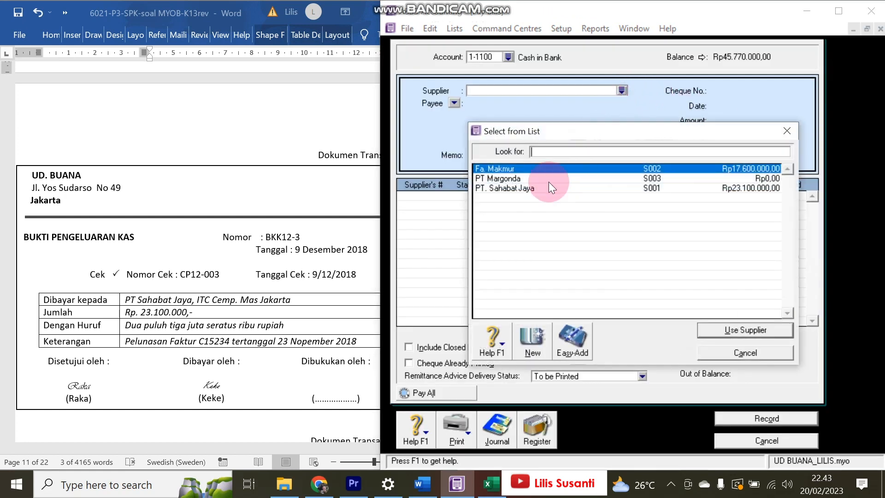
double_click(532, 189)
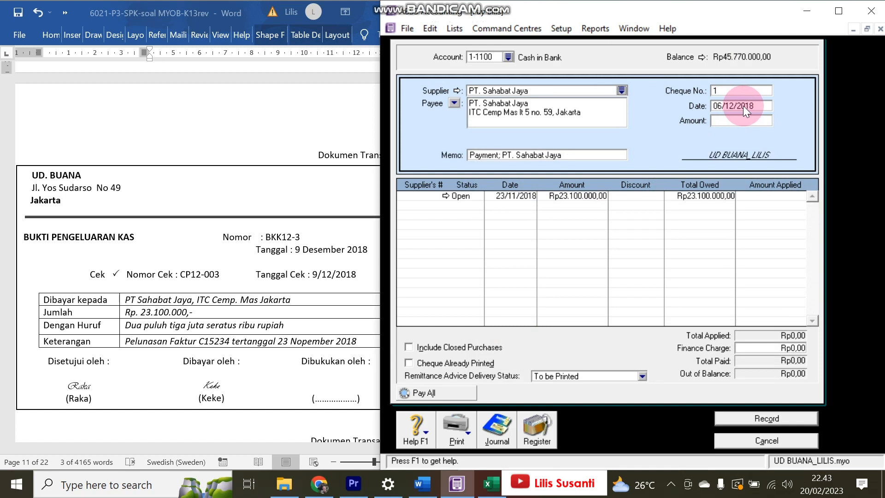
click(719, 106)
click(721, 106)
key(BackSpace)
text(9)
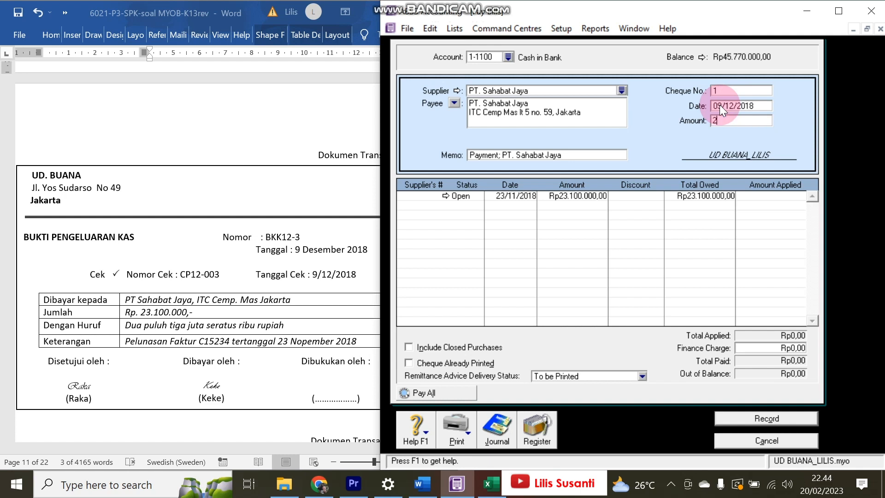
text(23100000)
key(Tab)
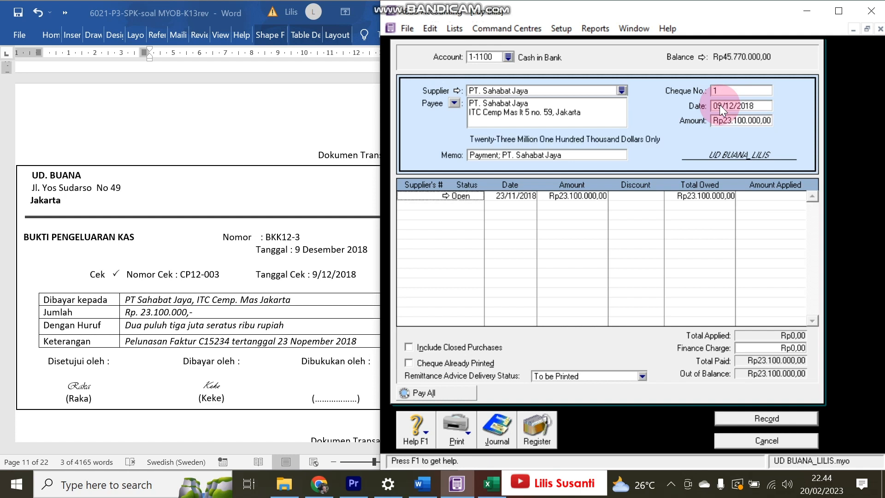
- Set cheque number BKK12-3, apply the full amount to the open bill, and record
click(720, 91)
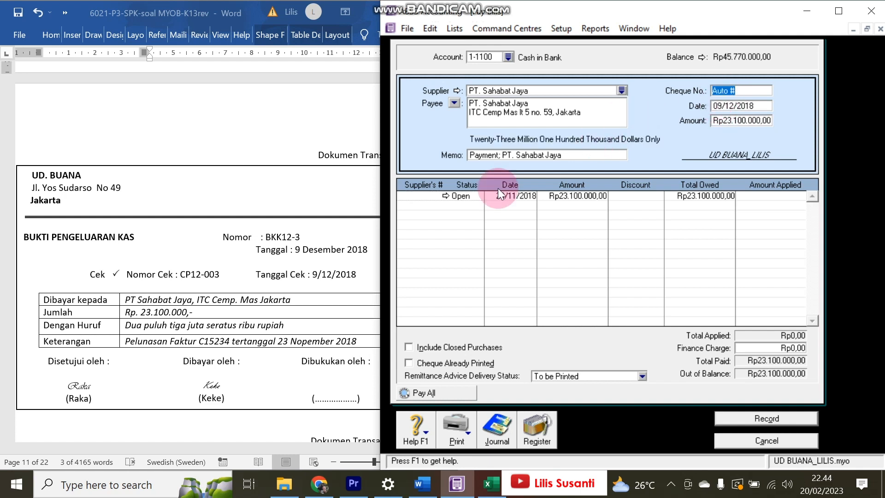
click(263, 227)
drag(265, 237, 299, 238)
drag(754, 90, 710, 90)
key(ctrl+v)
key(Tab)
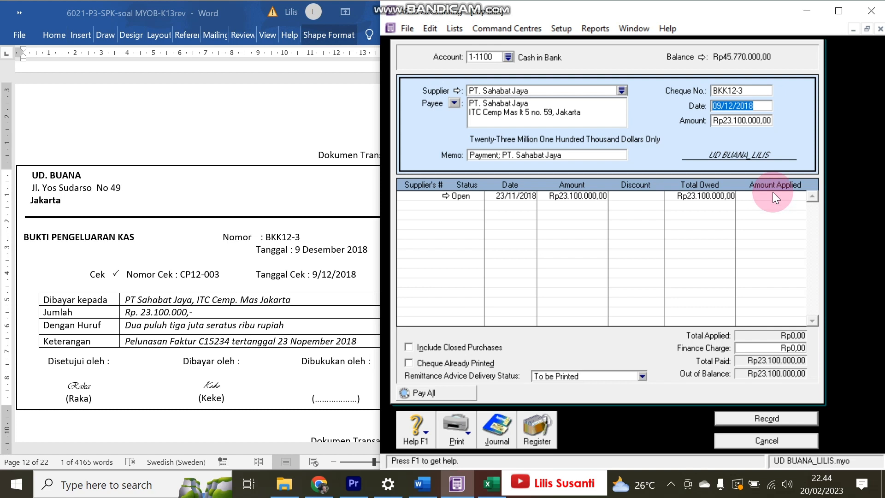
click(772, 197)
key(Tab)
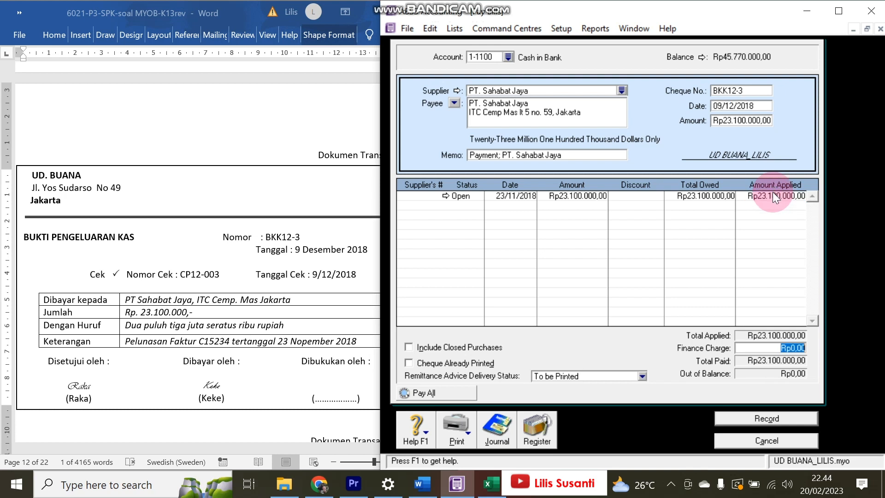
click(767, 417)
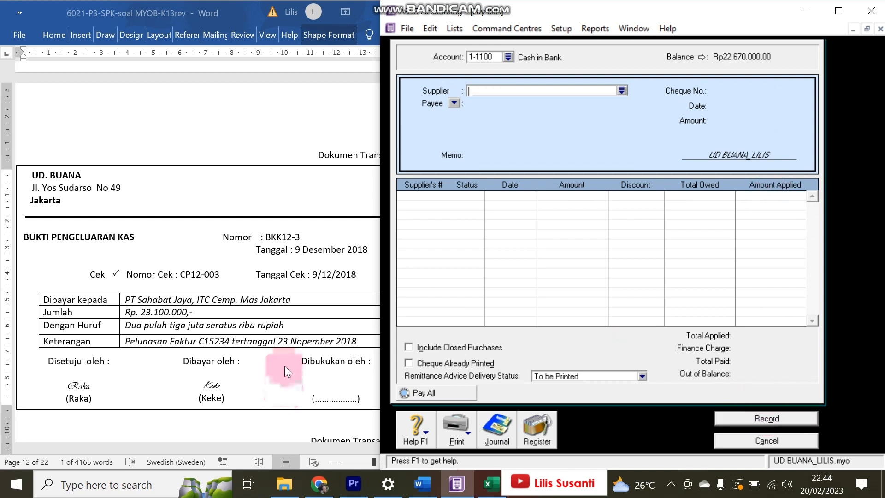
- Close Pay Bills and start a new purchase bill for supplier PT Margonda
click(283, 366)
scroll(272, 314, down, 10)
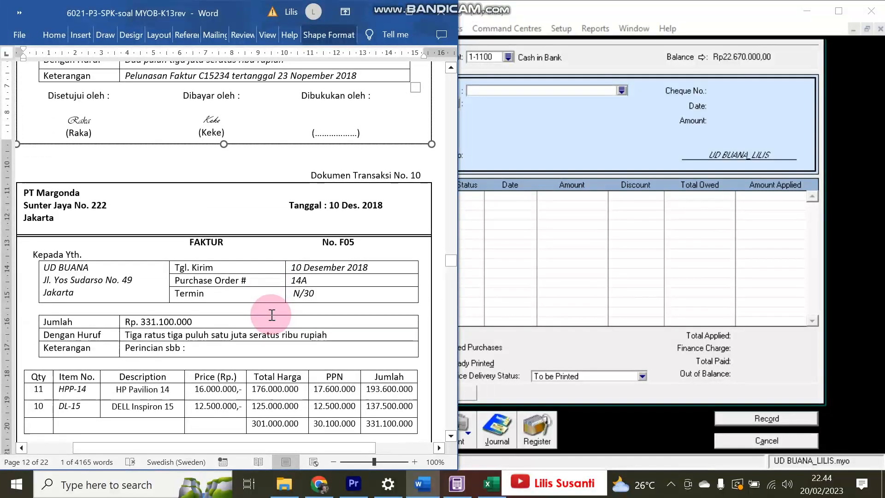
scroll(272, 315, down, 1)
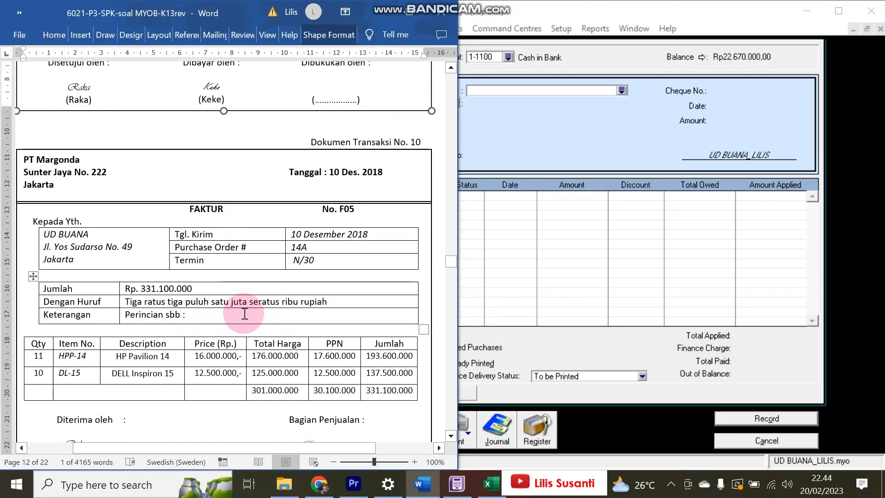
scroll(244, 314, down, 1)
scroll(243, 304, up, 1)
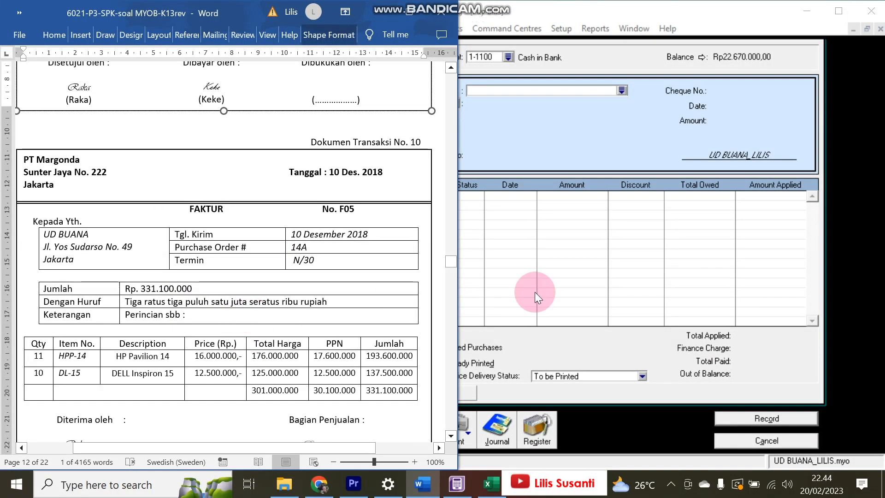
click(736, 441)
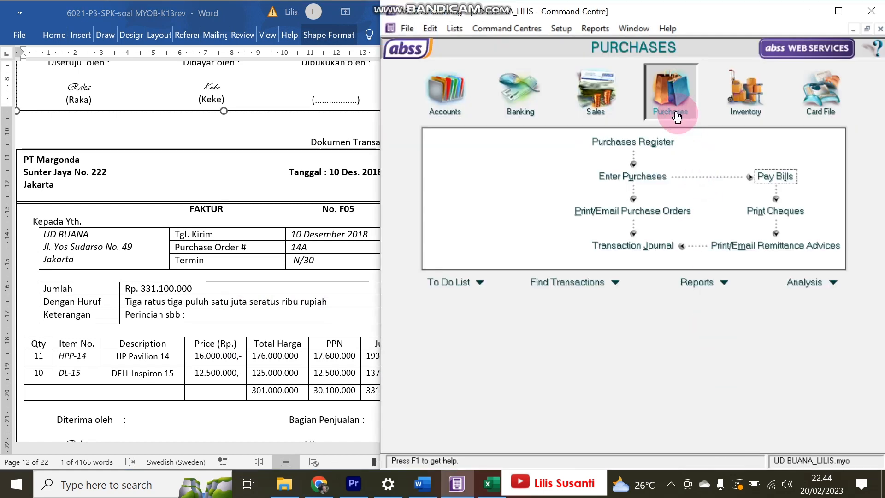
click(635, 177)
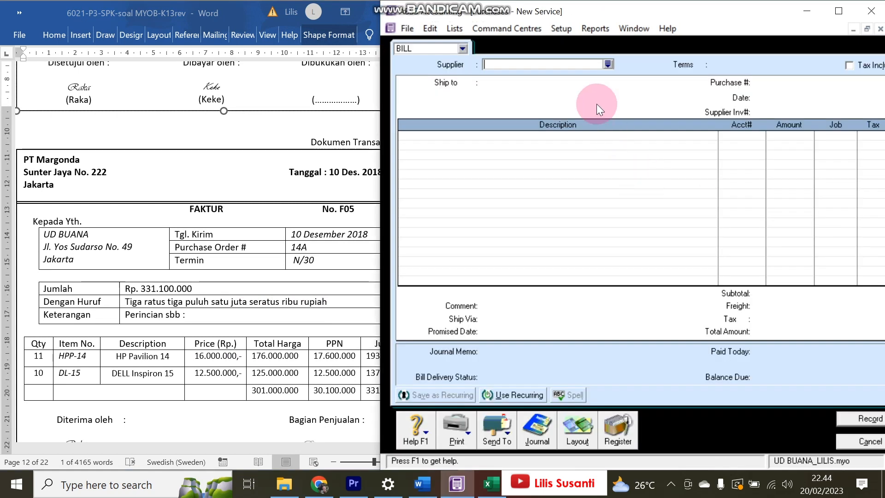
click(608, 64)
double_click(534, 178)
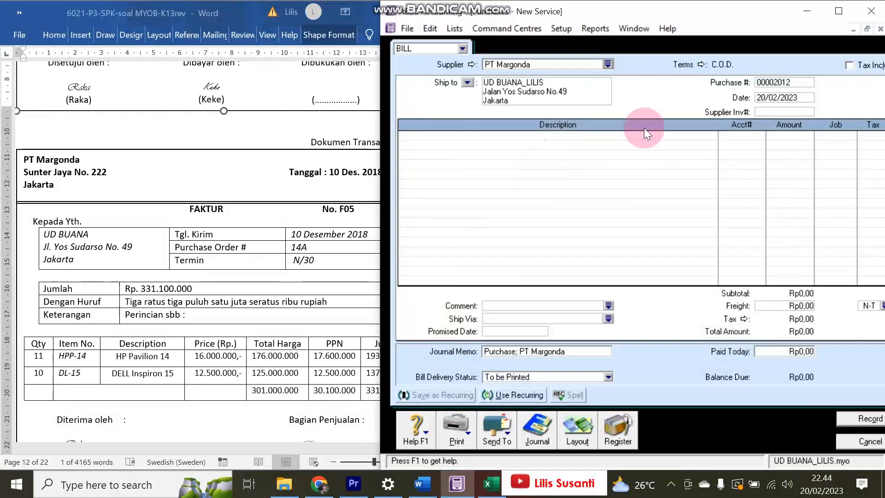
- Set Net 30 terms (balance due in 30 days) and bill date 10/12/2018
click(701, 64)
click(675, 155)
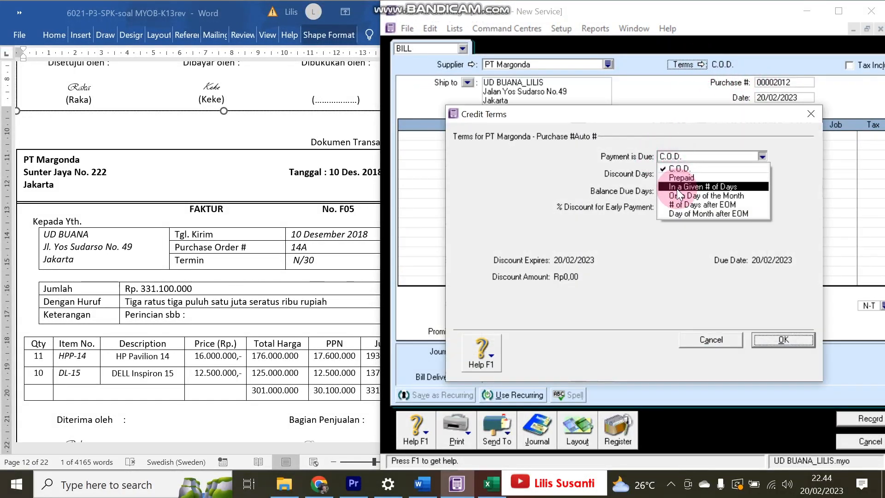
click(676, 188)
double_click(672, 191)
text(30)
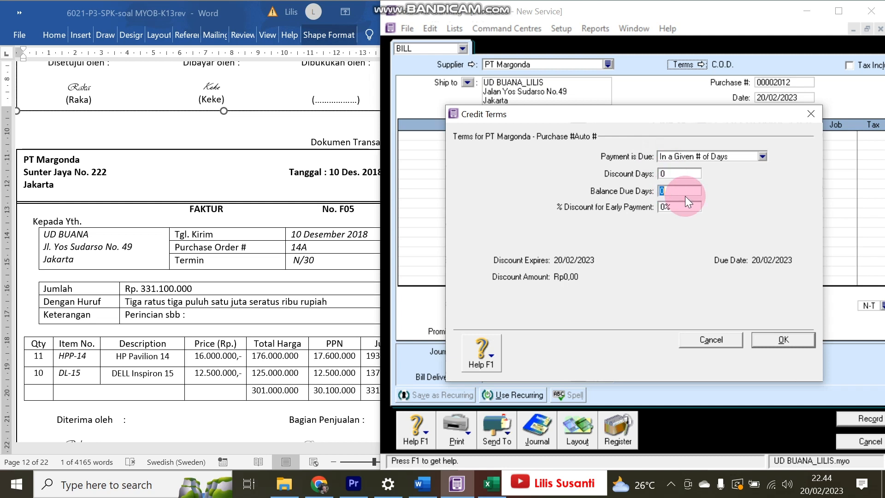
key(Tab)
click(700, 235)
click(783, 339)
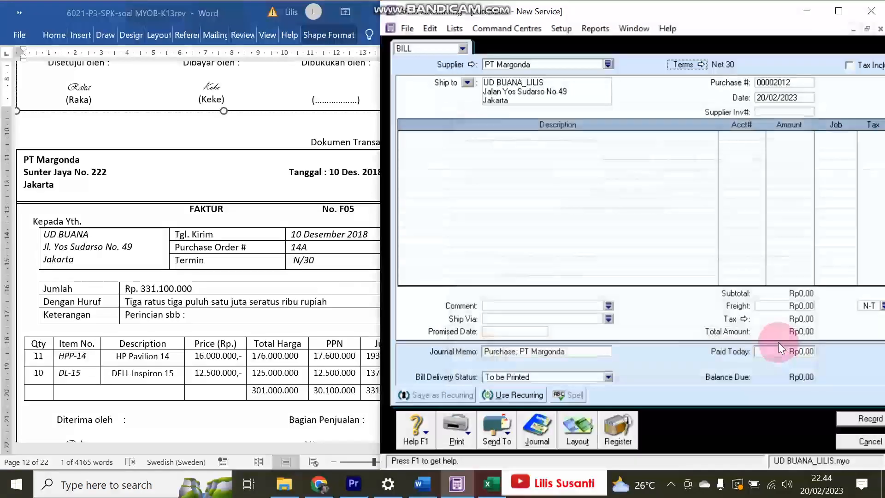
click(772, 91)
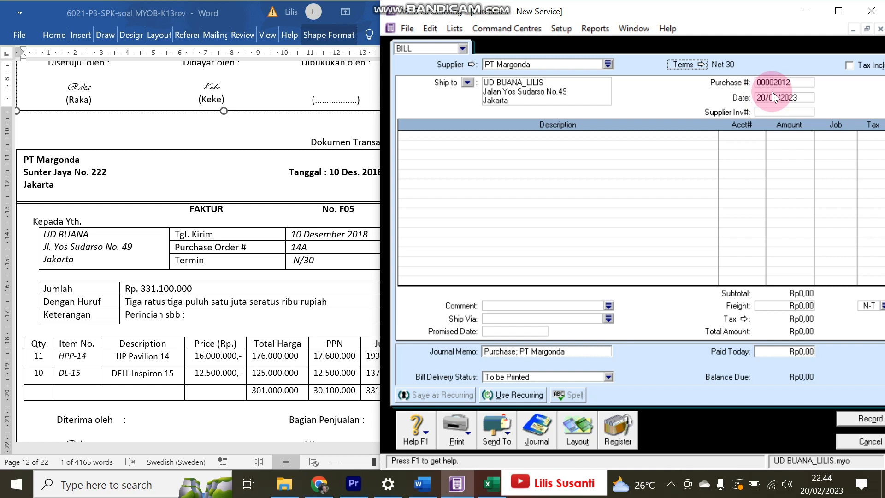
click(774, 95)
text(10/12/2)
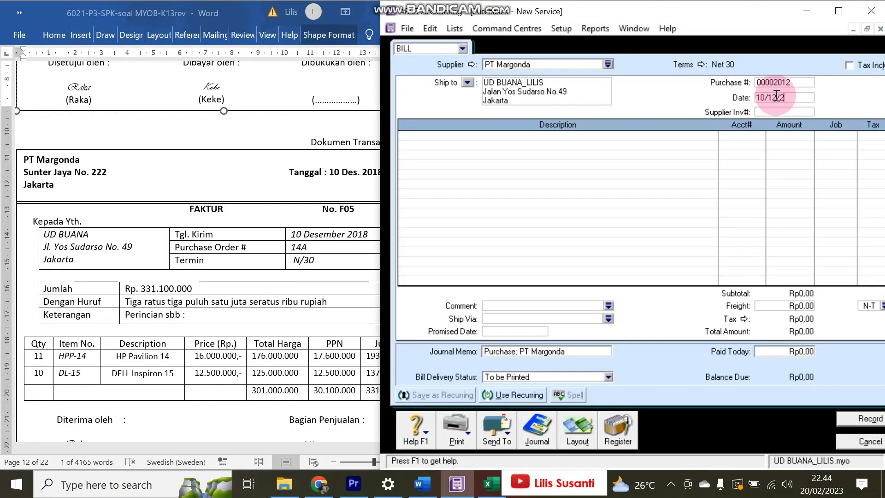
key(Tab)
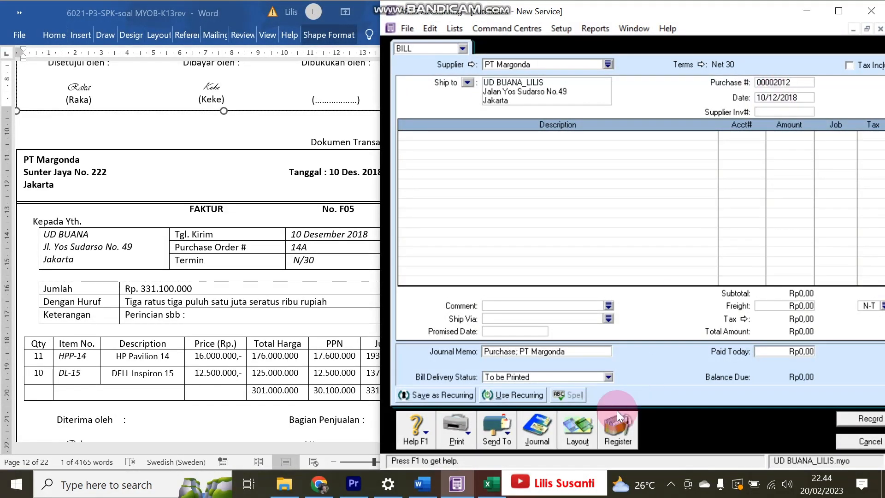
- Switch the bill to the Item layout and set Purchase # to F05
click(575, 429)
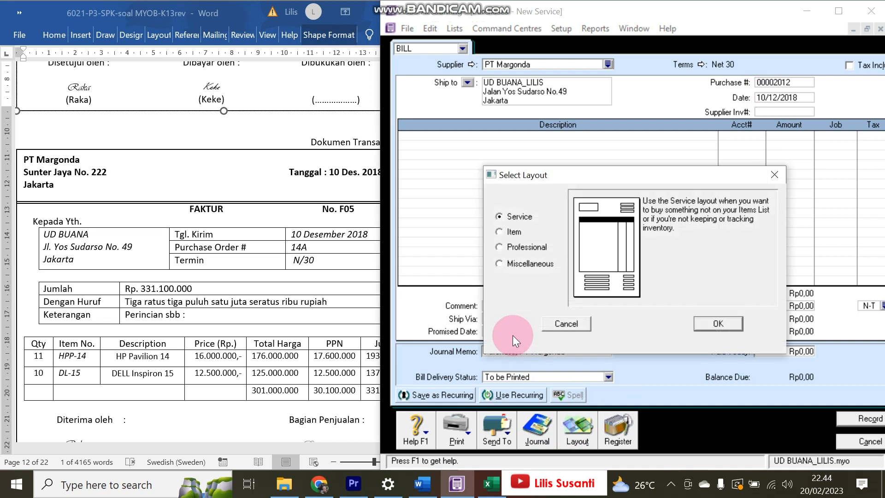
click(510, 232)
click(716, 323)
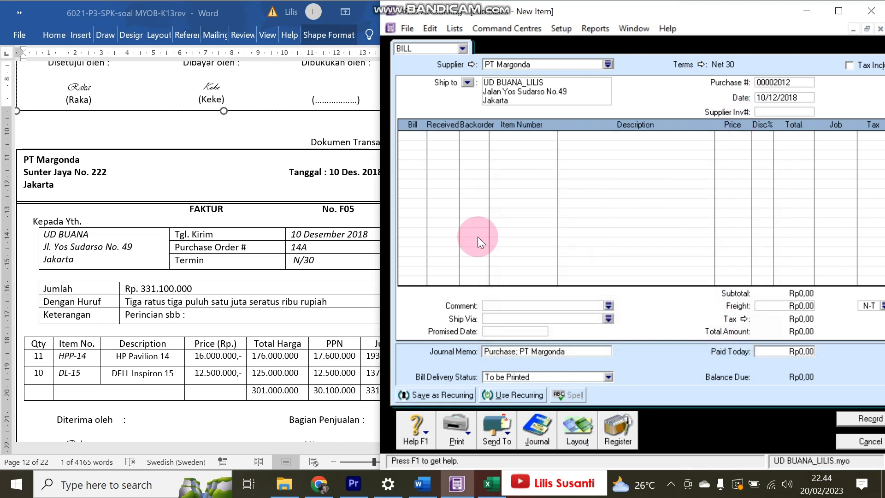
click(306, 221)
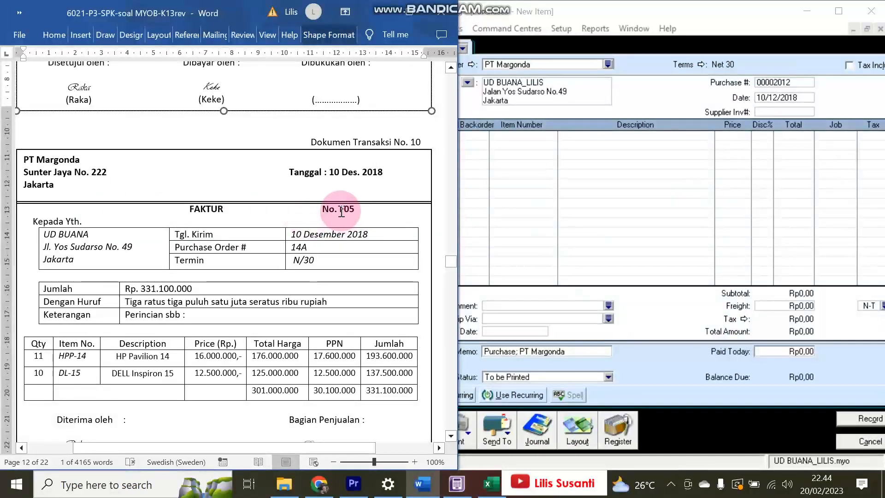
drag(340, 210, 364, 208)
key(ctrl+c)
click(773, 83)
key(ctrl+v)
- Enter 11 × HPP-14 at 16.000.000 and 10 × DELL Inspiron 15 at 12.500.000, then record
click(419, 136)
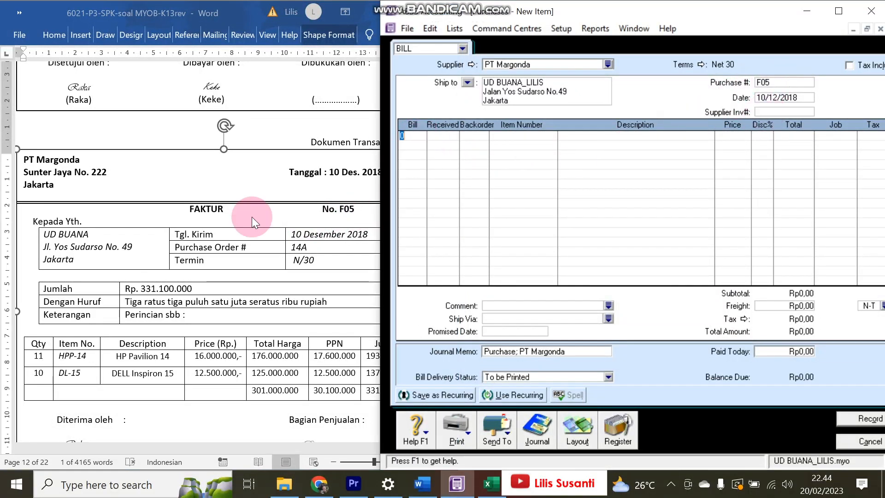
text(11)
key(Tab)
key(Tab)
key(Tab)
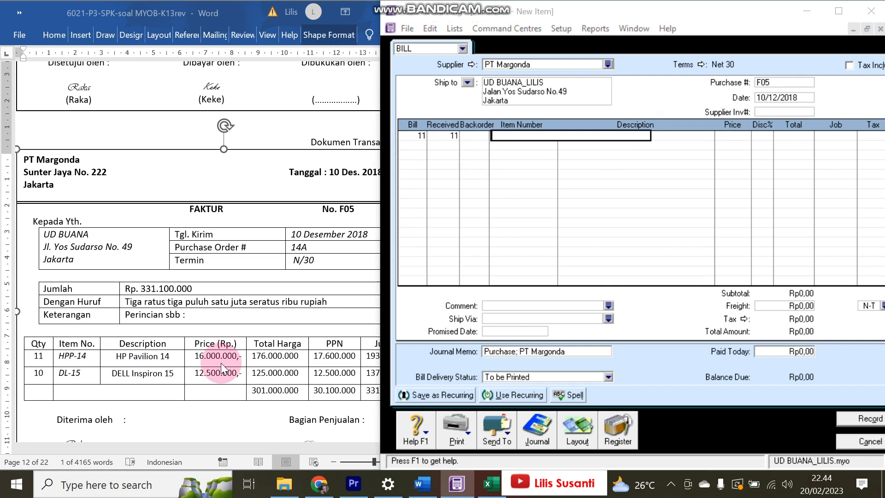
double_click(522, 180)
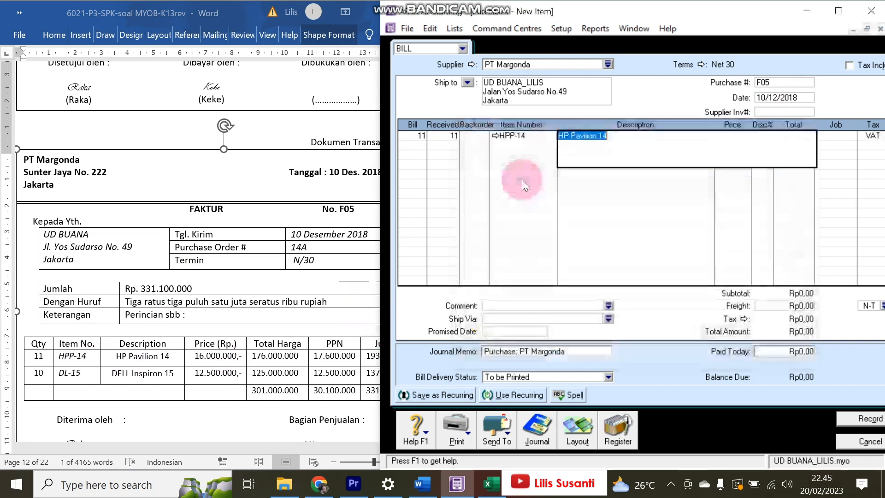
text(1)
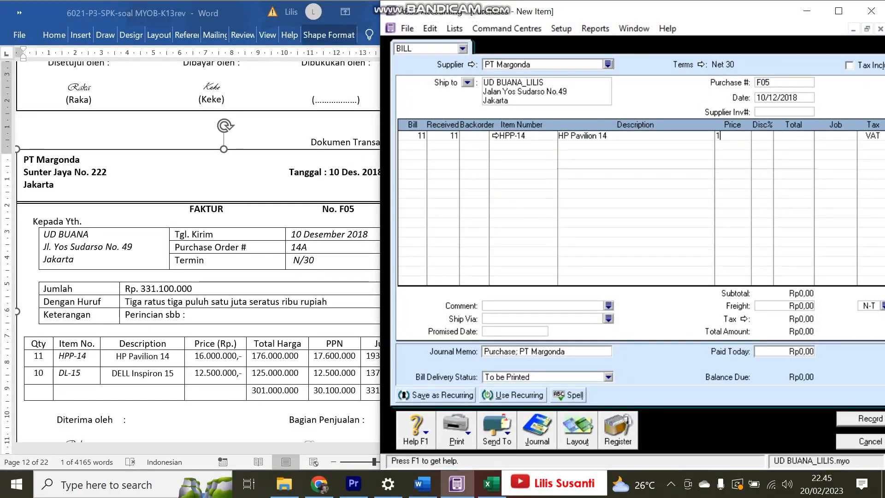
text(6000000)
key(Tab)
key(Tab)
key(Tab)
key(Tab)
key(Tab)
key(Tab)
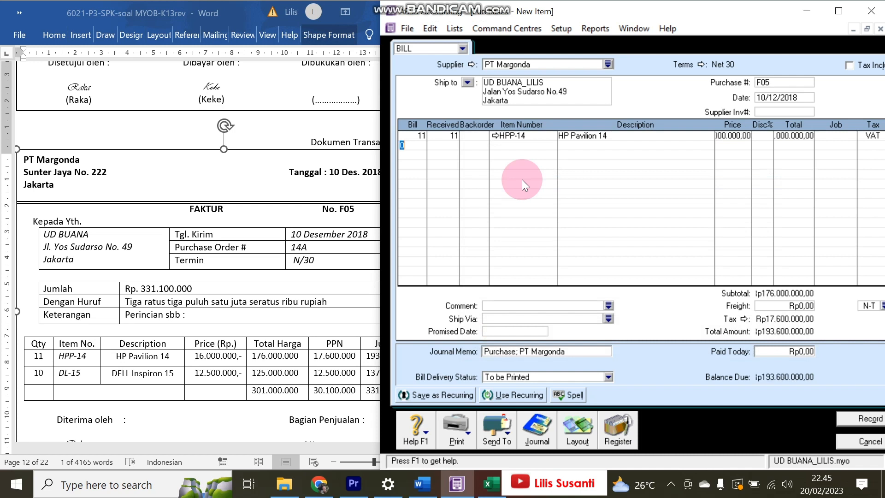
click(424, 139)
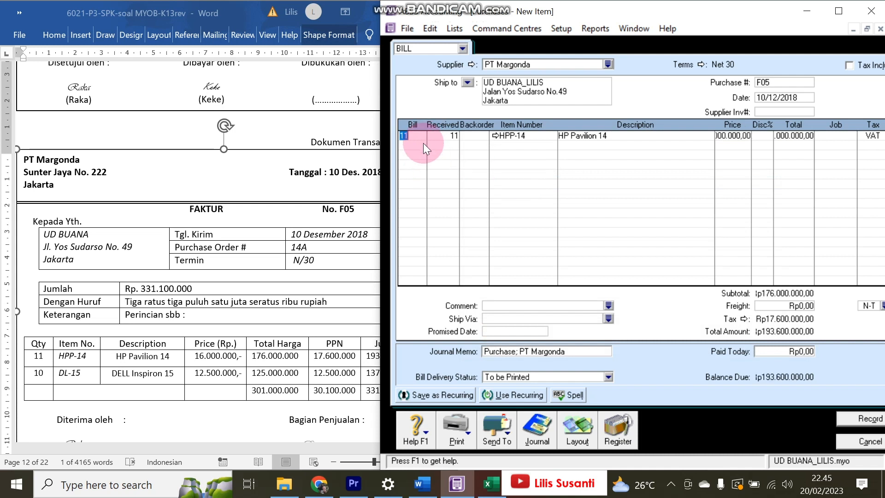
text(10)
key(Tab)
key(Tab)
key(Tab)
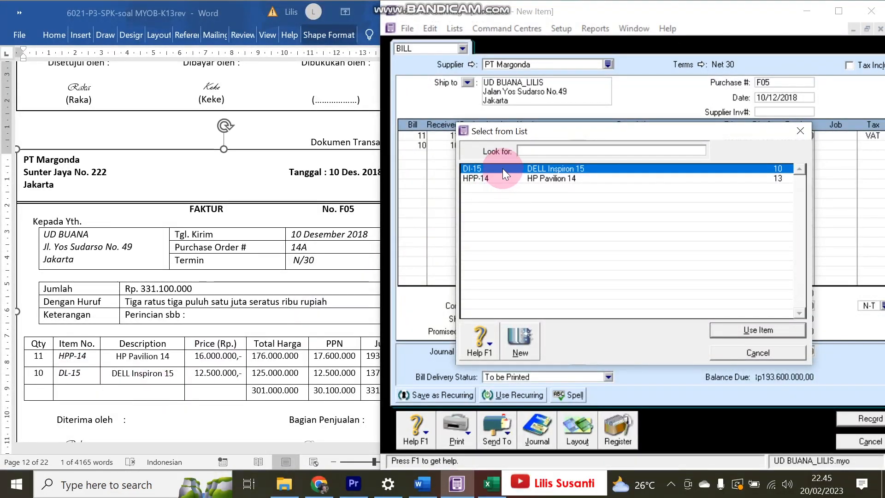
double_click(503, 169)
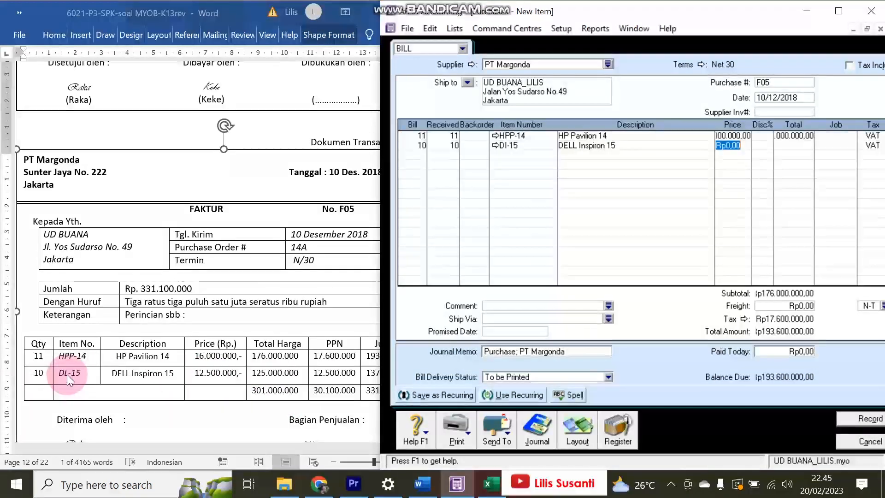
text(12500000)
click(571, 206)
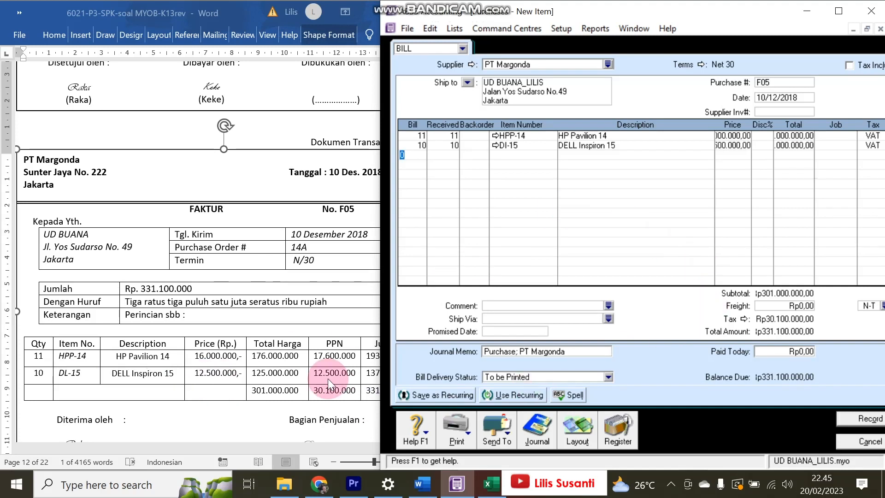
click(850, 422)
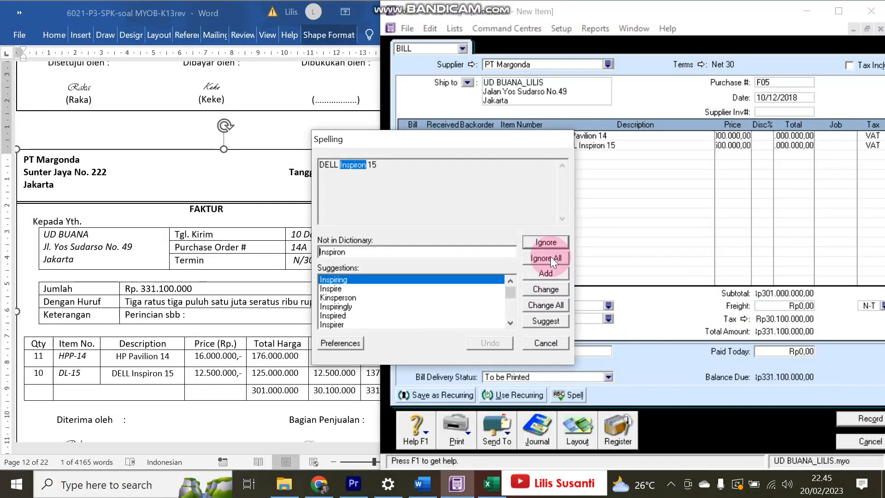
click(554, 258)
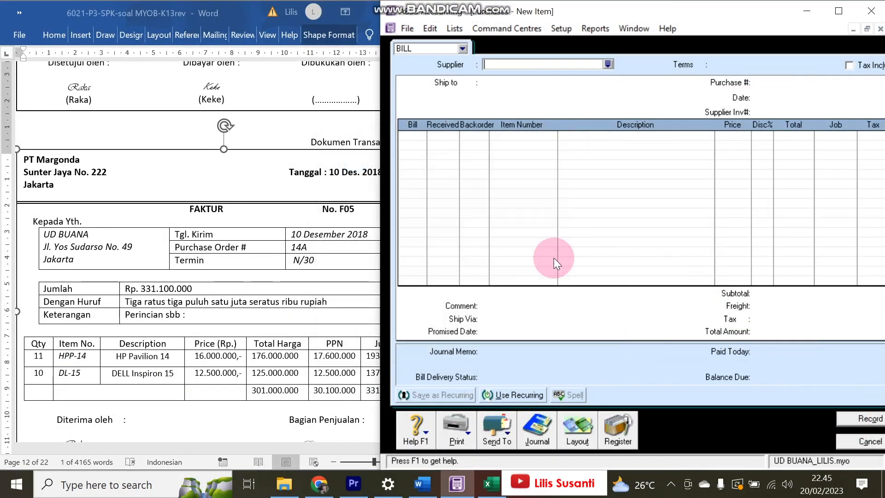
- Close the empty bill and change item number DI-15 to DL-15 in the Items List
click(866, 442)
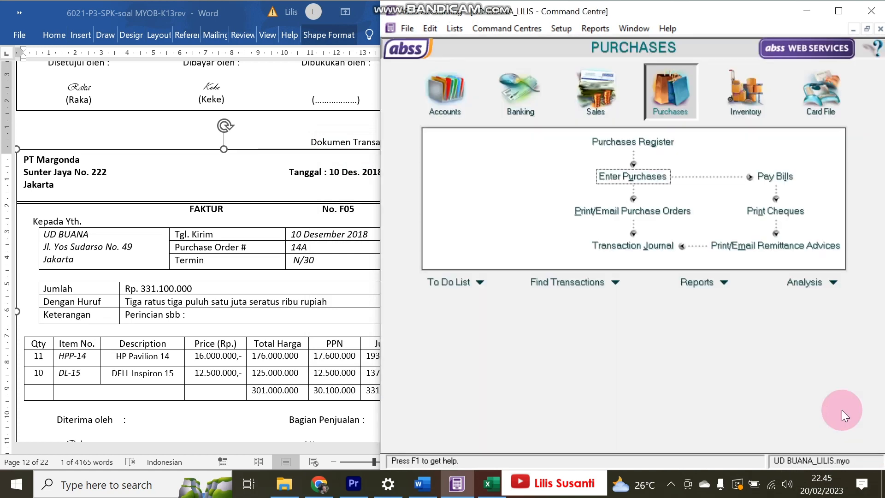
click(752, 101)
click(637, 177)
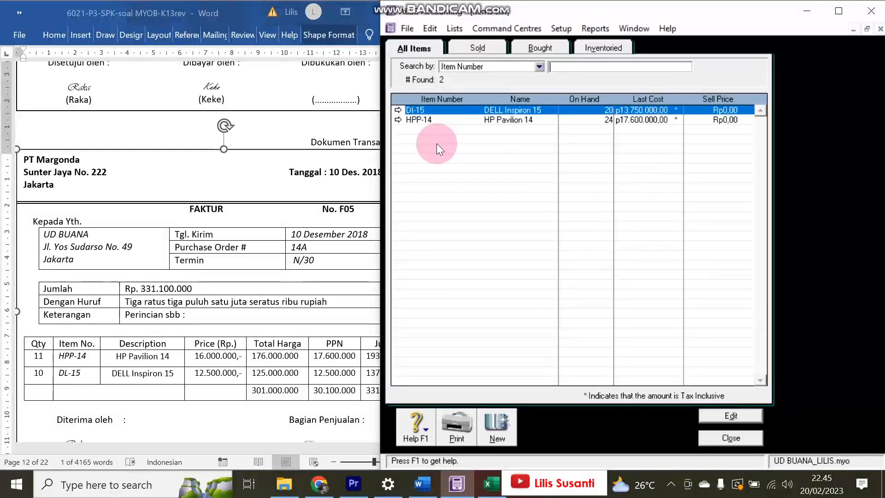
click(396, 109)
click(471, 74)
key(BackSpace)
text(L-15)
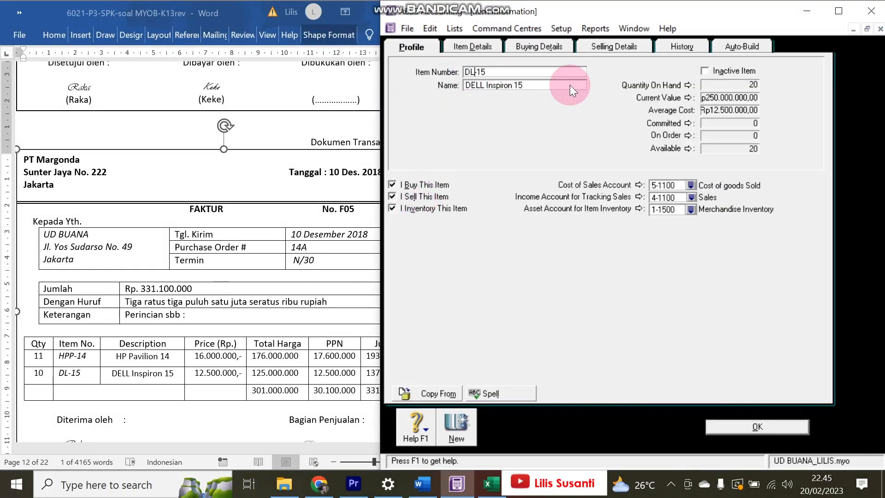
click(749, 421)
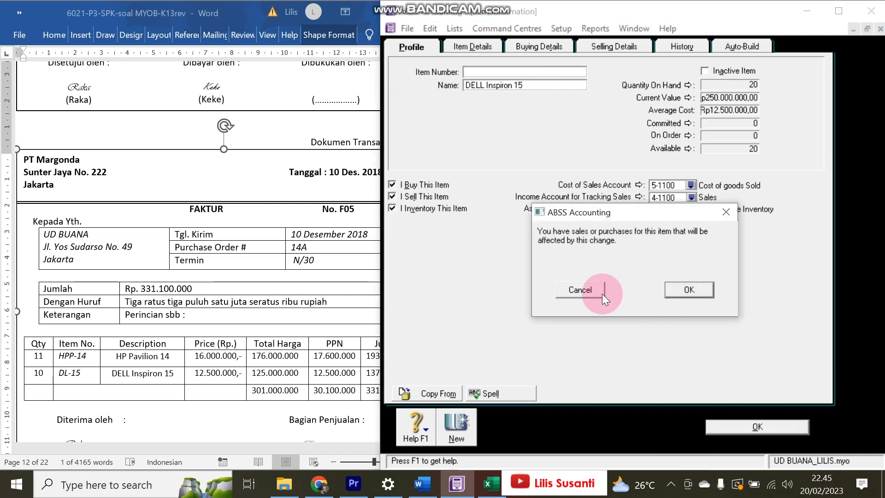
click(682, 289)
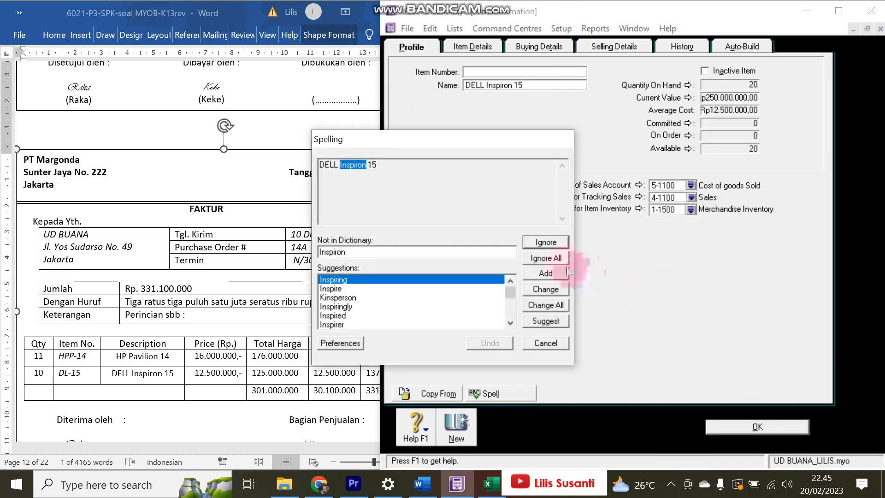
click(551, 256)
- Review bill F05 in the Purchases tab of the Transaction Journal
click(723, 441)
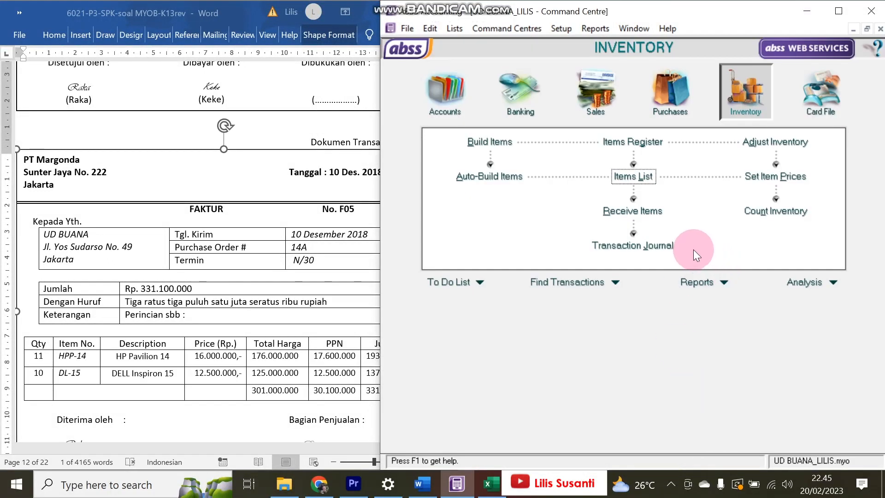
click(633, 243)
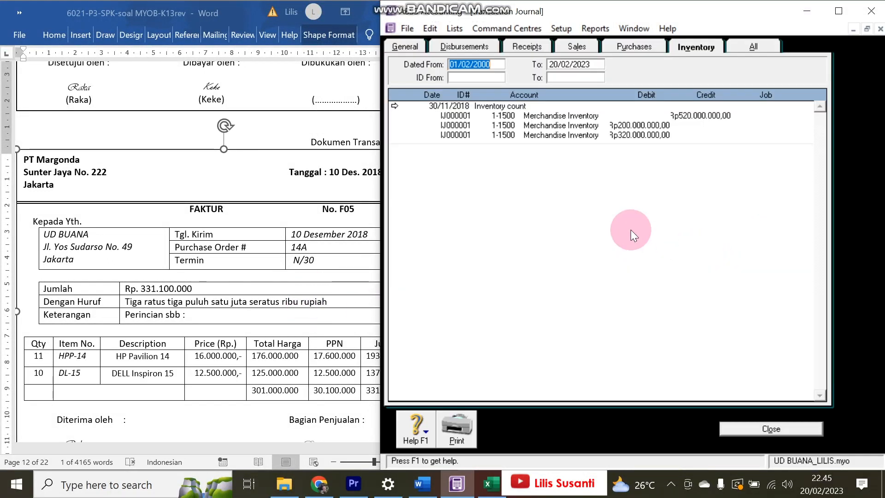
click(640, 48)
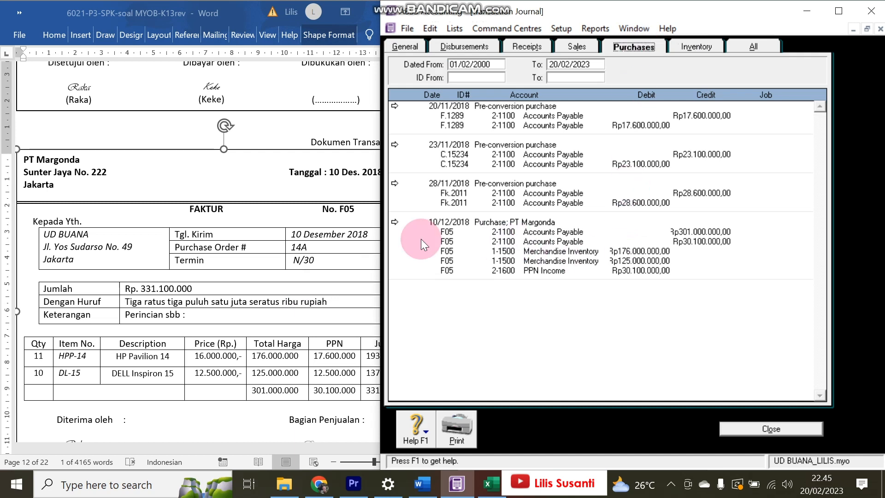
click(394, 221)
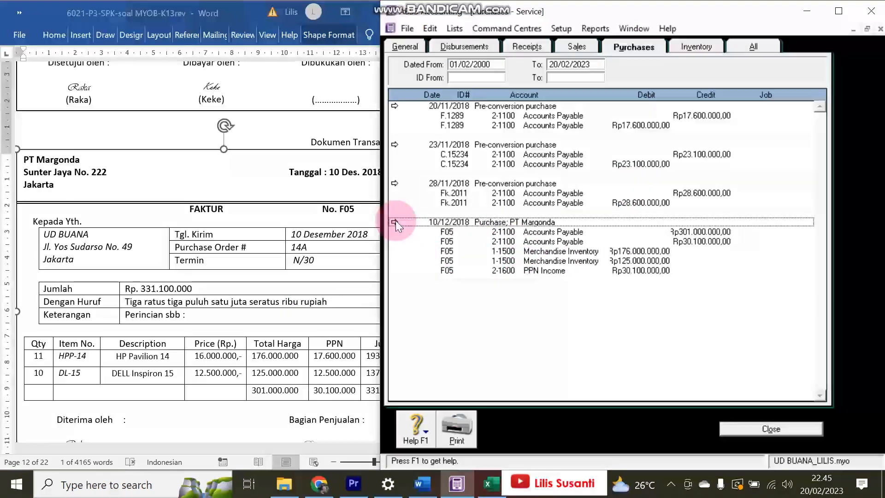
click(863, 441)
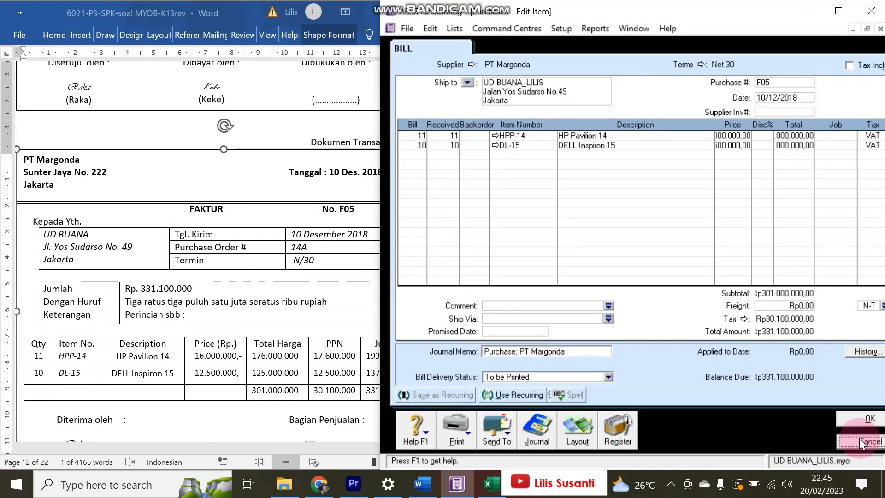
click(188, 351)
- Scroll Word to Nota Kredit NK-1 (Dokumen Transaksi No. 11), then return to ABSS Purchases
scroll(188, 350, down, 15)
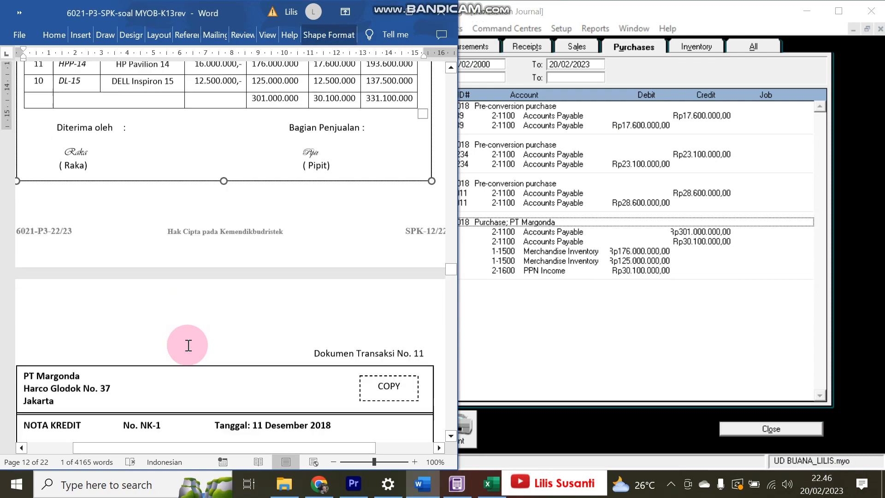
scroll(189, 346, down, 3)
scroll(189, 346, down, 1)
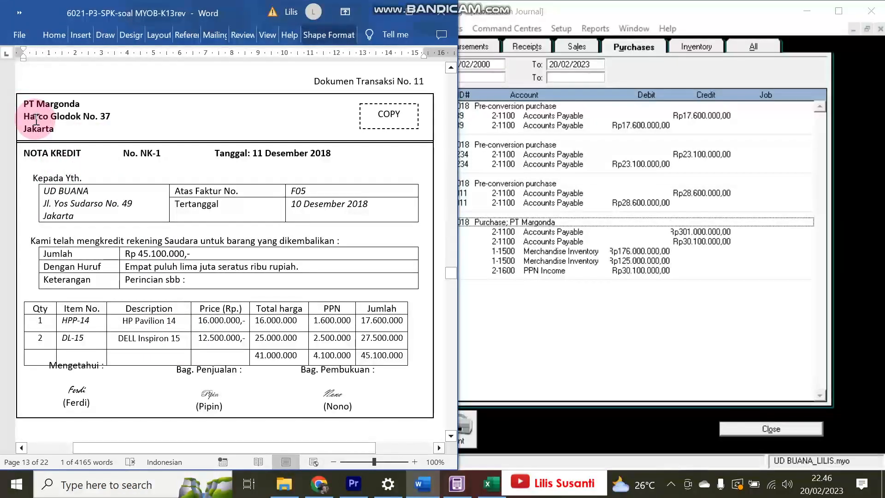
click(477, 276)
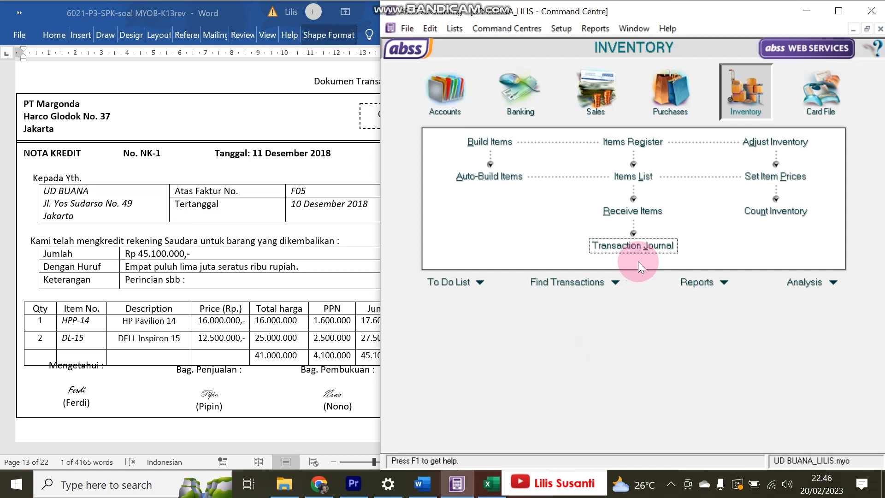
click(668, 99)
- Start a new purchase bill for supplier PT Margonda dated 11/12/2018
click(632, 176)
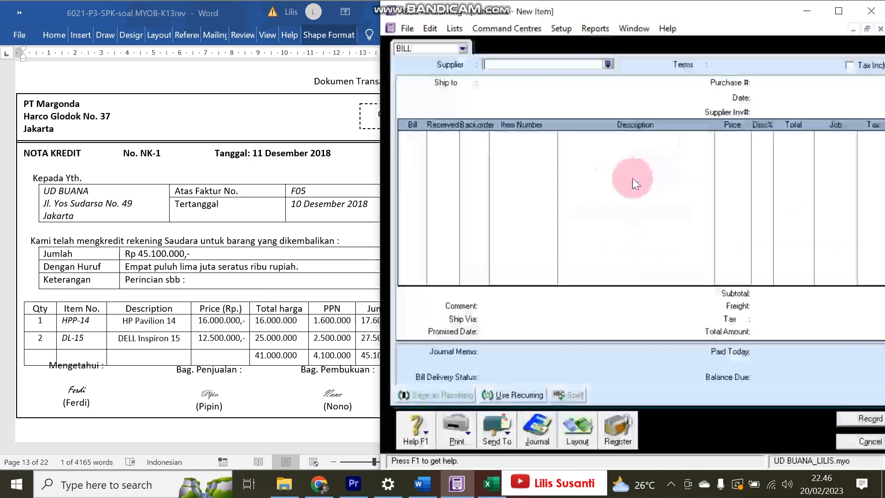
click(607, 64)
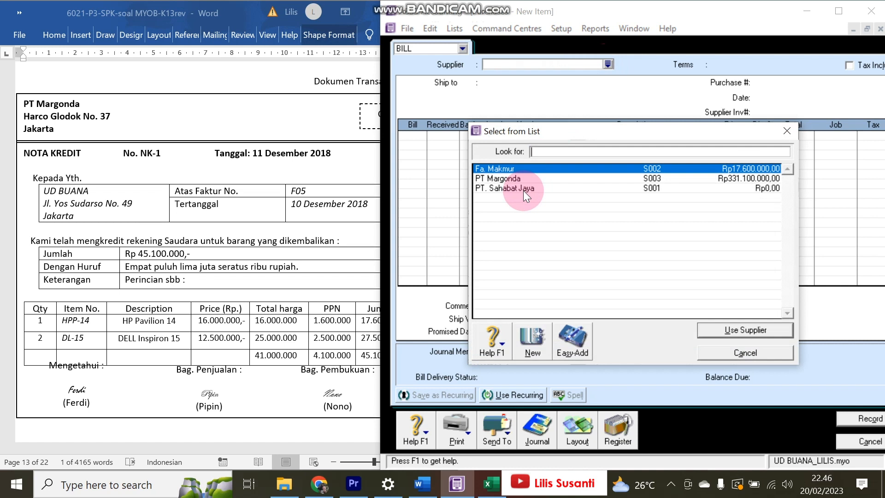
double_click(521, 178)
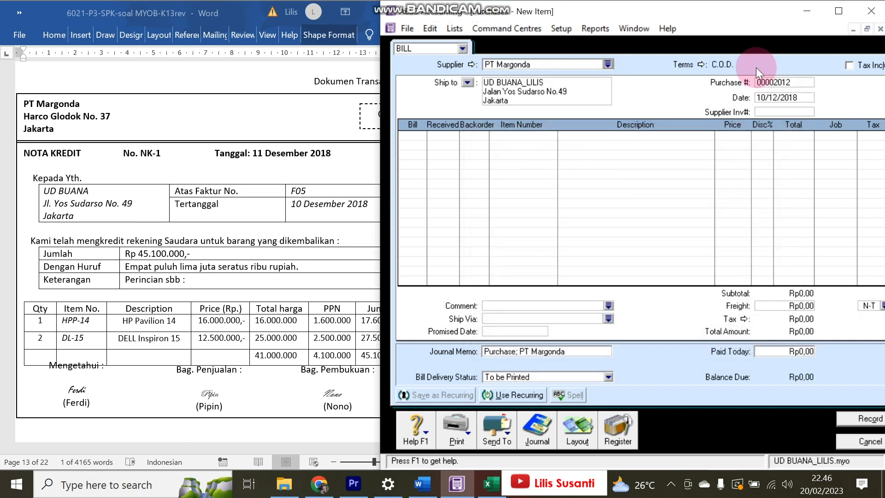
click(761, 97)
key(Delete)
text(1)
key(Tab)
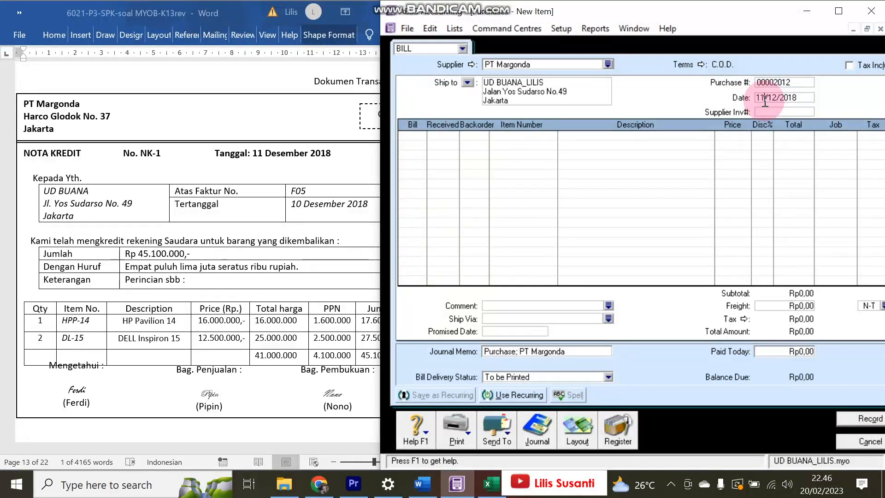
- Set the bill's purchase number to NK1
double_click(787, 83)
text(BK1)
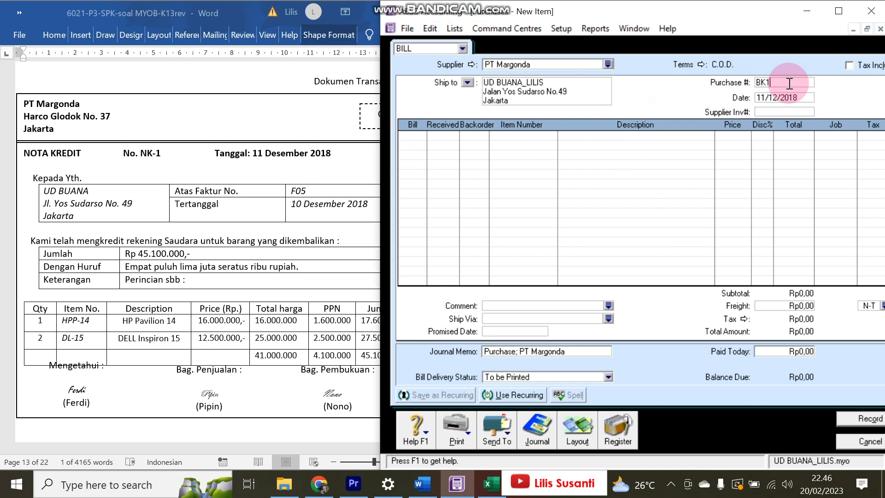
key(Tab)
double_click(758, 85)
click(759, 86)
key(BackSpace)
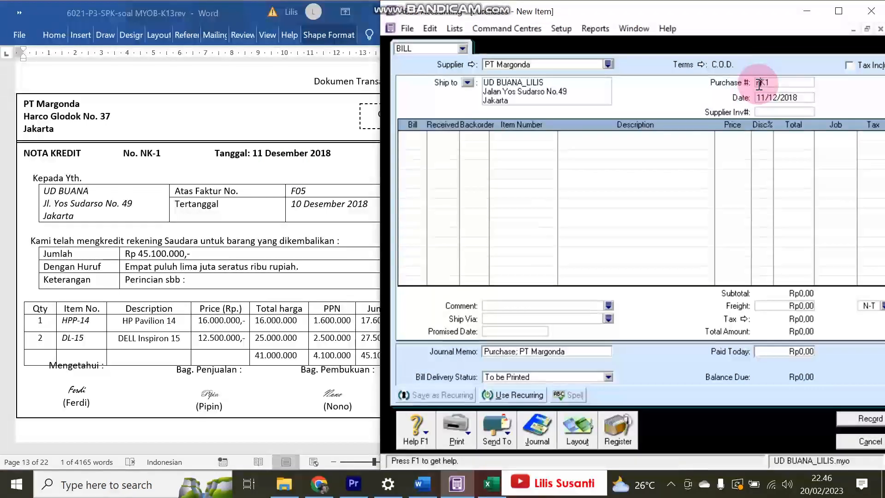
text(N)
key(Tab)
key(Tab)
- Enter return lines of -1 HPP-14 and -2 DL-15, totalling Rp45.100.000
key(BackSpace)
text(-1)
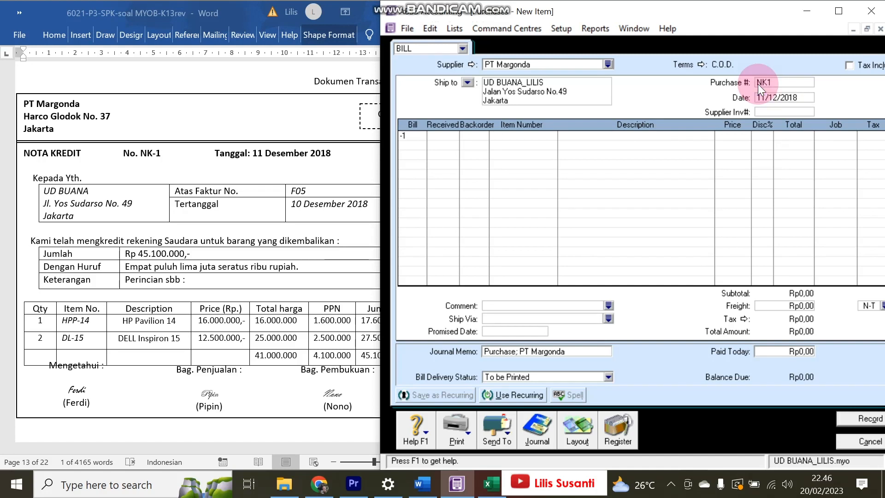
key(Tab)
key(Tab)
key(Tab)
key(Tab)
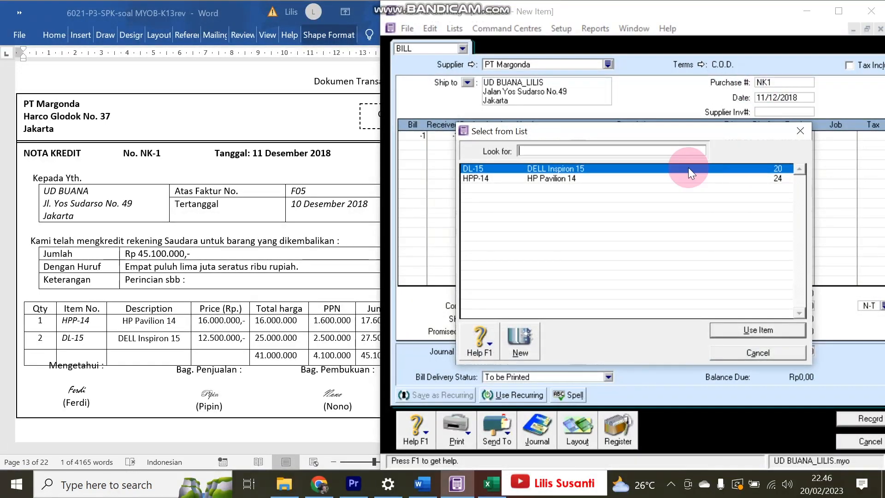
double_click(593, 178)
key(Tab)
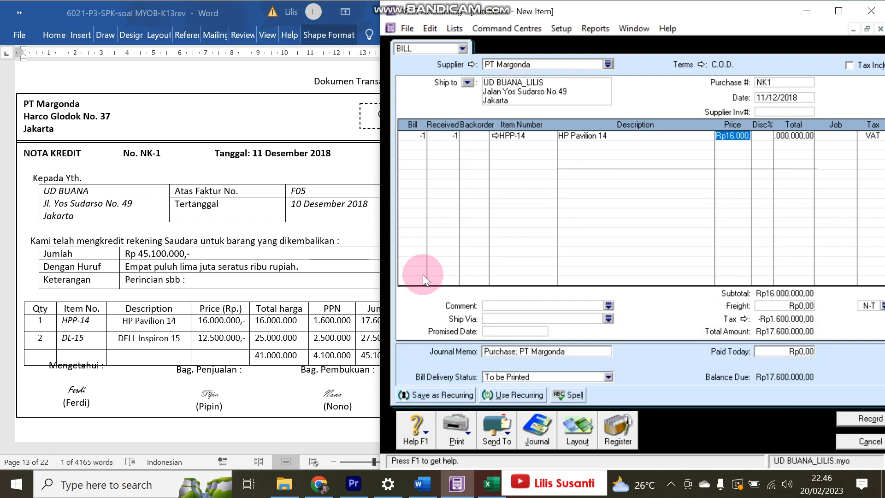
key(Return)
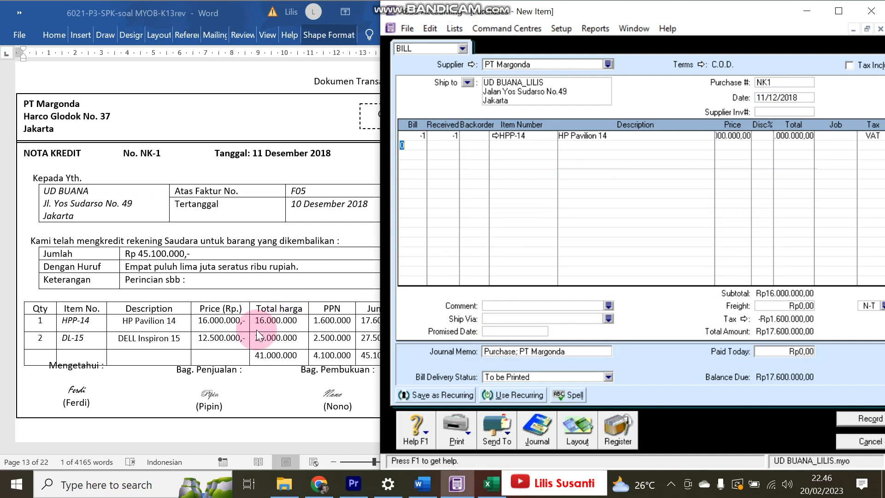
text(-2)
key(Tab)
key(Tab)
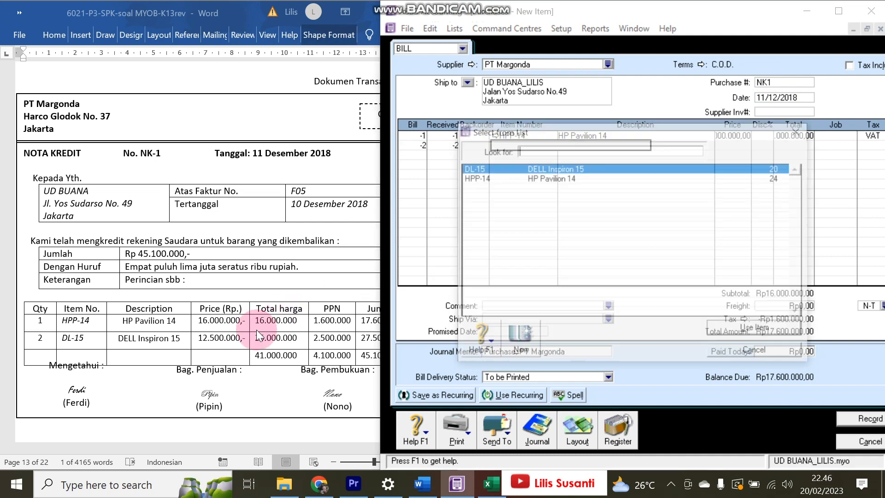
double_click(502, 169)
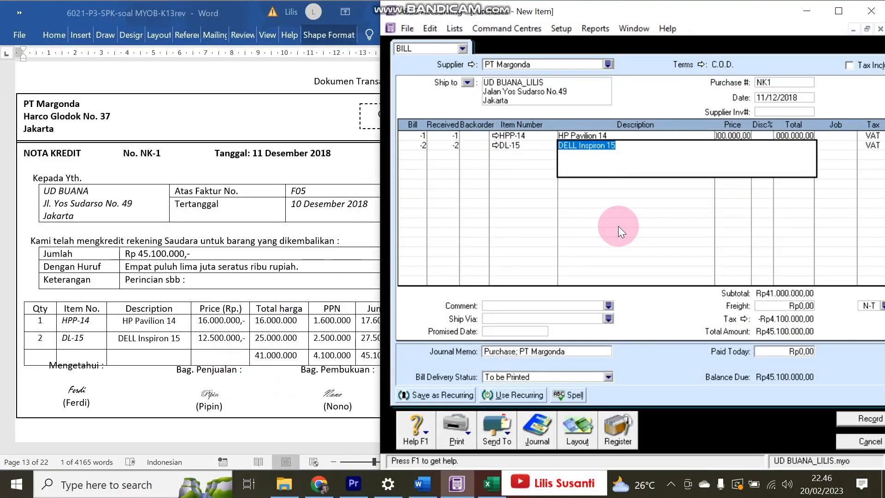
key(Tab)
key(Tab)
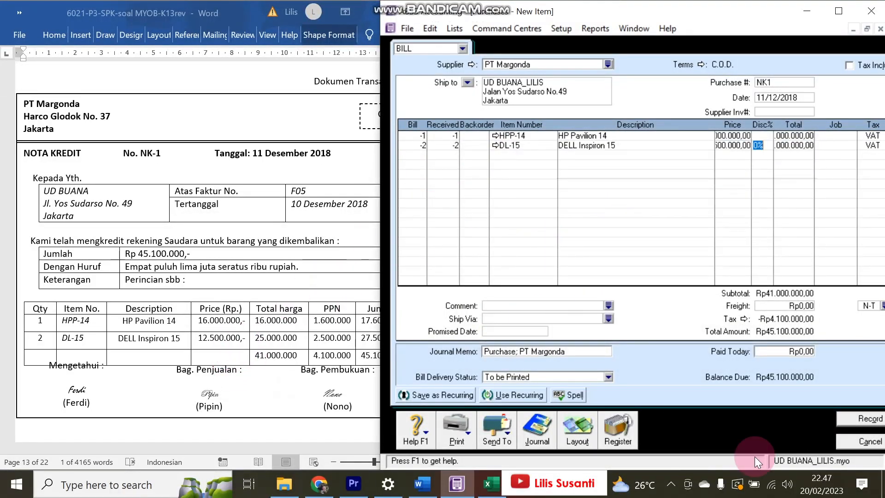
click(369, 361)
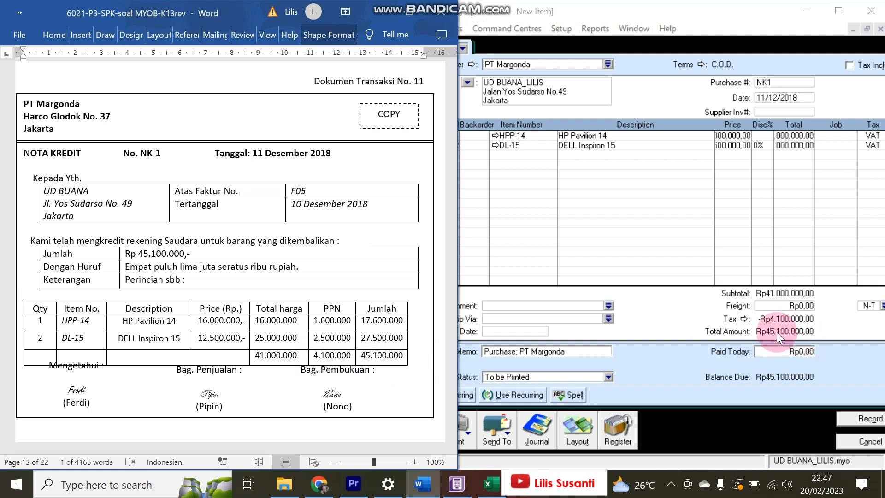
- Record the NK1 return bill, ignoring the spelling warning, and open the Purchases Register
click(847, 428)
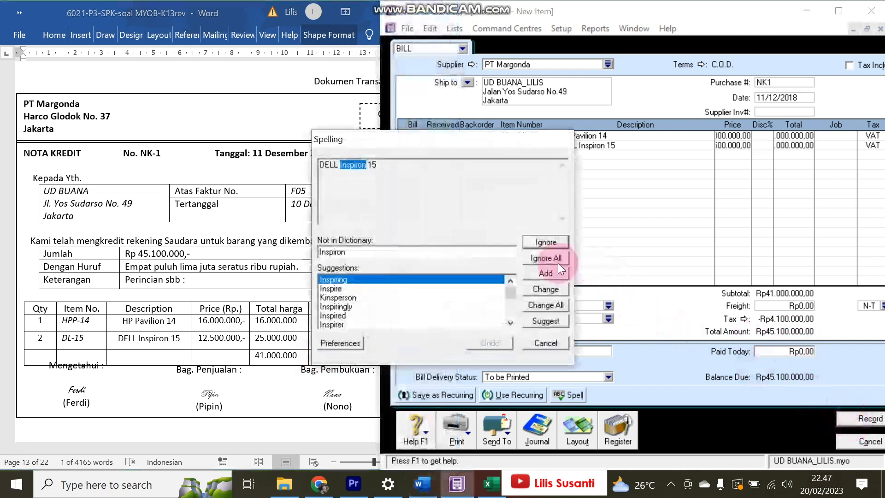
click(549, 262)
click(618, 425)
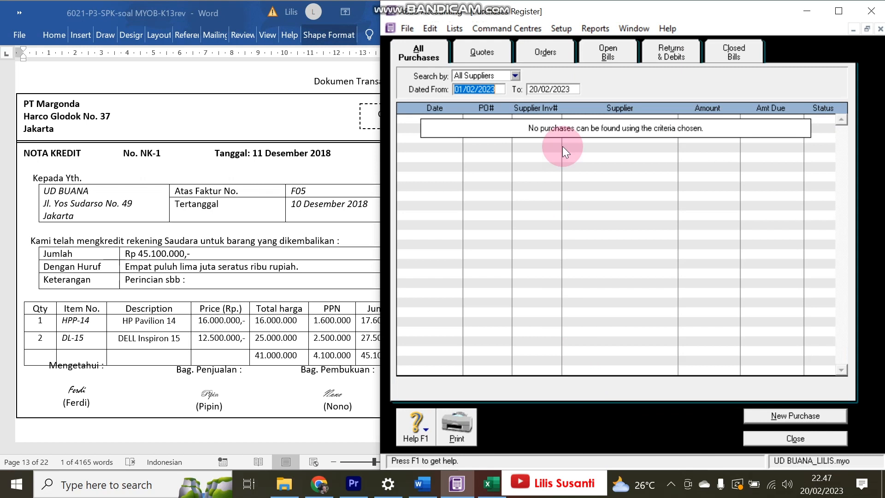
- Apply the Rp45.100.000 NK1 debit to PT Margonda's open purchase, dated 11/12/2018
click(670, 57)
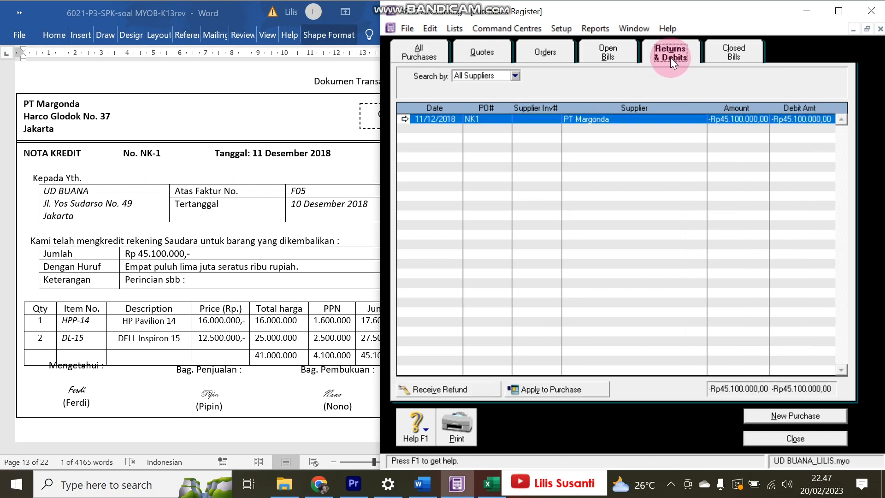
click(562, 391)
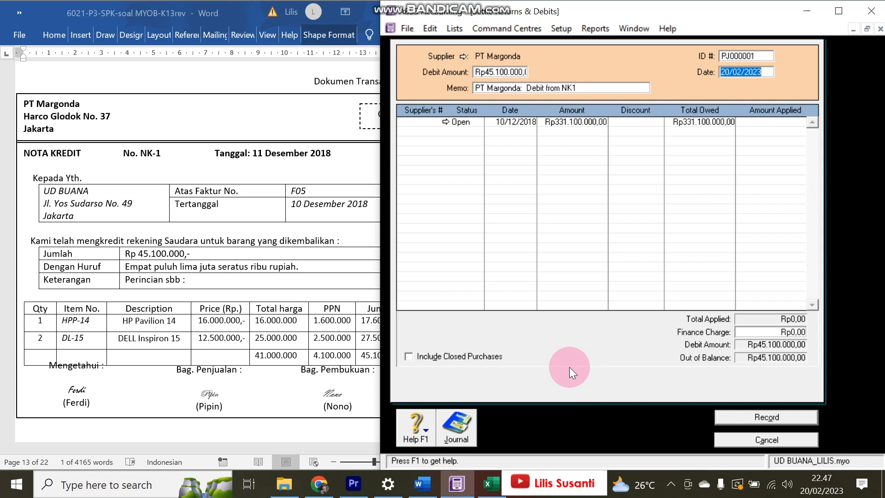
text(11)
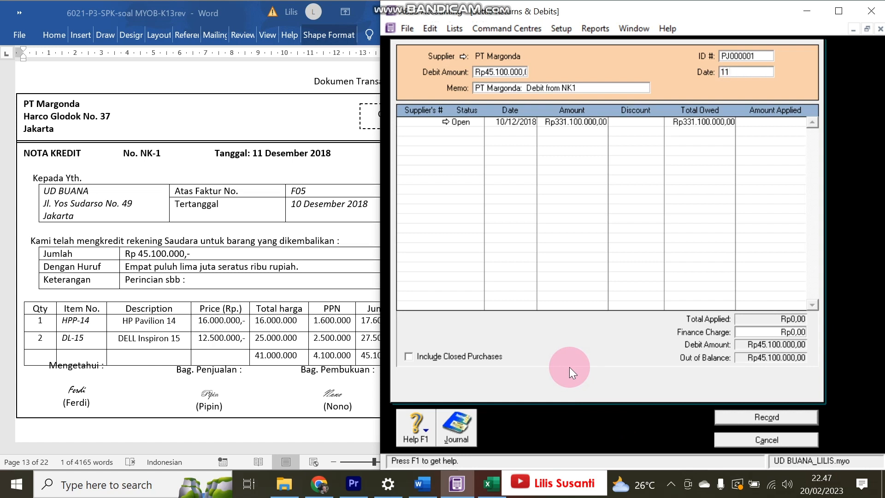
text(/12/2018)
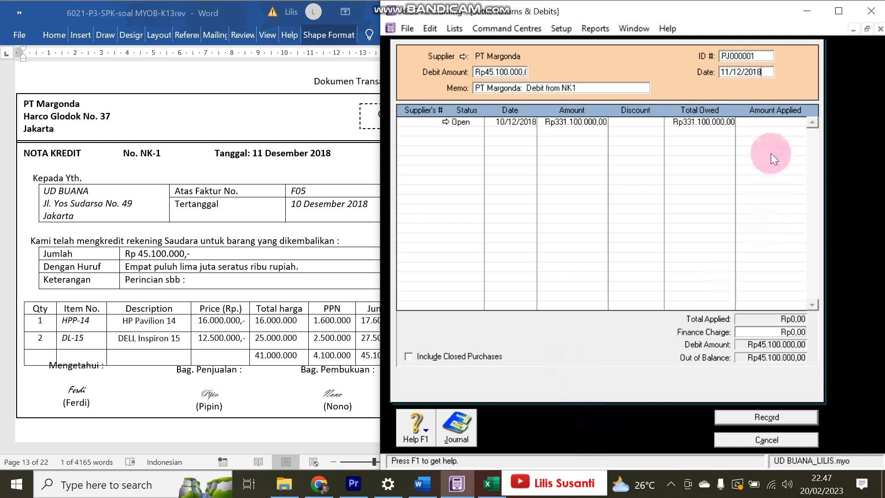
click(769, 122)
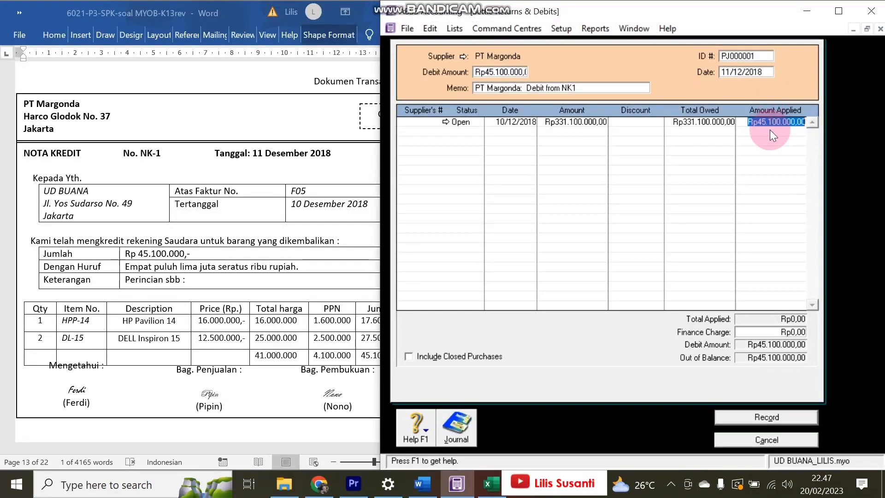
click(761, 422)
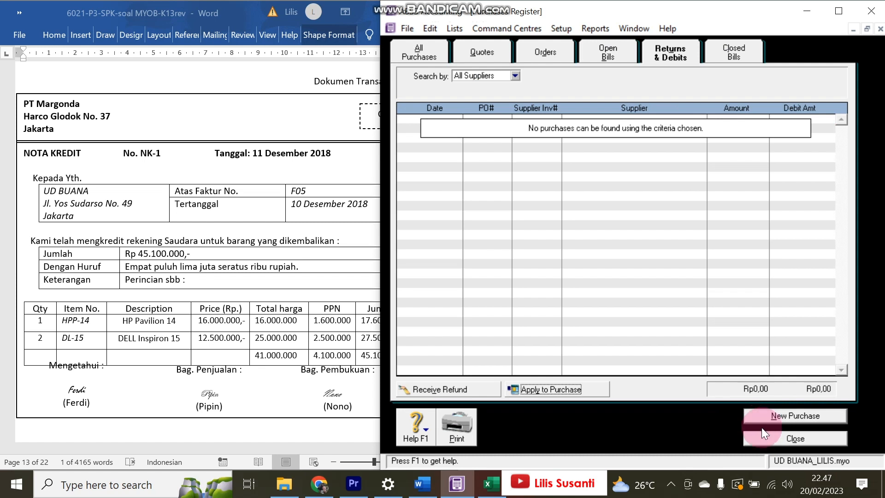
- Close the purchase windows and open the purchases Transaction Journal
click(764, 439)
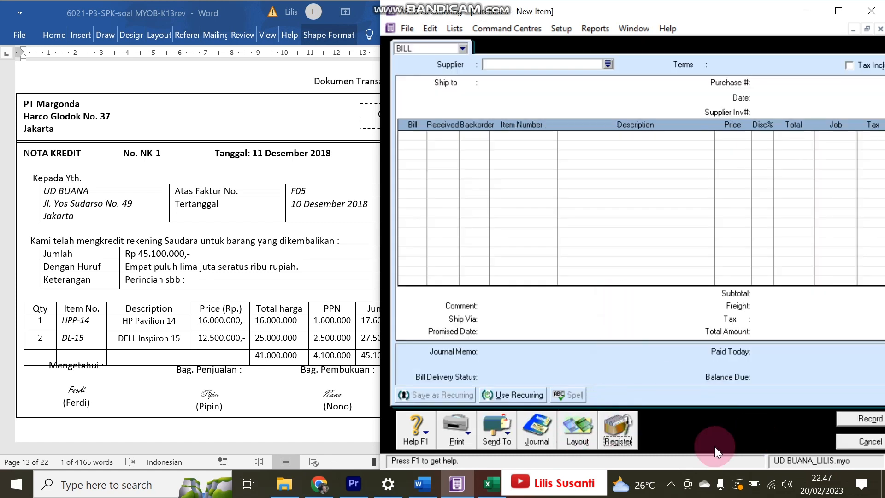
click(869, 441)
click(642, 243)
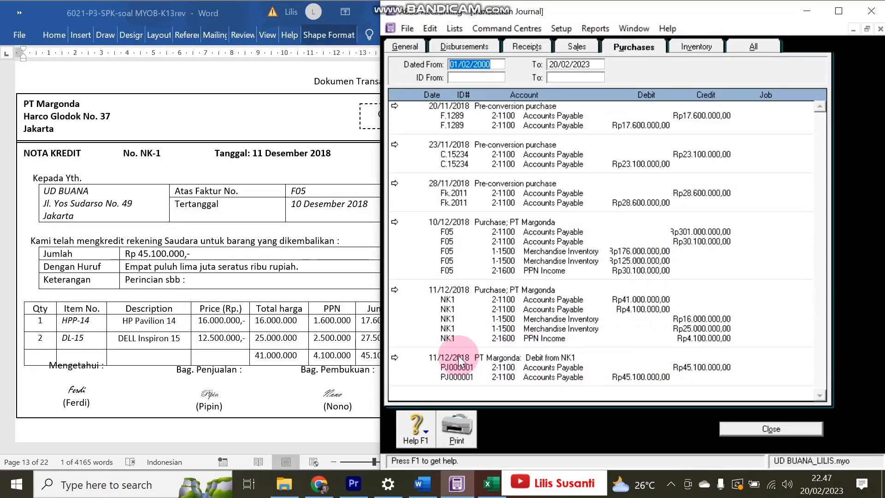
- Scroll the Word document to the BKM12-3 Digital Elex cash receipt, then close the journal
click(147, 226)
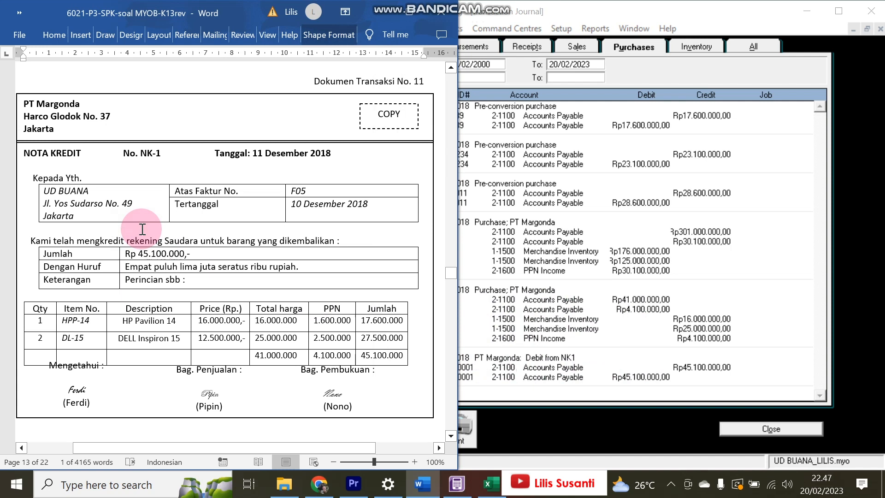
scroll(142, 229, down, 3)
scroll(143, 229, down, 10)
scroll(143, 229, up, 4)
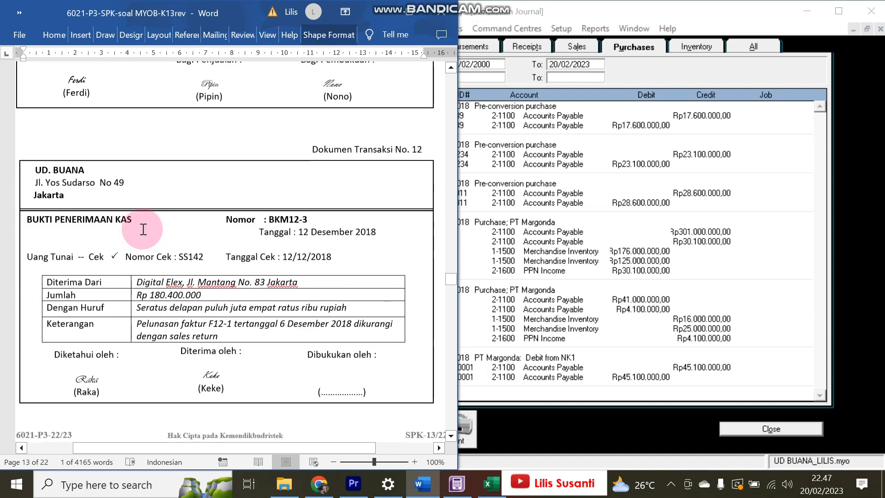
scroll(143, 229, down, 2)
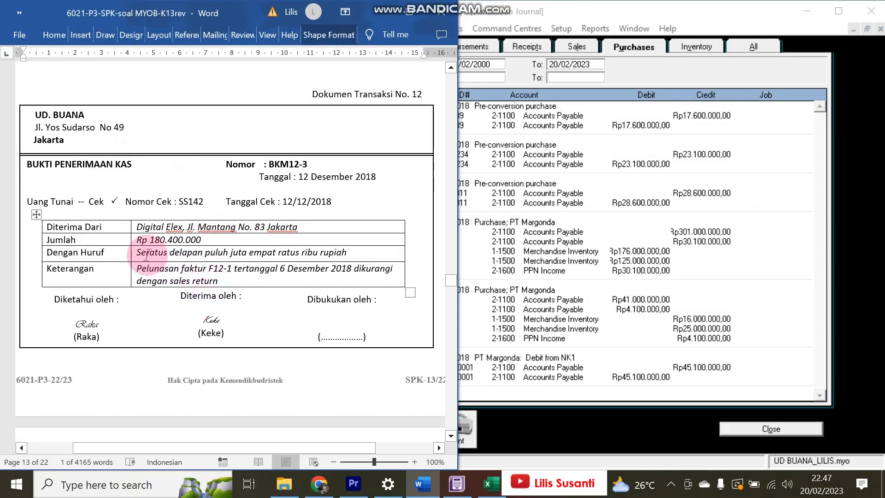
click(733, 428)
- Start a customer payment from Digital Elex dated 12/12/2018
click(595, 92)
click(770, 175)
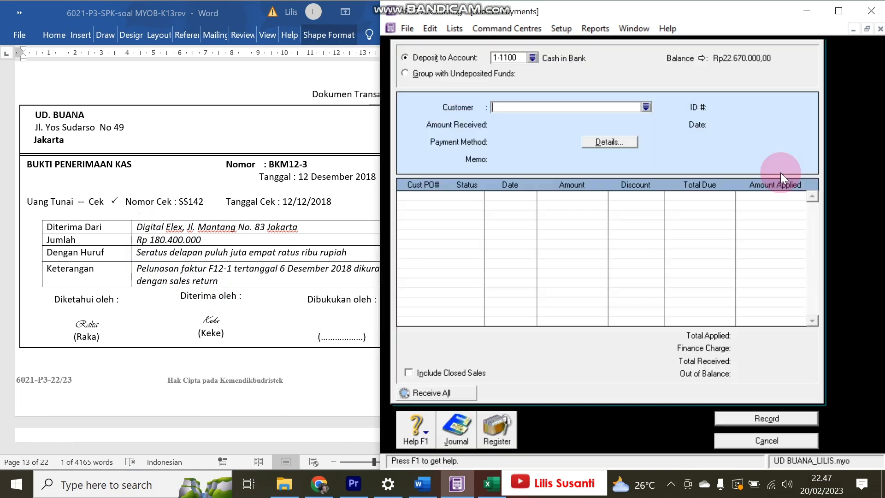
click(646, 107)
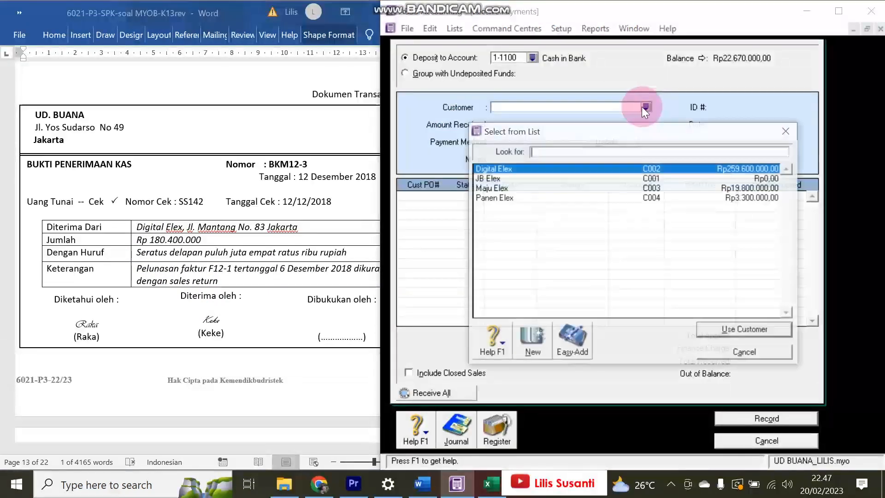
double_click(503, 169)
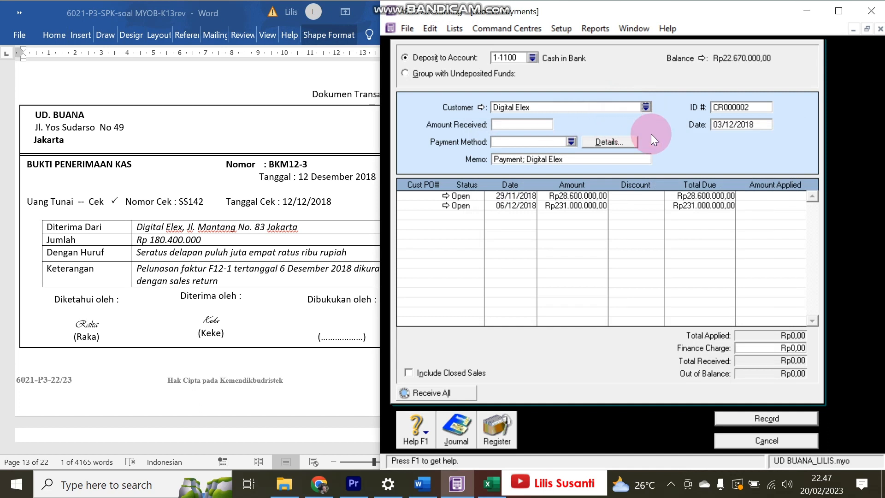
click(722, 126)
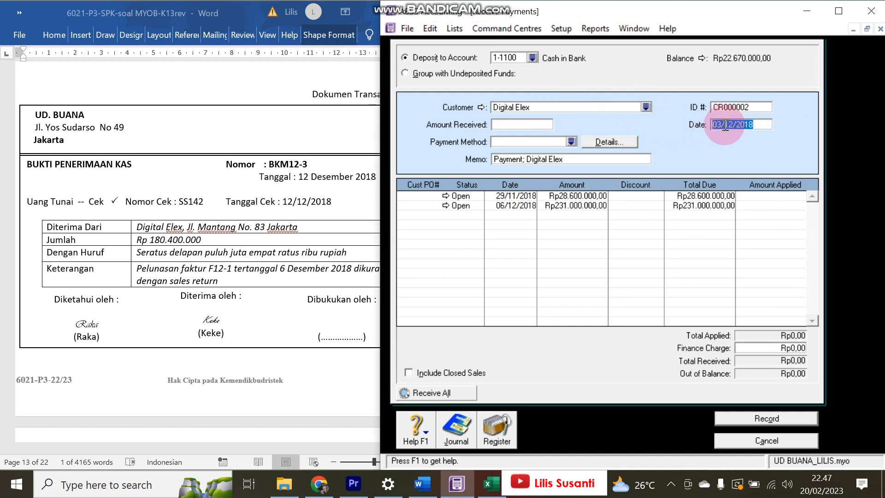
text(12/12/2018)
key(Tab)
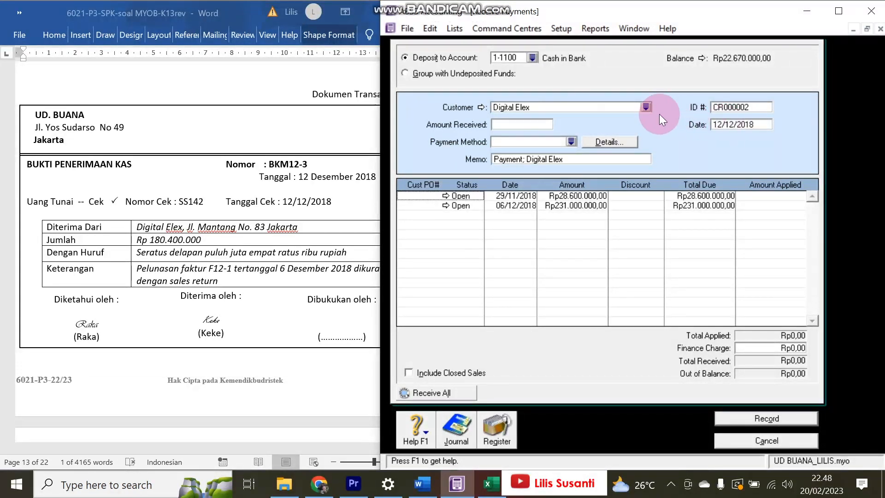
- Record Rp180.400.000 received against the 06/12/2018 invoice, then review the Word source documents
click(538, 126)
text(1)
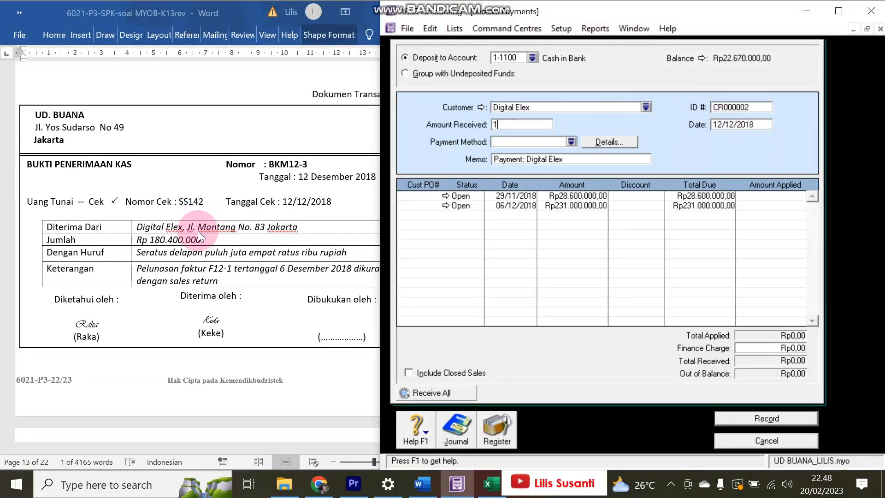
text(80.400.000)
key(Tab)
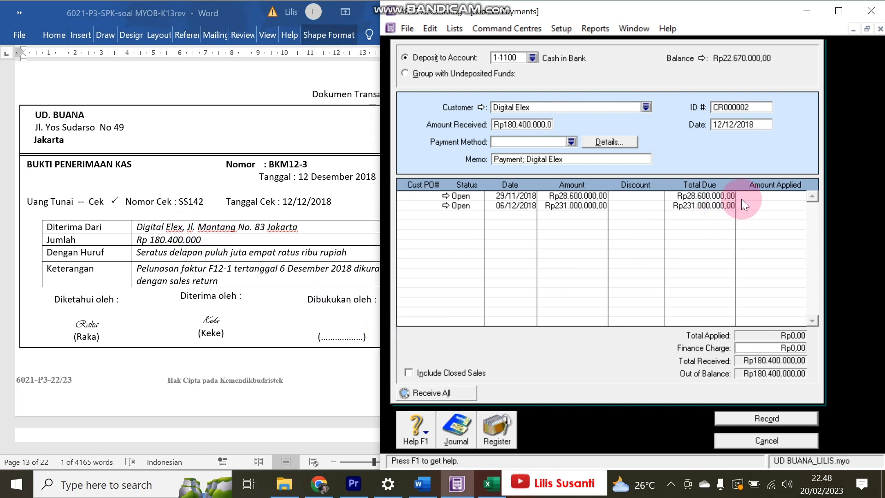
click(763, 203)
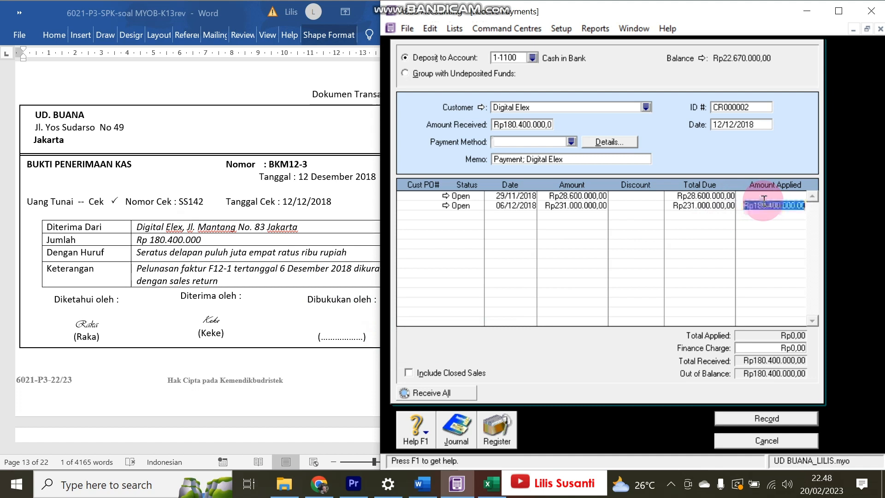
key(Tab)
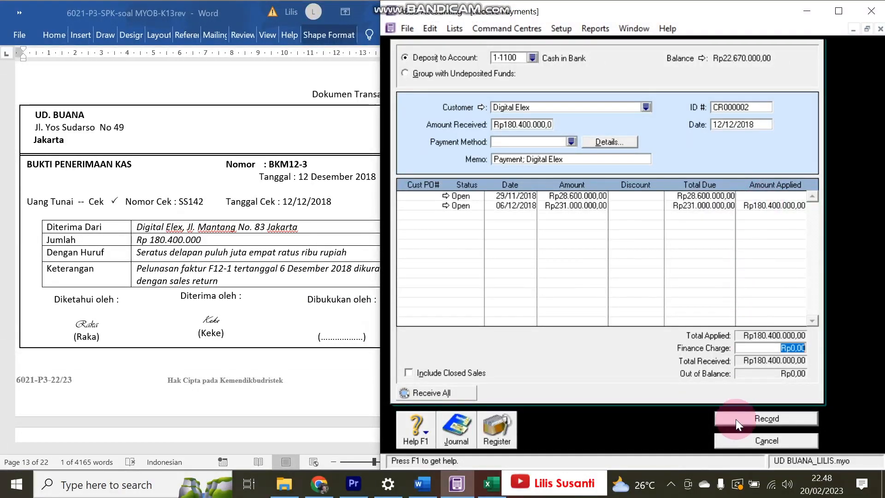
click(749, 418)
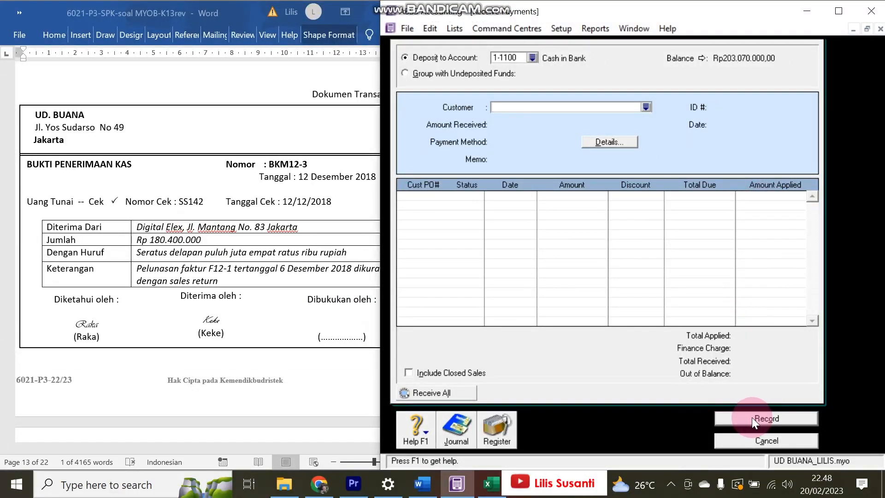
click(309, 263)
scroll(253, 230, down, 10)
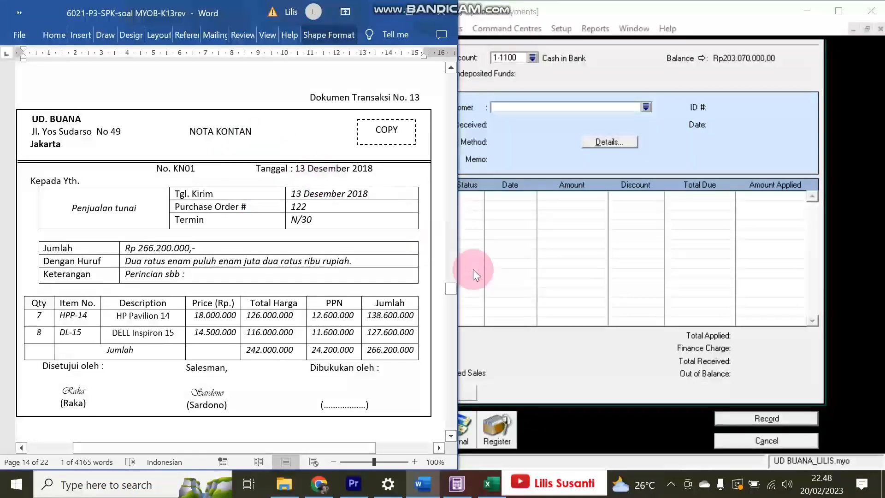
- Start a new sales invoice for newly added customer Penjualan Tunai
click(731, 444)
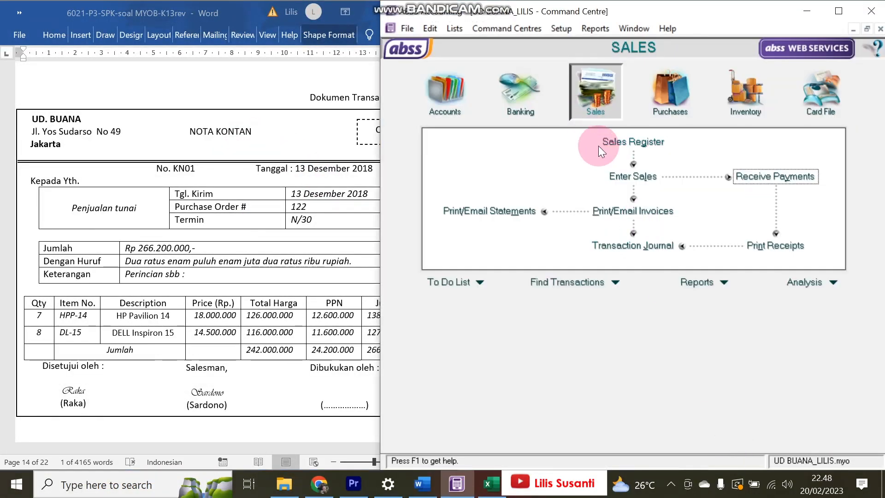
click(617, 174)
click(606, 63)
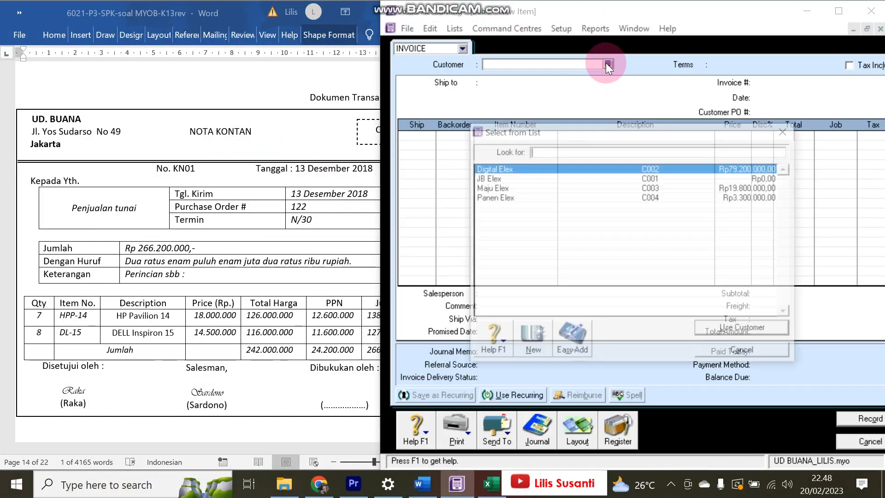
text(Pen)
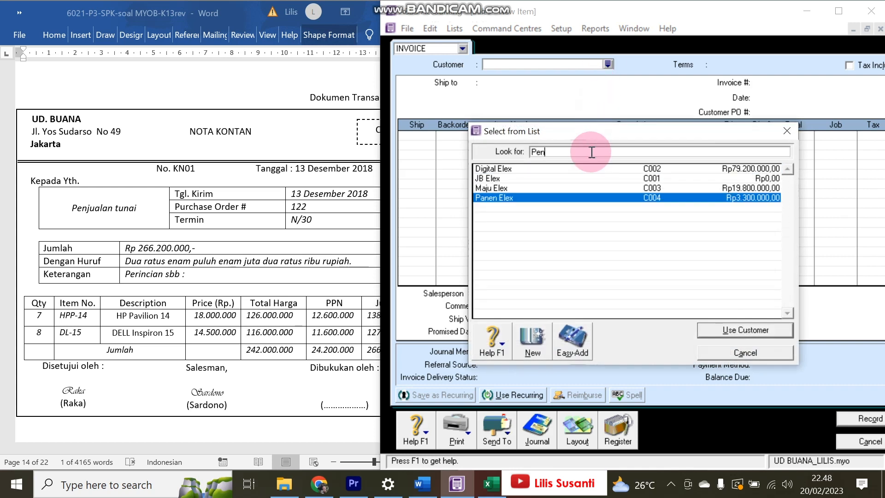
text(jualan Tunai)
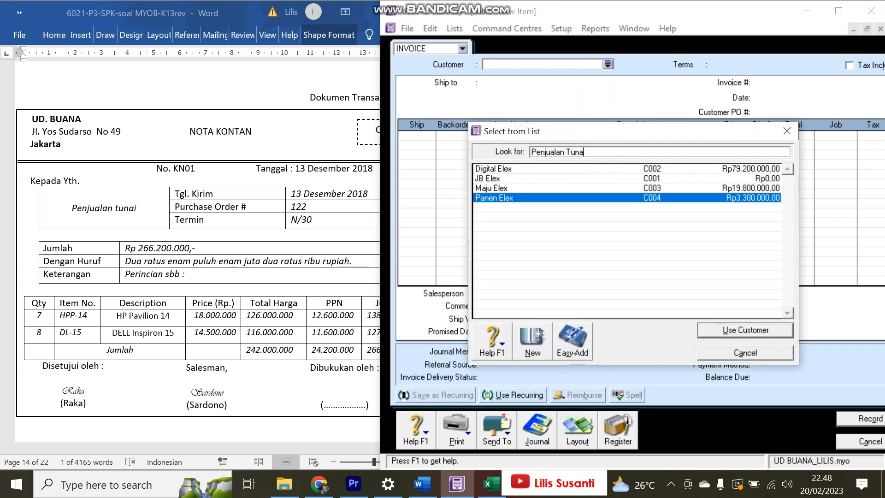
click(578, 355)
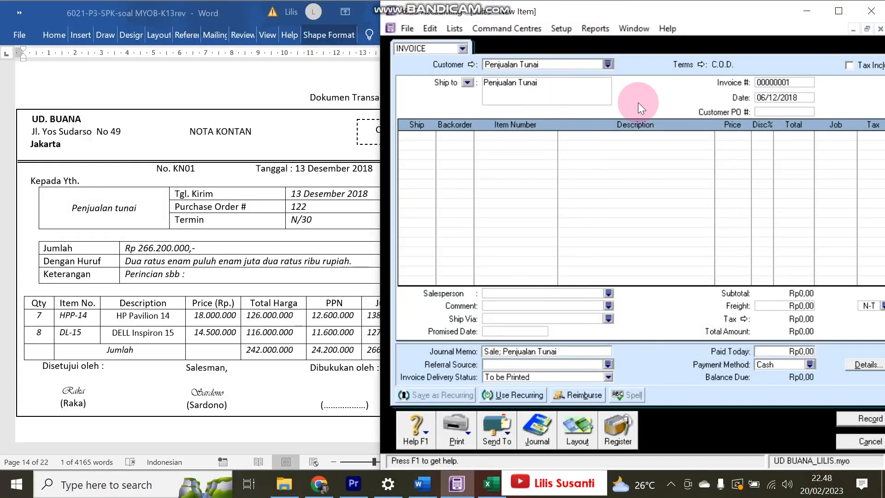
- Set the invoice date to 13/12/2018 and invoice number to KN01
click(760, 98)
click(761, 98)
key(BackSpace)
key(Delete)
text(13)
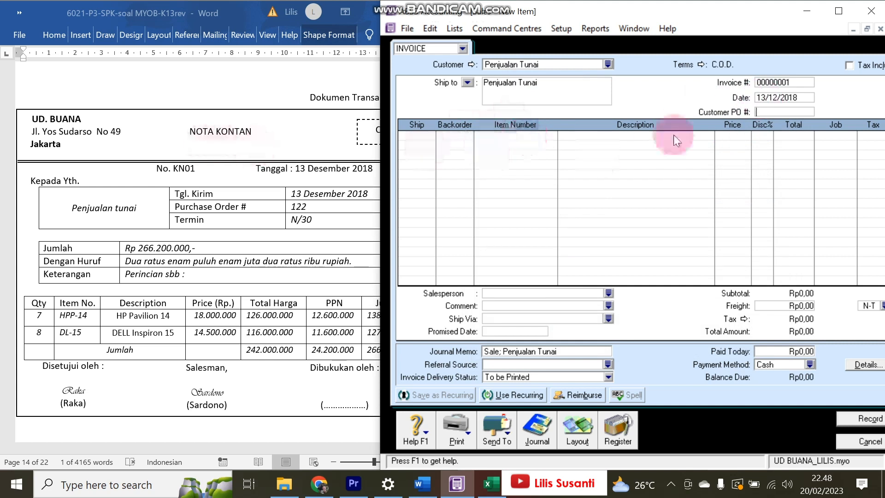
click(793, 87)
text(KN01)
key(Tab)
key(Tab)
key(Tab)
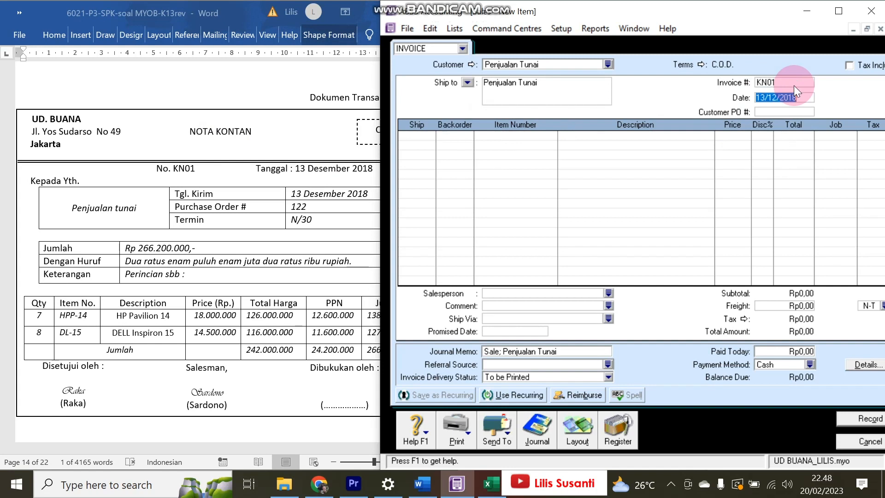
- Add lines for 7 HPP-14 at 18.000.000 and 8 DL-15 at 14.500.000
text(7)
key(Tab)
key(Tab)
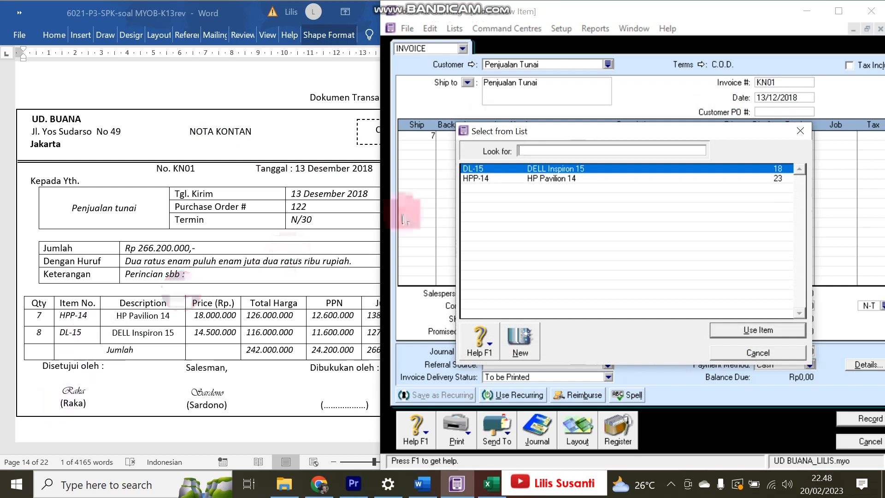
double_click(488, 177)
text(18000000)
key(Return)
text(8)
key(Return)
key(Return)
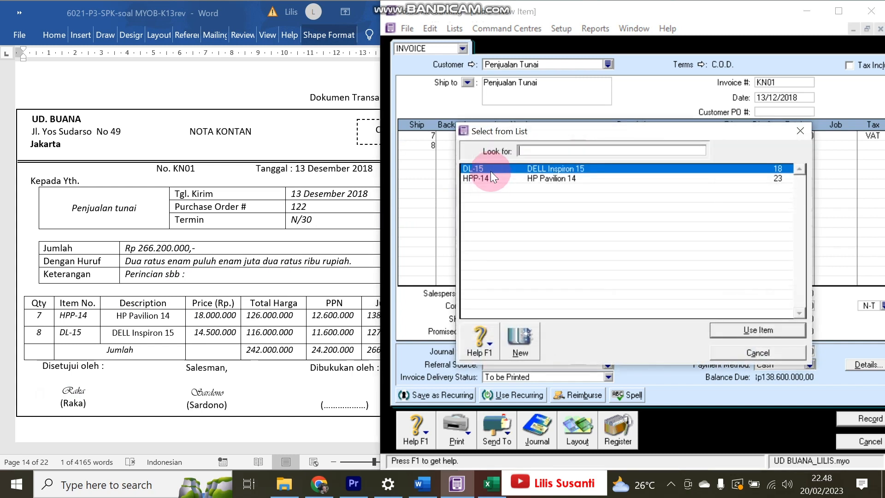
double_click(490, 170)
text(1)
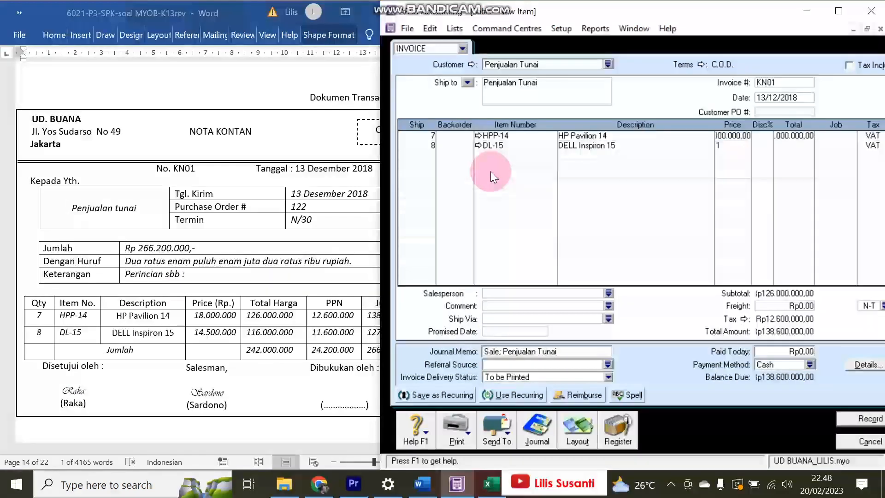
text(4500000)
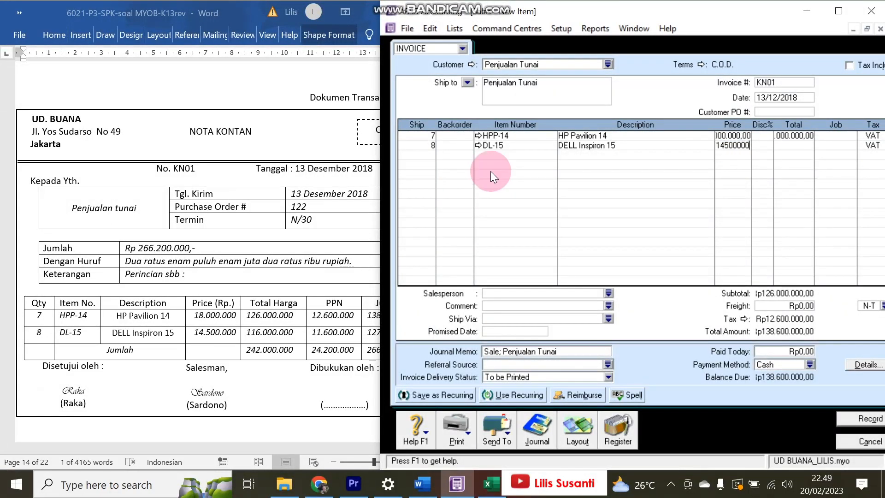
key(Return)
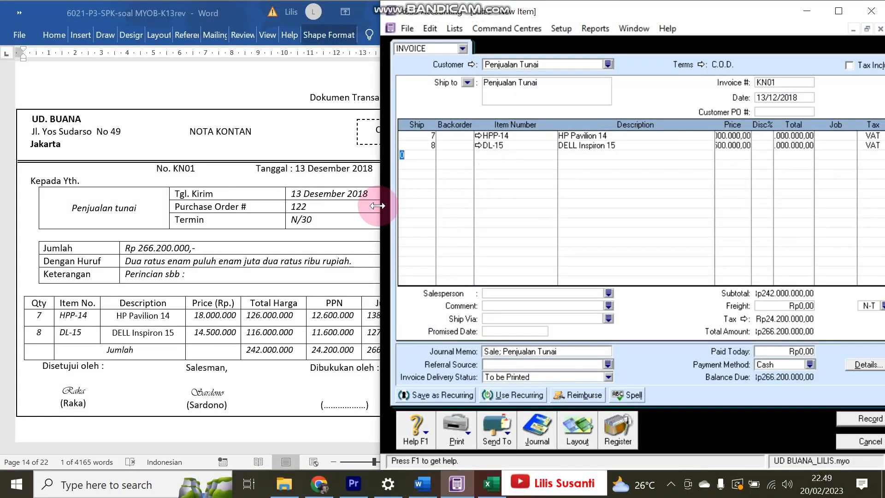
- Enter Rp266.200.000 as the amount paid today
drag(377, 206, 309, 205)
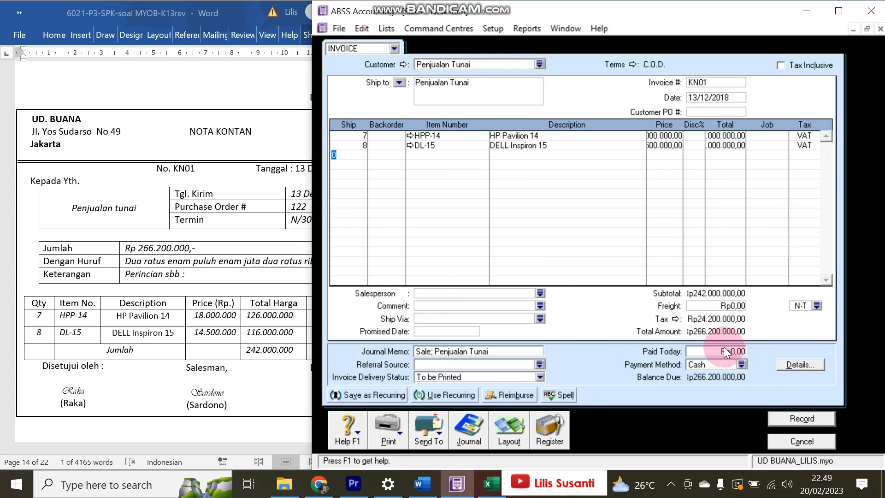
click(719, 343)
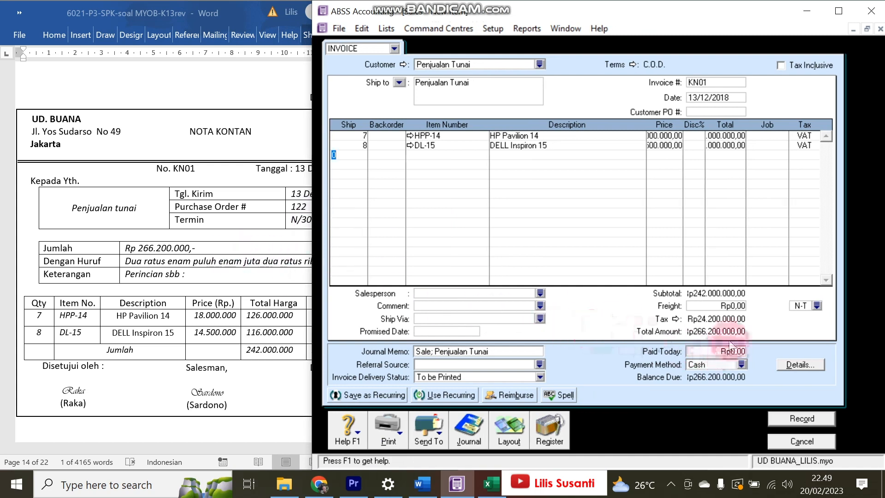
click(717, 343)
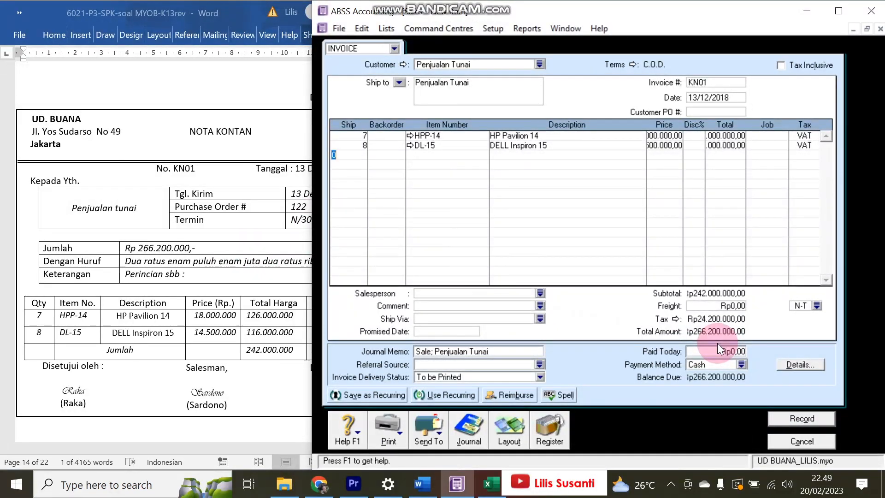
click(714, 350)
text(266.200.000)
key(Tab)
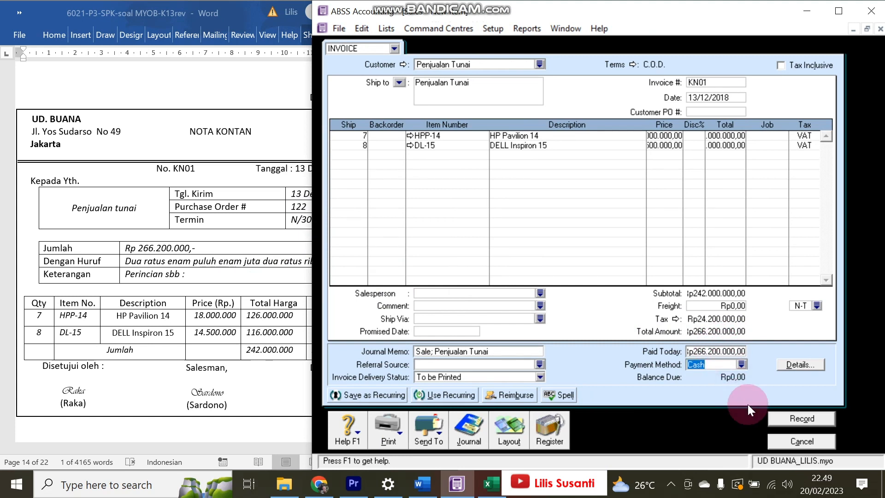
- Record invoice KN01, ignoring the spelling warning, and open the Transaction Journal
click(779, 417)
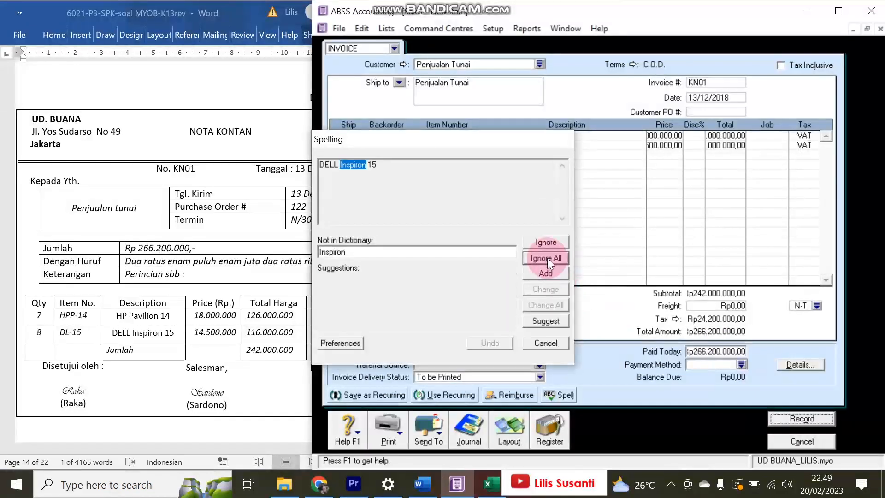
click(546, 258)
click(799, 441)
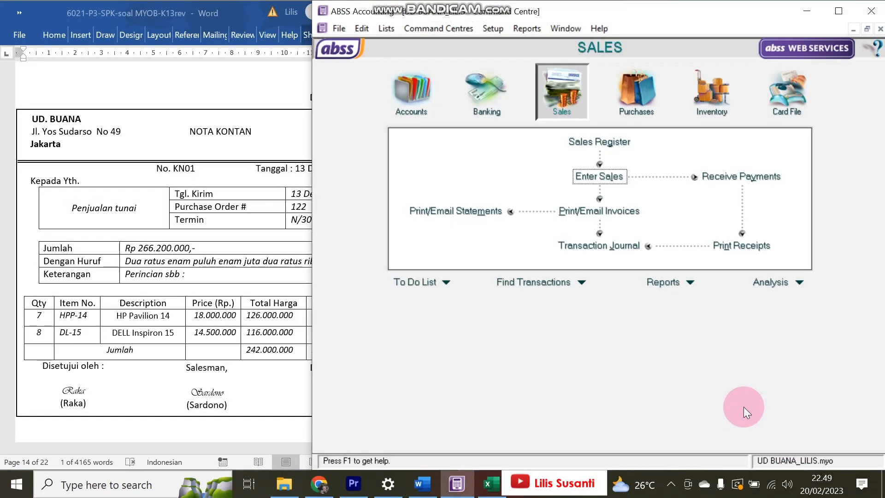
click(620, 236)
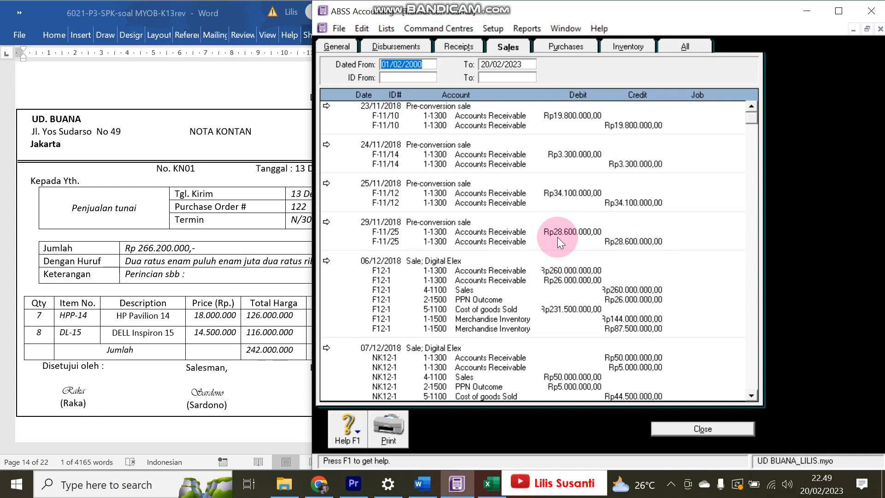
- Check all journal entries for the KN01 sale and CR000003 receipt, then close the journal
scroll(543, 256, down, 5)
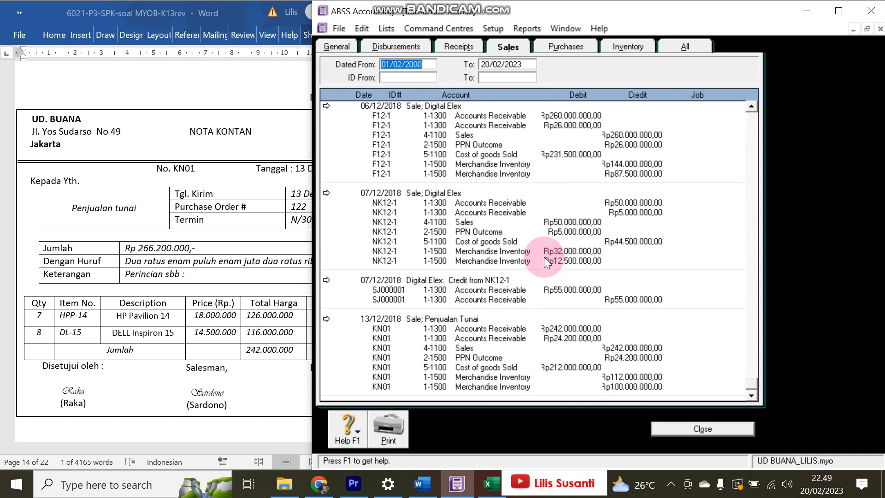
click(672, 54)
drag(750, 170, 750, 384)
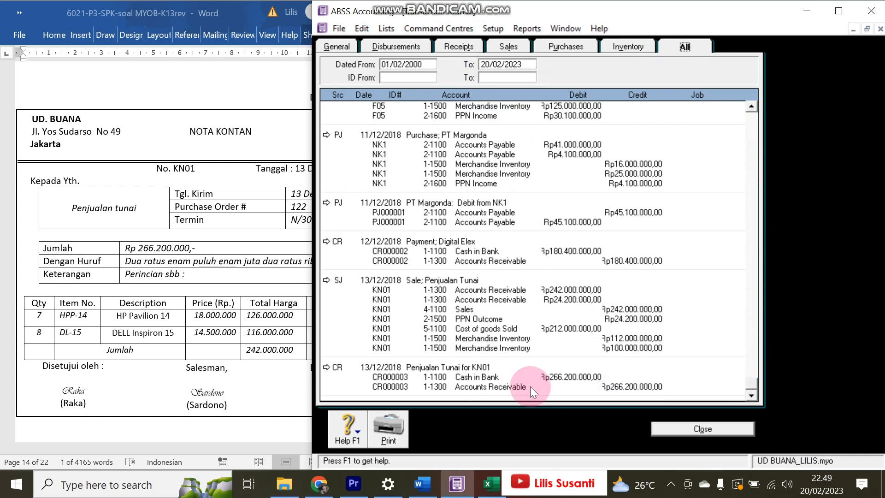
click(485, 376)
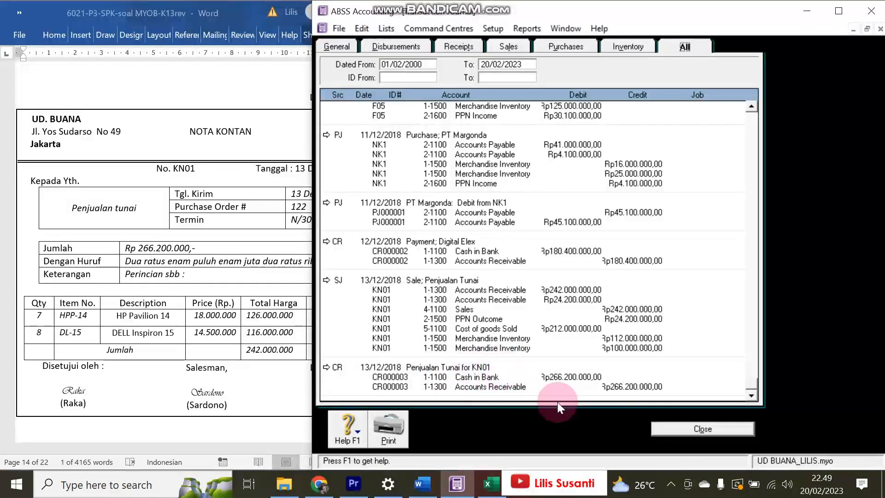
click(697, 435)
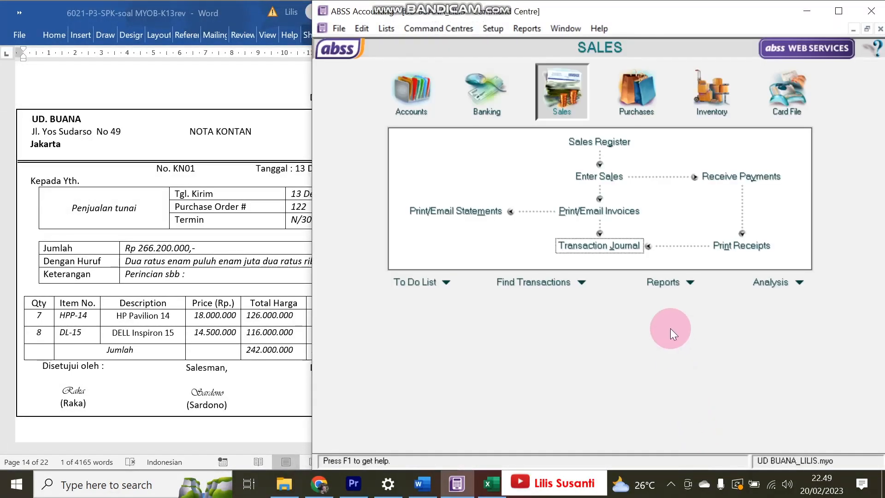
- Cancel an opened Receive Payments form, reopen the Sales journal and resize it beside the nota
click(722, 176)
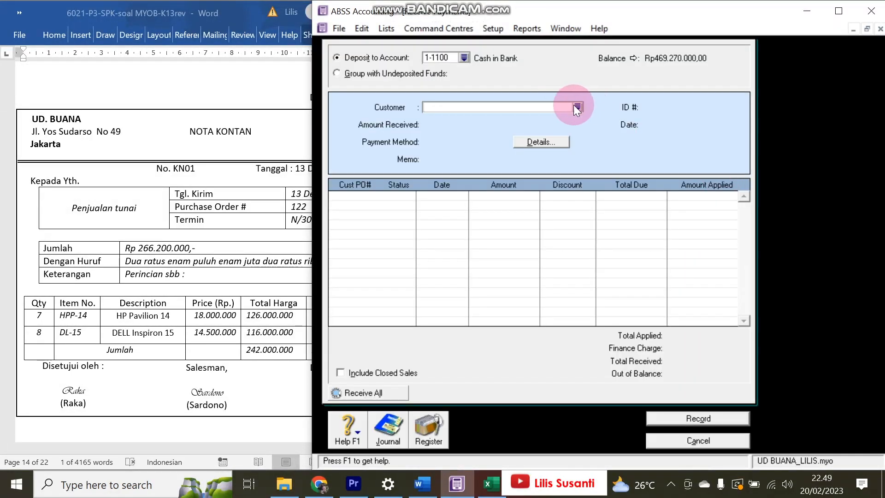
click(234, 268)
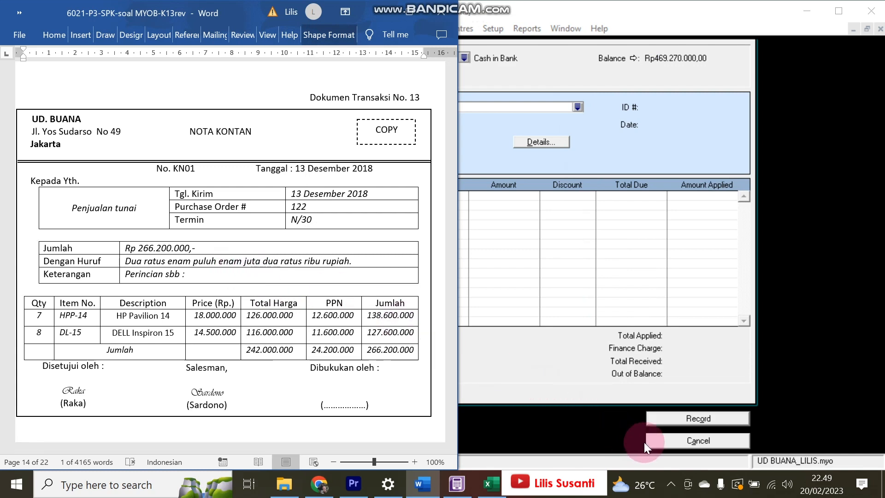
click(661, 438)
click(595, 245)
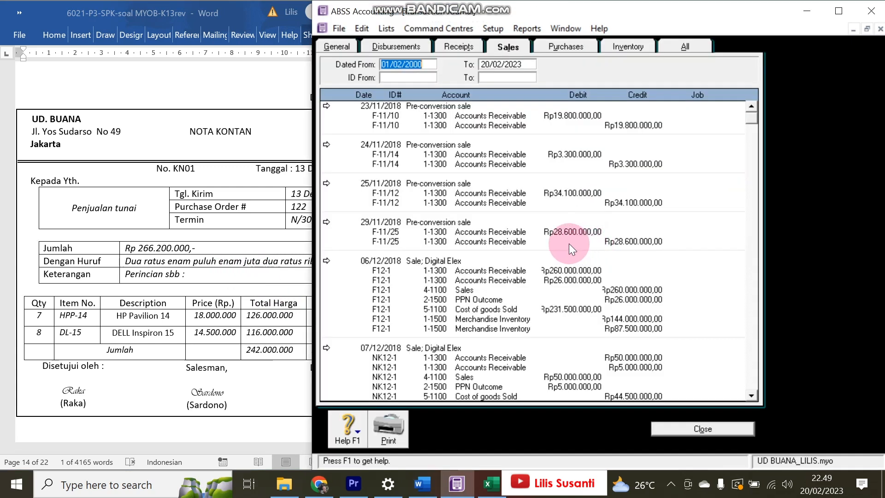
scroll(536, 267, down, 5)
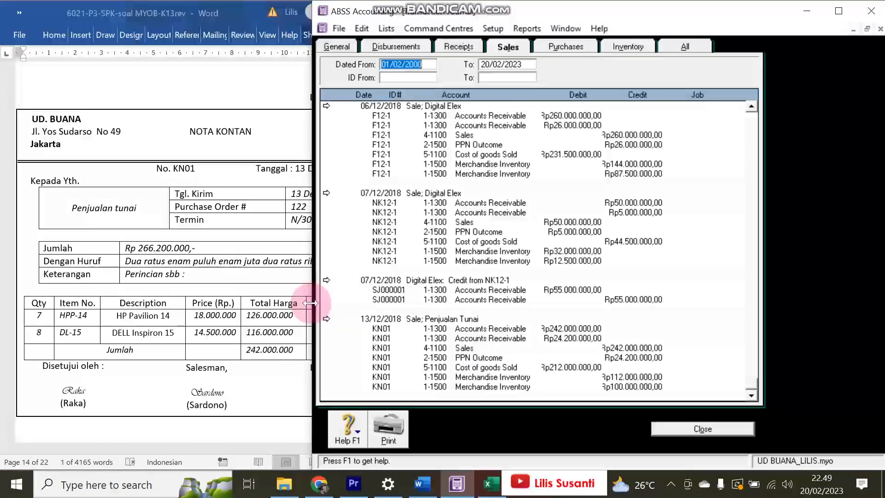
drag(314, 303, 411, 283)
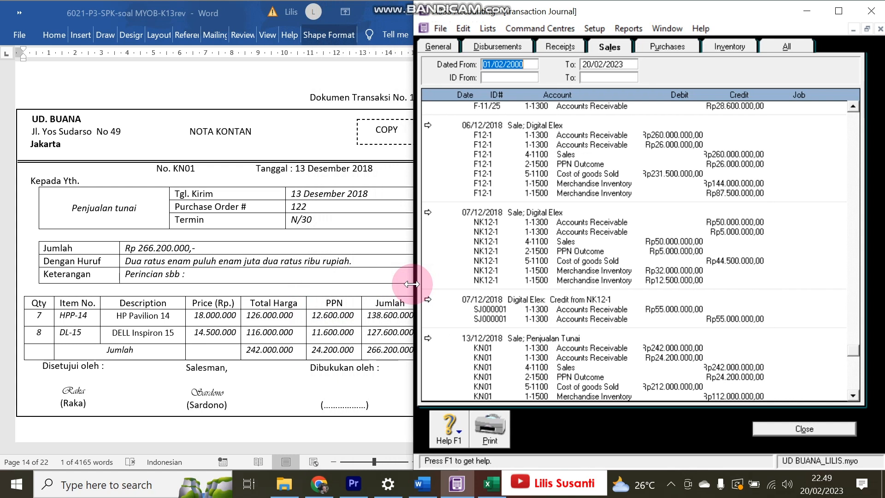